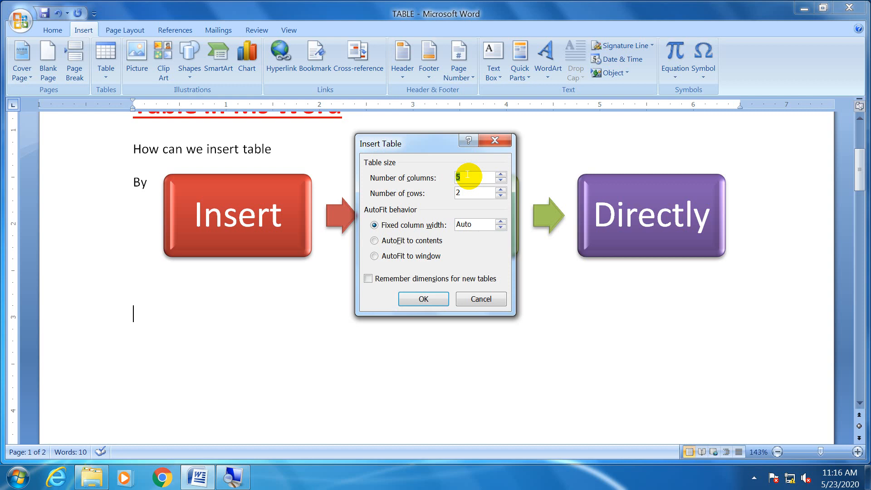
# Insert a table with 6 columns and 6 rows, keeping the fixed column width at Auto.
pyautogui.write('6')
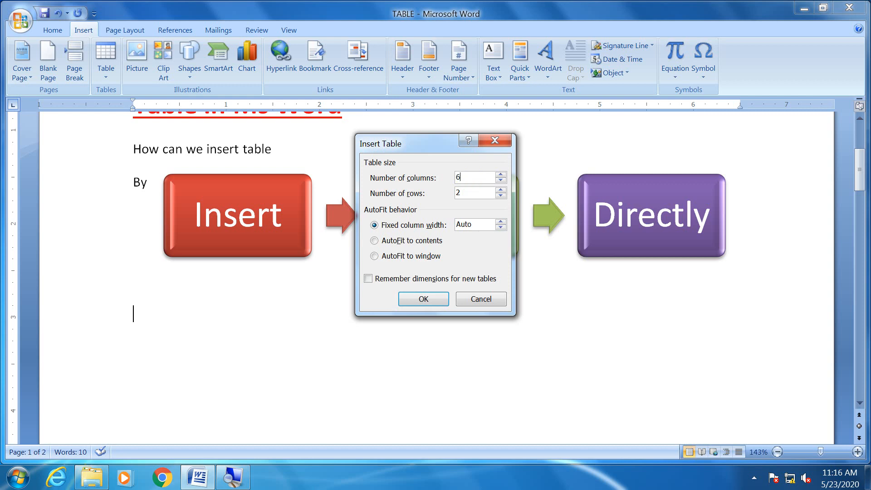
pyautogui.click(461, 193)
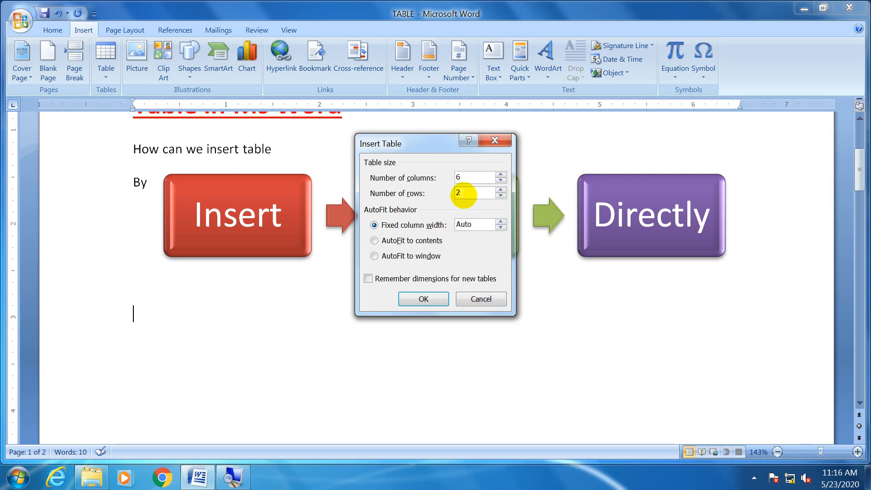
pyautogui.moveTo(447, 193); pyautogui.dragTo(488, 191)
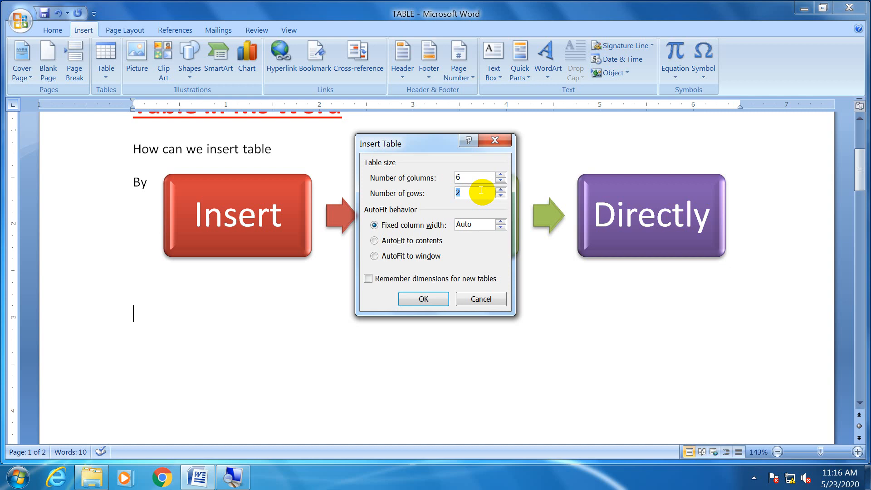
pyautogui.write('5')
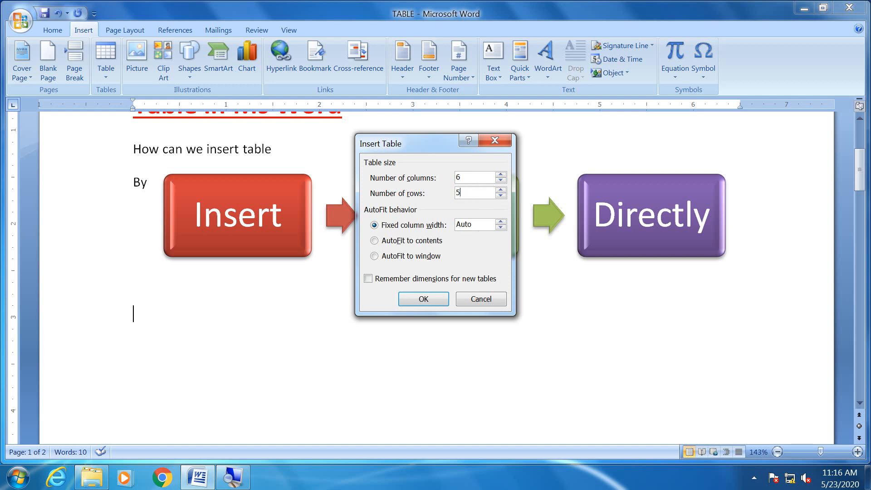
pyautogui.press('BackSpace')
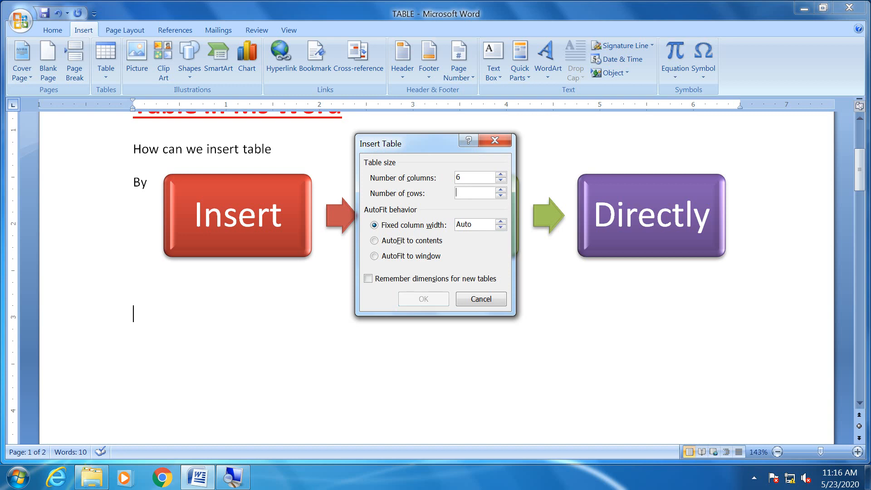
pyautogui.write('6')
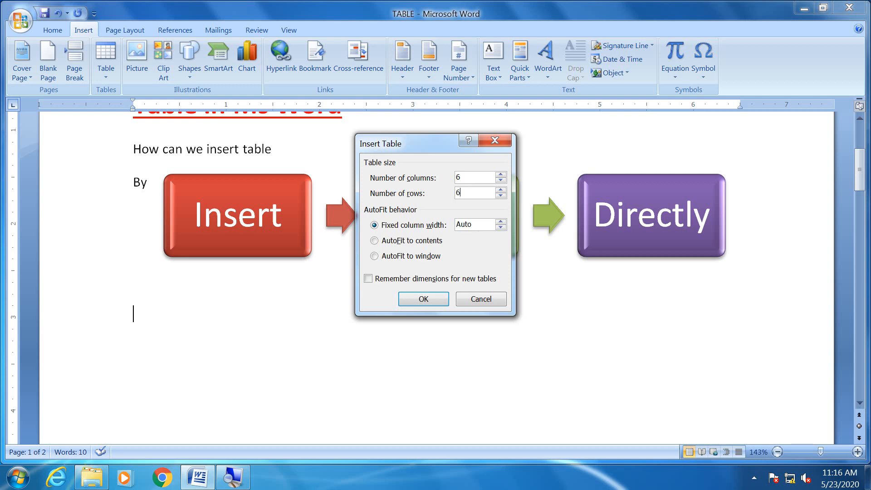
pyautogui.click(424, 300)
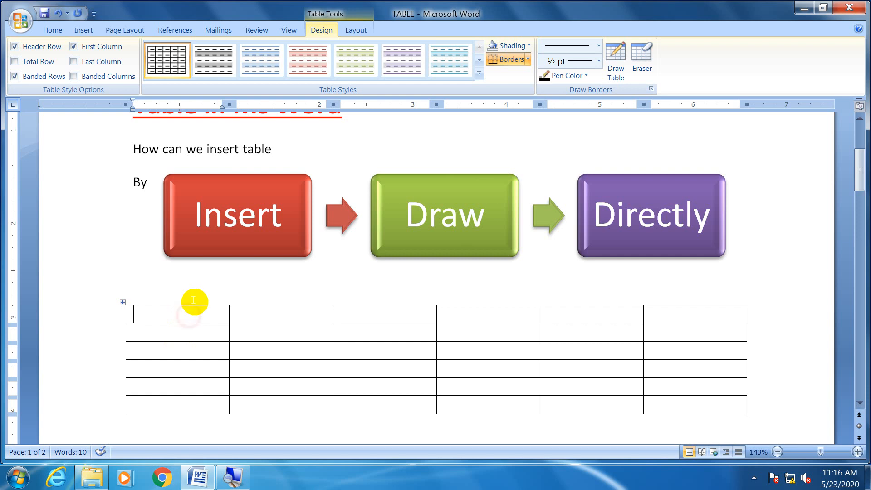
# Examine the rows, columns and individual cells of the new six-column table.
pyautogui.scroll(-2, 434, 368)
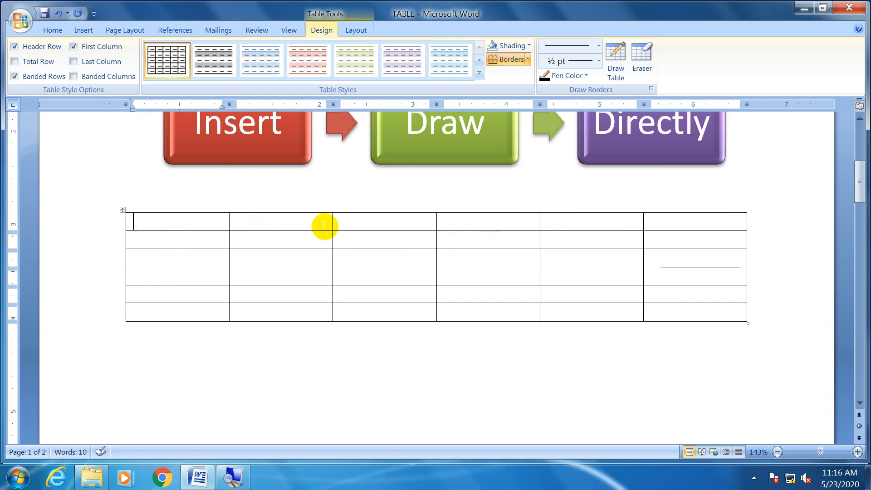
pyautogui.moveTo(202, 219); pyautogui.dragTo(197, 313)
pyautogui.moveTo(146, 239); pyautogui.dragTo(720, 247)
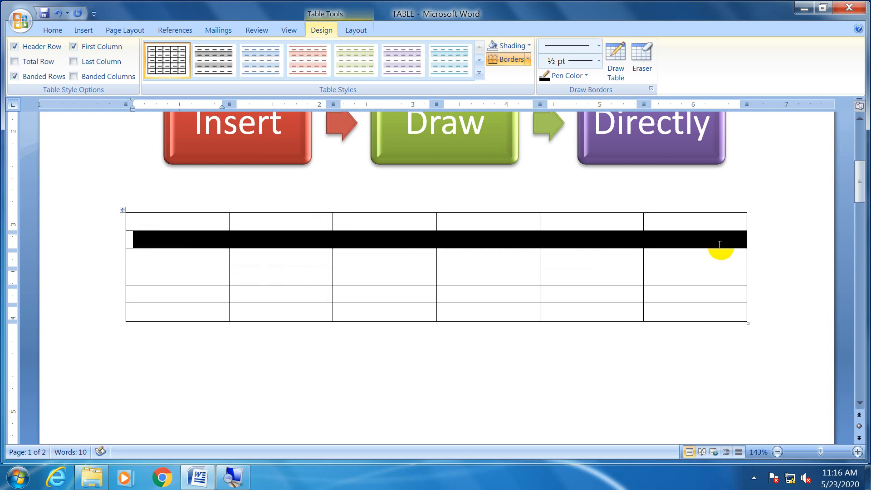
pyautogui.click(177, 220)
pyautogui.moveTo(177, 220); pyautogui.dragTo(555, 231)
pyautogui.moveTo(177, 236); pyautogui.dragTo(362, 254)
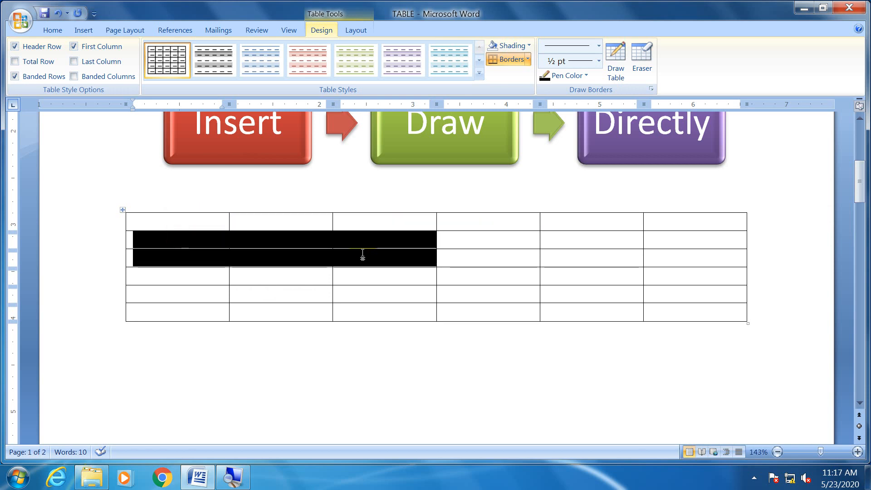
pyautogui.click(179, 223)
pyautogui.click(270, 223)
pyautogui.click(384, 222)
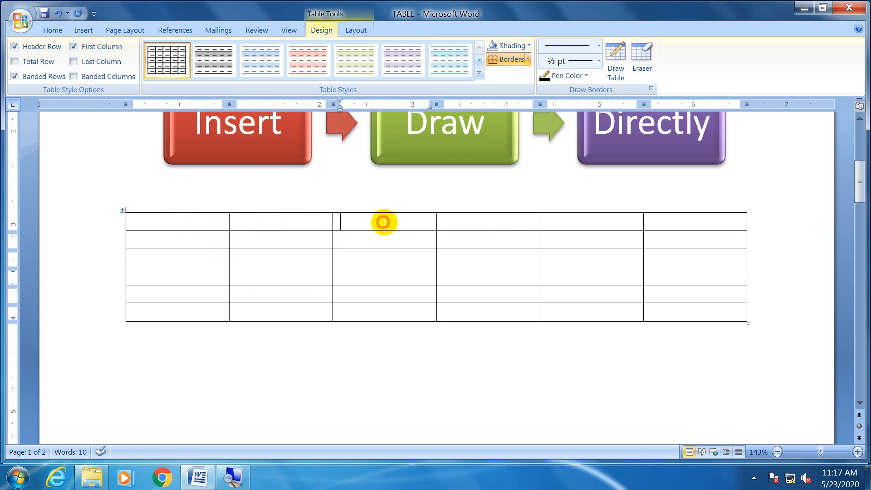
pyautogui.click(484, 224)
pyautogui.click(600, 220)
pyautogui.click(702, 222)
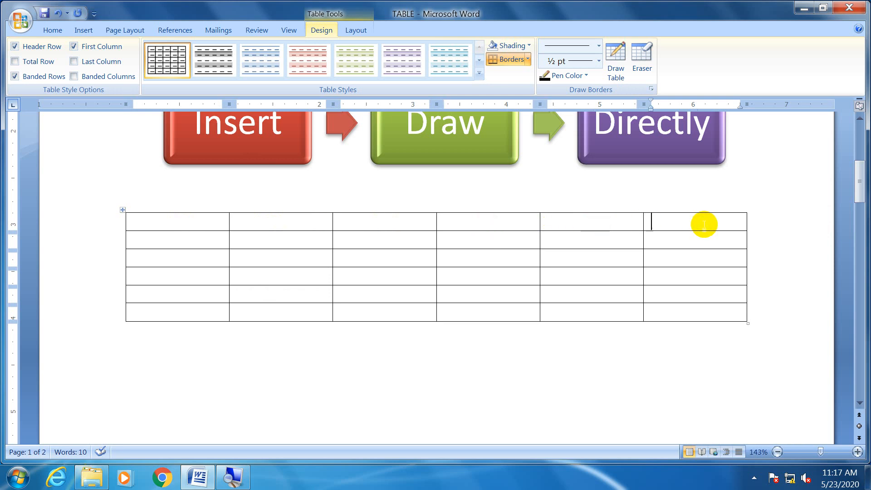
pyautogui.click(146, 224)
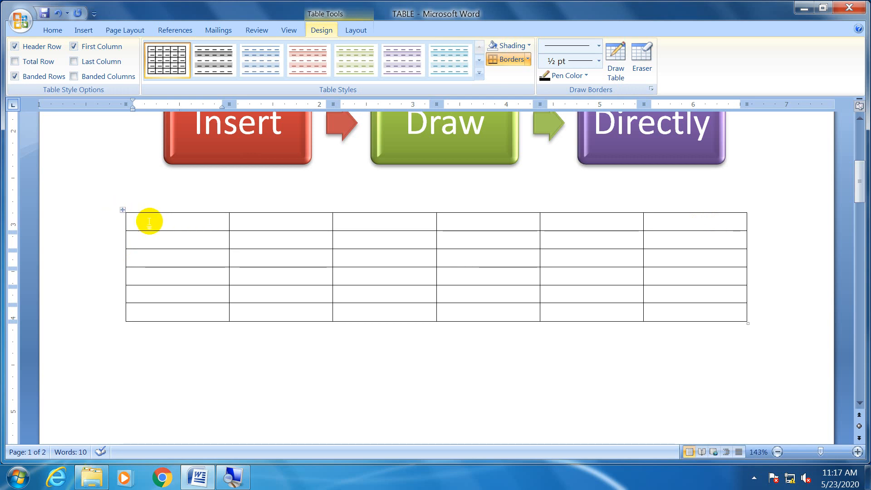
# Set the font size to 36 for the empty paragraph below the six-column table.
pyautogui.click(134, 371)
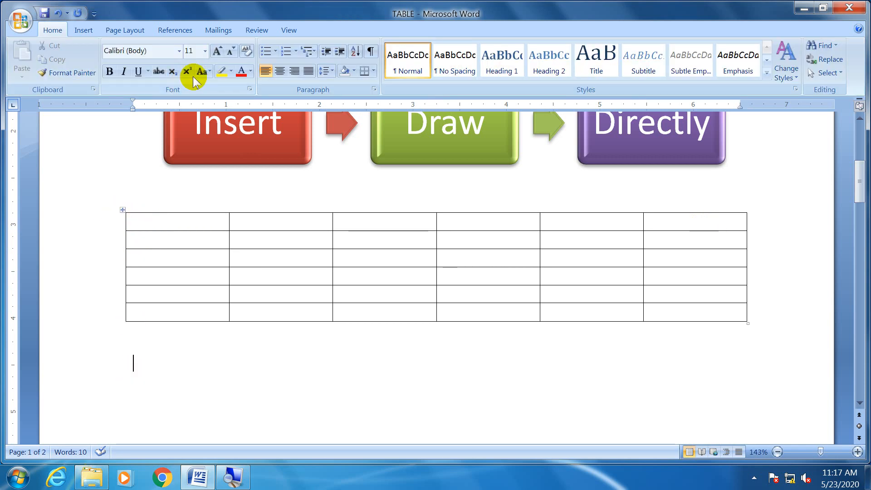
pyautogui.click(206, 52)
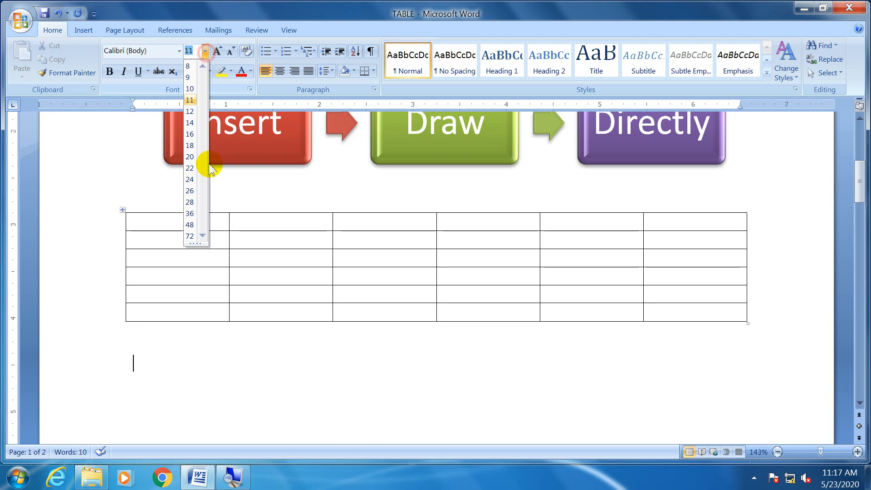
pyautogui.click(191, 214)
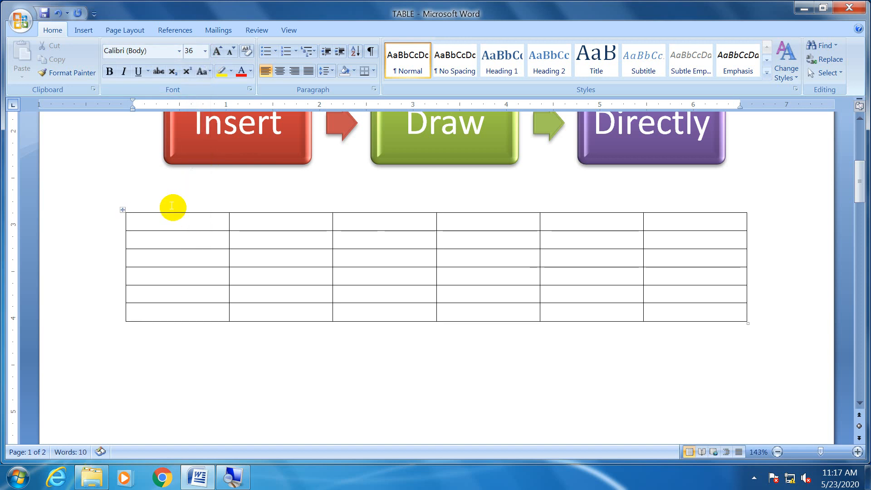
# Insert a table with 3 columns and 2 rows below the six-column table.
pyautogui.click(85, 29)
pyautogui.click(94, 76)
pyautogui.click(136, 247)
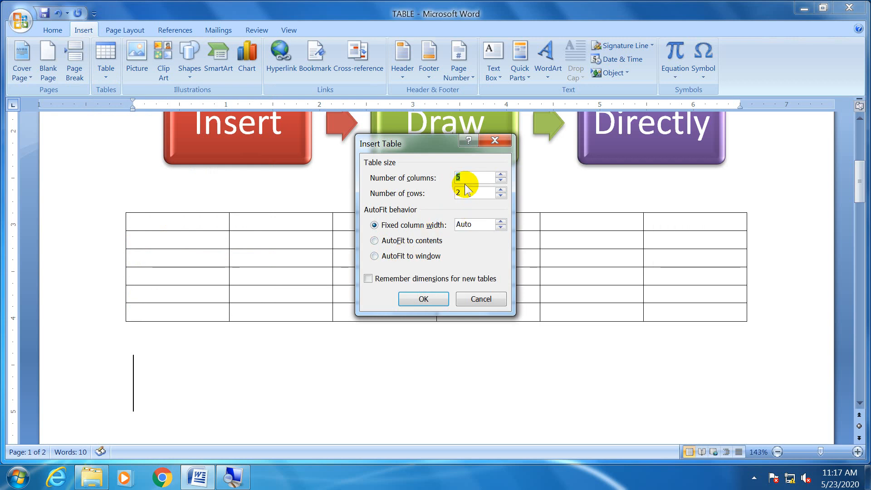
pyautogui.write('3')
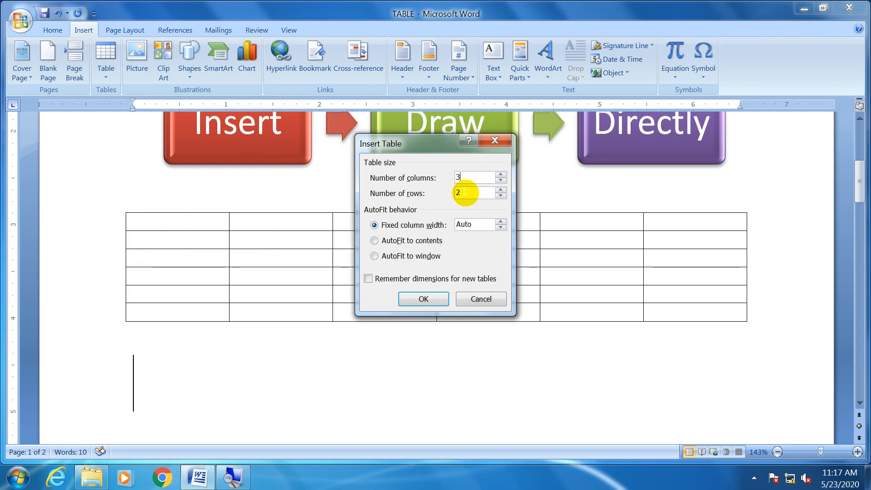
pyautogui.click(422, 301)
pyautogui.scroll(-2, 399, 364)
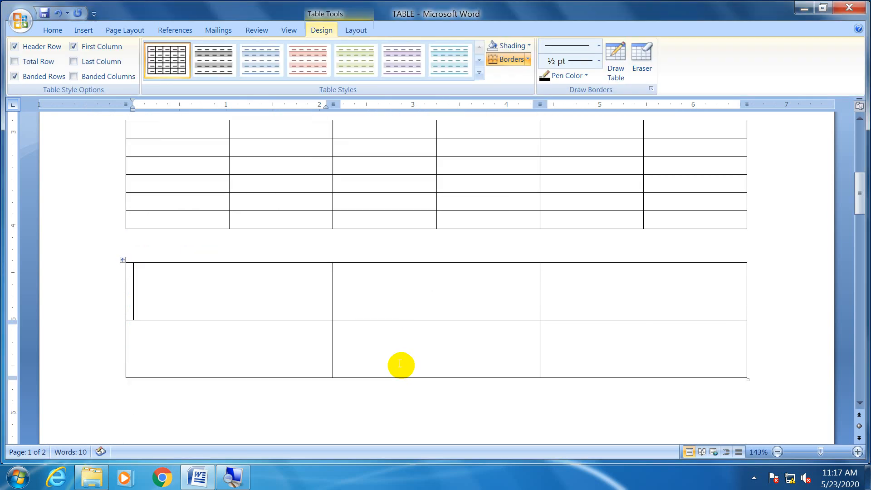
# Examine the cell heights and overall width of the three-column table.
pyautogui.click(306, 168)
pyautogui.click(274, 294)
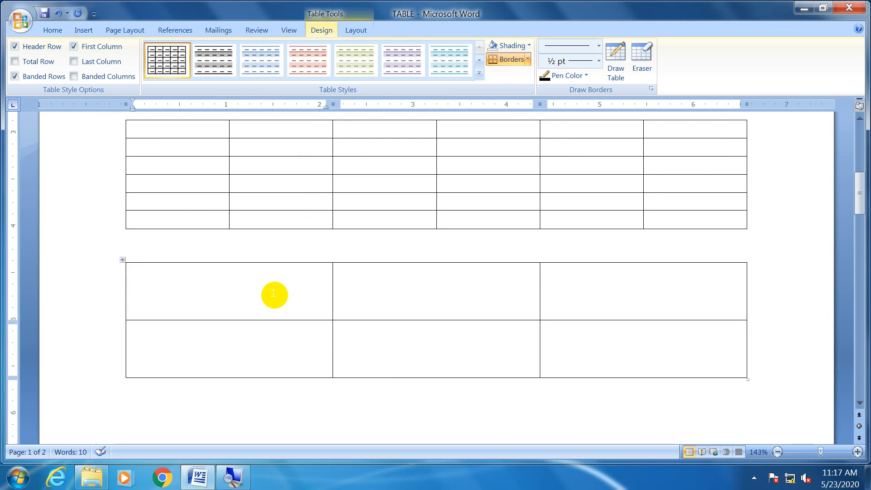
pyautogui.scroll(1, 274, 294)
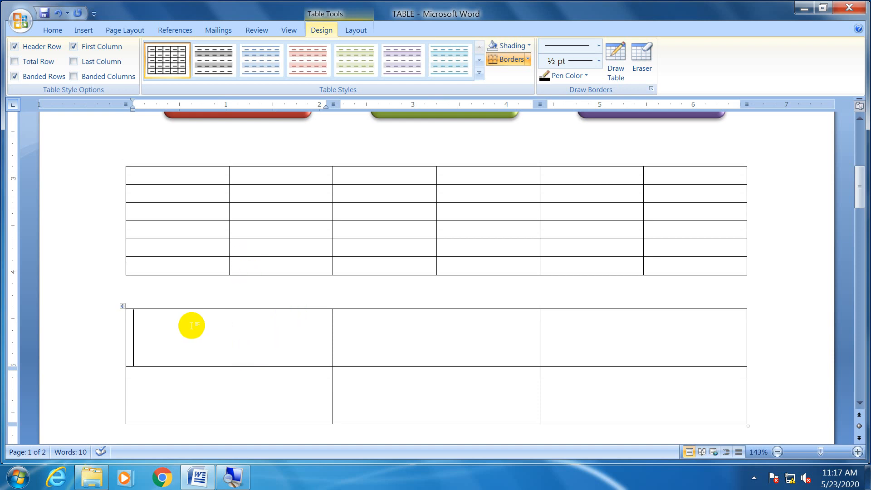
pyautogui.click(201, 337)
pyautogui.click(198, 382)
pyautogui.click(204, 322)
pyautogui.click(195, 382)
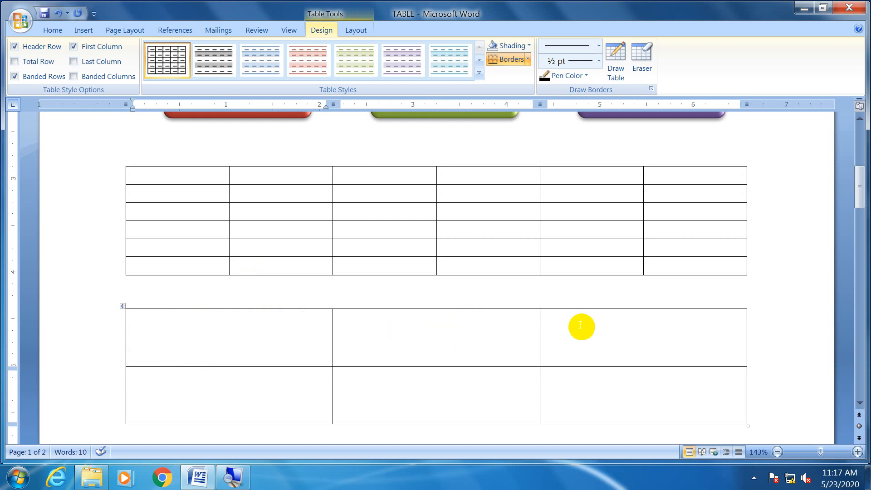
pyautogui.click(478, 337)
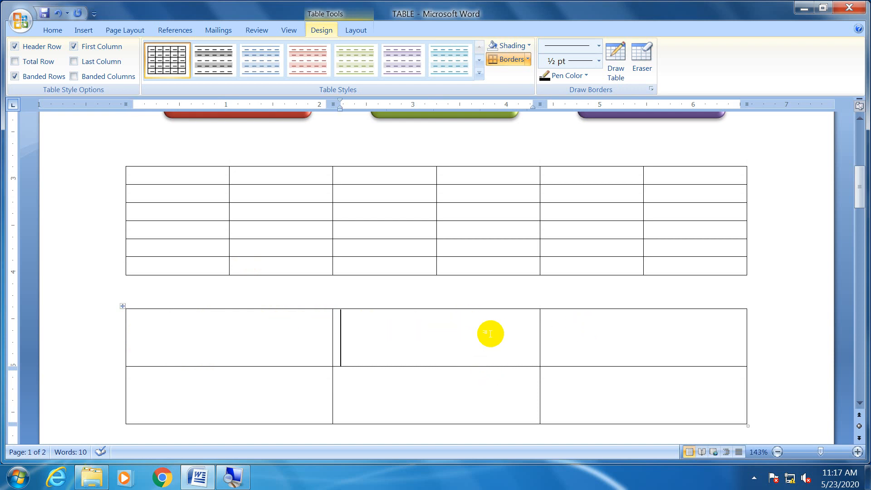
pyautogui.moveTo(740, 104); pyautogui.dragTo(740, 105)
pyautogui.moveTo(126, 102); pyautogui.dragTo(127, 102)
pyautogui.click(408, 366)
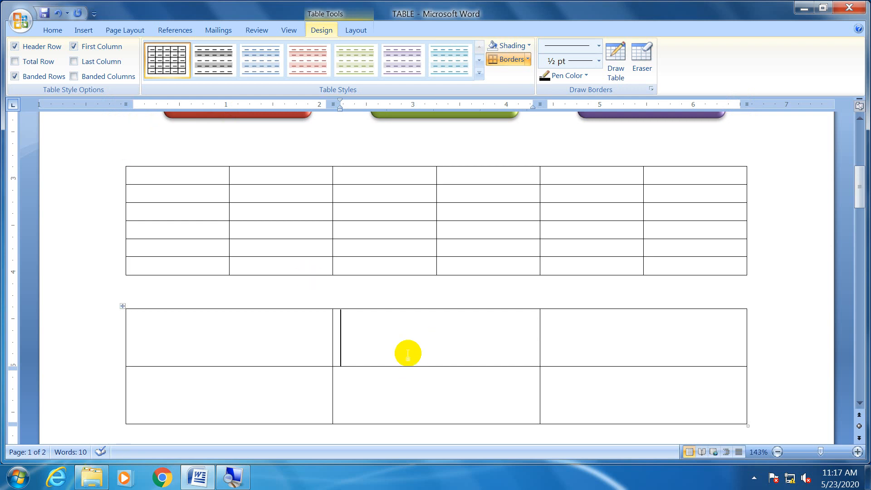
pyautogui.click(146, 325)
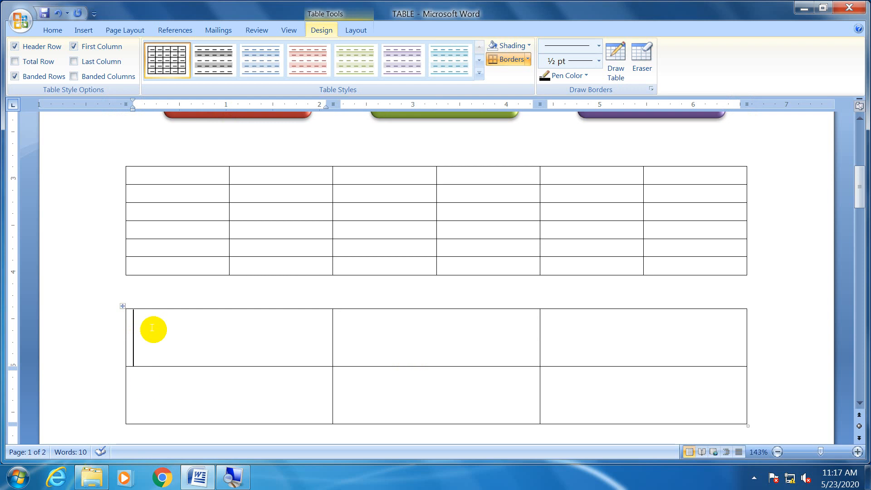
pyautogui.click(145, 387)
pyautogui.click(163, 341)
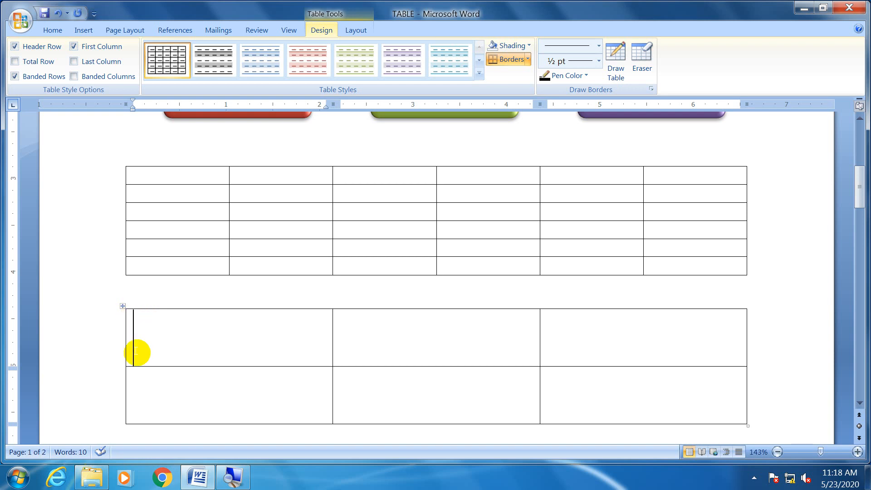
# Reduce the font size in the first cell of the three-column table to 14.
pyautogui.click(51, 30)
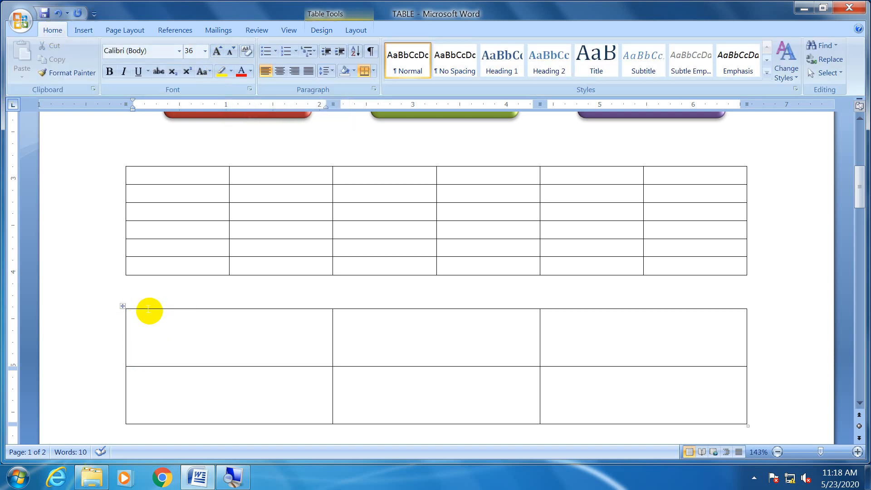
pyautogui.click(232, 52)
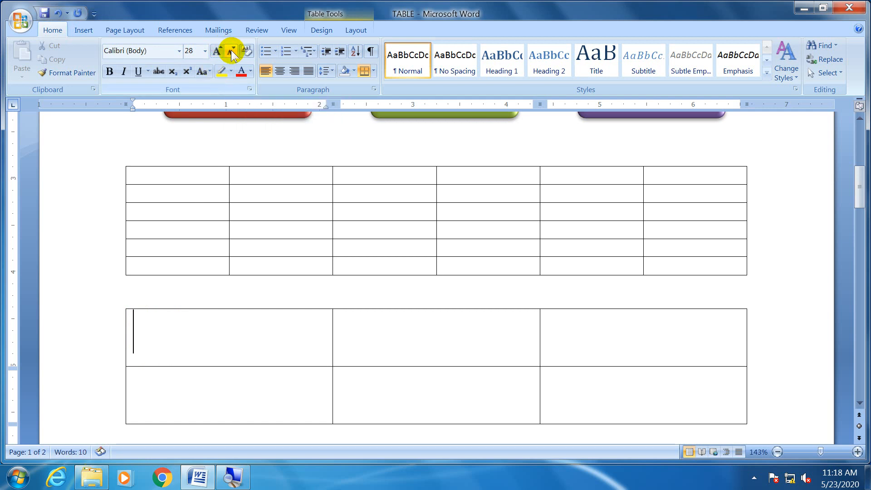
pyautogui.click(232, 52)
pyautogui.click(232, 52)
pyautogui.click(233, 52)
pyautogui.click(232, 52)
pyautogui.click(232, 52)
pyautogui.click(233, 52)
pyautogui.click(233, 52)
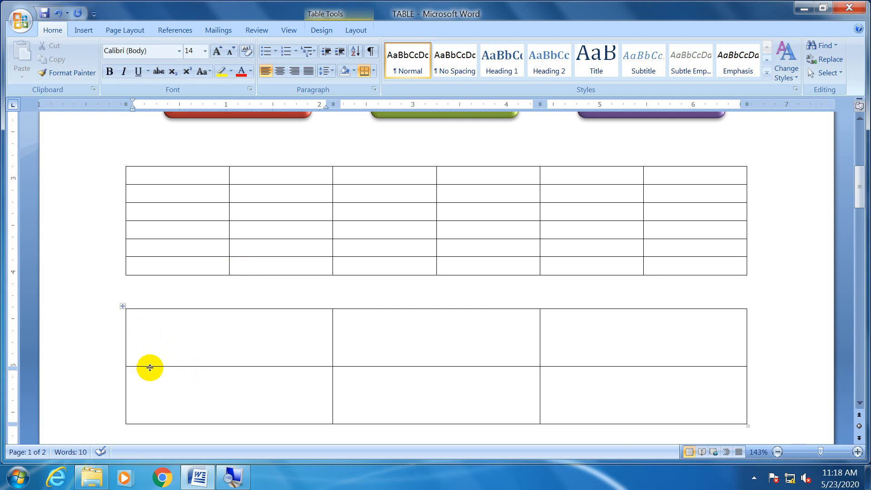
# Try to reduce the height of the three-column table's first row by moving its lower border up.
pyautogui.moveTo(151, 367); pyautogui.dragTo(152, 364)
pyautogui.moveTo(154, 350); pyautogui.dragTo(167, 334)
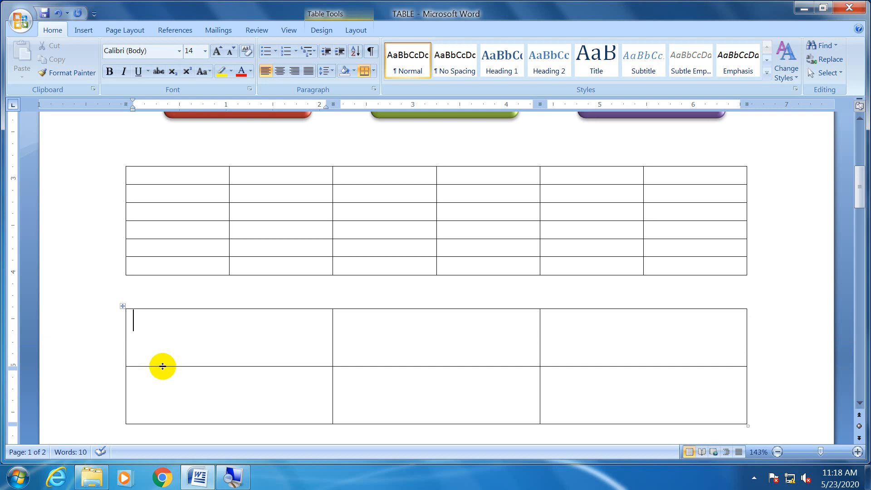
pyautogui.moveTo(164, 366); pyautogui.dragTo(166, 341)
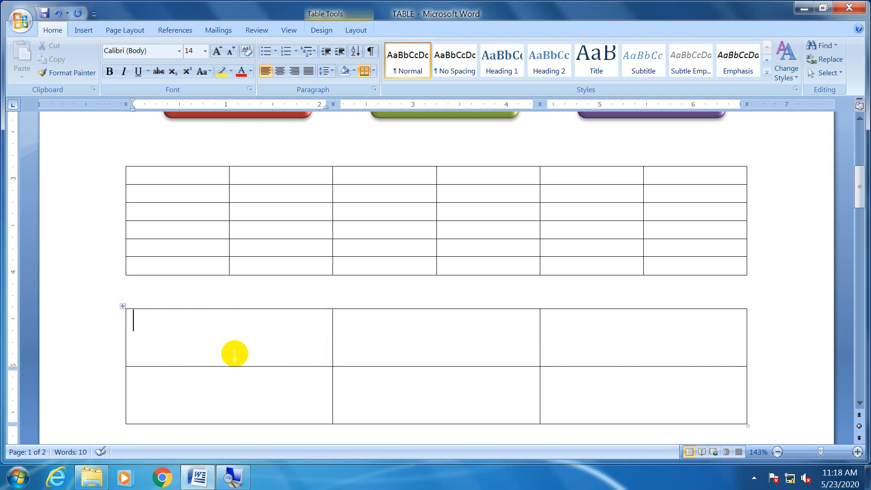
# Compare the font sizes set in the first-row cells of the three-column table.
pyautogui.click(202, 342)
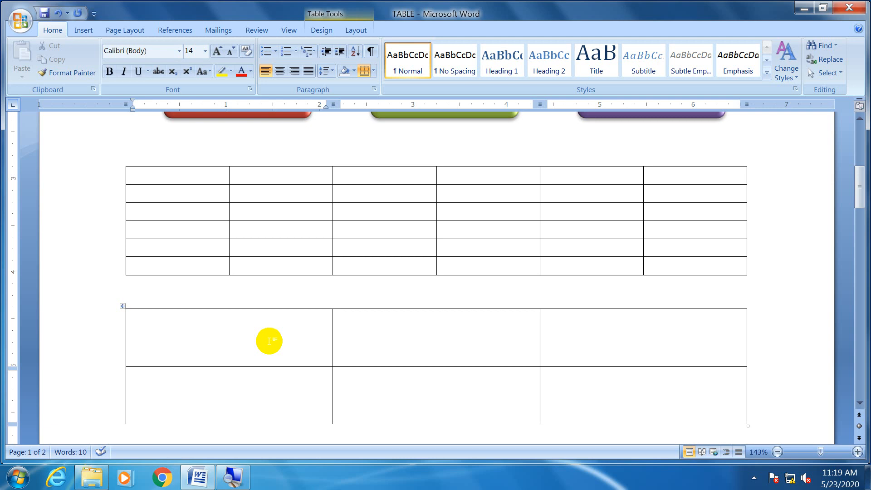
pyautogui.click(143, 327)
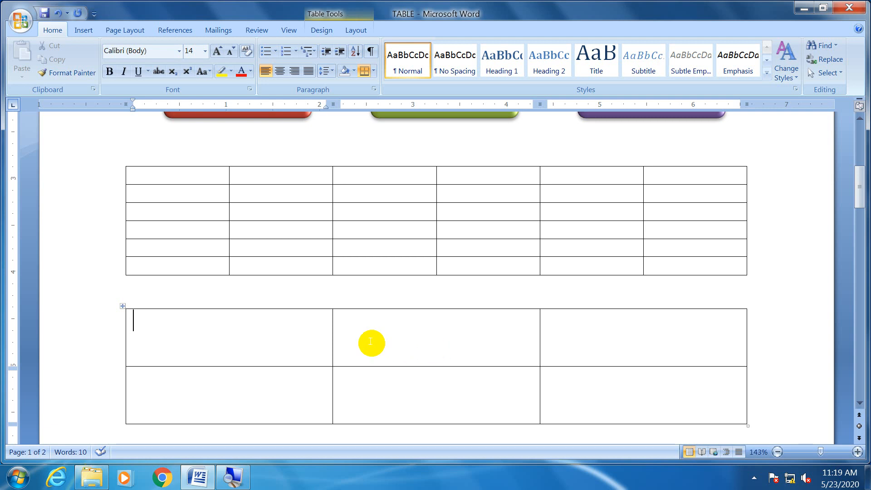
pyautogui.click(350, 331)
pyautogui.click(581, 340)
pyautogui.click(428, 345)
pyautogui.click(588, 338)
pyautogui.click(346, 330)
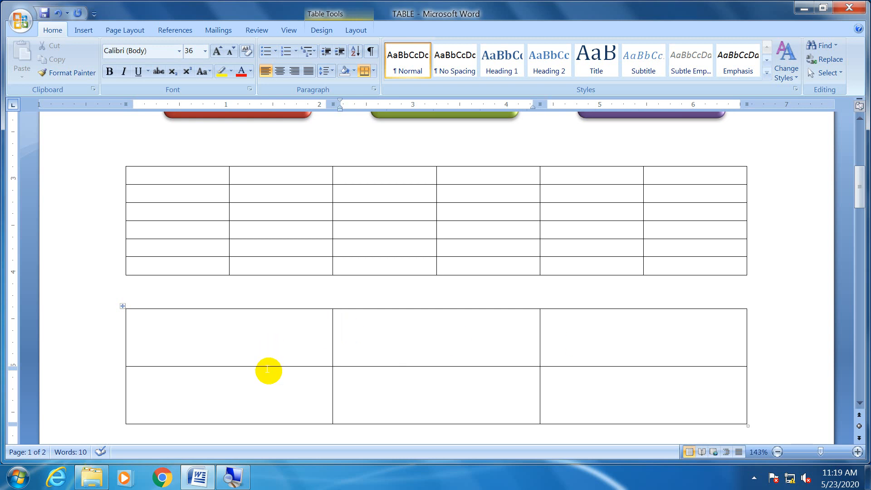
pyautogui.click(265, 352)
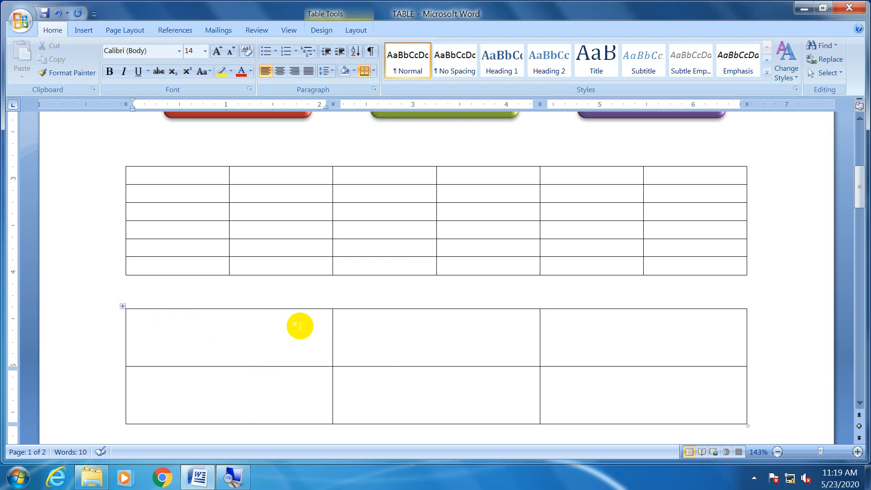
# Set the font size of the second and third cells in the three-column table's first row to 14.
pyautogui.click(336, 325)
pyautogui.click(606, 338)
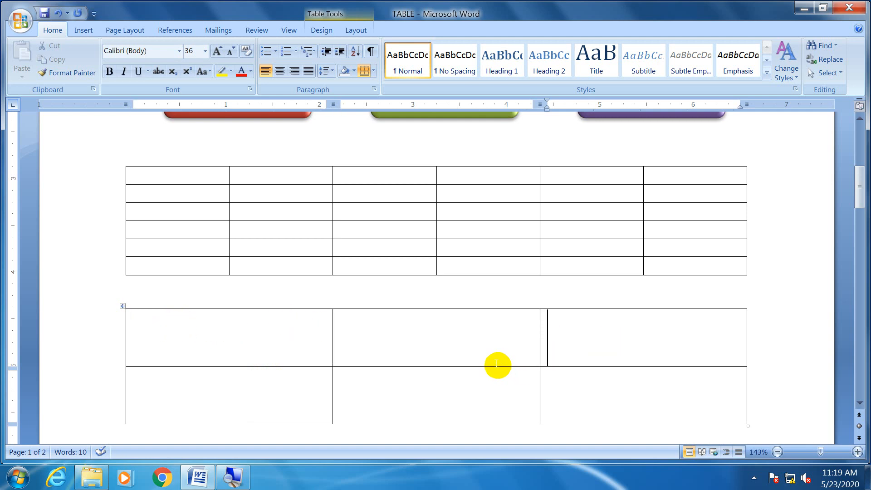
pyautogui.click(439, 339)
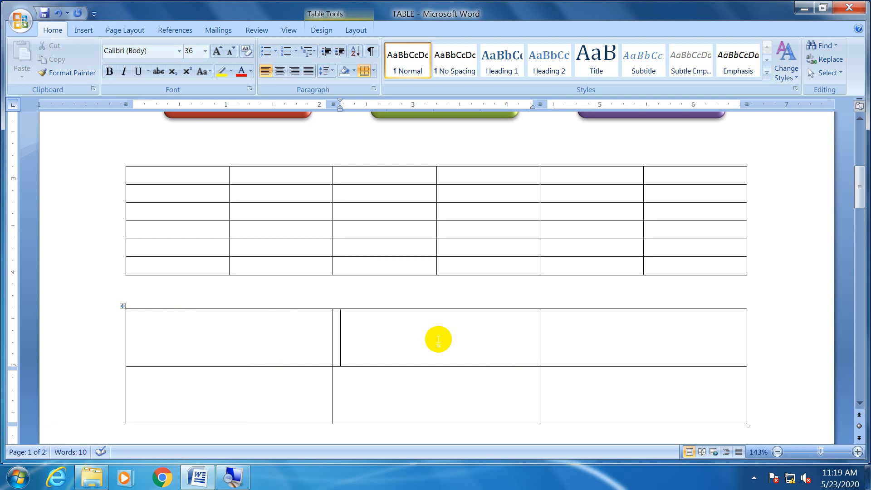
pyautogui.click(247, 327)
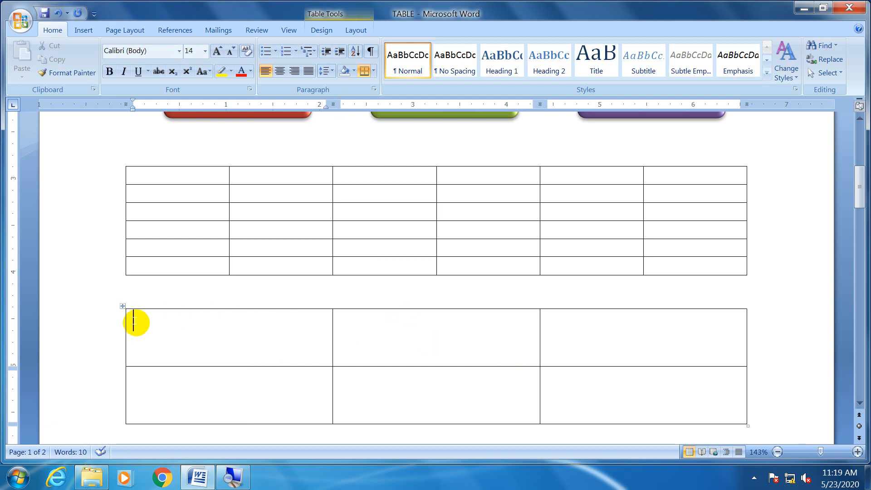
pyautogui.click(352, 323)
pyautogui.moveTo(422, 331); pyautogui.dragTo(598, 333)
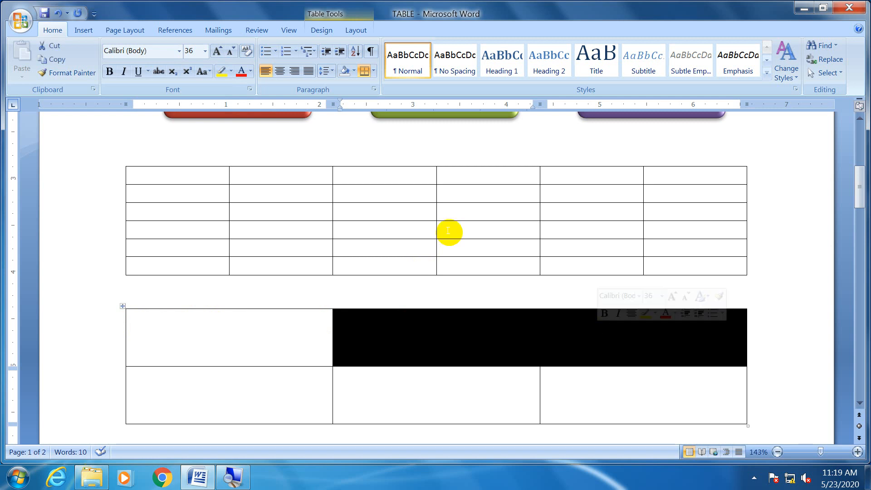
pyautogui.click(205, 51)
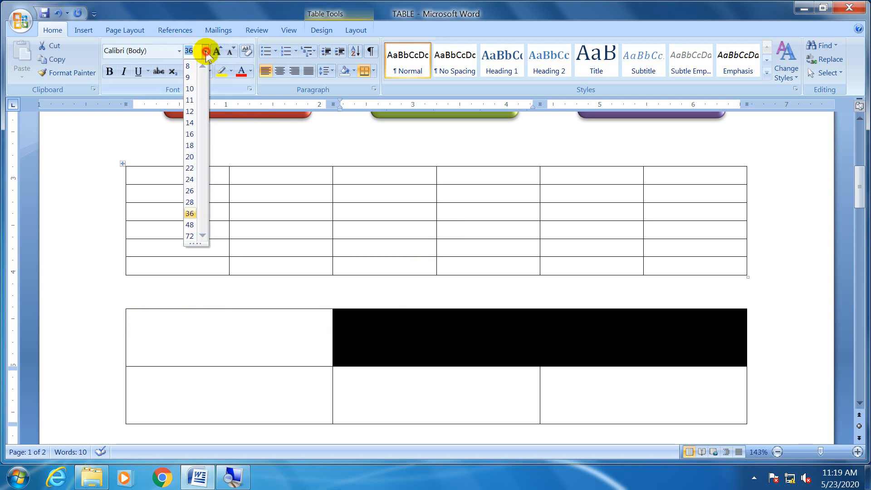
pyautogui.click(190, 122)
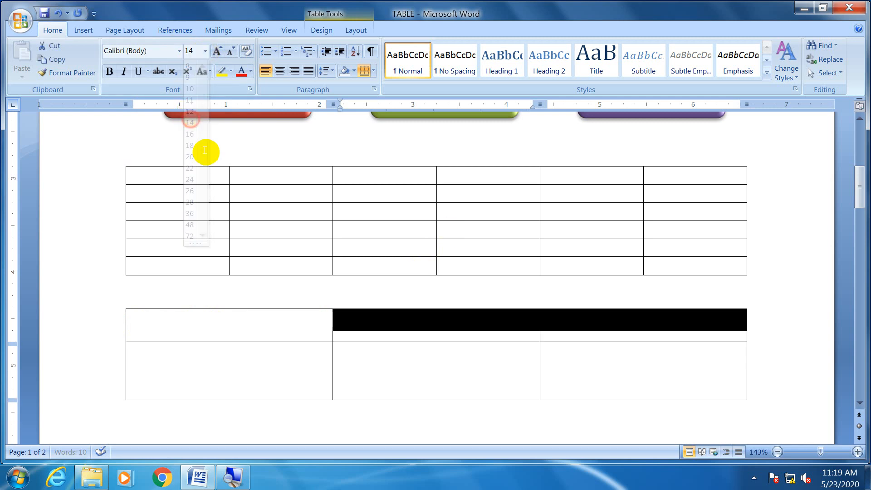
# Try font sizes 18 and 36 on the whole first row of the three-column table, and settle on 11.
pyautogui.click(220, 325)
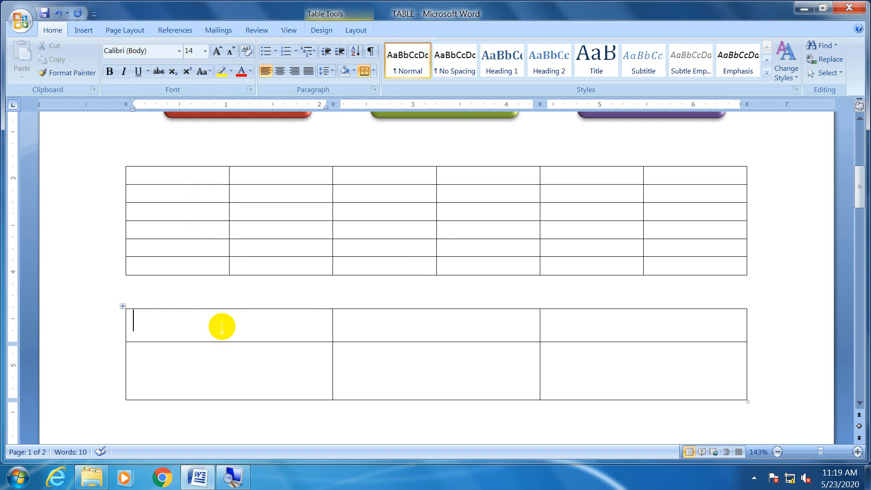
pyautogui.moveTo(222, 327); pyautogui.dragTo(554, 320)
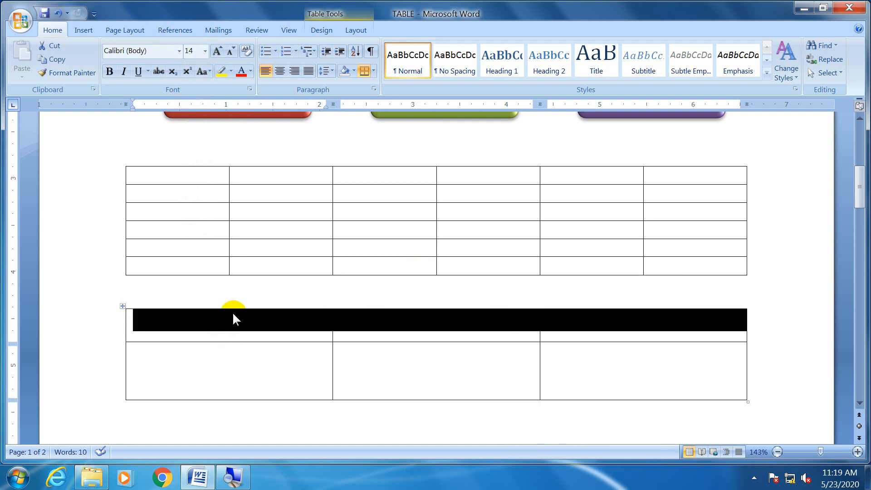
pyautogui.click(205, 51)
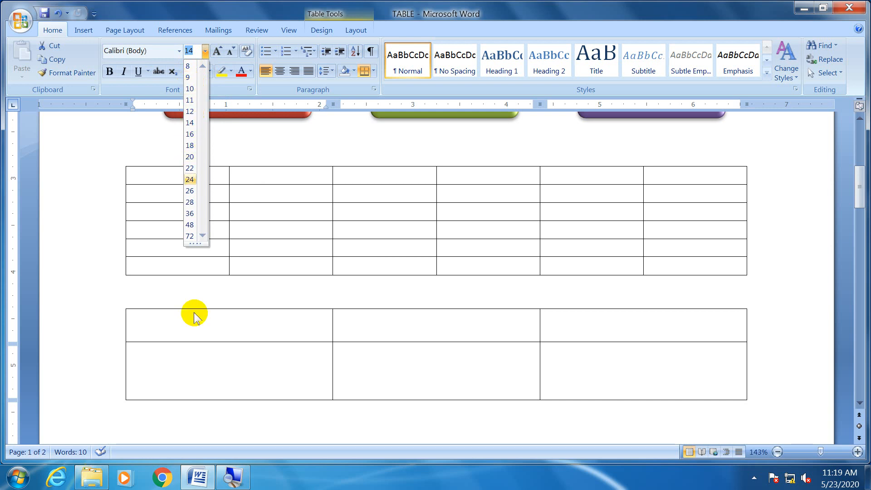
pyautogui.click(191, 146)
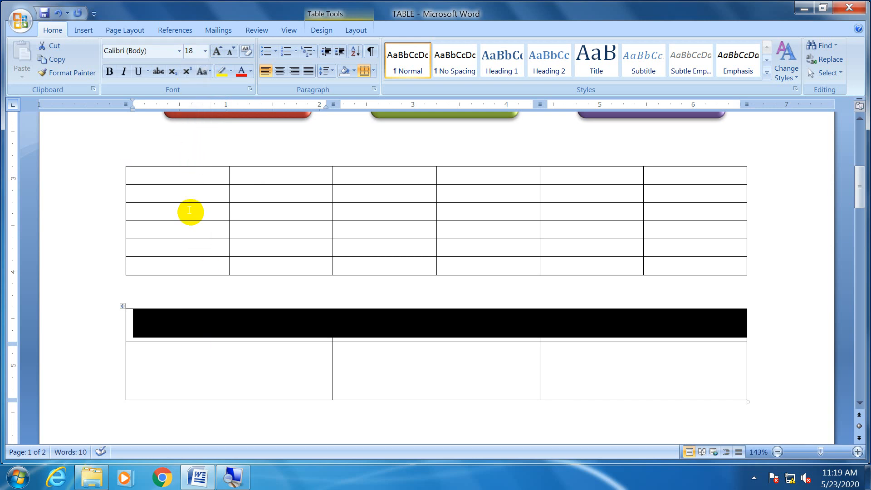
pyautogui.click(205, 51)
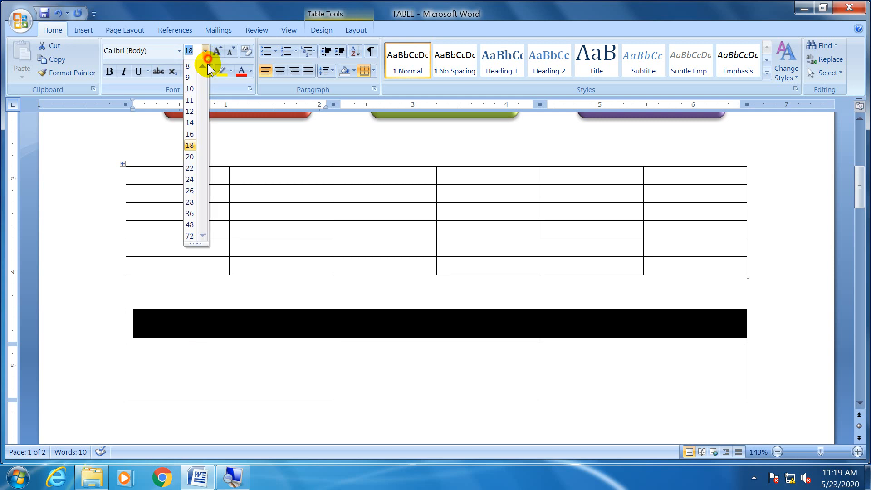
pyautogui.click(190, 214)
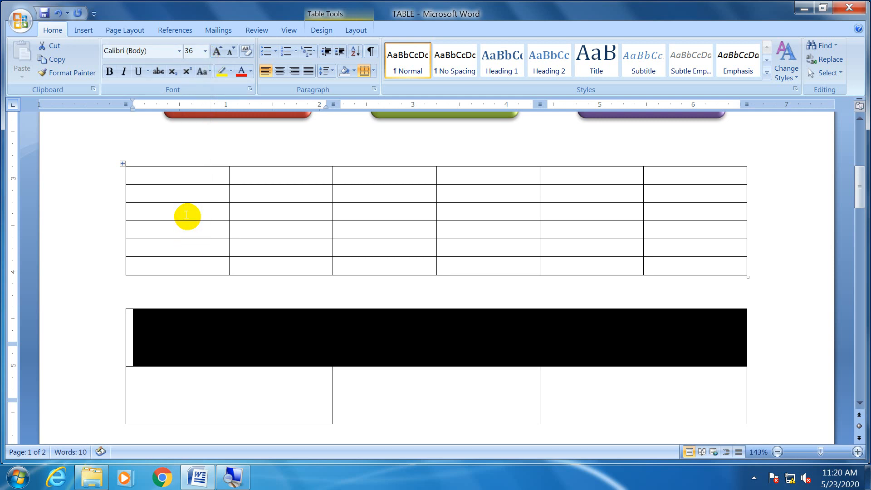
pyautogui.click(206, 51)
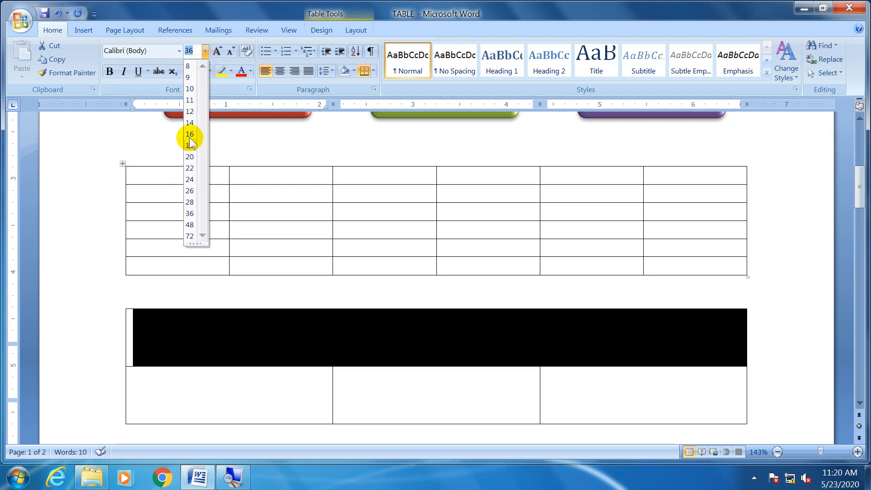
pyautogui.click(189, 99)
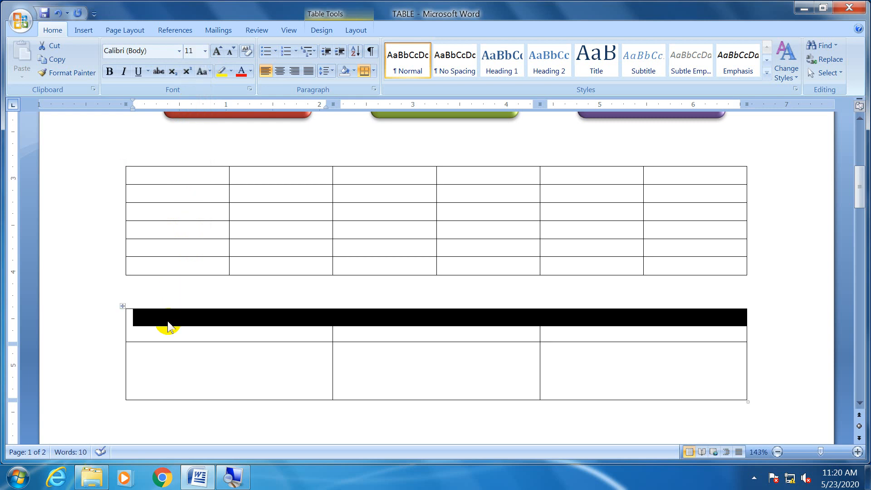
# Shrink the three-column table's first row by moving its lower border up, and enlarge it again by moving the border down.
pyautogui.click(168, 321)
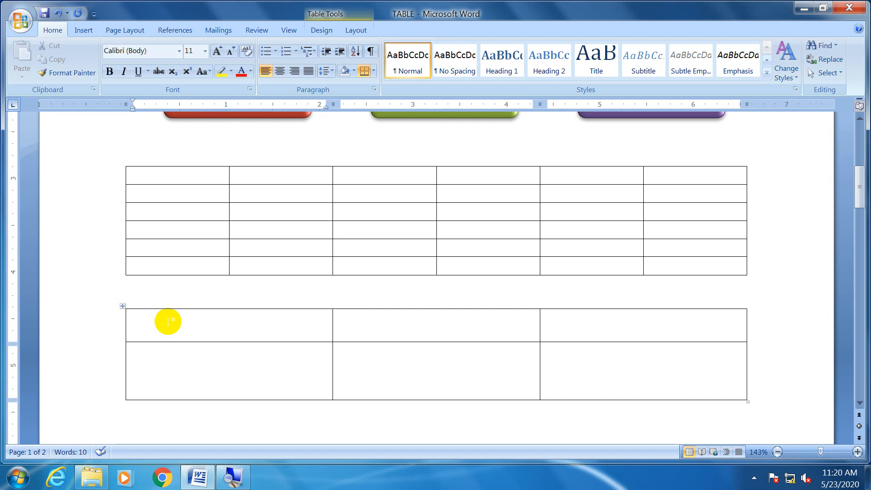
pyautogui.click(132, 315)
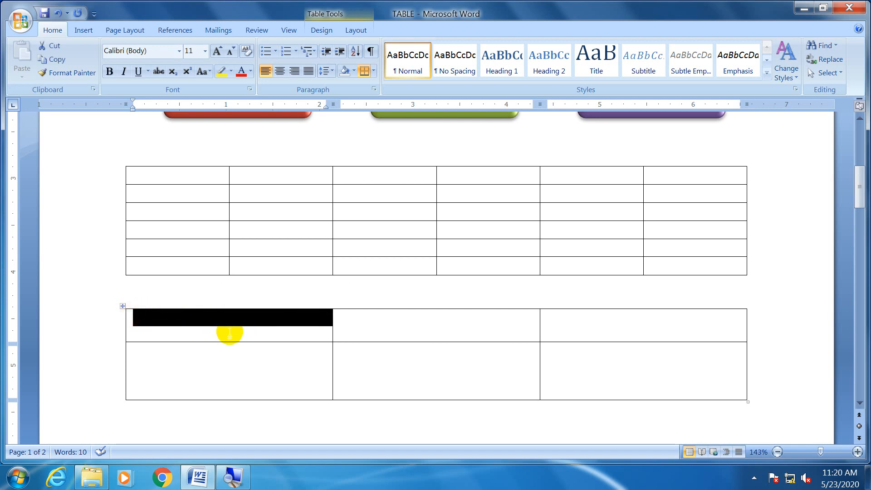
pyautogui.click(230, 326)
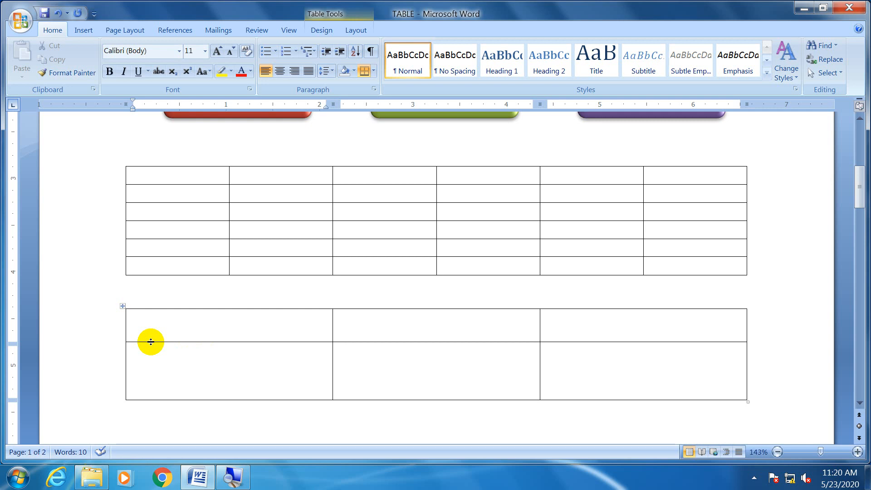
pyautogui.moveTo(150, 342)
pyautogui.mouseDown()
pyautogui.moveTo(151, 330)
pyautogui.moveTo(150, 396)
pyautogui.moveTo(159, 331)
pyautogui.mouseUp()
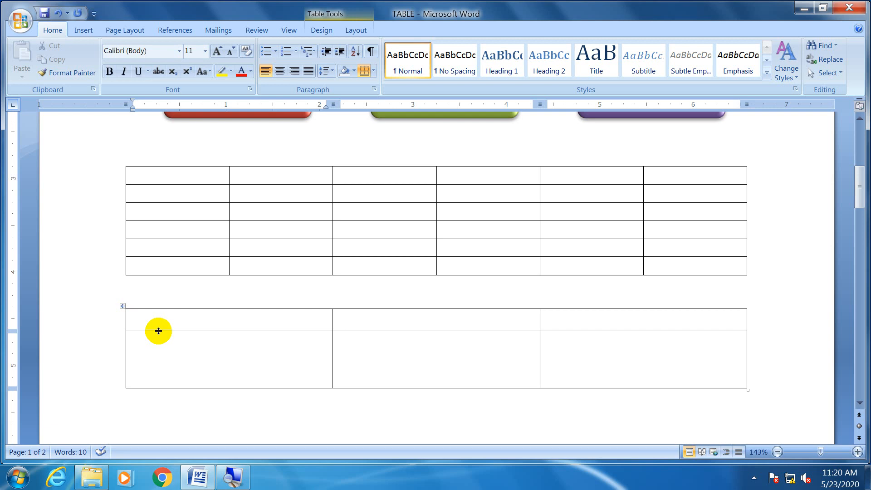
pyautogui.moveTo(159, 331); pyautogui.dragTo(158, 344)
# Check the font size of each first-row cell in the three-column table, and reduce the row's height by adjusting its lower border.
pyautogui.click(156, 315)
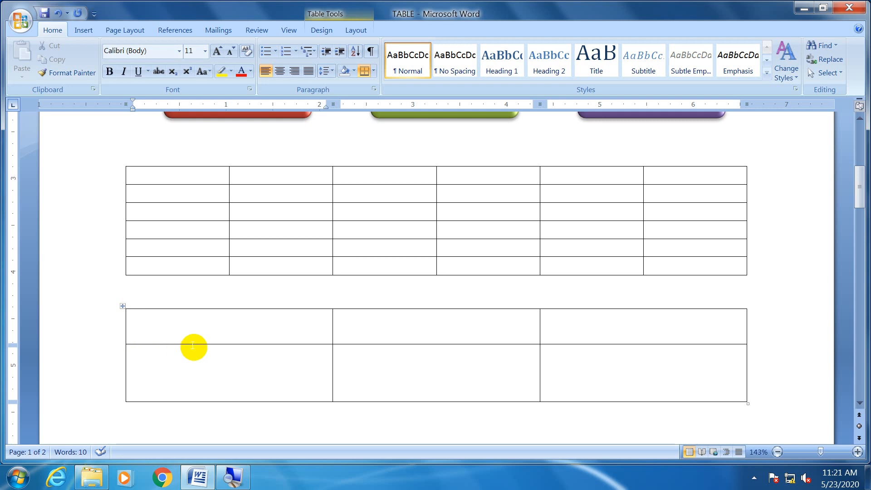
pyautogui.moveTo(206, 344); pyautogui.dragTo(210, 327)
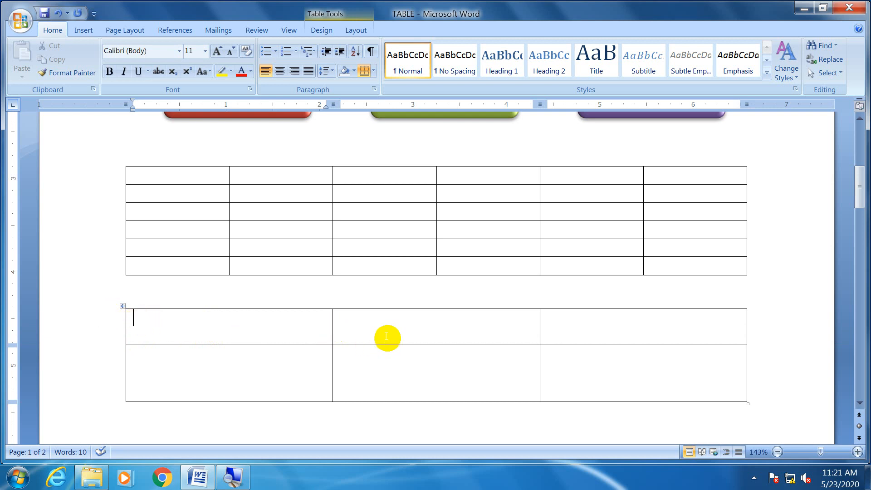
pyautogui.click(348, 321)
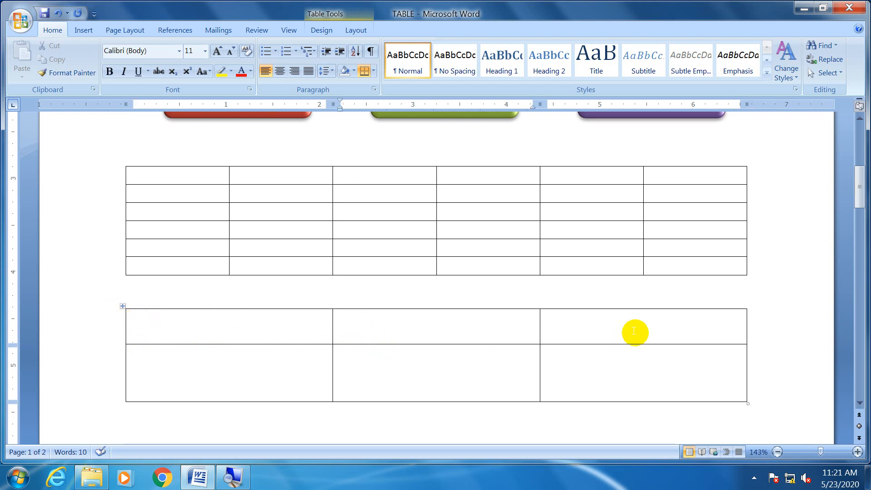
pyautogui.click(609, 324)
pyautogui.click(187, 315)
pyautogui.moveTo(240, 344); pyautogui.dragTo(244, 330)
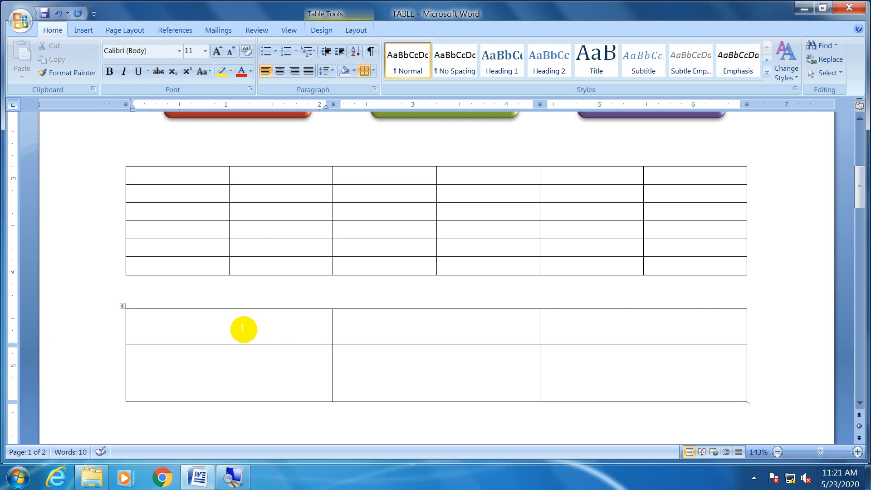
pyautogui.click(140, 337)
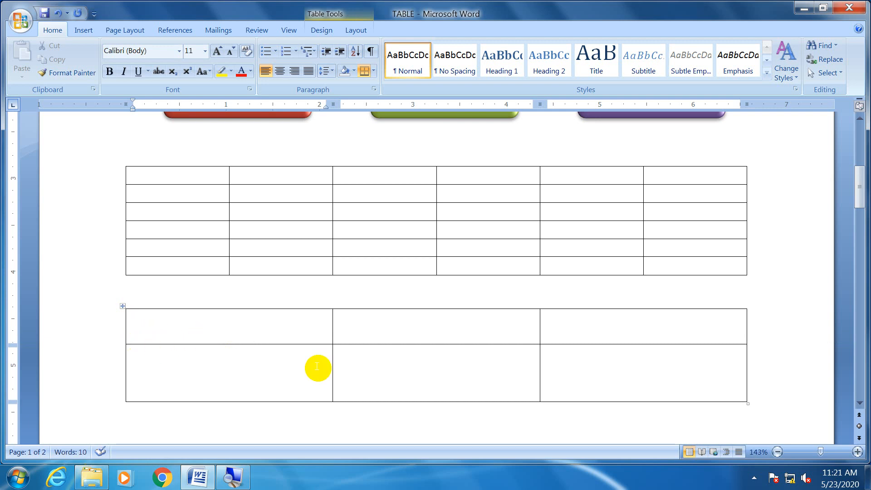
pyautogui.press('BackSpace')
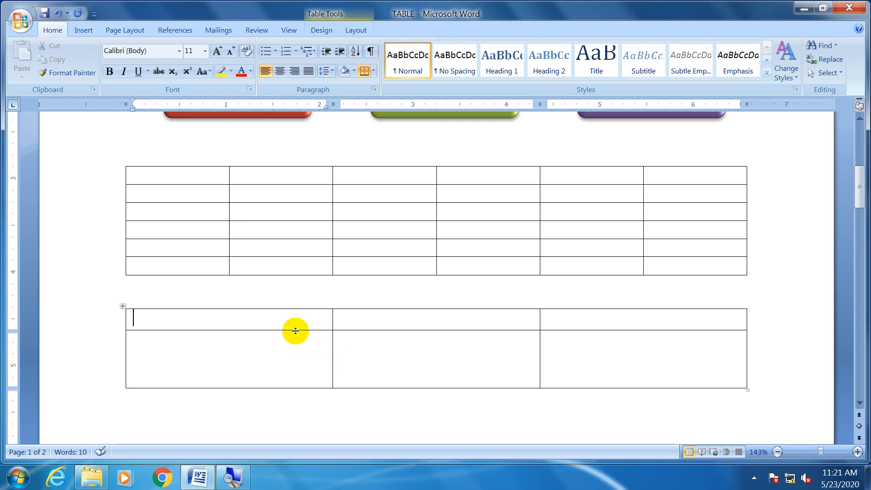
pyautogui.moveTo(296, 331)
pyautogui.mouseDown()
pyautogui.moveTo(294, 370)
pyautogui.moveTo(295, 335)
pyautogui.mouseUp()
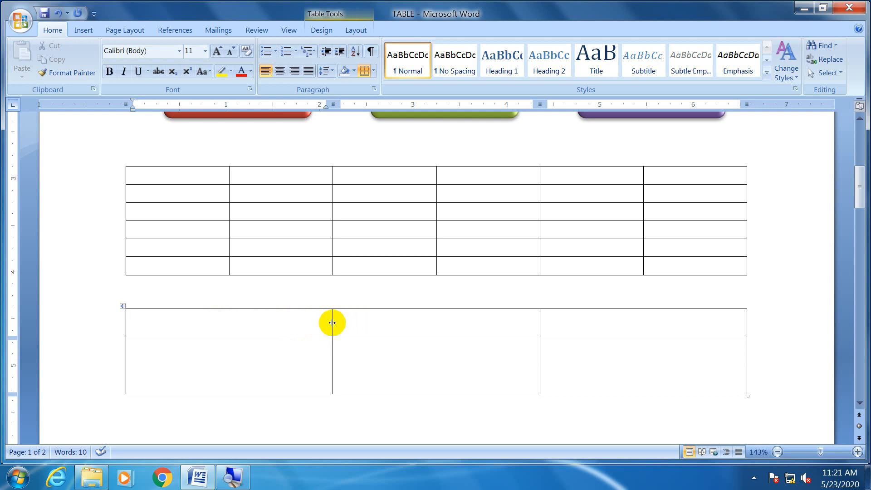
# Narrow the three-column table's first column and widen it back to about its original width.
pyautogui.moveTo(332, 323); pyautogui.dragTo(183, 330)
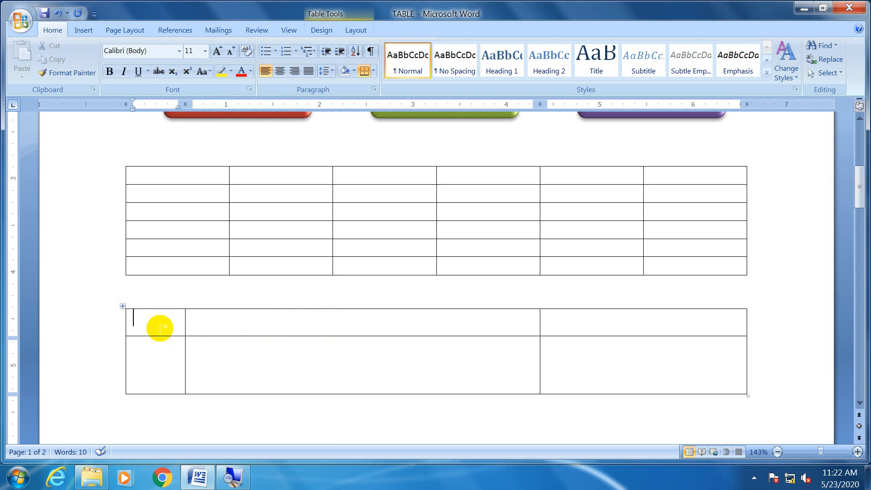
pyautogui.moveTo(185, 325)
pyautogui.mouseDown()
pyautogui.moveTo(393, 325)
pyautogui.moveTo(253, 325)
pyautogui.moveTo(330, 325)
pyautogui.mouseUp()
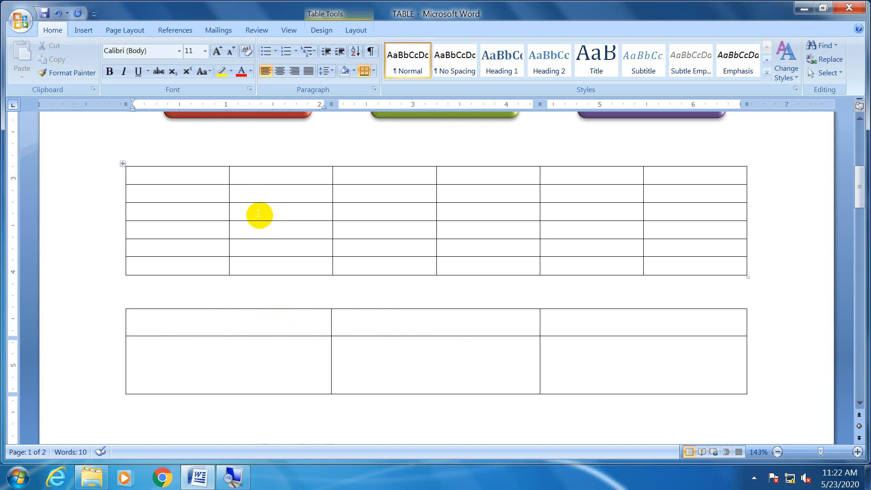
# Select the first two cells in the six-column table's first row and clear the selection.
pyautogui.click(172, 175)
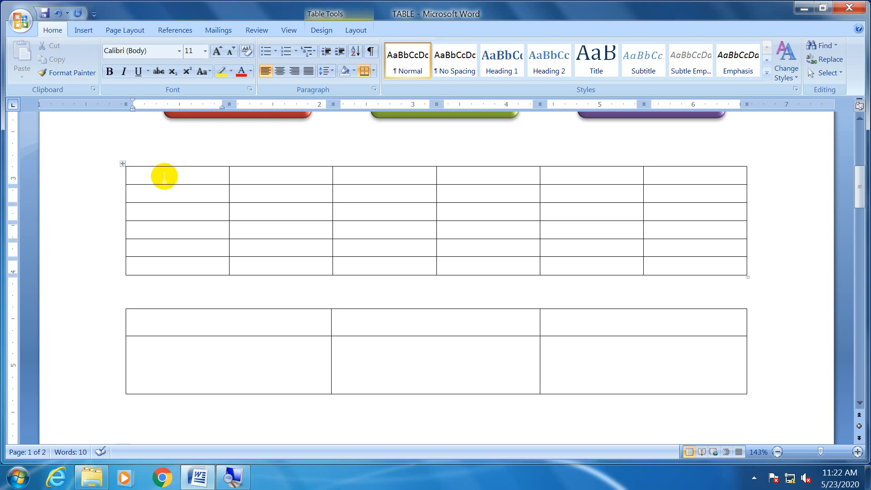
pyautogui.moveTo(156, 175); pyautogui.dragTo(259, 175)
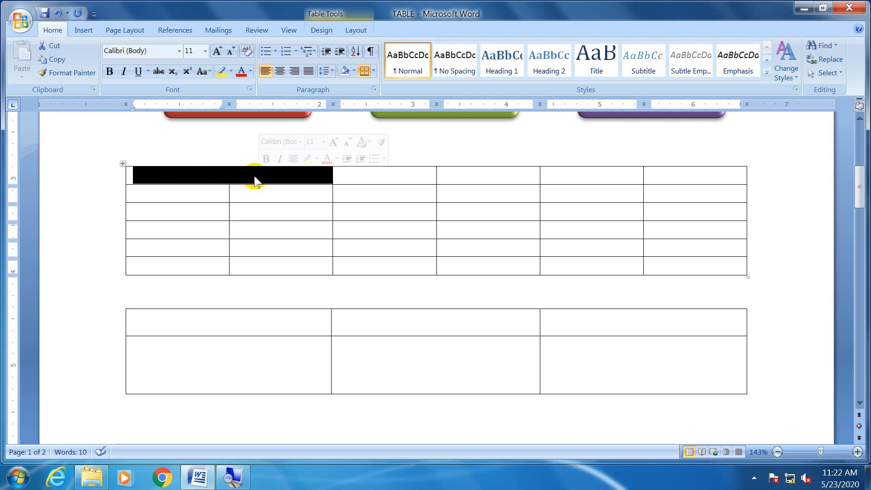
pyautogui.click(196, 182)
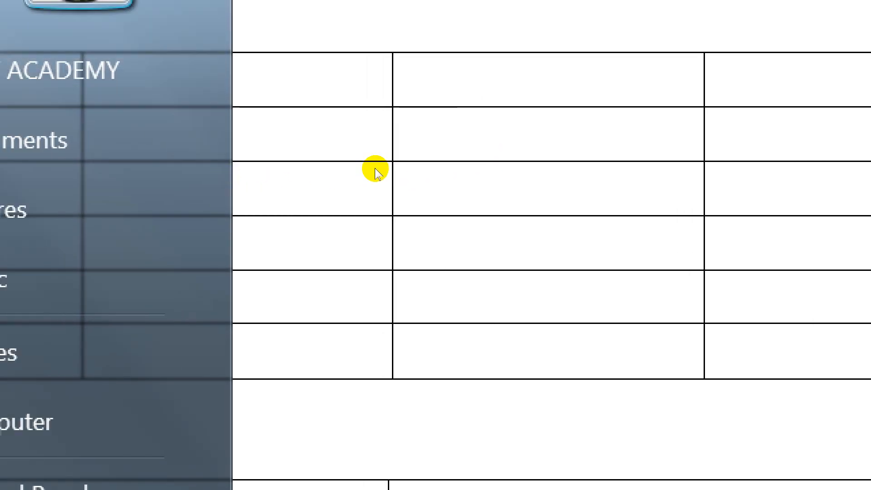
pyautogui.click(286, 176)
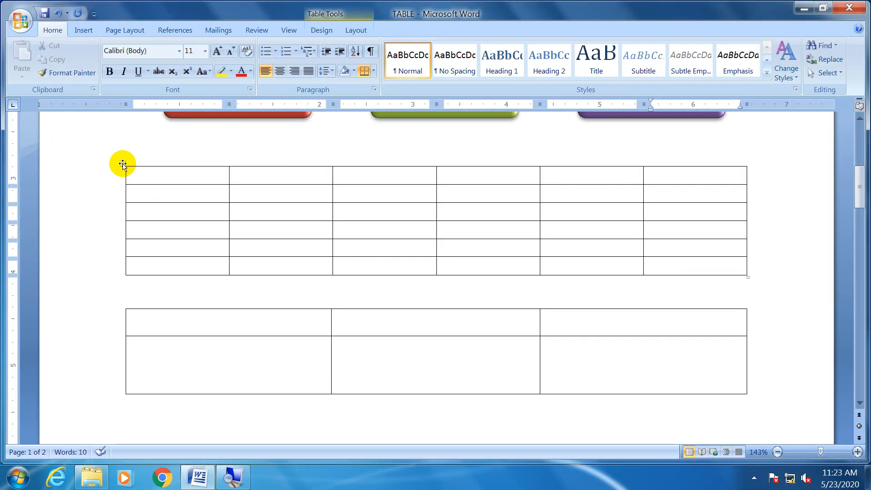
# Move the whole six-column table slightly up the page and the three-column table slightly down.
pyautogui.click(123, 163)
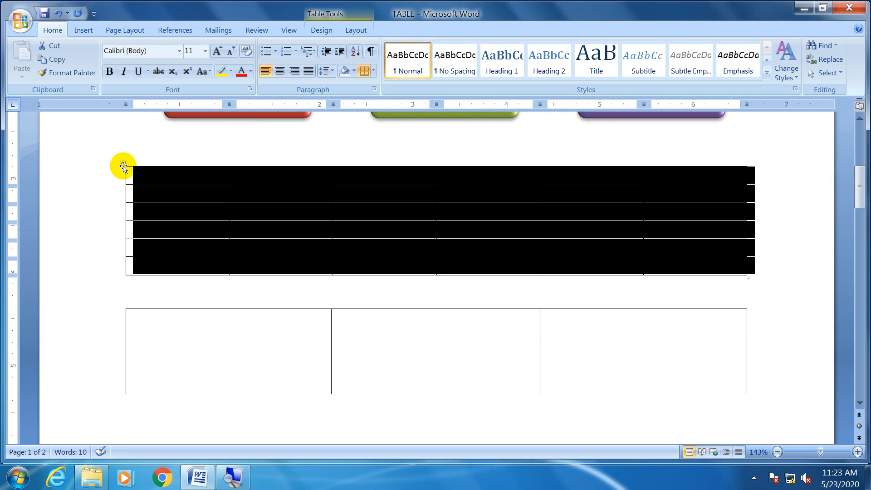
pyautogui.click(123, 165)
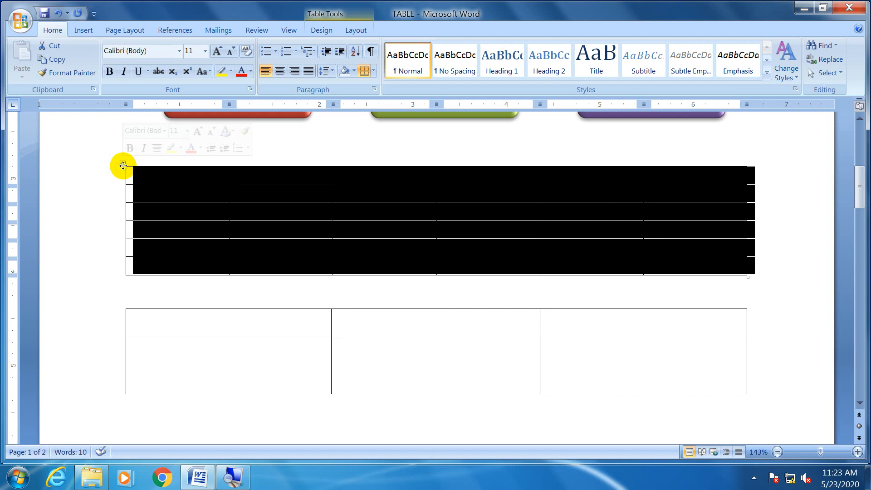
pyautogui.moveTo(123, 165); pyautogui.dragTo(121, 146)
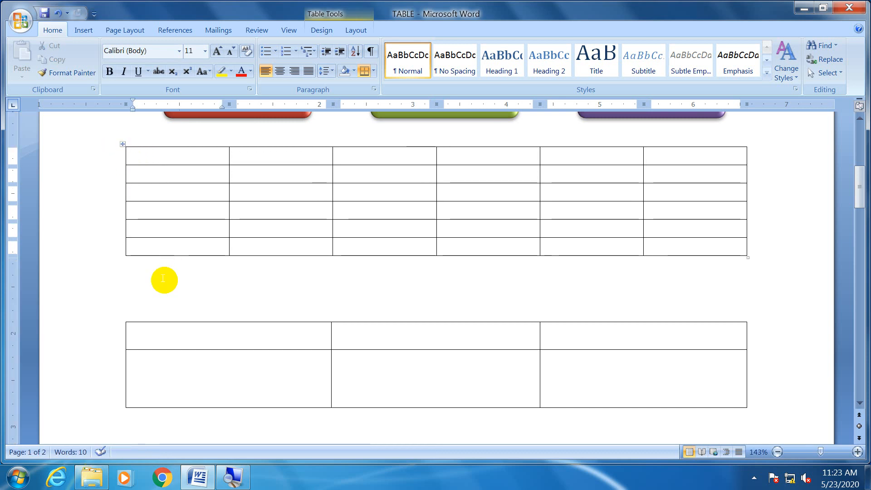
pyautogui.moveTo(125, 320)
pyautogui.moveTo(124, 320); pyautogui.dragTo(126, 420)
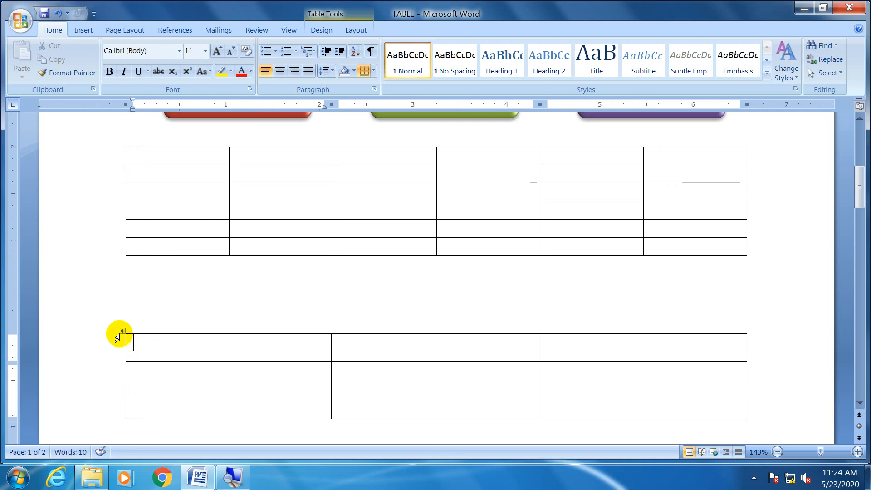
# Move the whole three-column table further down the page, away from the six-column table.
pyautogui.moveTo(121, 331)
pyautogui.mouseDown()
pyautogui.moveTo(122, 448)
pyautogui.moveTo(126, 317)
pyautogui.mouseUp()
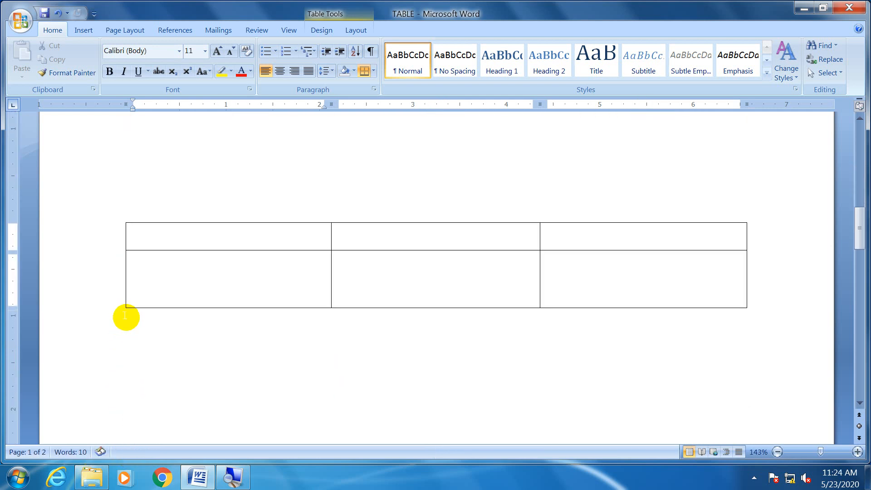
pyautogui.scroll(8, 126, 318)
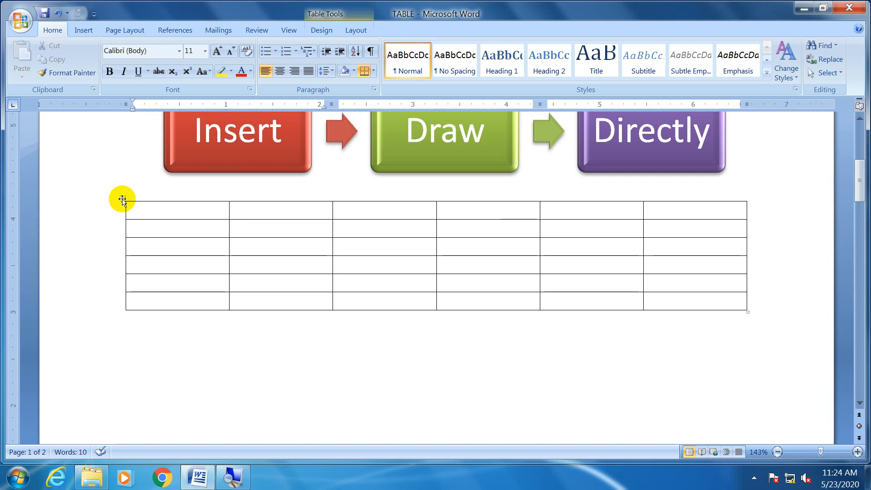
# Resize the whole six-column table to about 1.6 inches wide, make it taller, and finally widen it to about 6.8 inches with short rows.
pyautogui.click(123, 200)
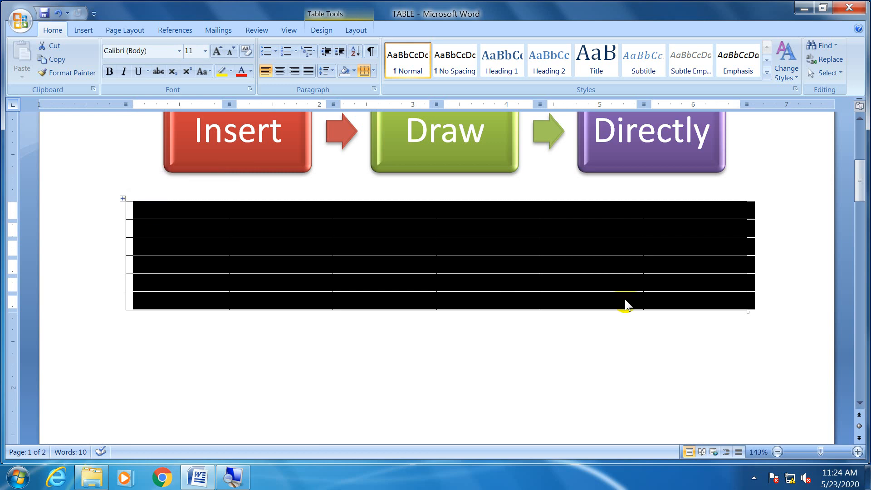
pyautogui.moveTo(747, 311); pyautogui.dragTo(272, 258)
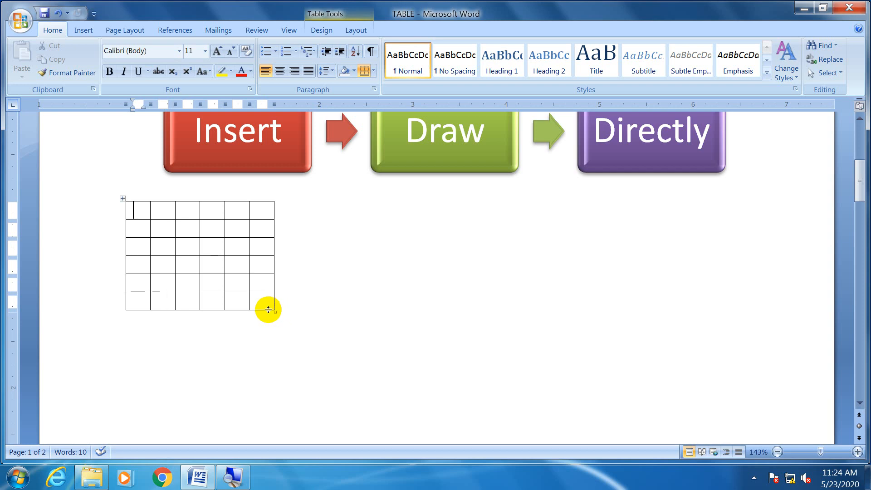
pyautogui.moveTo(274, 311); pyautogui.dragTo(274, 292)
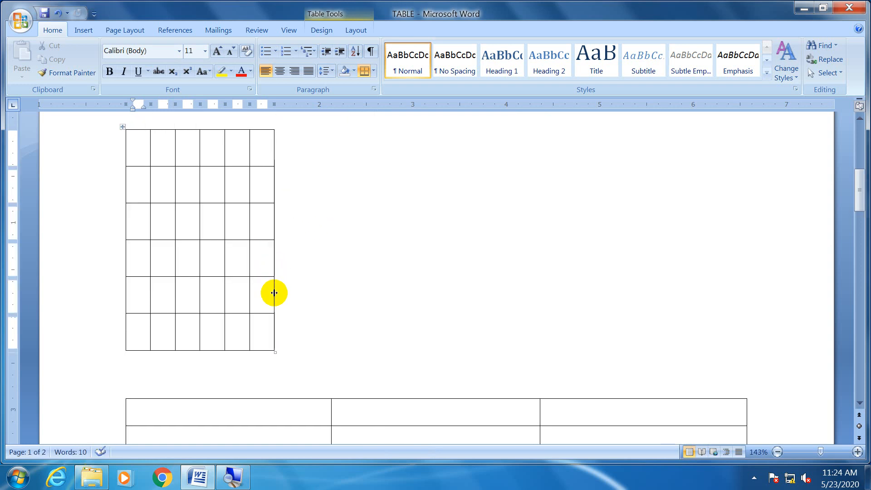
pyautogui.moveTo(274, 353); pyautogui.dragTo(760, 140)
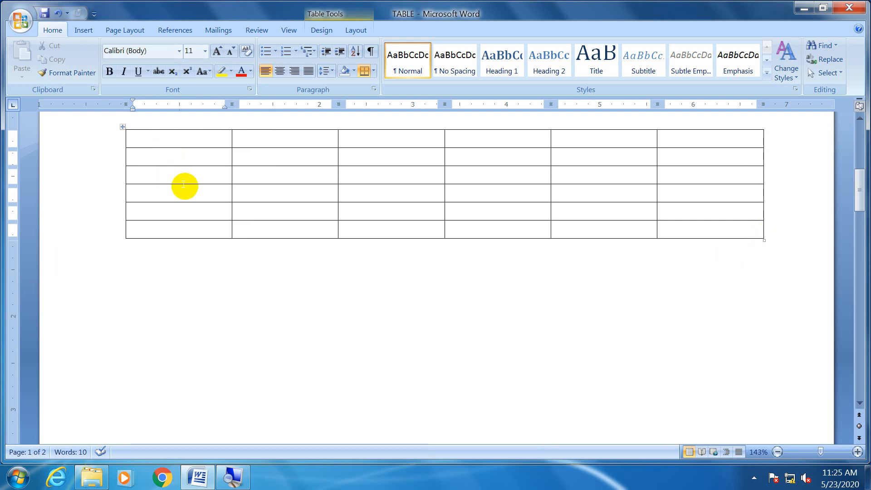
# Select the six-column table's first column, first cell, first row and first four rows in turn, and clear the selection.
pyautogui.click(174, 129)
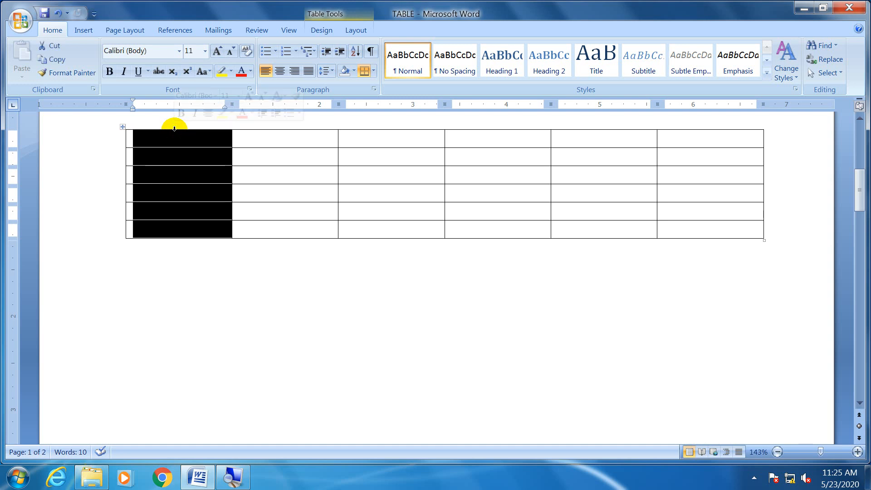
pyautogui.click(126, 142)
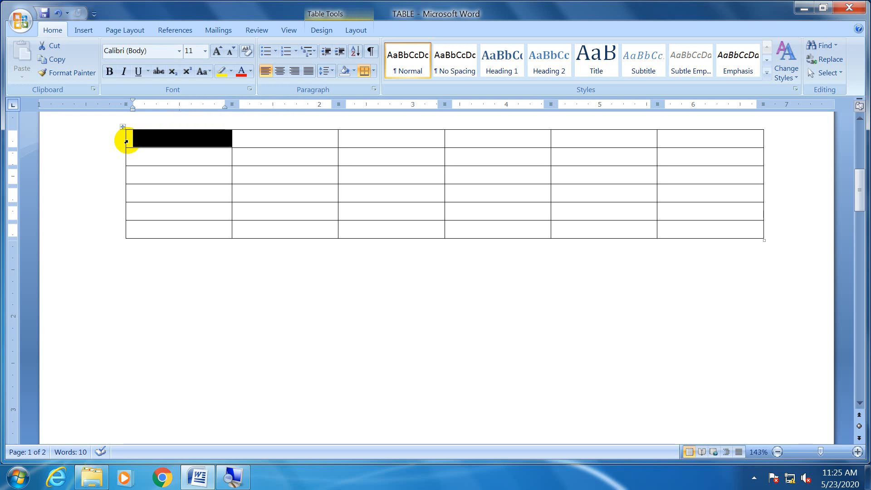
pyautogui.moveTo(127, 142); pyautogui.dragTo(695, 143)
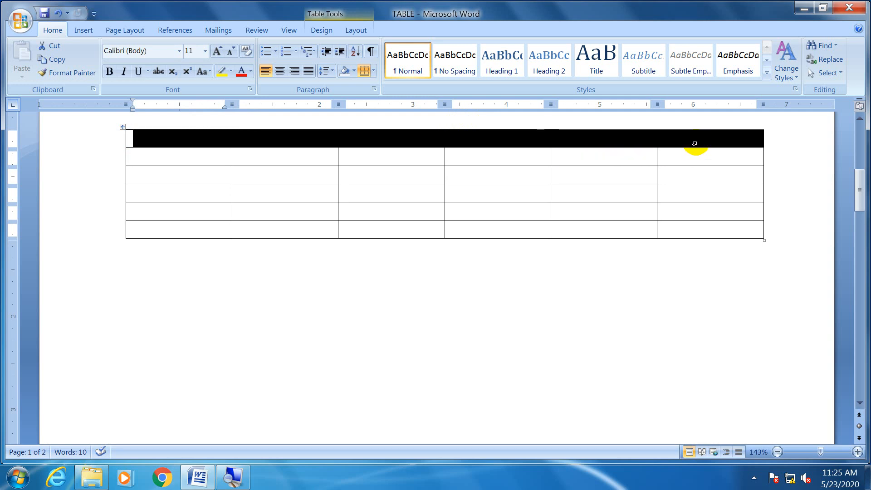
pyautogui.moveTo(695, 144); pyautogui.dragTo(695, 181)
pyautogui.click(178, 144)
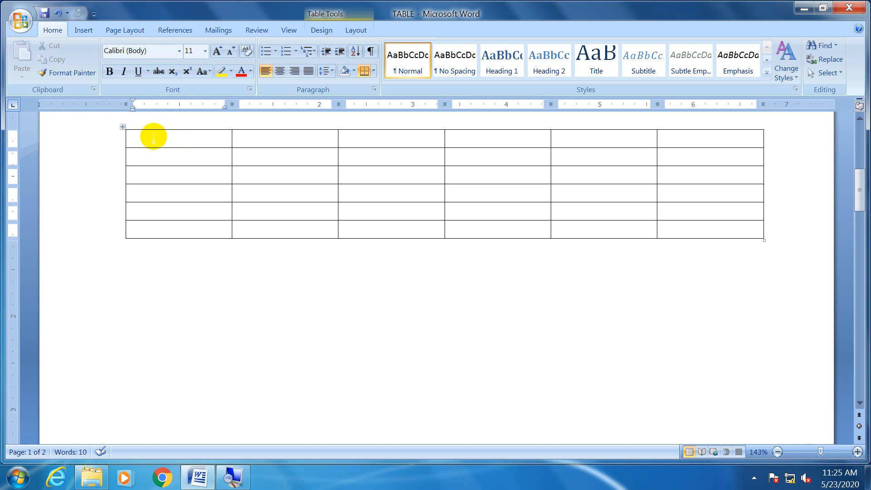
pyautogui.moveTo(152, 137); pyautogui.dragTo(712, 202)
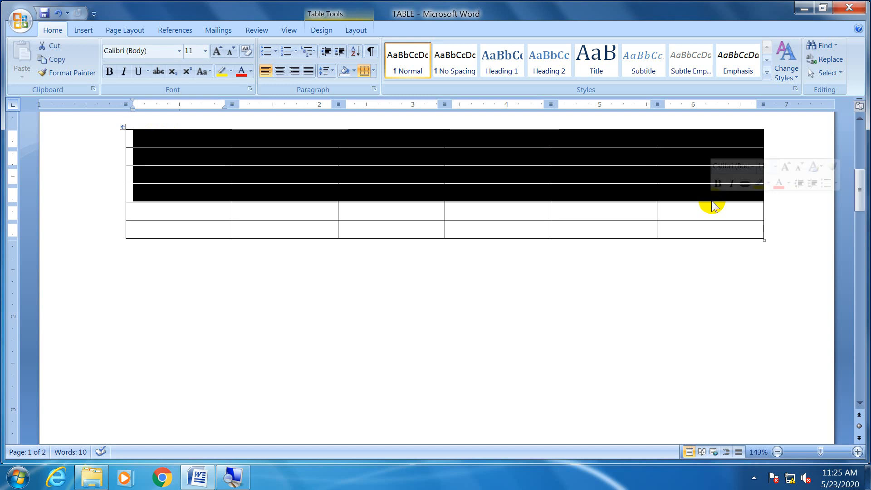
pyautogui.click(186, 141)
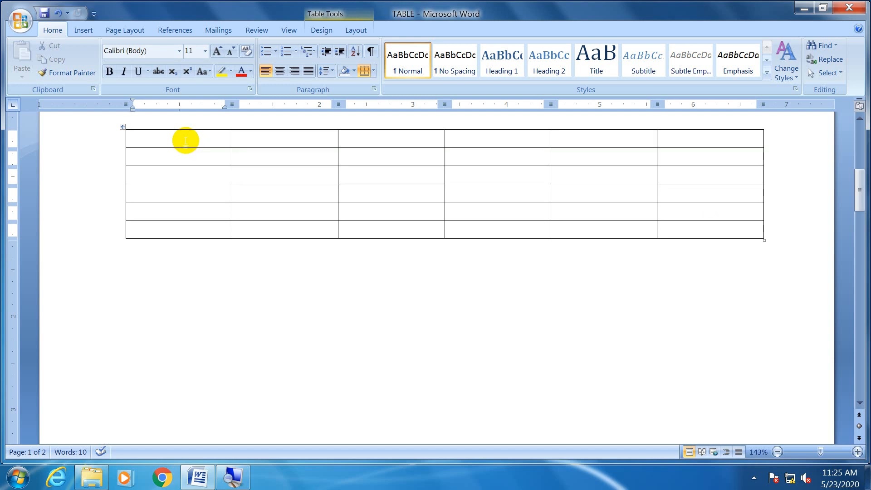
# Delete the surplus empty lines between the six-column and three-column tables.
pyautogui.scroll(5, 185, 141)
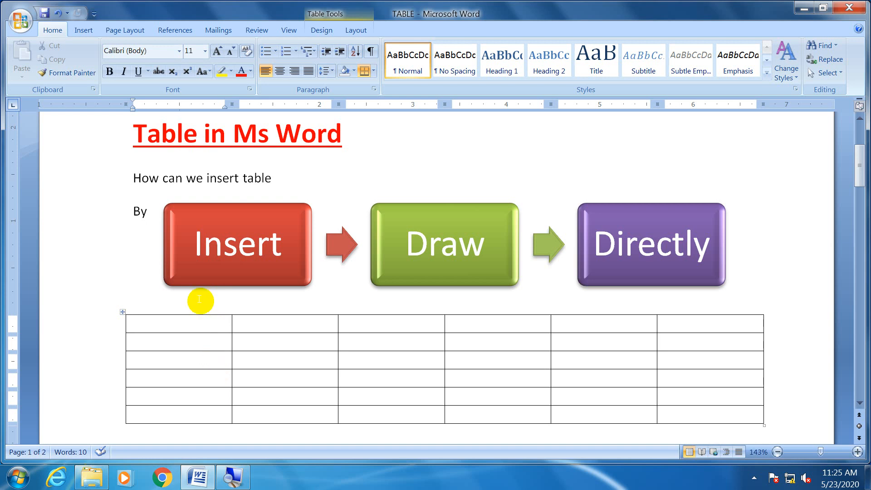
pyautogui.scroll(-6, 199, 440)
pyautogui.scroll(-2, 190, 420)
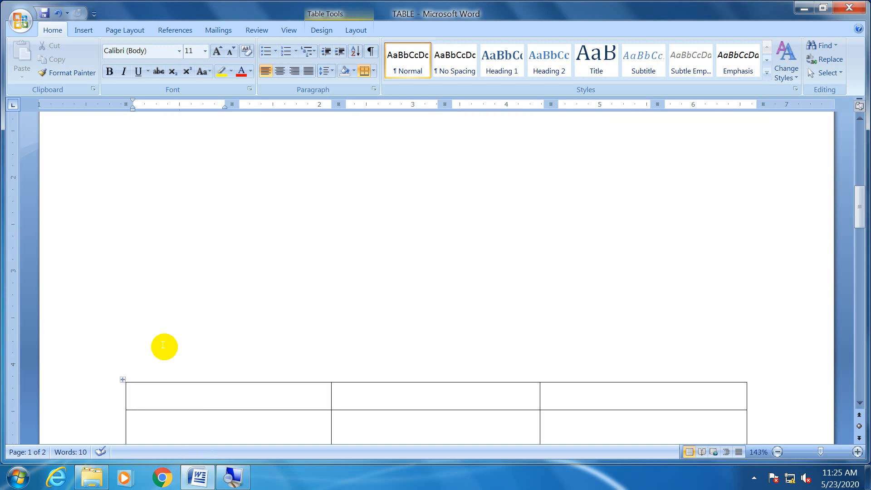
pyautogui.click(138, 328)
pyautogui.scroll(2, 137, 328)
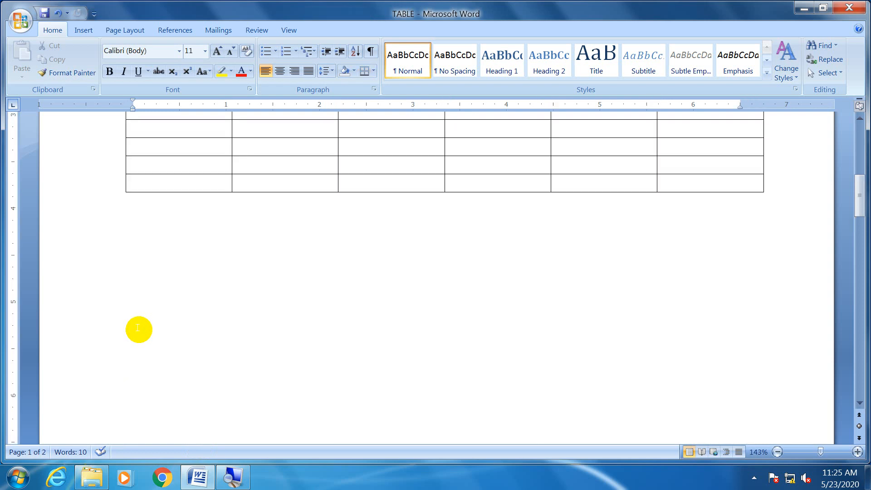
pyautogui.press('BackSpace')
pyautogui.press('BackSpace')
pyautogui.press('BackSpace')
pyautogui.press('BackSpace')
pyautogui.press('BackSpace')
pyautogui.press('BackSpace')
pyautogui.press('BackSpace')
pyautogui.press('BackSpace')
pyautogui.press('BackSpace')
pyautogui.press('BackSpace')
pyautogui.press('BackSpace')
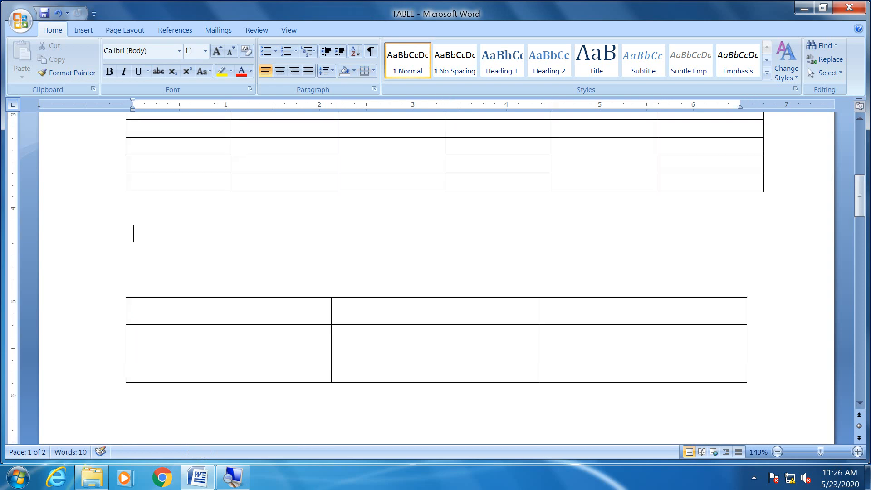
# Use Draw Table to draw a single-cell table outline about 4.5 by 1.8 inches on the second page.
pyautogui.scroll(-3, 136, 401)
pyautogui.click(148, 299)
pyautogui.scroll(-10, 146, 300)
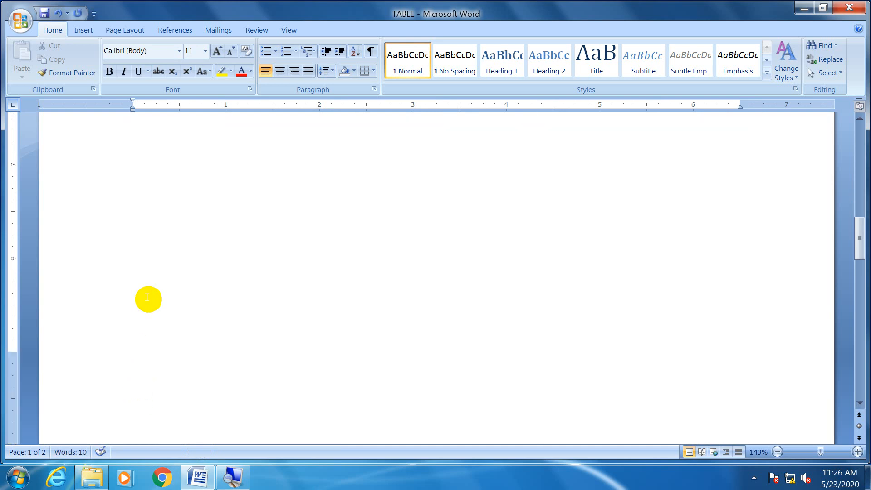
pyautogui.click(149, 362)
pyautogui.scroll(-3, 150, 363)
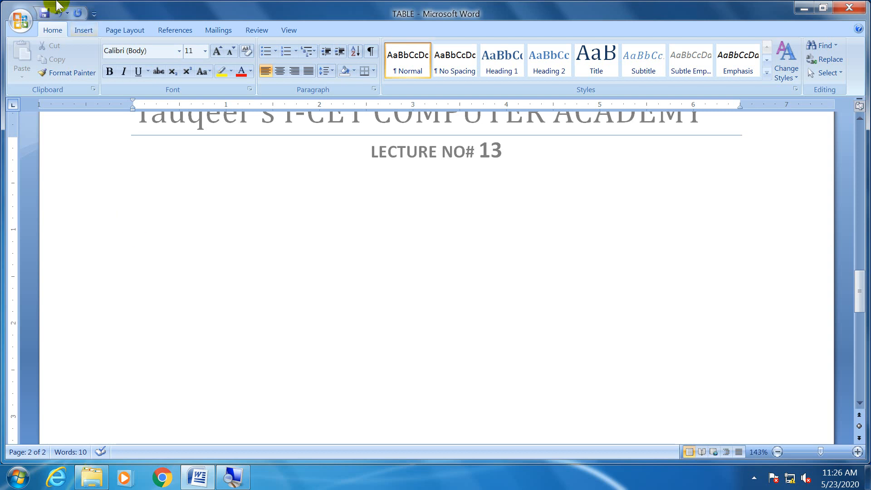
pyautogui.click(78, 30)
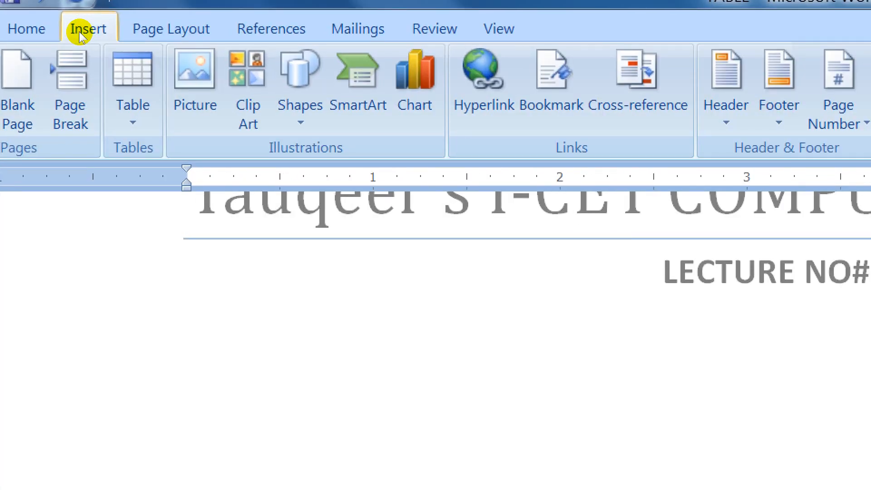
pyautogui.click(111, 76)
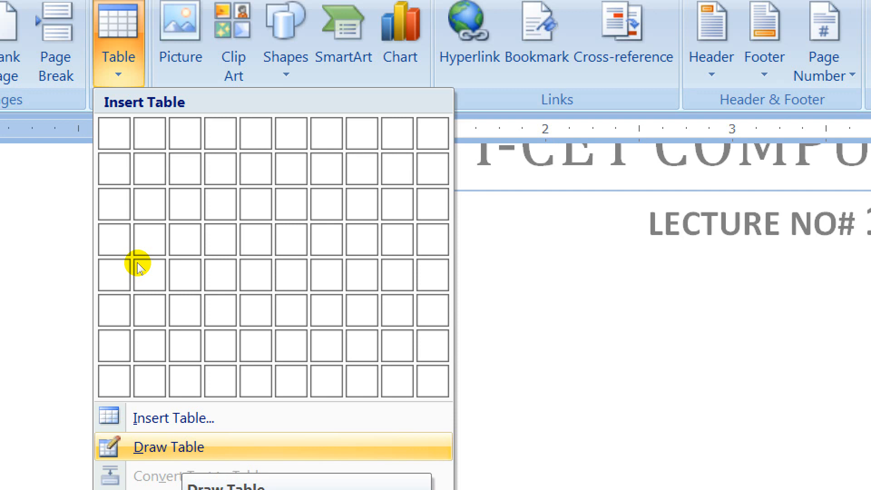
pyautogui.press('Return')
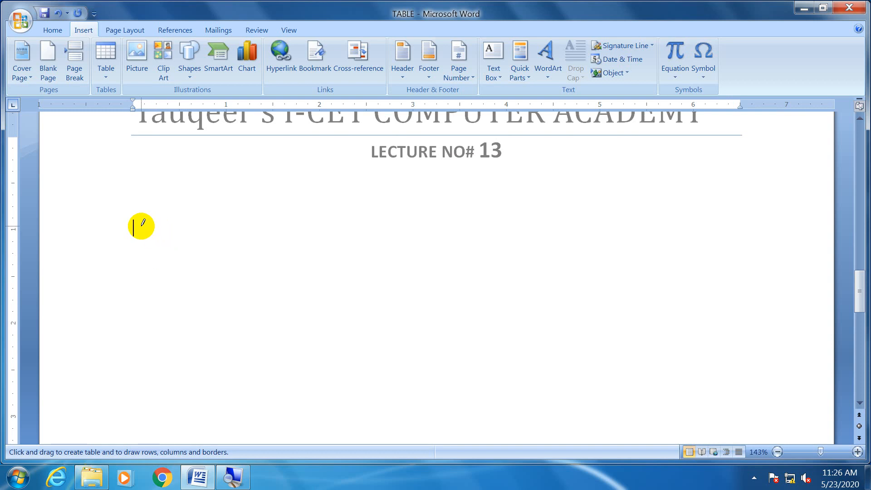
pyautogui.moveTo(141, 226)
pyautogui.mouseDown()
pyautogui.moveTo(340, 253)
pyautogui.moveTo(544, 315)
pyautogui.moveTo(558, 397)
pyautogui.mouseUp()
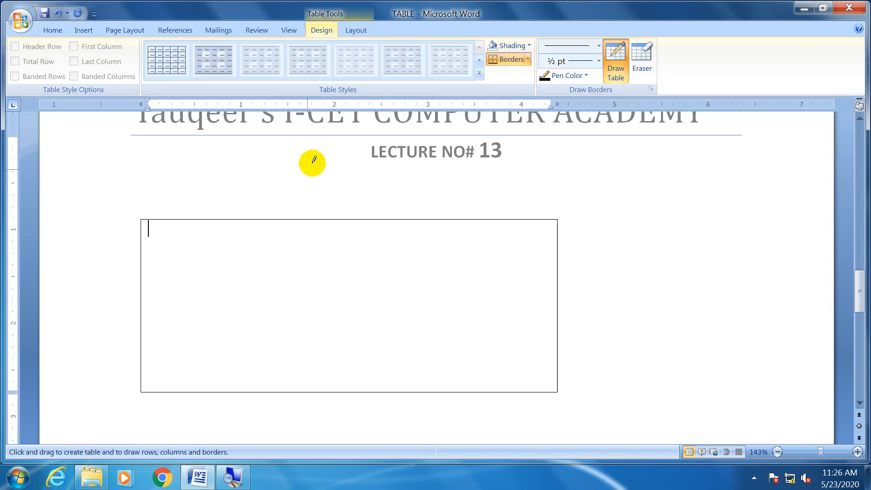
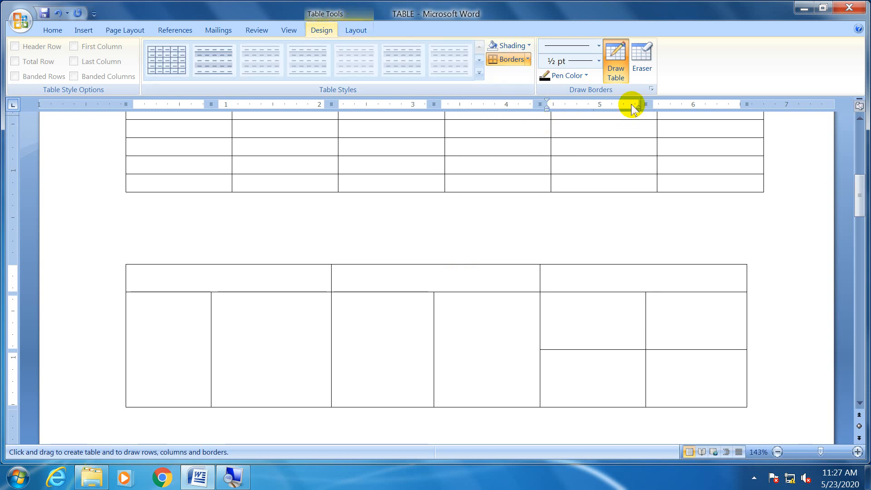
# Turn off the Draw Table tool, place the cursor in the lower table's last first-row cell, and turn the tool back on.
pyautogui.click(616, 78)
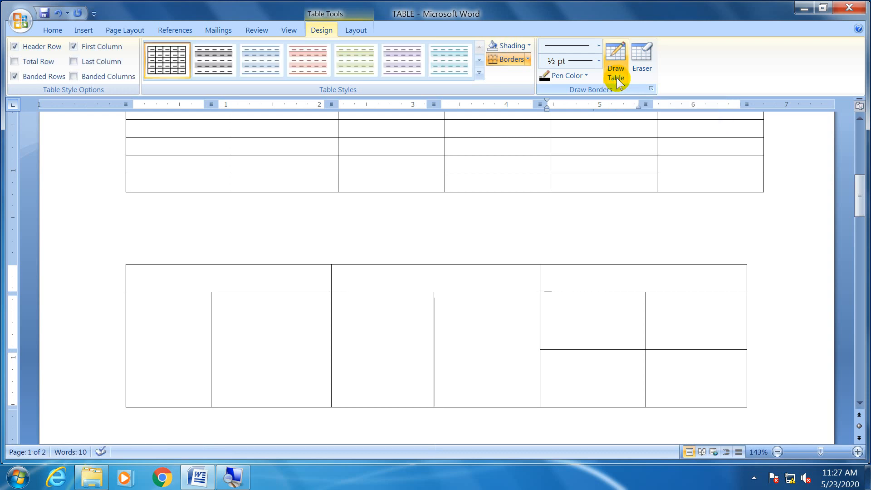
pyautogui.click(599, 279)
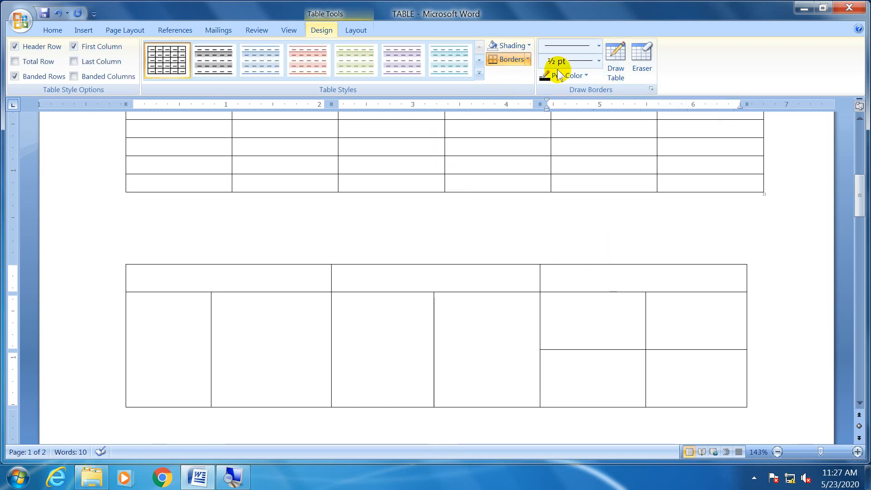
pyautogui.click(619, 52)
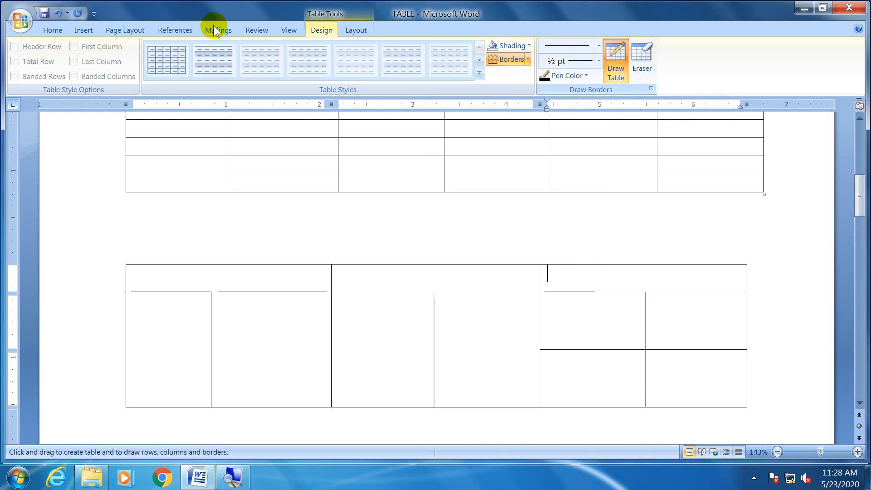
# Turn off Draw Table through the table insertion options and place the cursor on the blank line between the two tables.
pyautogui.click(81, 29)
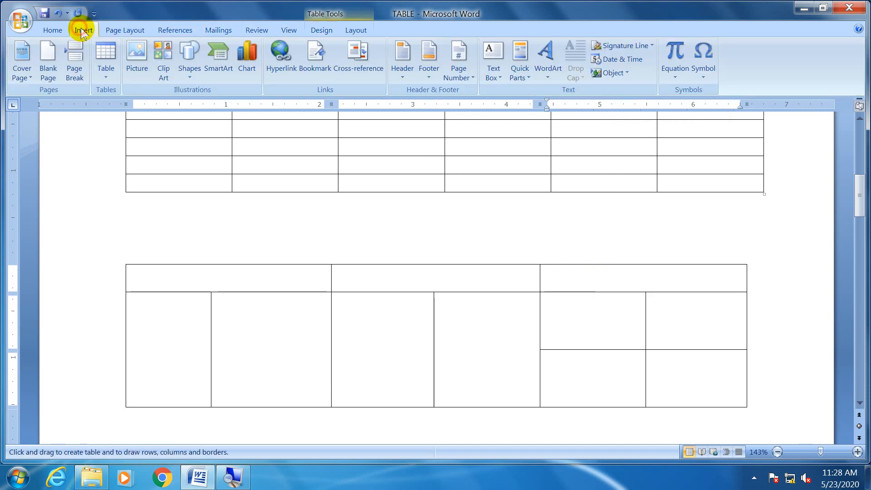
pyautogui.click(105, 77)
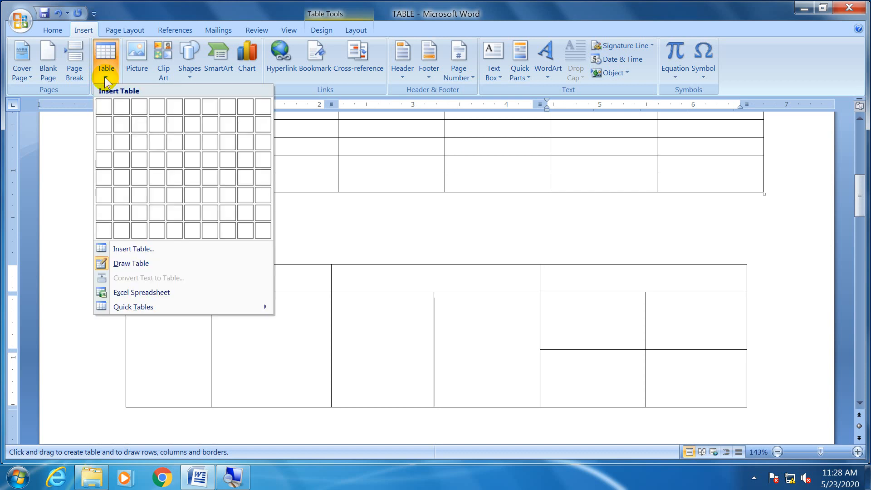
pyautogui.click(154, 264)
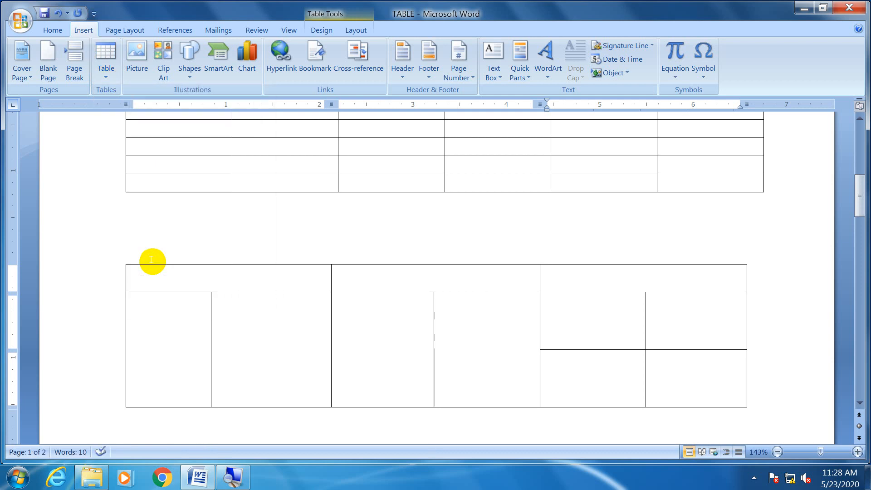
pyautogui.click(138, 229)
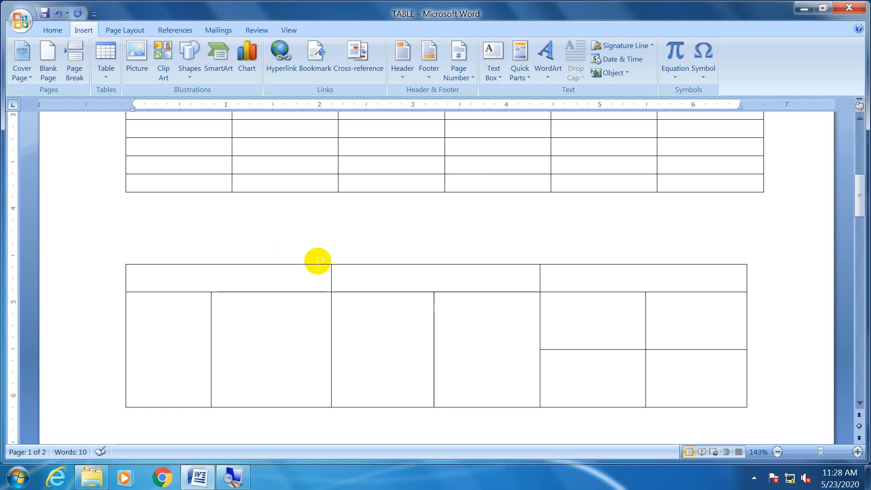
# Review the table insertion options and compare the available table tools with the cursor inside the six-column table and outside it.
pyautogui.scroll(3, 317, 261)
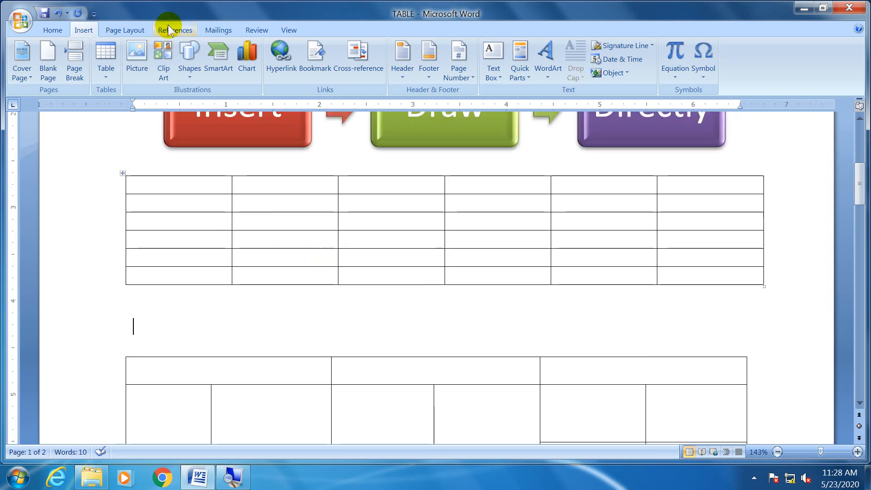
pyautogui.click(108, 73)
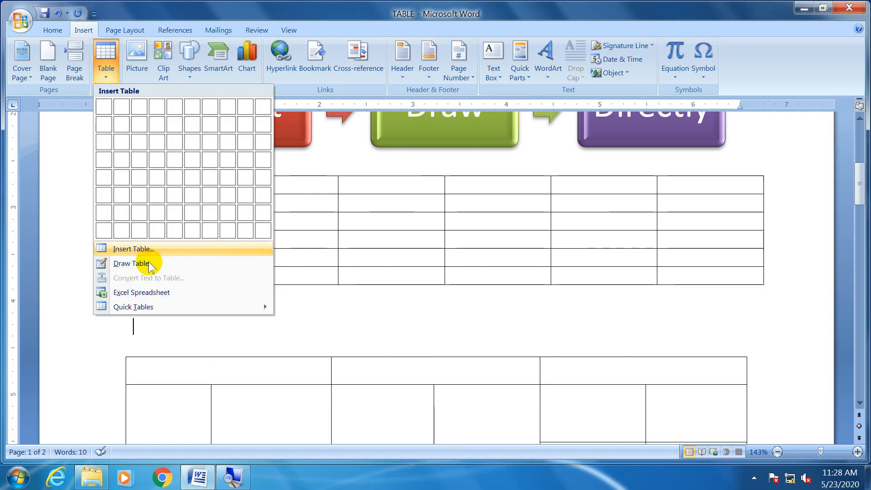
pyautogui.click(328, 184)
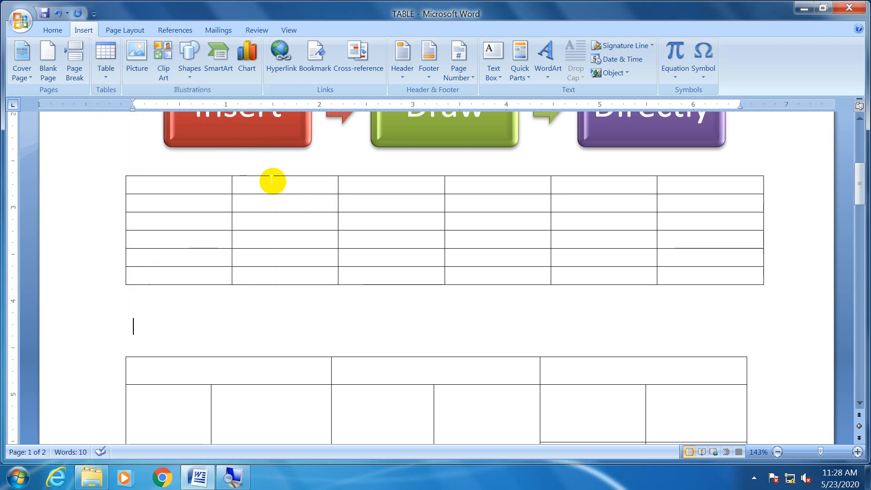
pyautogui.click(201, 182)
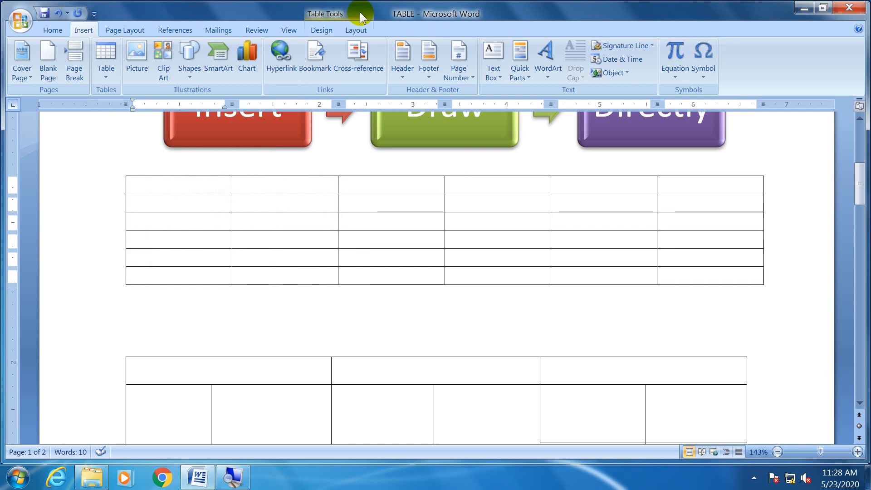
pyautogui.click(164, 323)
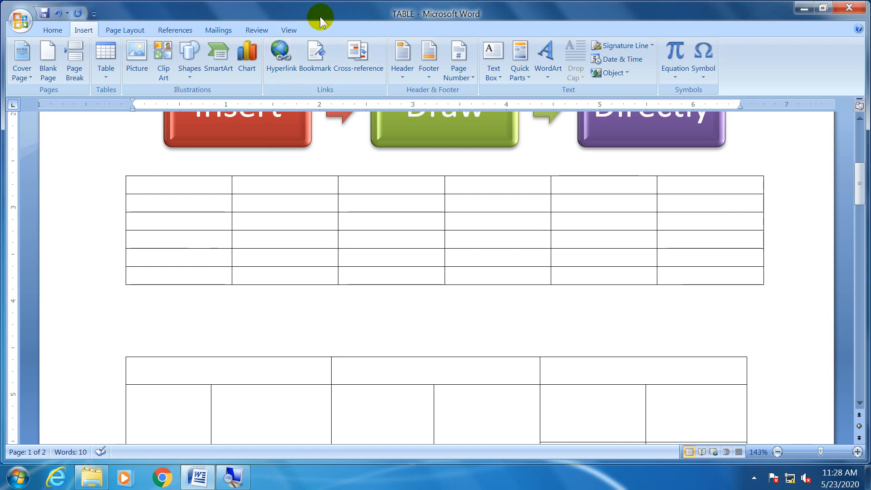
# Place the cursor in the six-column table's first cell and compare the table design tools with the table layout tools.
pyautogui.click(217, 187)
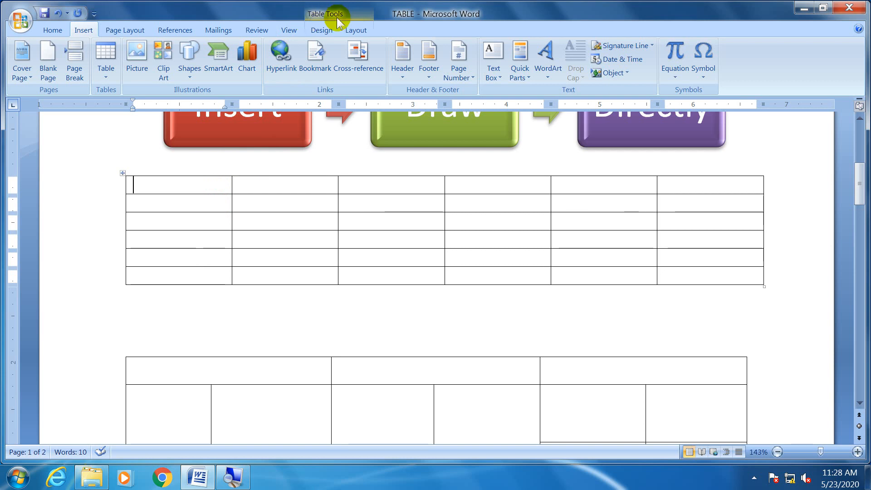
pyautogui.click(317, 32)
pyautogui.click(346, 33)
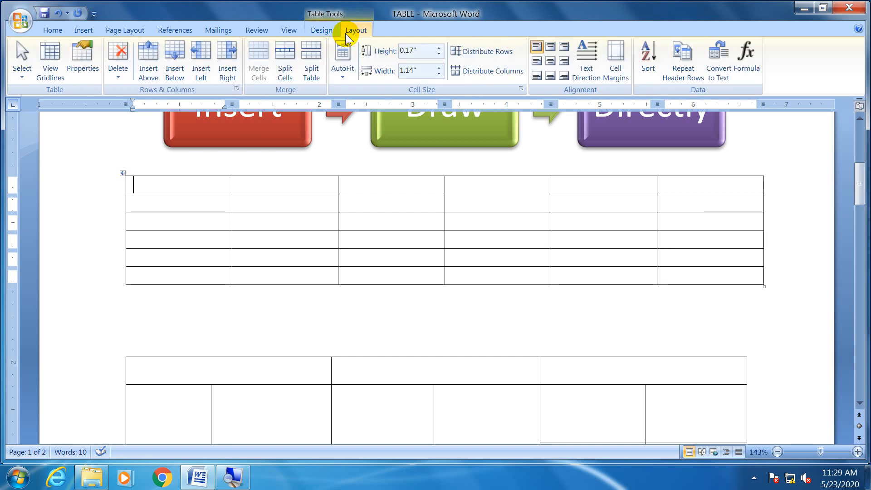
pyautogui.click(328, 31)
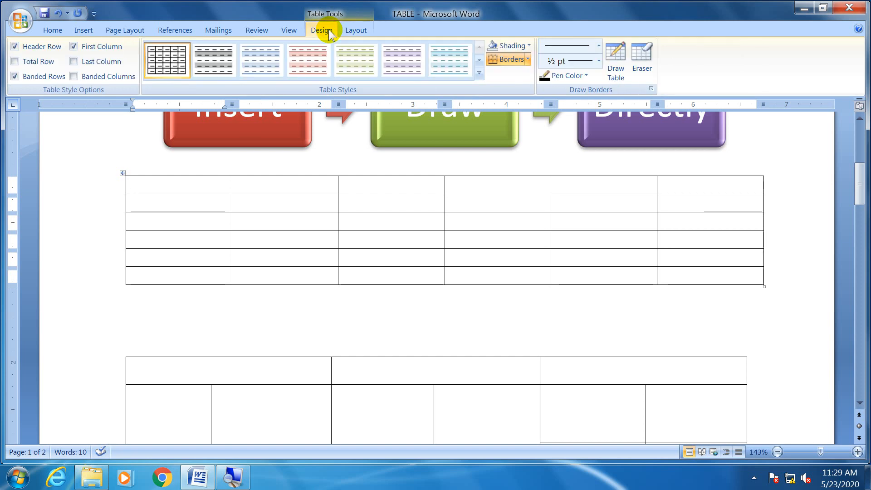
pyautogui.click(353, 28)
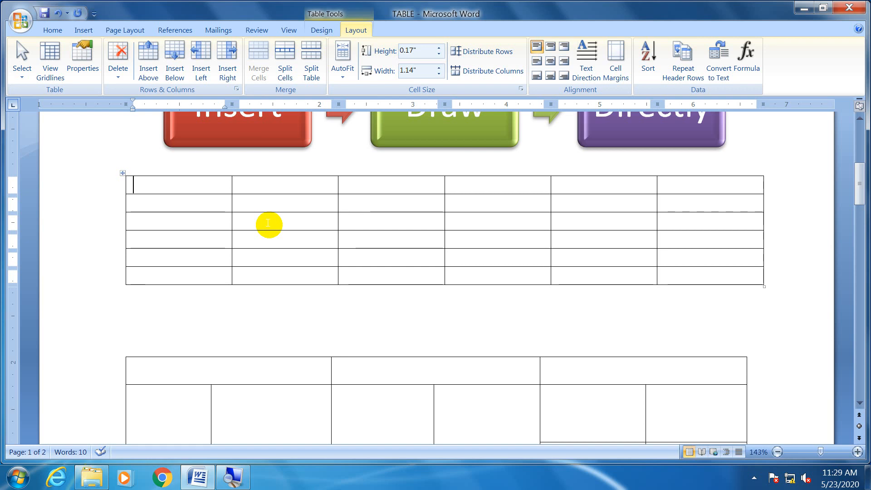
pyautogui.click(321, 29)
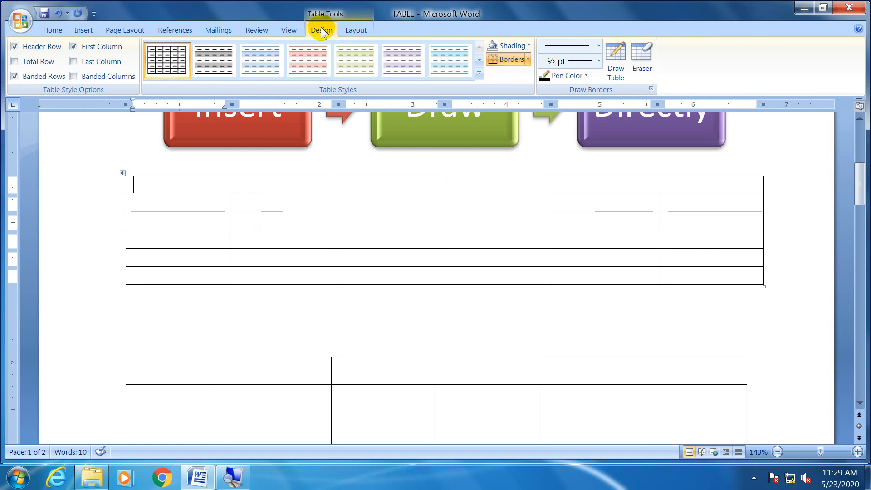
pyautogui.click(354, 30)
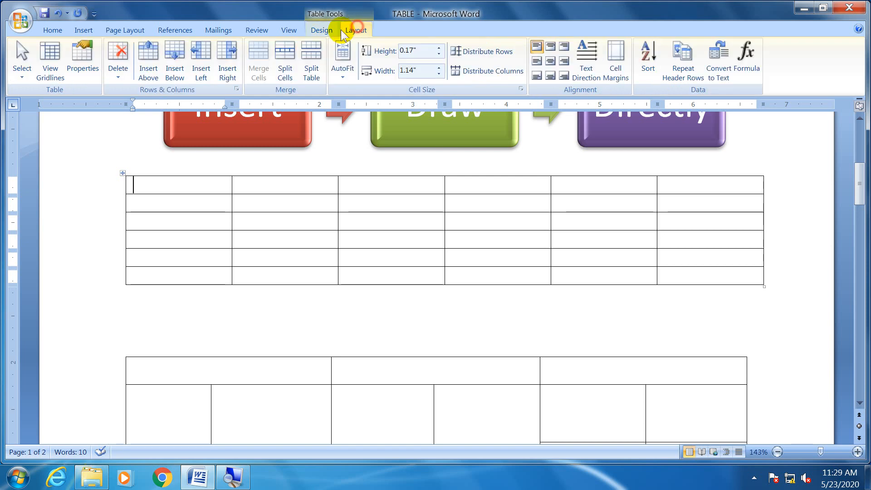
pyautogui.click(323, 30)
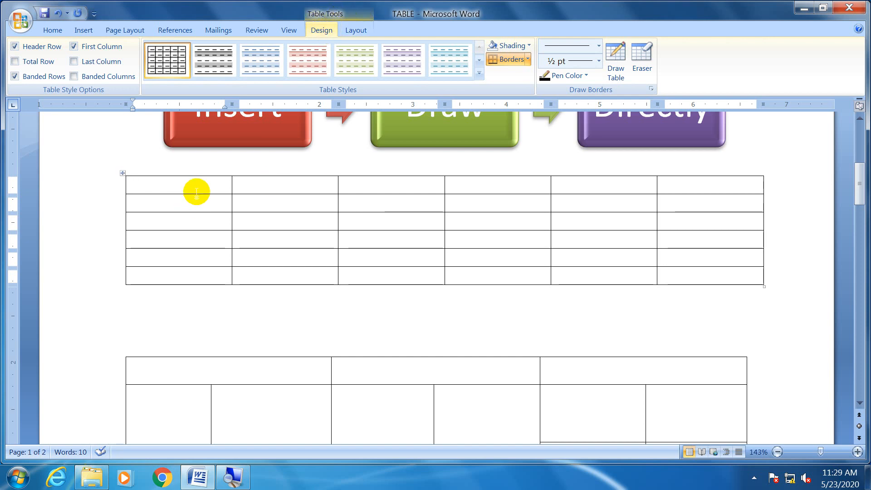
# Insert a table of four columns and three rows below the drawn table on the second page.
pyautogui.scroll(-1, 570, 198)
pyautogui.scroll(-12, 569, 198)
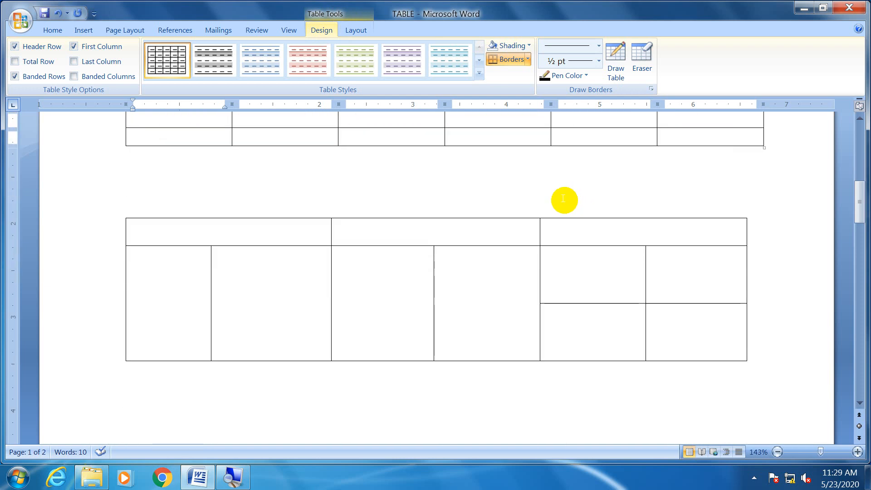
pyautogui.click(146, 330)
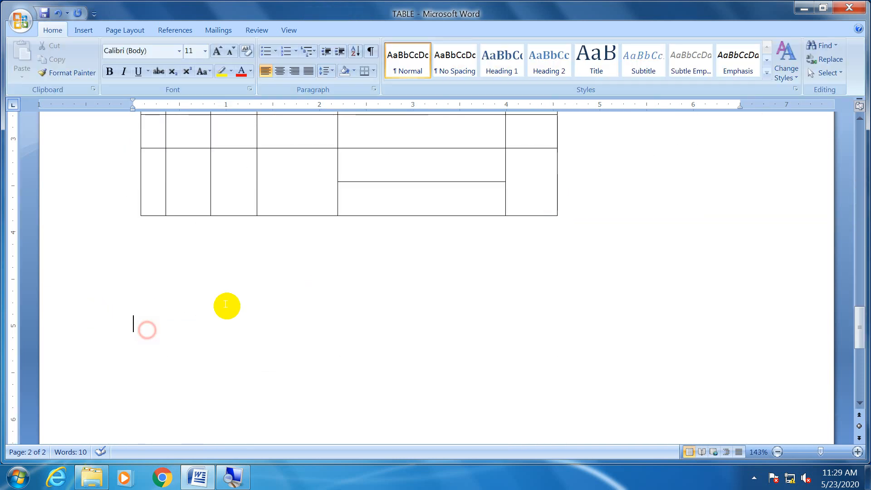
pyautogui.click(79, 30)
pyautogui.click(104, 71)
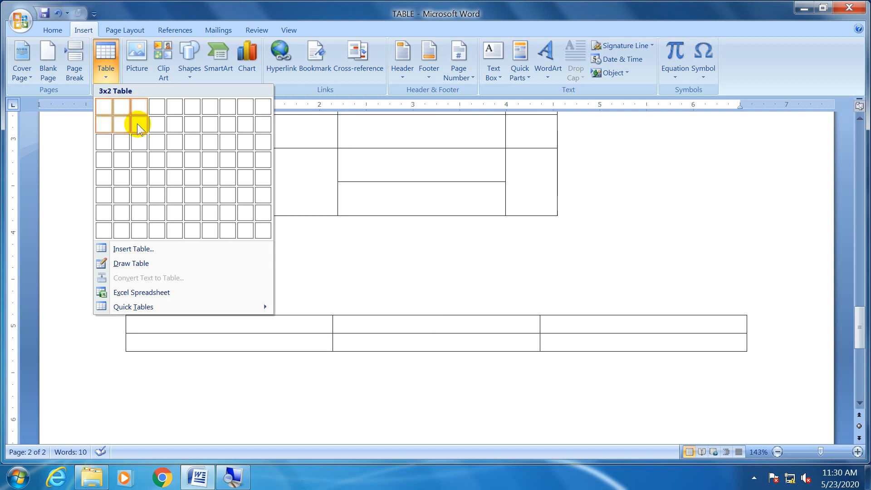
pyautogui.click(157, 142)
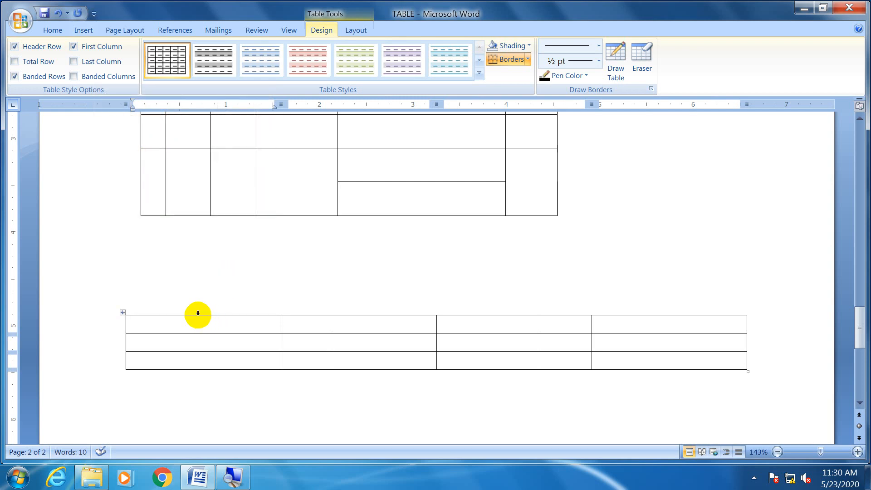
# Review the "How can we insert table" line on the first page and return to the four-column table on the second page.
pyautogui.scroll(15, 197, 314)
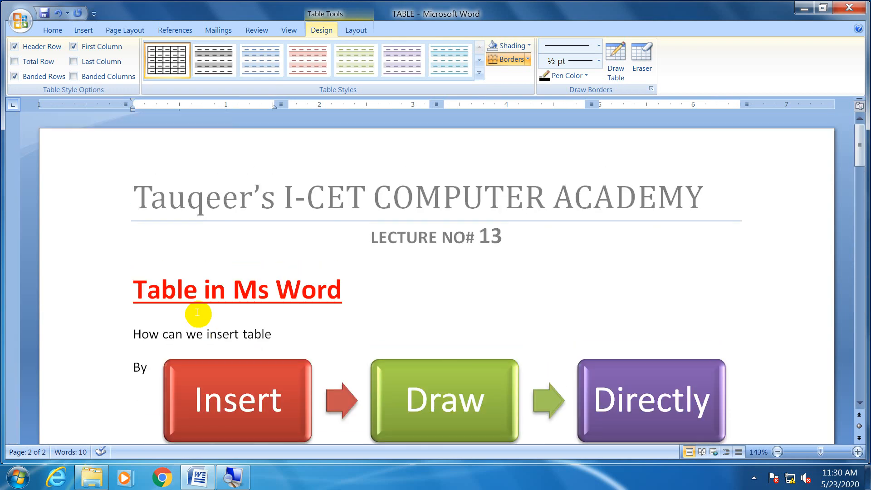
pyautogui.scroll(-3, 198, 313)
pyautogui.click(129, 194)
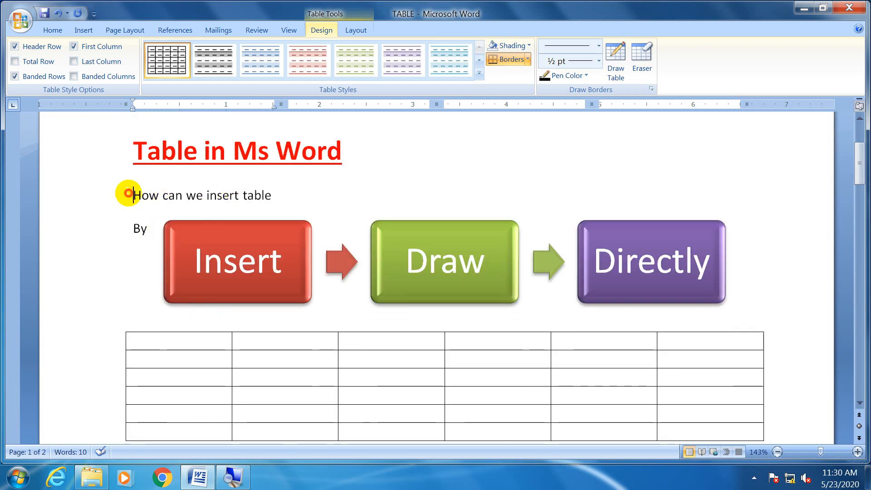
pyautogui.moveTo(129, 195); pyautogui.dragTo(297, 198)
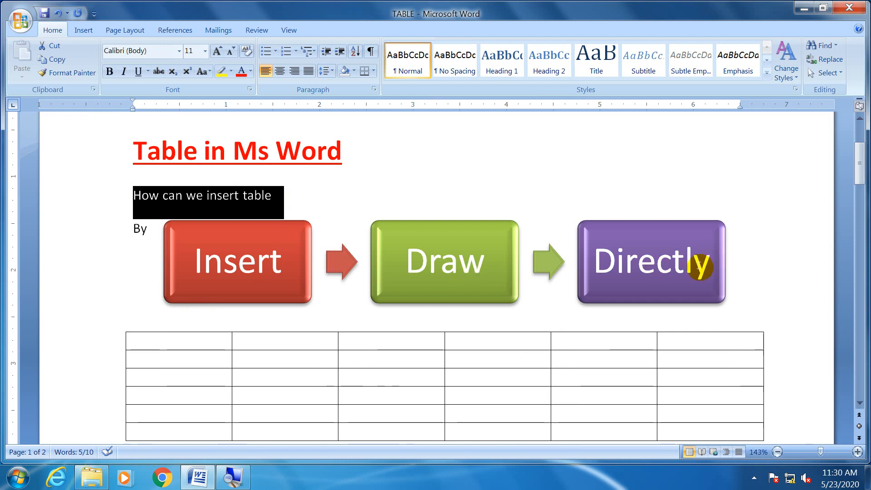
pyautogui.scroll(-15, 700, 268)
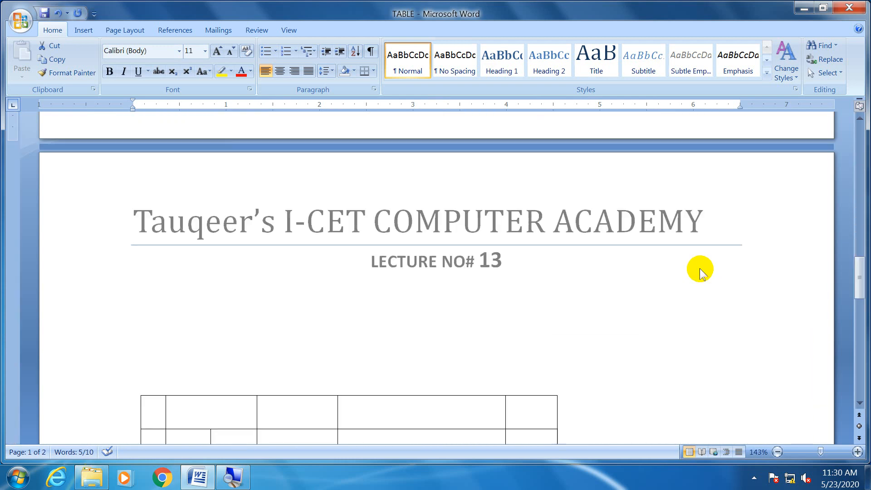
pyautogui.scroll(-5, 700, 269)
pyautogui.scroll(-3, 199, 370)
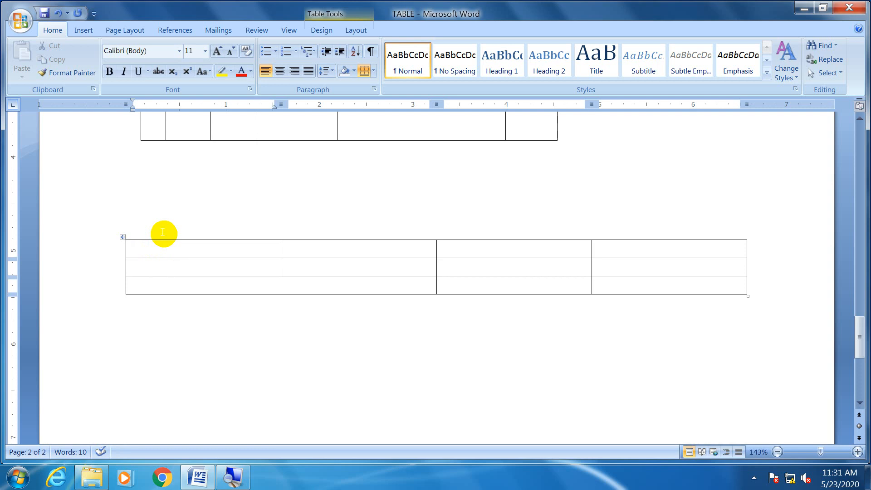
# Browse the built-in table styles available for the four-column table.
pyautogui.click(316, 30)
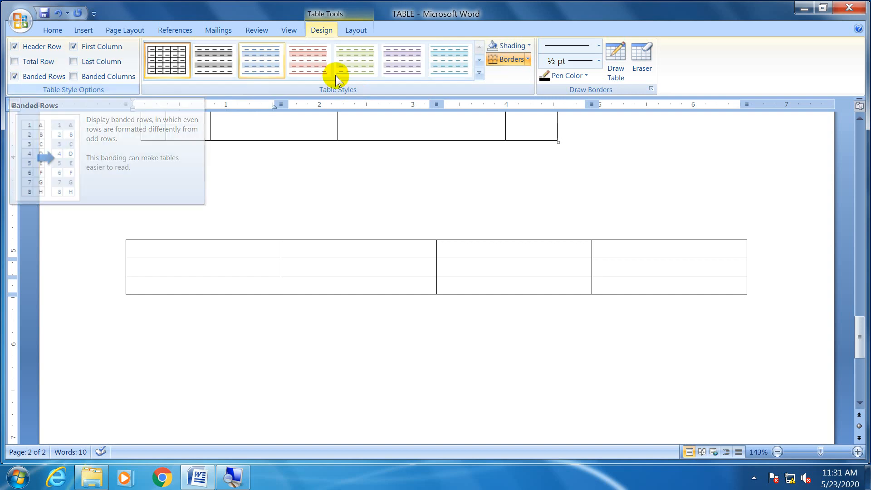
pyautogui.click(478, 76)
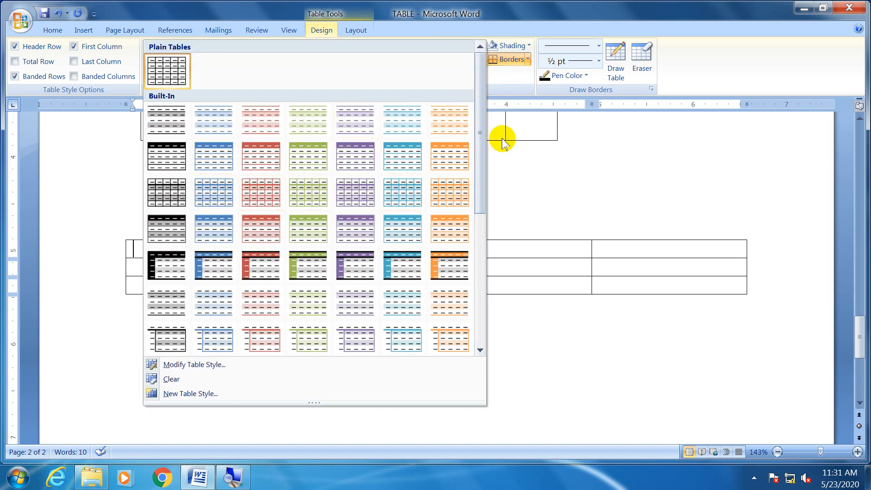
pyautogui.moveTo(482, 126); pyautogui.dragTo(481, 173)
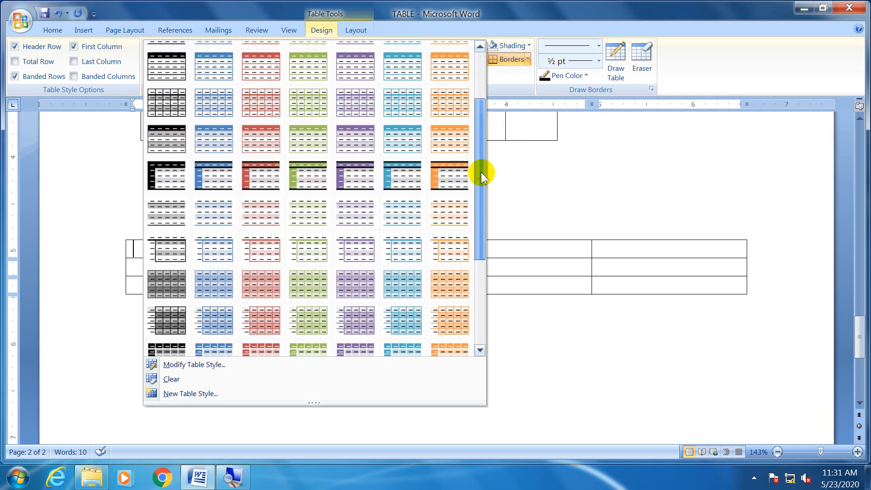
# Turn on Total Row, Last Column and Banded Columns for the four-column table and review how the style previews look.
pyautogui.click(38, 63)
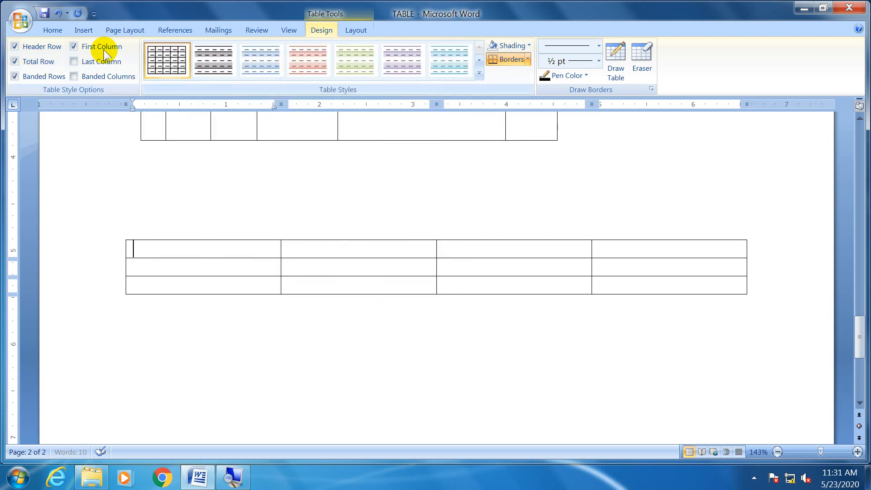
pyautogui.click(94, 63)
pyautogui.click(91, 76)
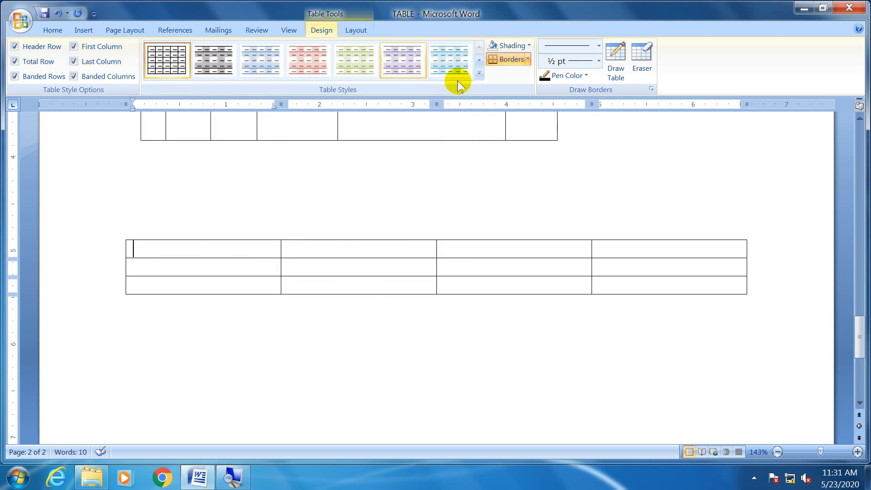
pyautogui.click(478, 74)
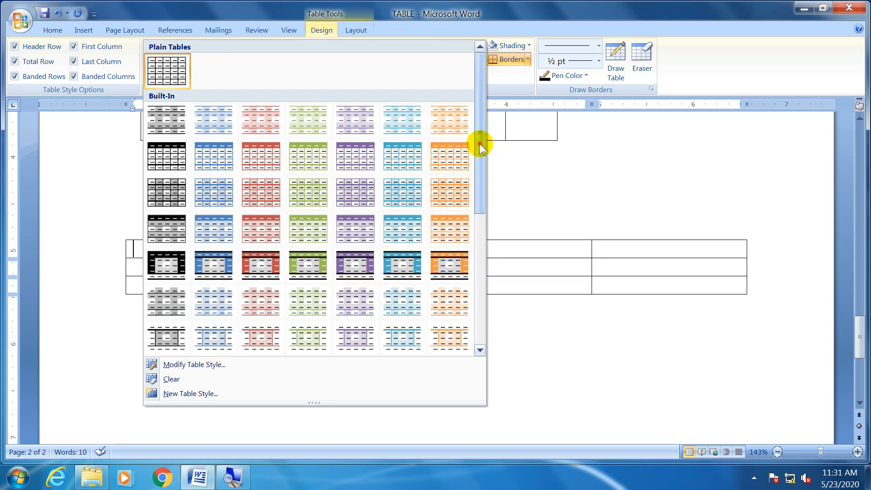
pyautogui.scroll(-1, 478, 171)
pyautogui.moveTo(478, 170); pyautogui.dragTo(486, 148)
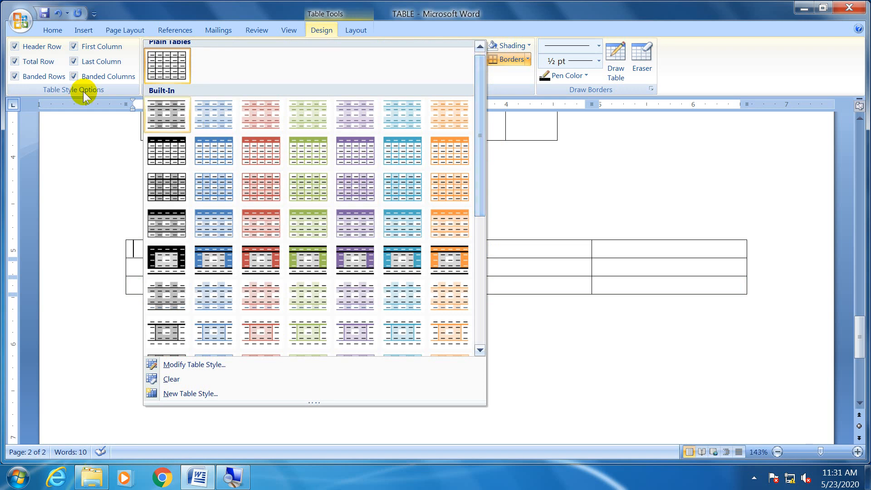
# Turn off Total Row, Banded Rows, Last Column and Banded Columns, and apply the orange Light Grid - Accent 6 style to the table.
pyautogui.click(79, 62)
pyautogui.click(67, 77)
pyautogui.click(73, 76)
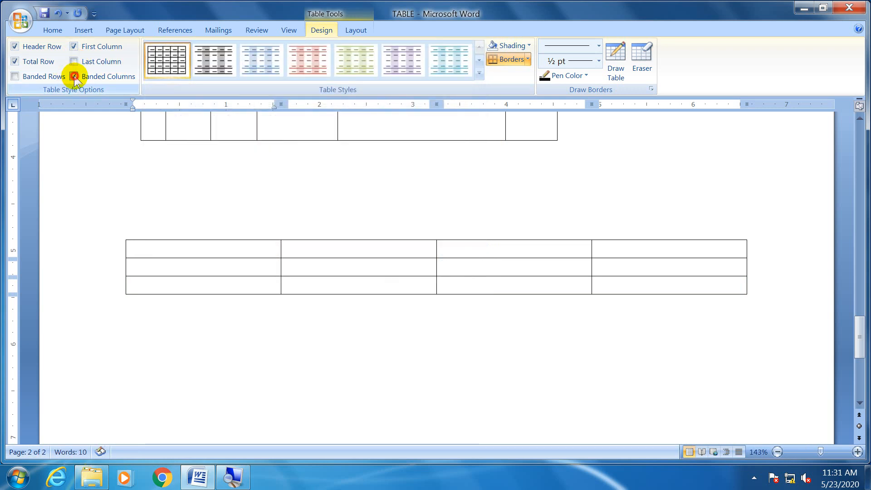
pyautogui.click(35, 61)
pyautogui.click(478, 74)
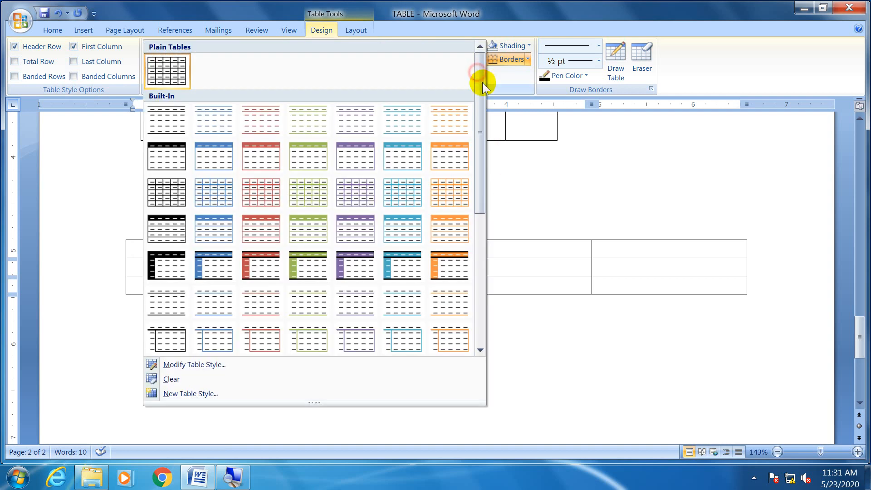
pyautogui.moveTo(480, 181); pyautogui.dragTo(478, 206)
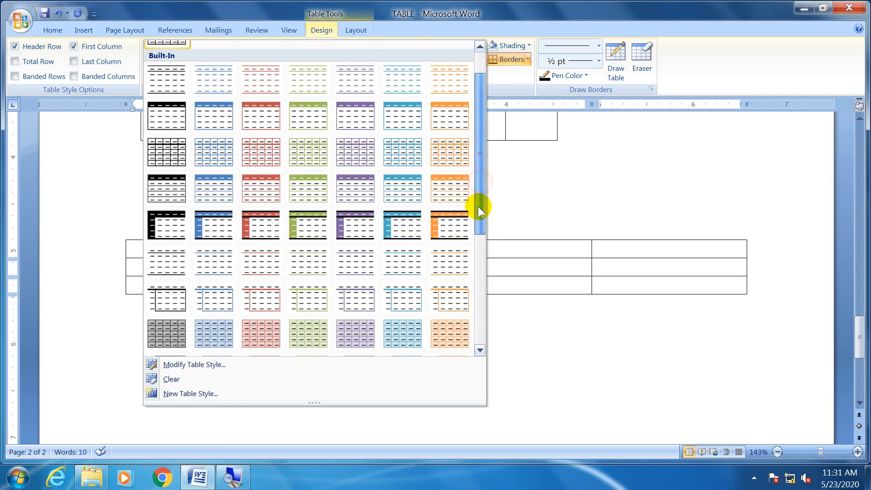
pyautogui.click(452, 149)
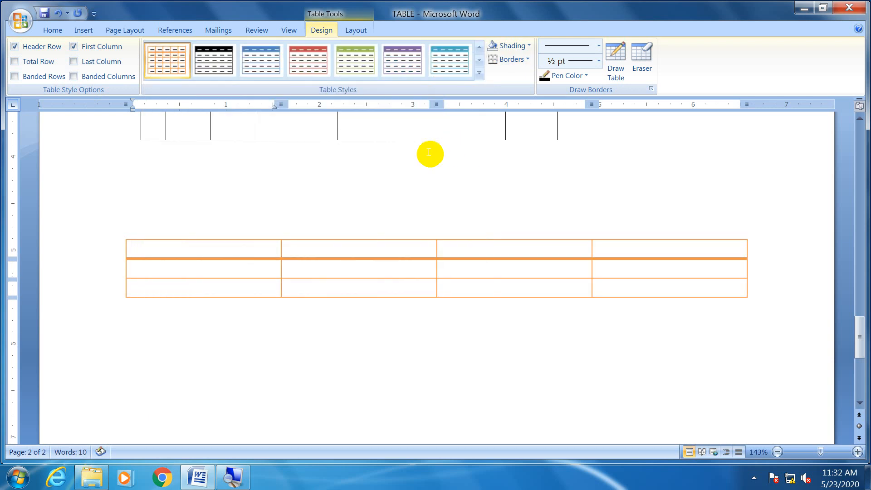
# Switch Header Row off and back on, turn on Total Row, and try Banded Rows on the orange table.
pyautogui.click(22, 50)
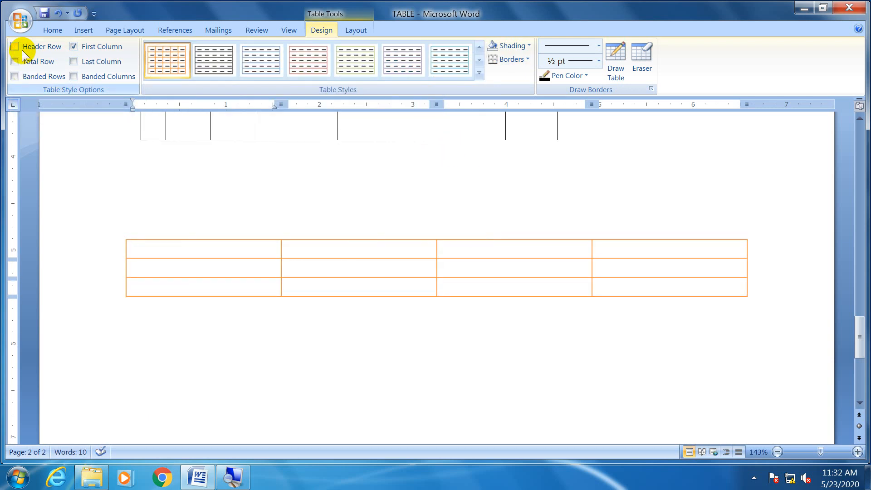
pyautogui.click(22, 50)
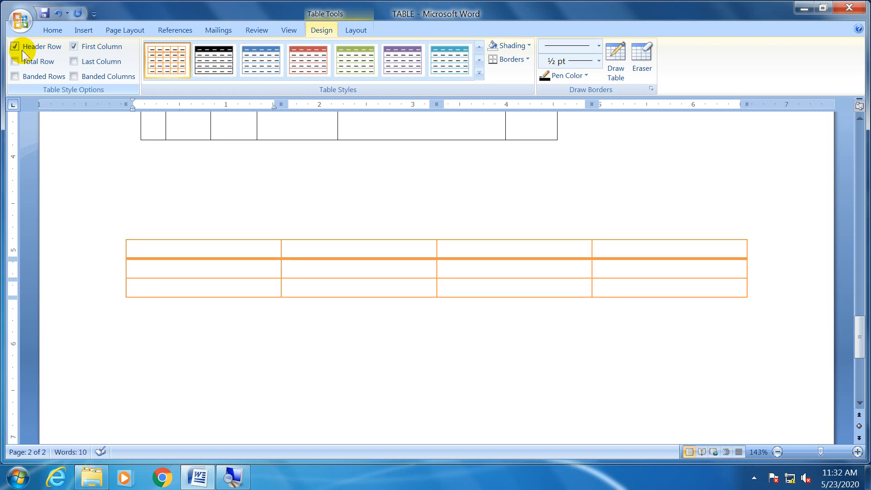
pyautogui.click(27, 61)
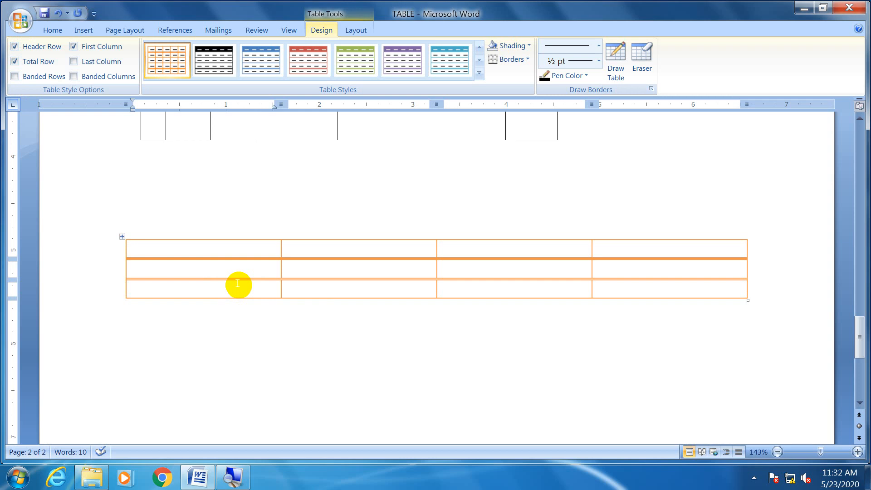
pyautogui.click(39, 77)
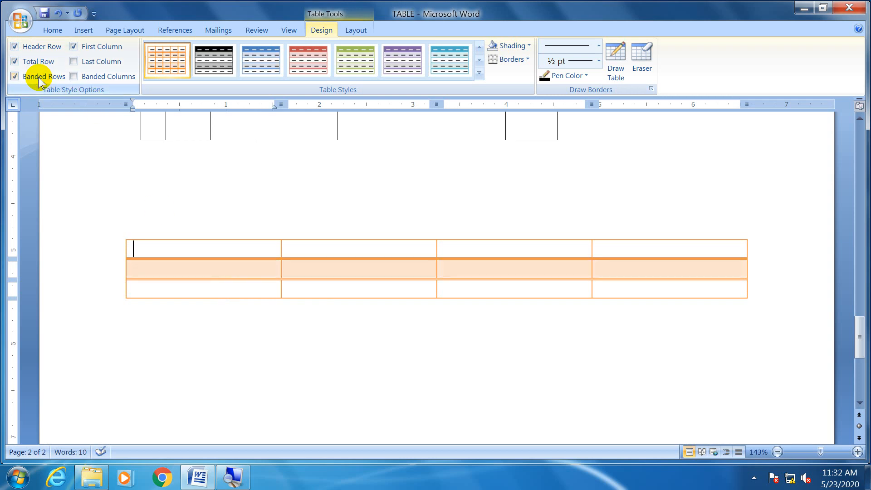
pyautogui.click(39, 81)
# Test the First Column option, leaving it on, and turn on Last Column, Banded Columns and Banded Rows for the orange table.
pyautogui.click(98, 46)
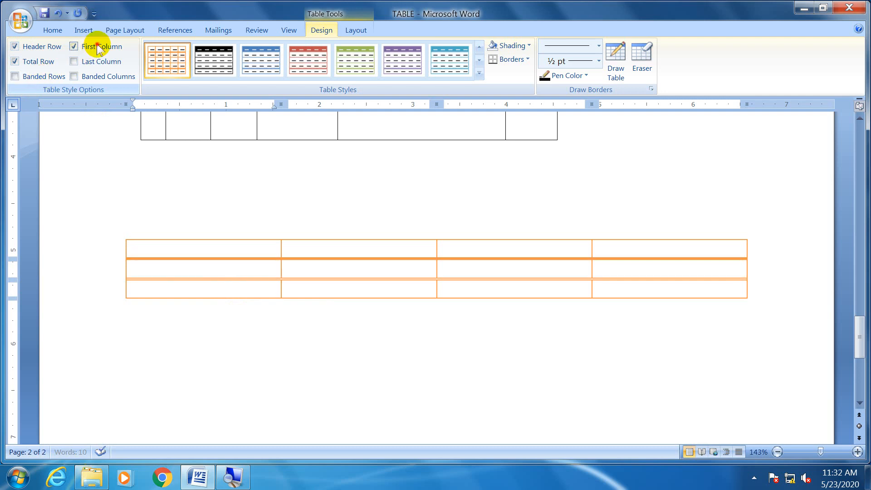
pyautogui.click(98, 45)
pyautogui.click(97, 45)
pyautogui.click(100, 65)
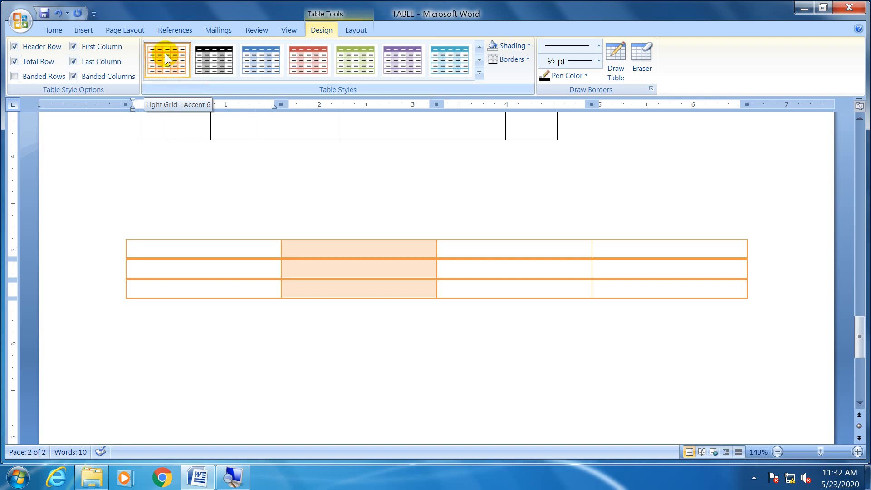
pyautogui.click(42, 76)
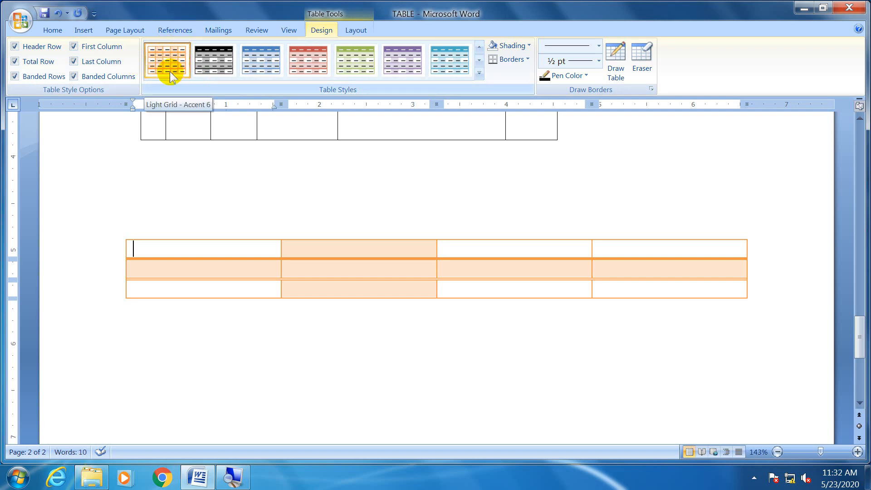
# Apply the built-in style with a red header row, pink banding and black bottom line to the four-column table.
pyautogui.click(479, 73)
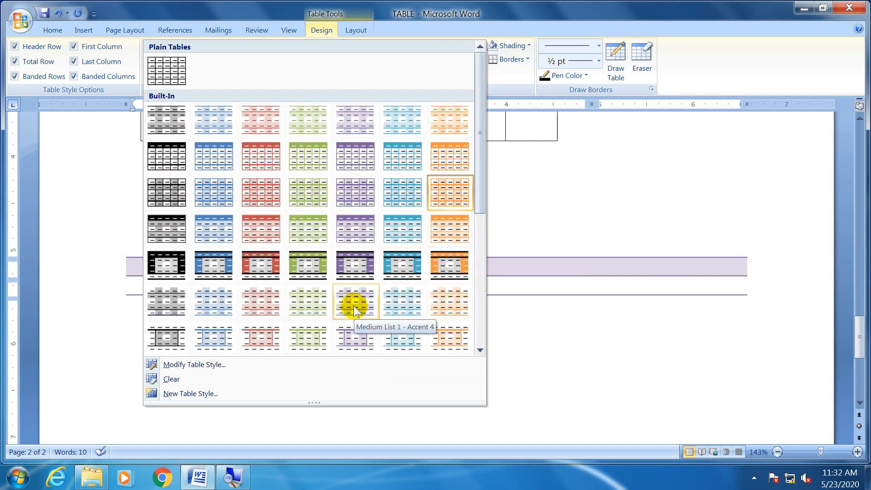
pyautogui.scroll(-3, 353, 305)
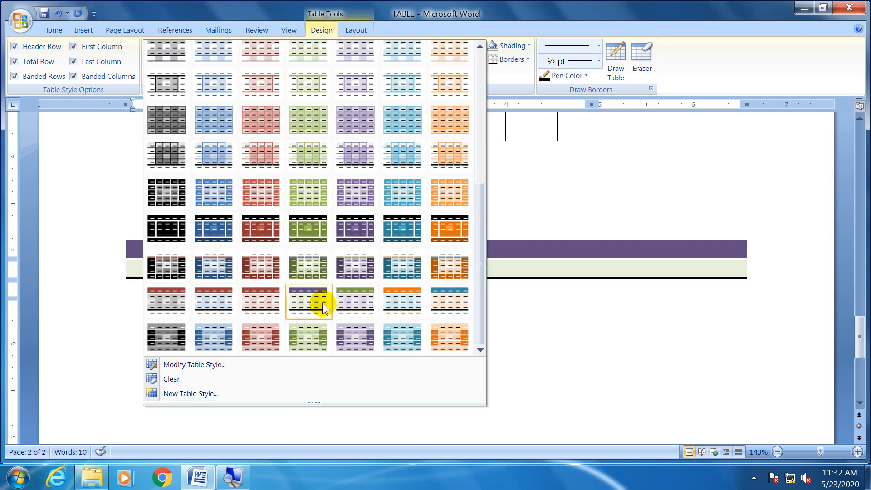
pyautogui.click(258, 303)
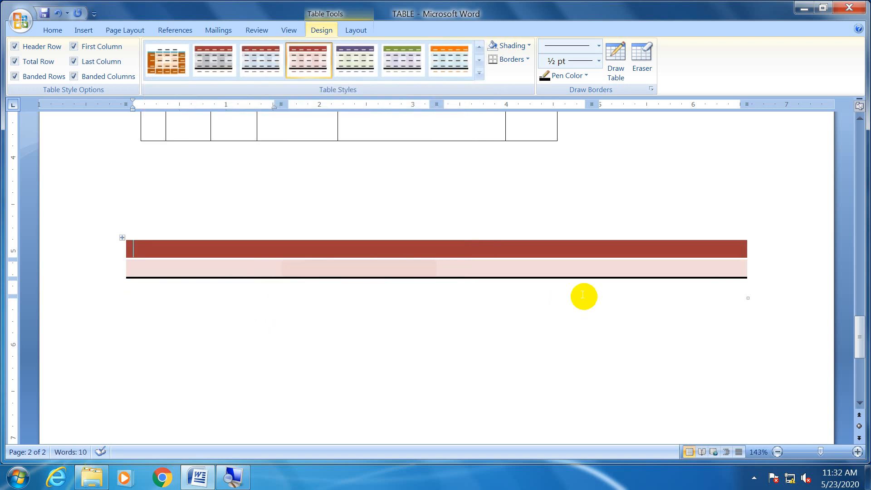
# Apply the built-in dark red style to the drawn table above the four-column table.
pyautogui.scroll(5, 584, 297)
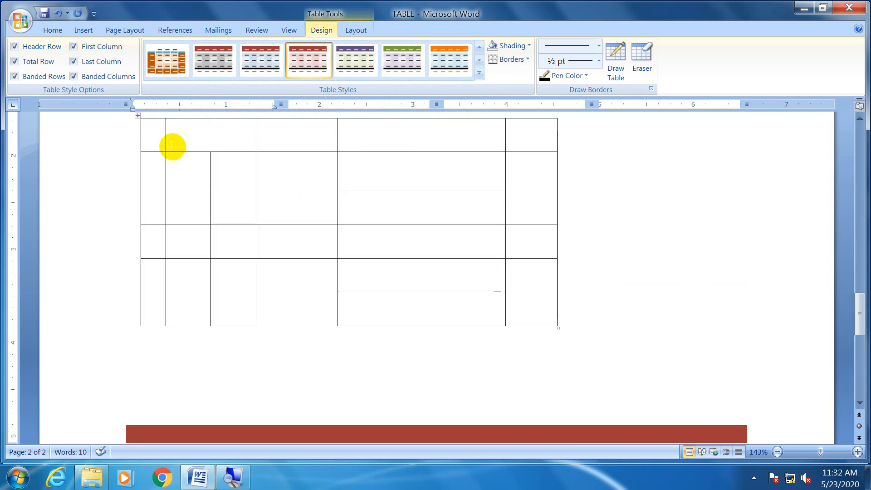
pyautogui.click(154, 142)
pyautogui.click(479, 73)
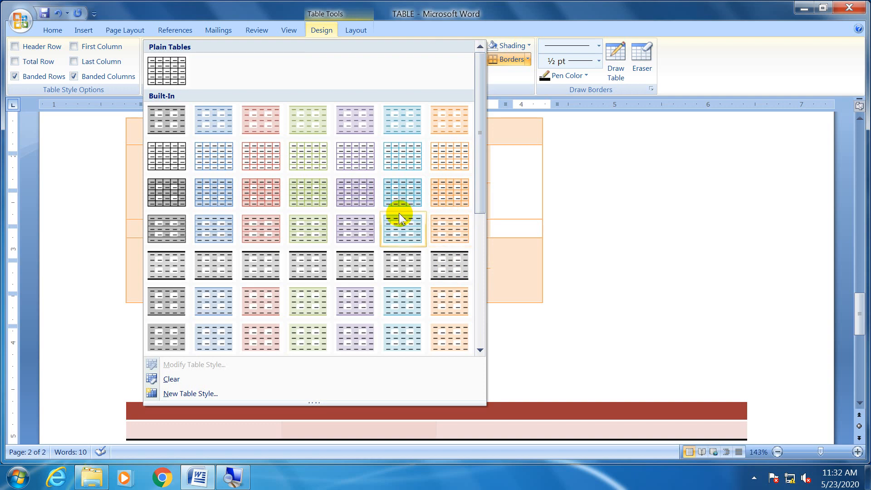
pyautogui.scroll(-3, 341, 282)
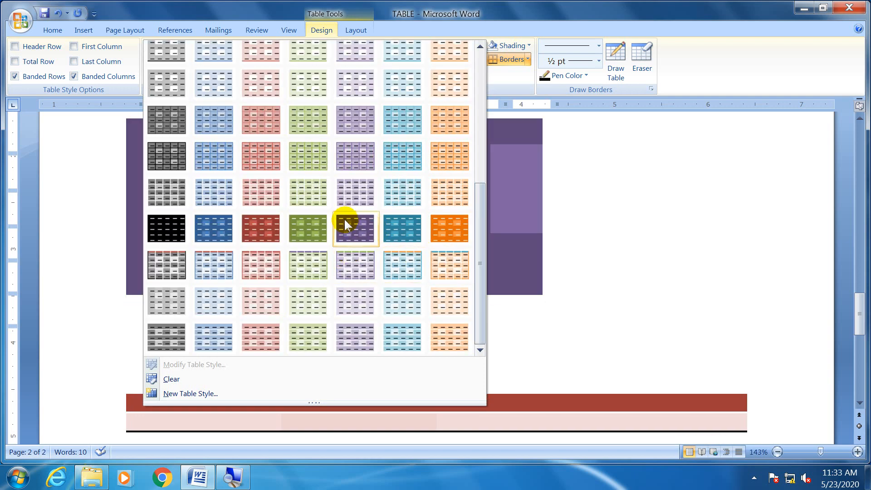
pyautogui.scroll(5, 284, 245)
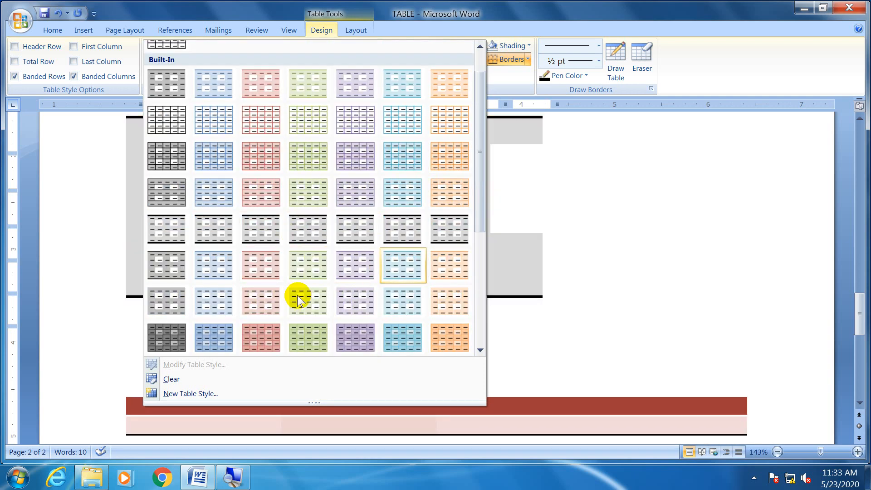
pyautogui.scroll(-2, 345, 285)
pyautogui.scroll(-3, 308, 294)
pyautogui.click(269, 234)
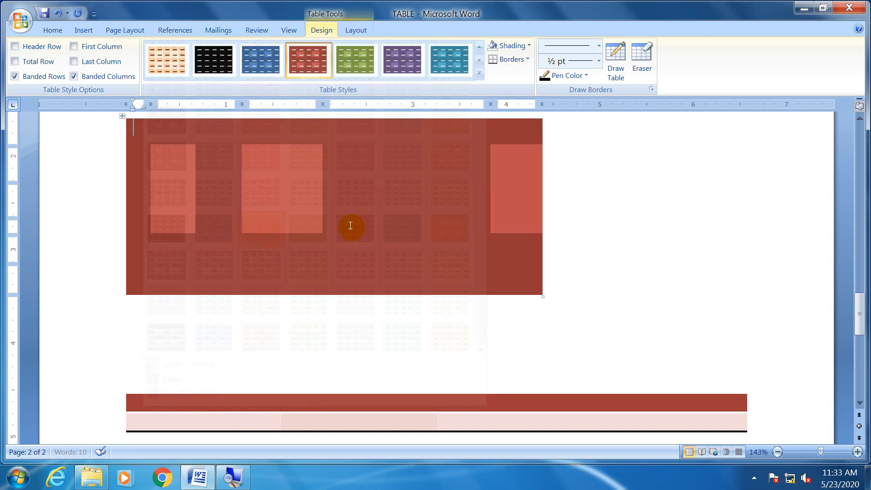
# Turn on Header Row, First Column, Last Column and Total Row for the drawn table.
pyautogui.click(15, 47)
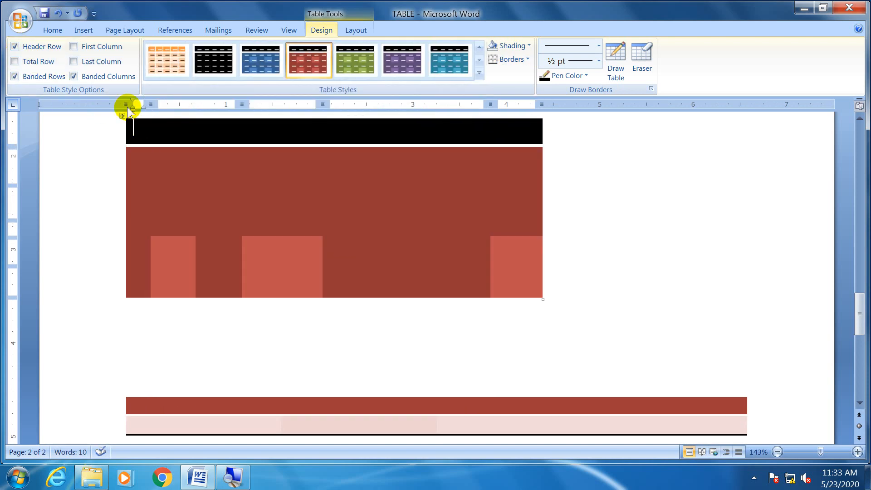
pyautogui.click(105, 52)
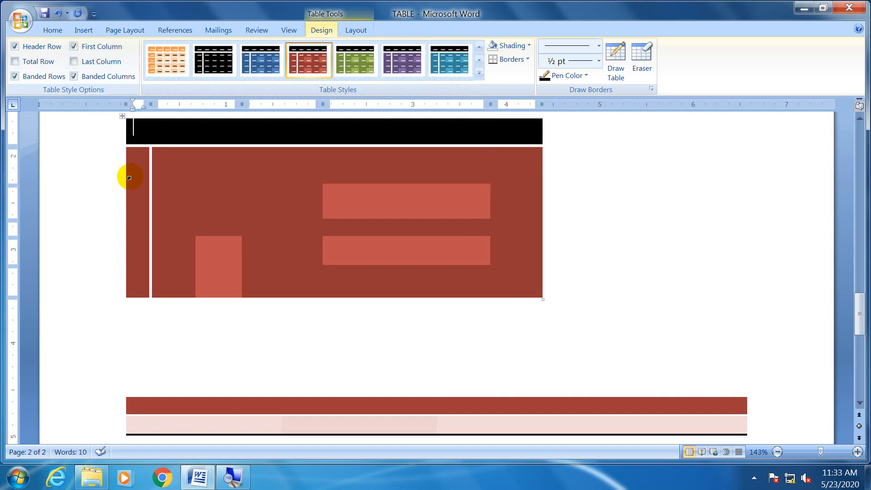
pyautogui.click(93, 62)
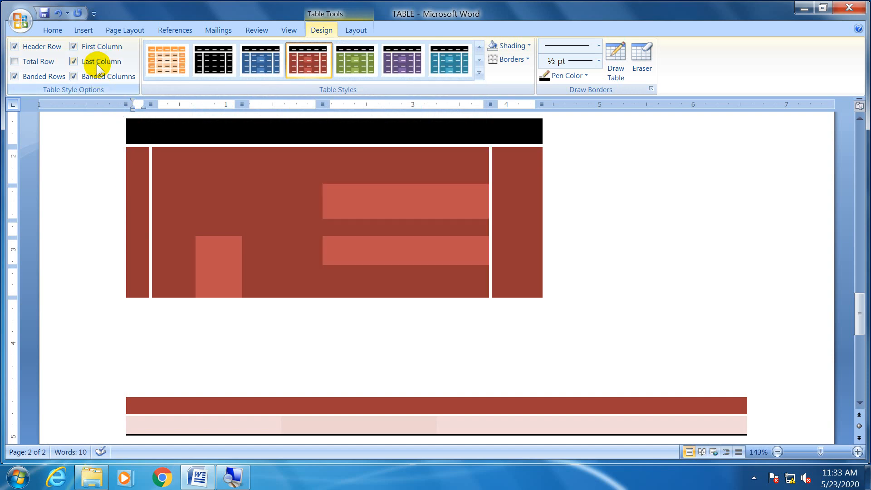
pyautogui.click(45, 62)
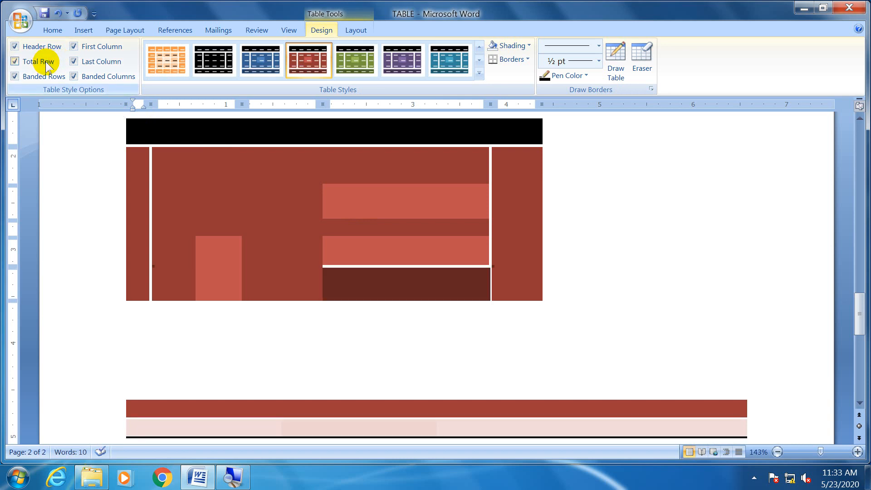
# Switch Banded Rows and Banded Columns off and back on to compare their effect on the drawn table.
pyautogui.click(46, 77)
pyautogui.click(45, 77)
pyautogui.click(83, 77)
pyautogui.click(83, 77)
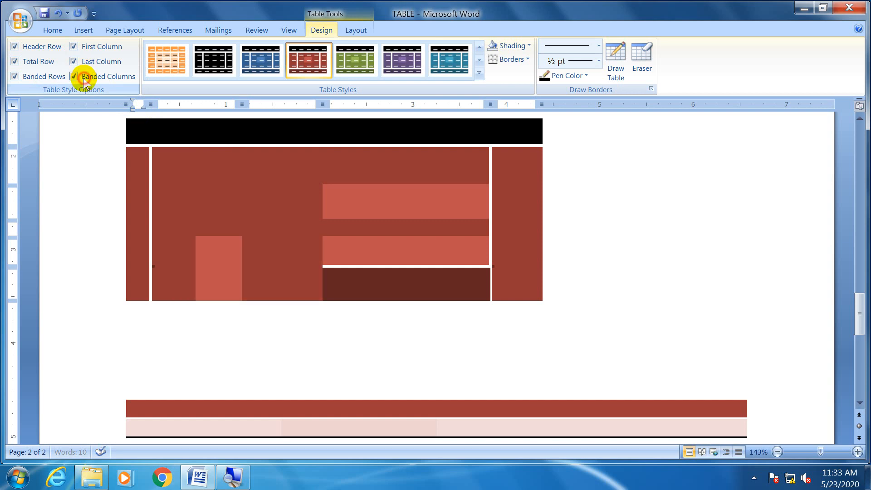
pyautogui.click(36, 79)
pyautogui.click(79, 79)
pyautogui.click(54, 80)
pyautogui.click(80, 80)
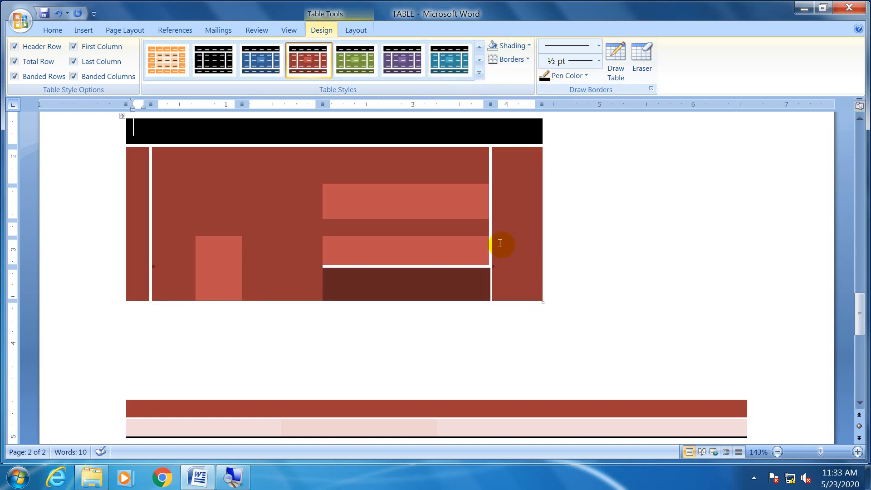
# Replace the drawn table's coloured style with the plain black grid style from Plain Tables.
pyautogui.click(480, 73)
pyautogui.click(478, 97)
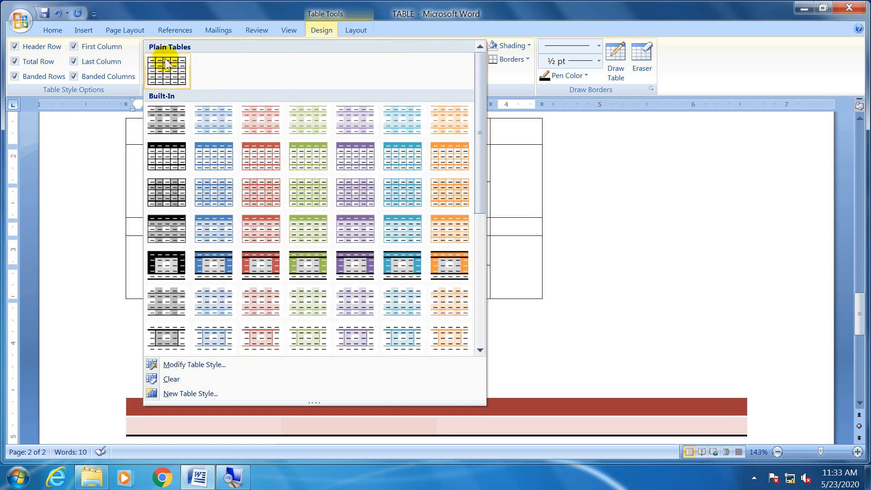
pyautogui.click(166, 76)
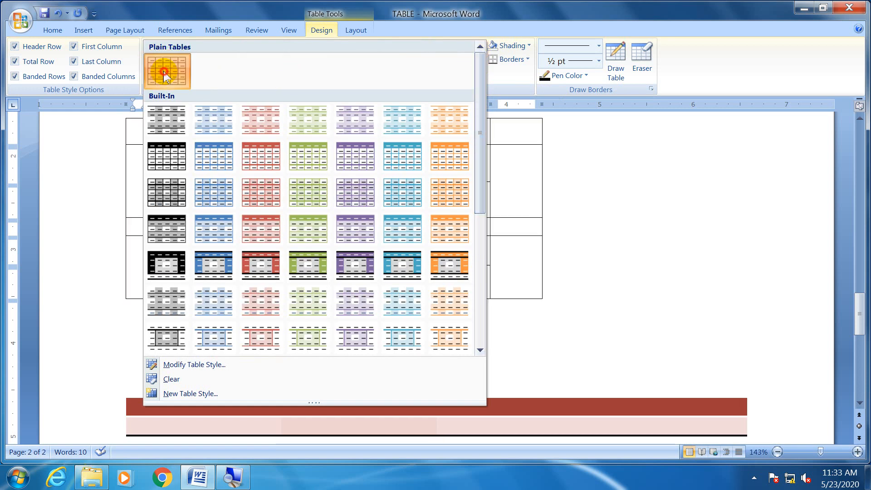
# Shade all cells in the drawn table's first row light olive green.
pyautogui.scroll(3, 379, 212)
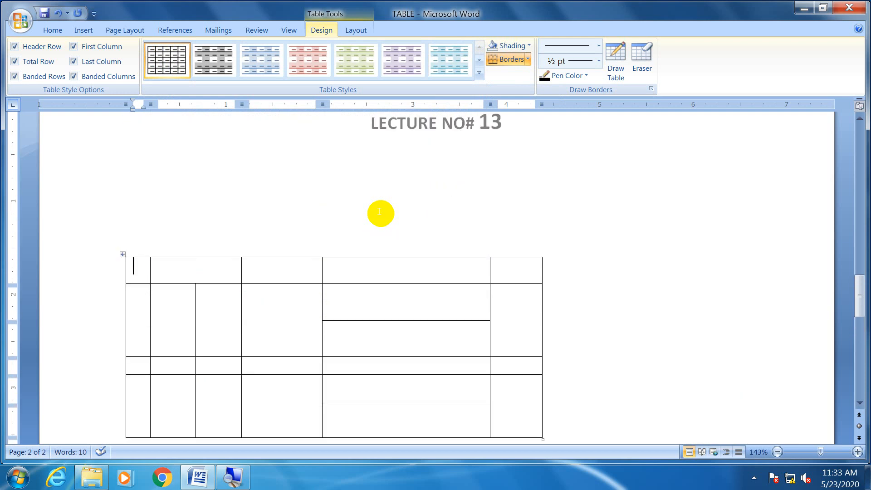
pyautogui.scroll(6, 380, 214)
pyautogui.scroll(-7, 379, 211)
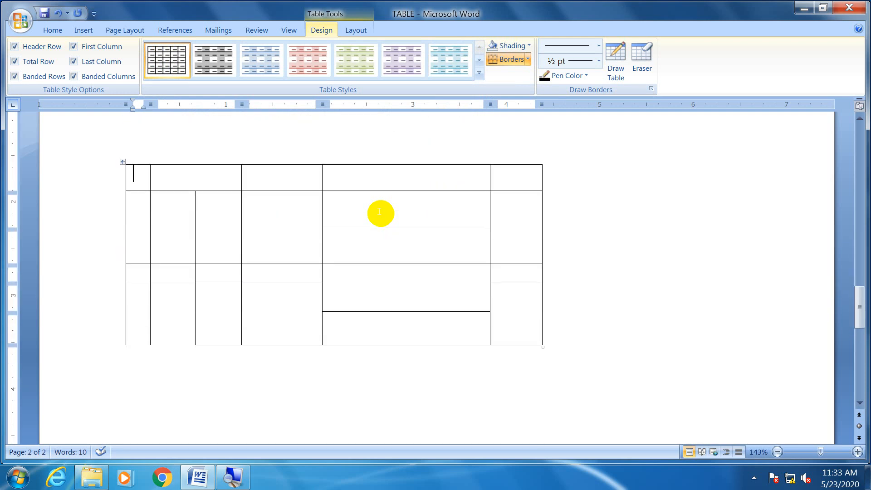
pyautogui.click(528, 45)
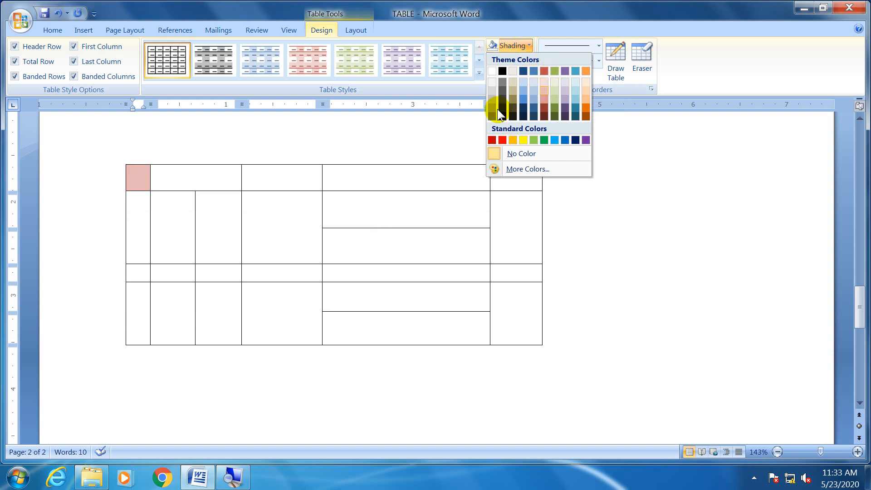
pyautogui.click(147, 174)
pyautogui.moveTo(150, 173); pyautogui.dragTo(503, 179)
pyautogui.click(529, 45)
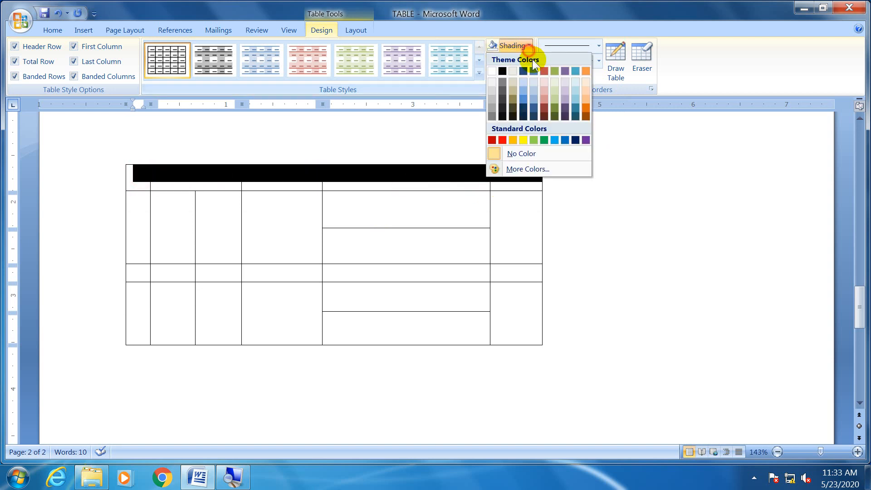
pyautogui.click(555, 88)
# Shade the first-column cells below the header row light purple, leaving the other cells without shading.
pyautogui.click(143, 217)
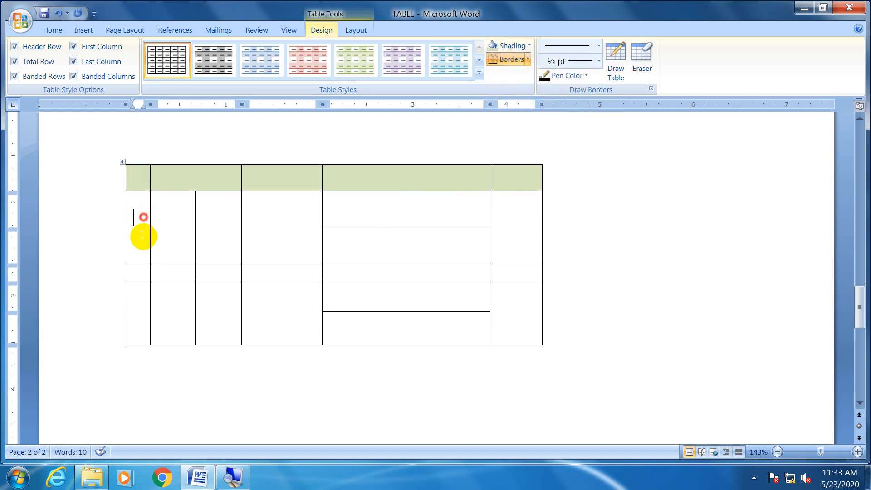
pyautogui.moveTo(142, 235); pyautogui.dragTo(140, 323)
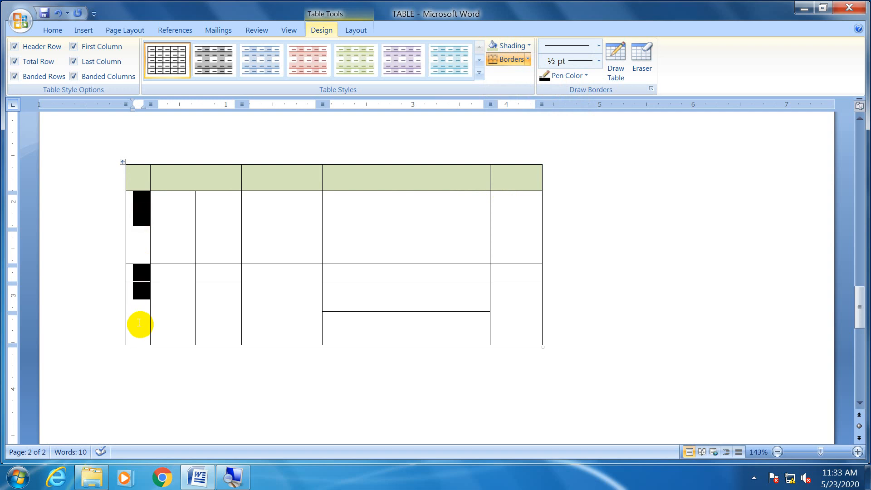
pyautogui.click(528, 46)
pyautogui.click(566, 97)
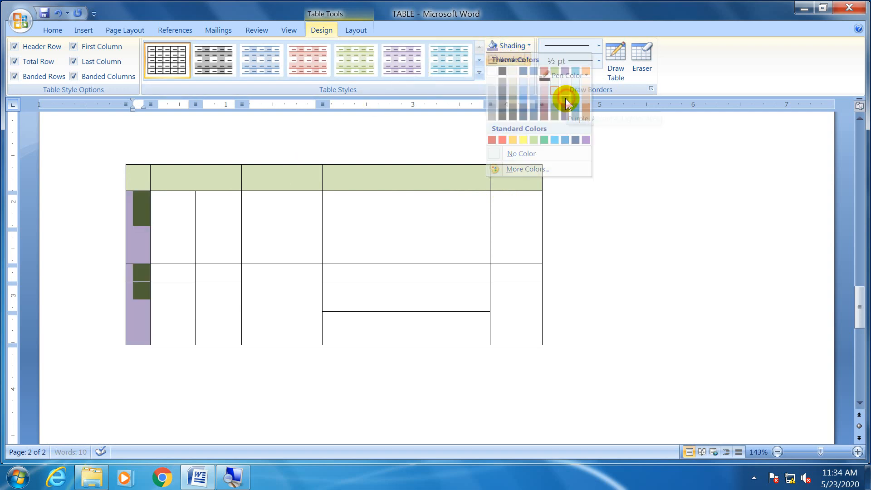
pyautogui.click(167, 227)
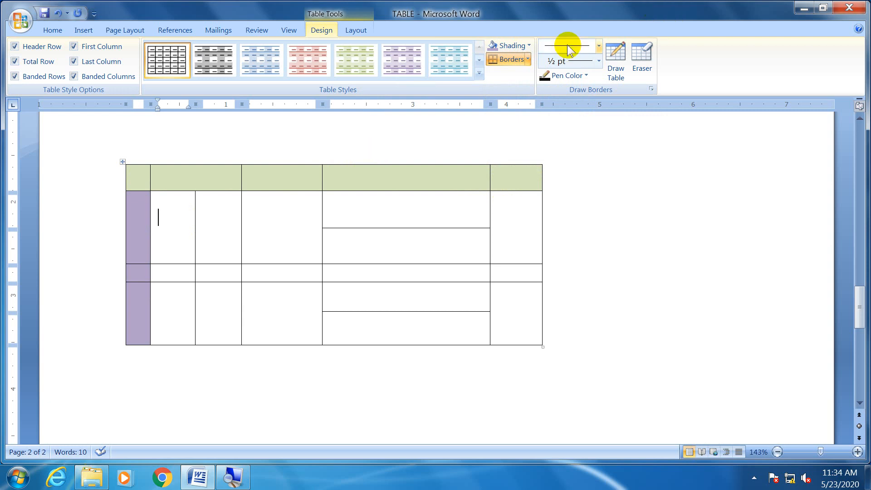
pyautogui.click(531, 46)
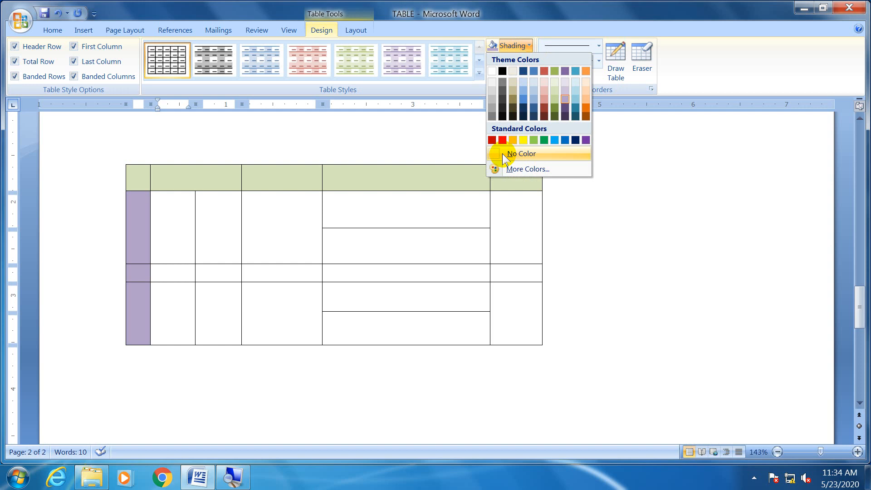
pyautogui.click(399, 209)
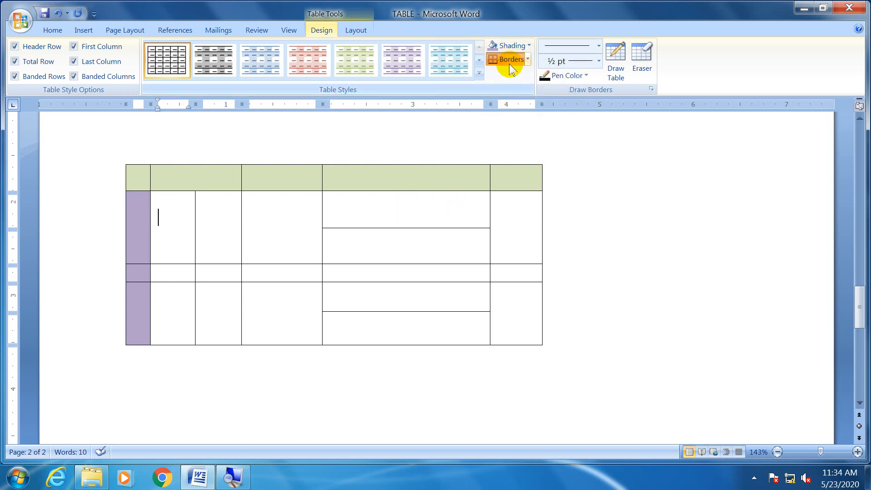
# Select the whole drawn table and apply All Borders to it.
pyautogui.click(123, 160)
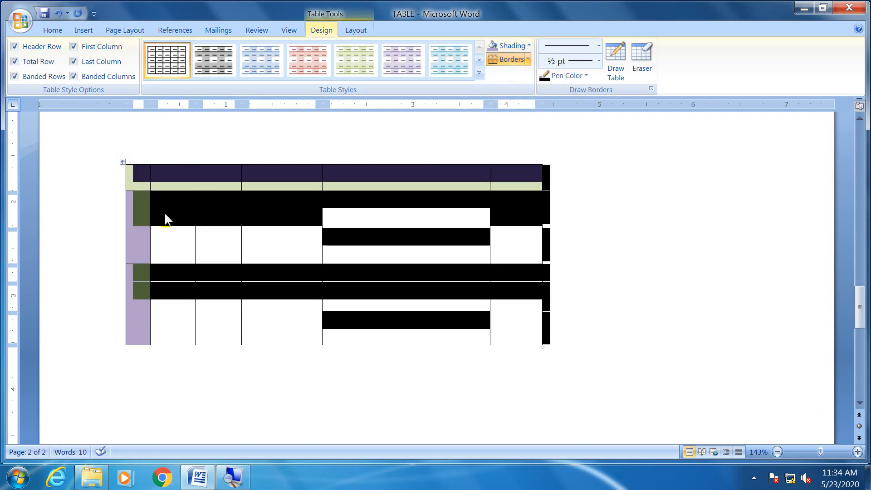
pyautogui.click(530, 59)
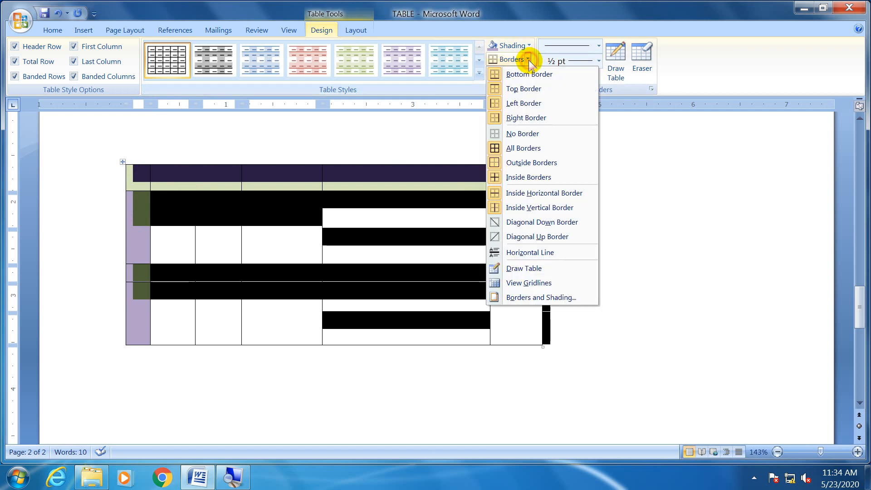
pyautogui.click(523, 148)
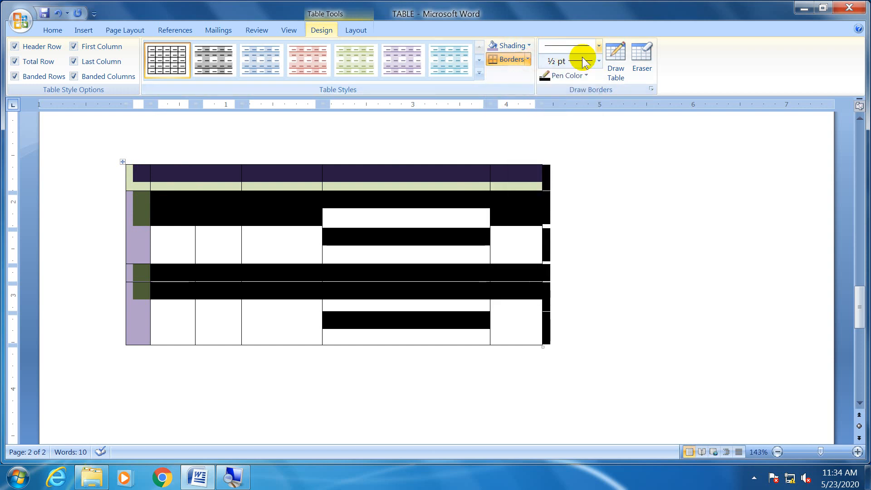
pyautogui.click(598, 47)
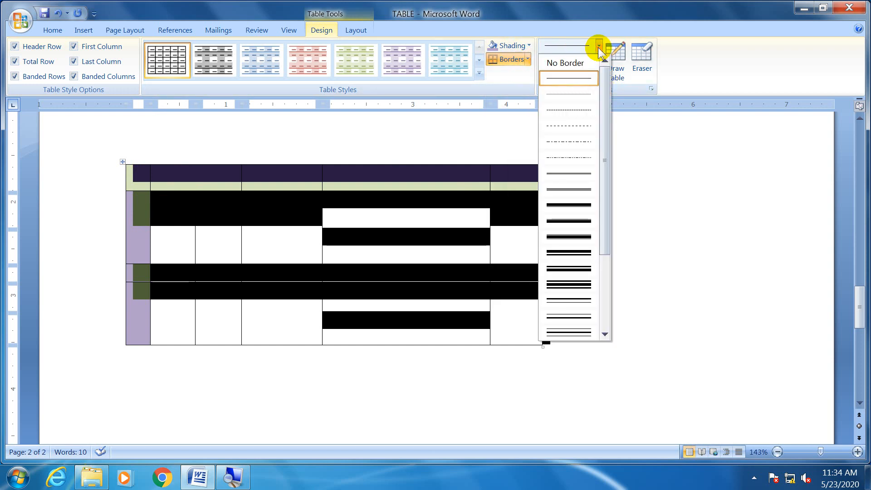
pyautogui.moveTo(606, 81); pyautogui.dragTo(609, 146)
pyautogui.click(268, 189)
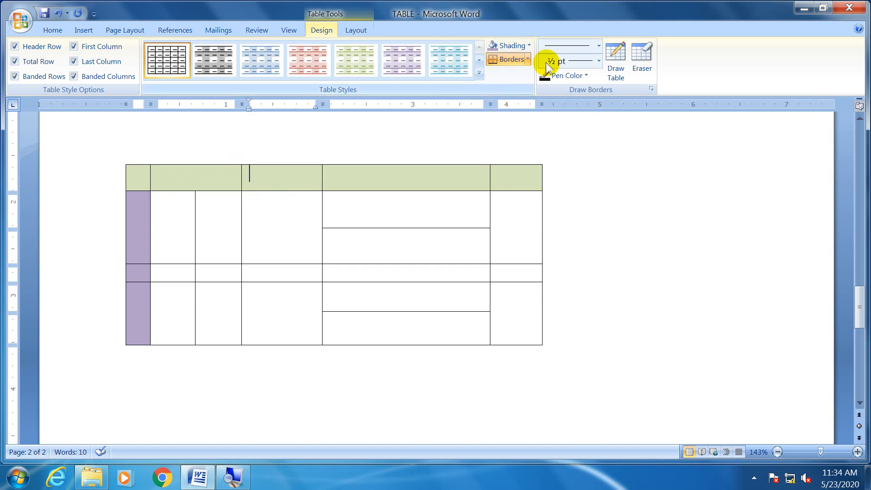
# Select the whole drawn table and set the border pen to a heavy line style, 3 pt wide, in light blue.
pyautogui.click(123, 163)
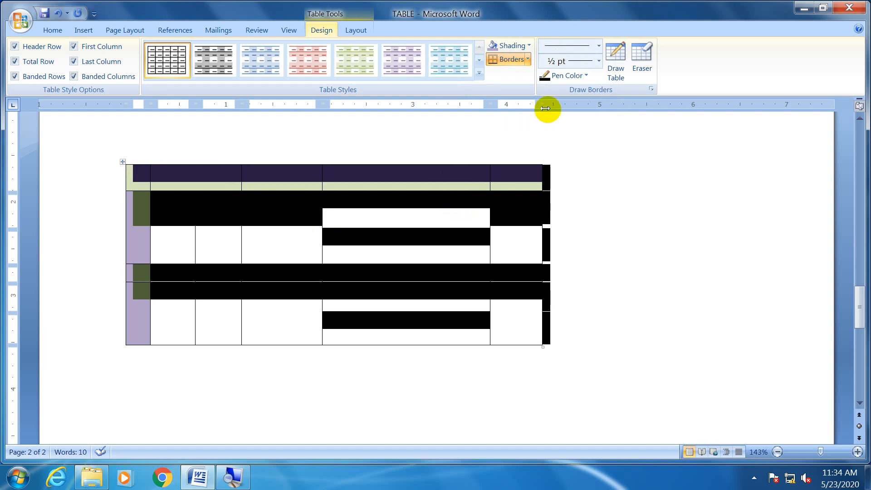
pyautogui.click(599, 46)
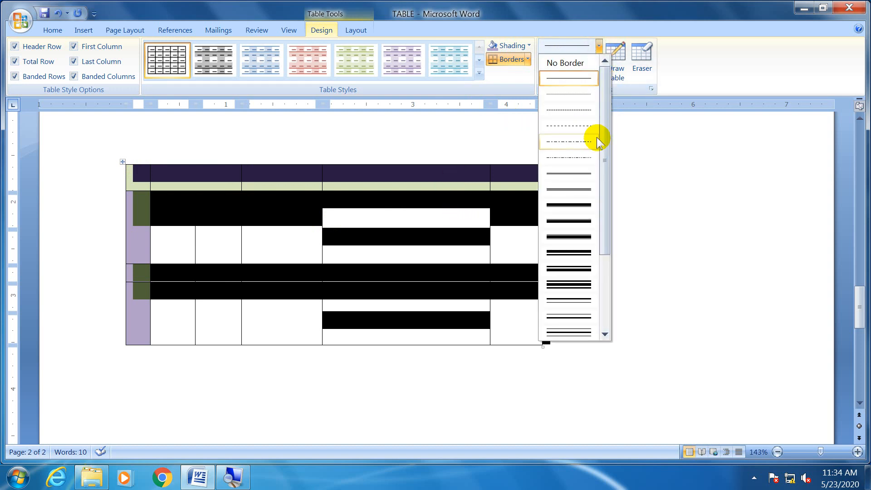
pyautogui.click(585, 220)
pyautogui.click(599, 62)
pyautogui.click(599, 63)
pyautogui.click(587, 76)
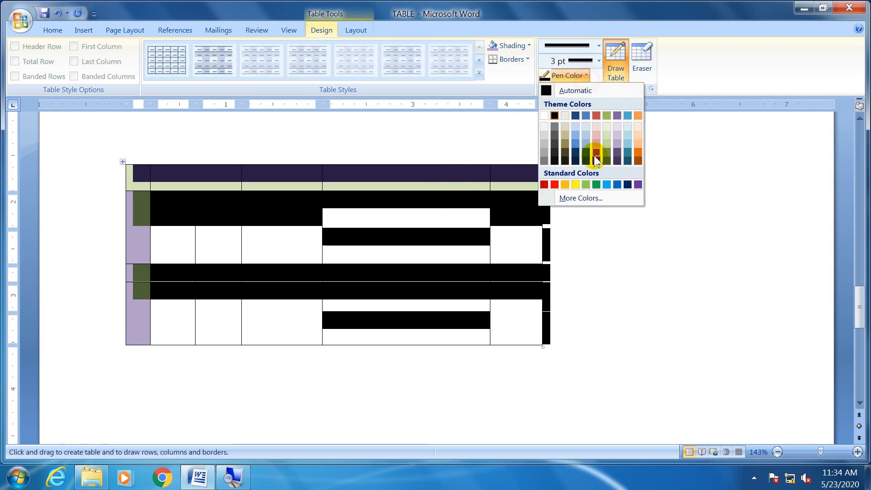
pyautogui.click(606, 185)
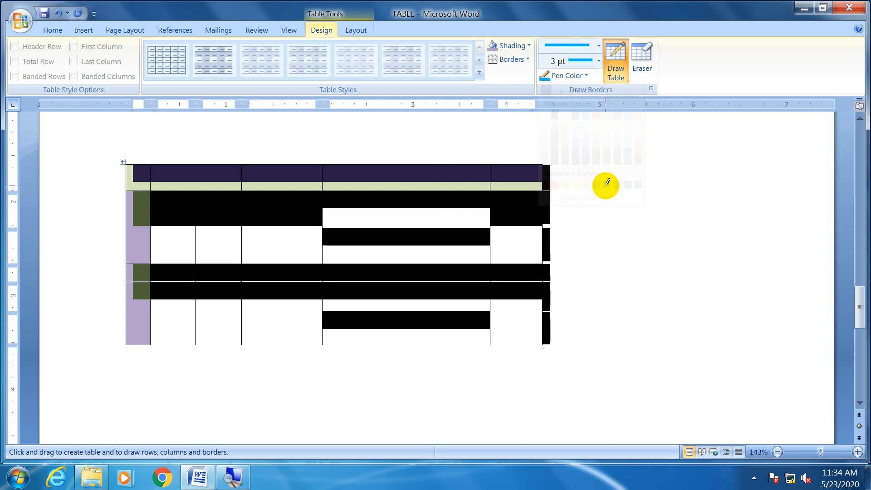
# Apply Outside Borders to the selected table with the current heavy pen, and Inside Borders with a ½ pt teal double line.
pyautogui.click(528, 63)
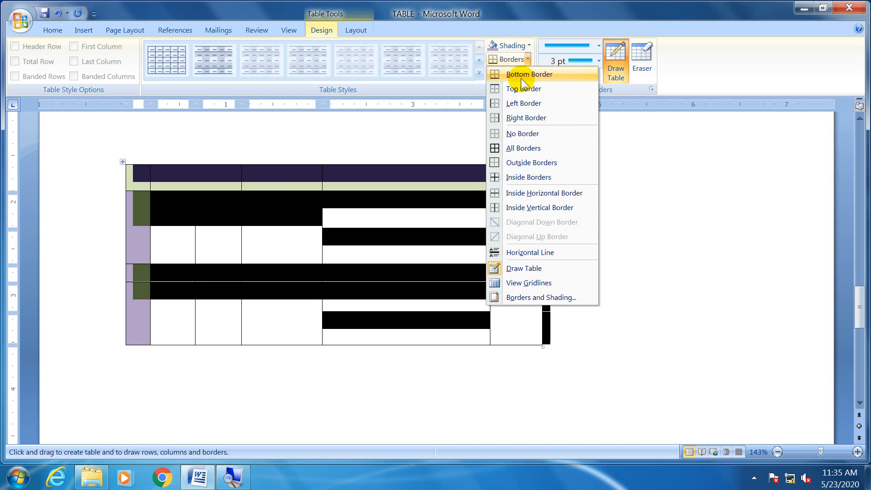
pyautogui.click(517, 162)
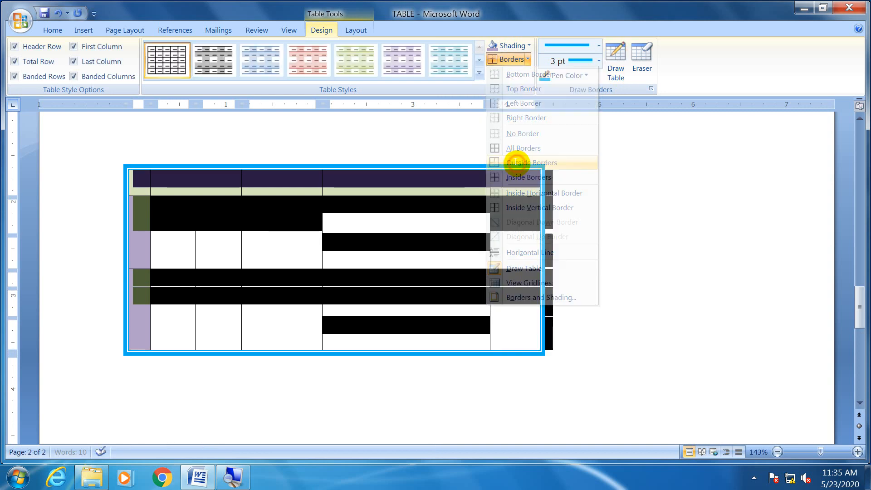
pyautogui.click(599, 46)
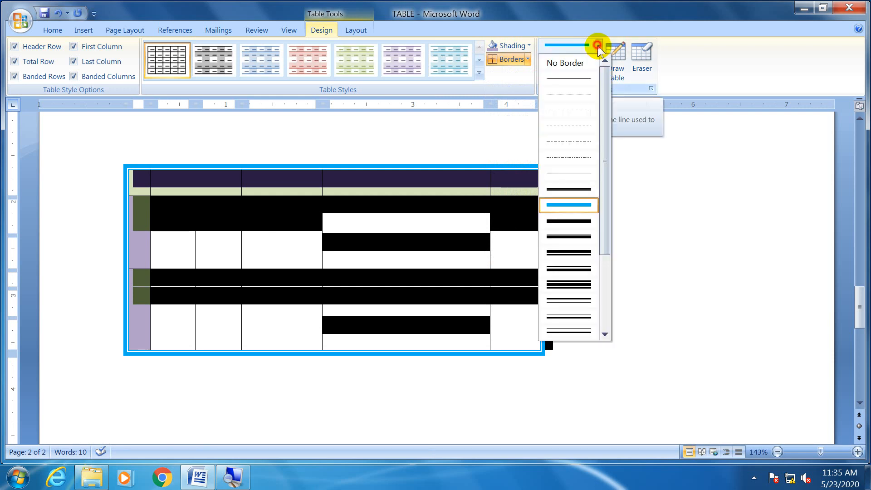
pyautogui.click(592, 172)
pyautogui.click(590, 76)
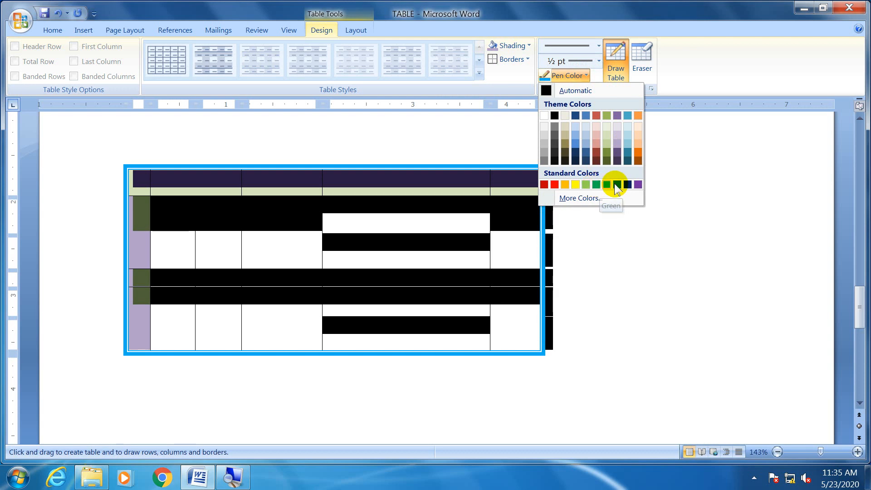
pyautogui.click(597, 185)
pyautogui.click(528, 59)
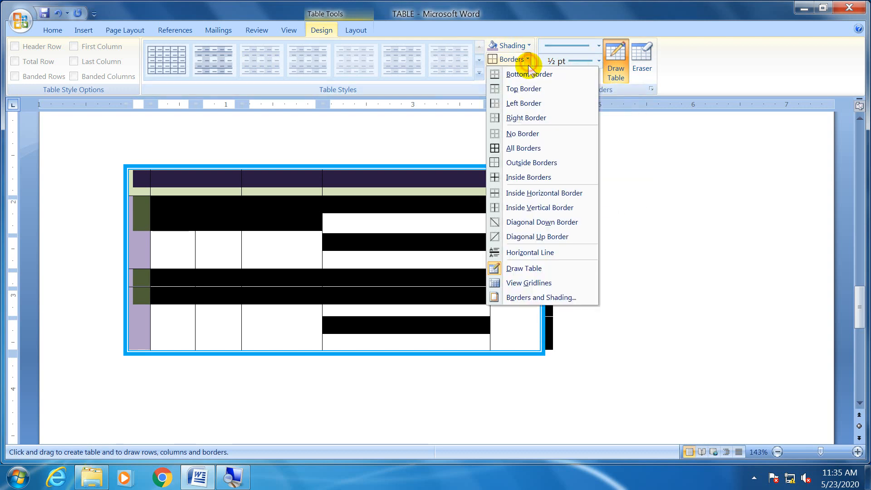
pyautogui.click(530, 178)
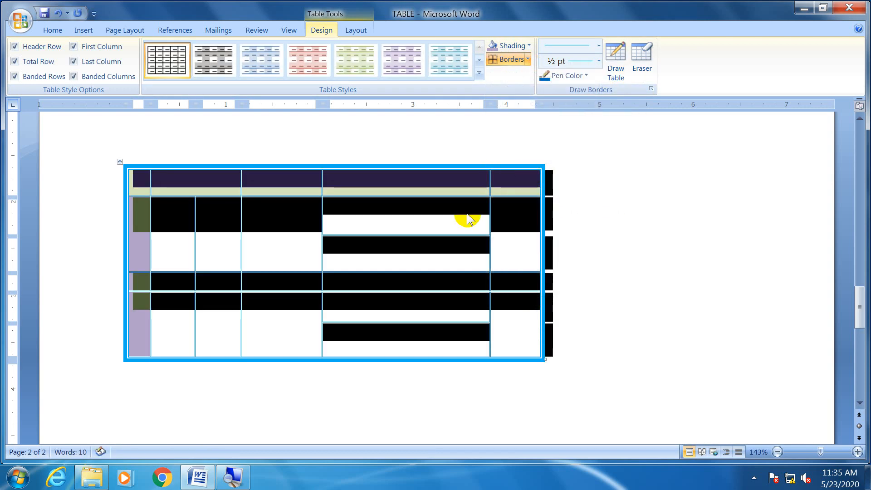
pyautogui.click(445, 217)
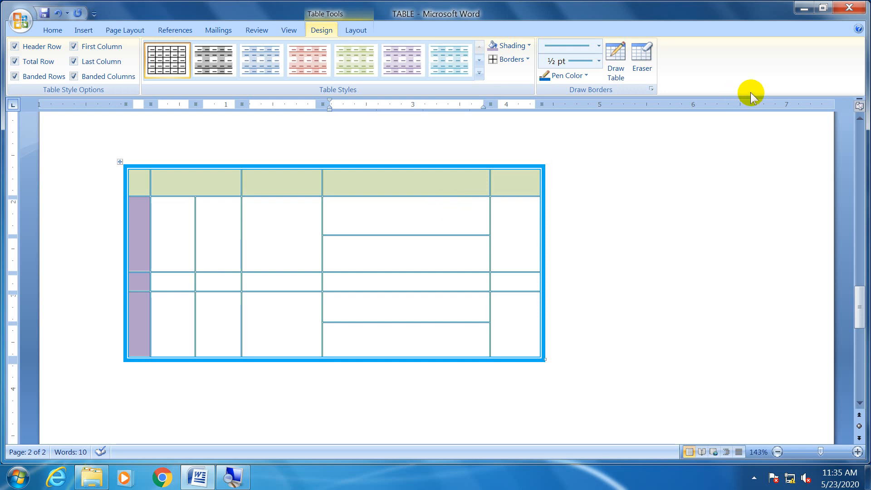
# Draw vertical dividers below the header through the two wide middle columns, and a horizontal divider across the last column's first body cell.
pyautogui.click(615, 64)
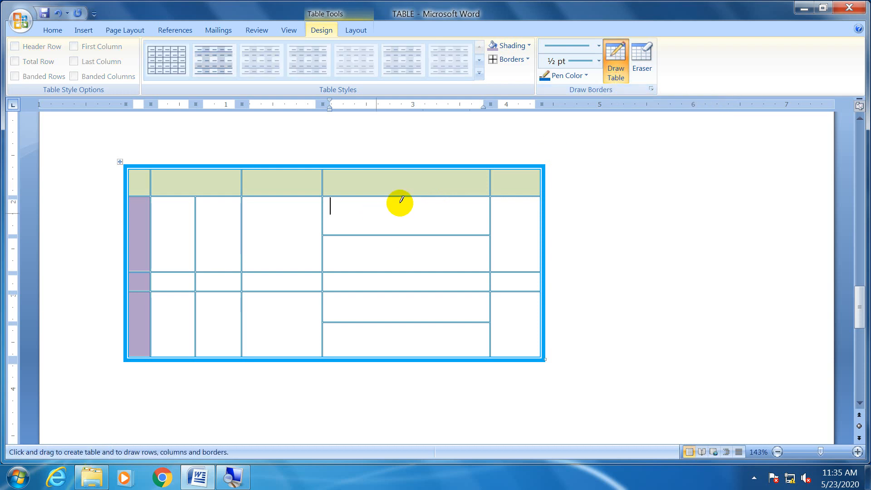
pyautogui.moveTo(404, 198); pyautogui.dragTo(403, 355)
pyautogui.moveTo(286, 200); pyautogui.dragTo(287, 331)
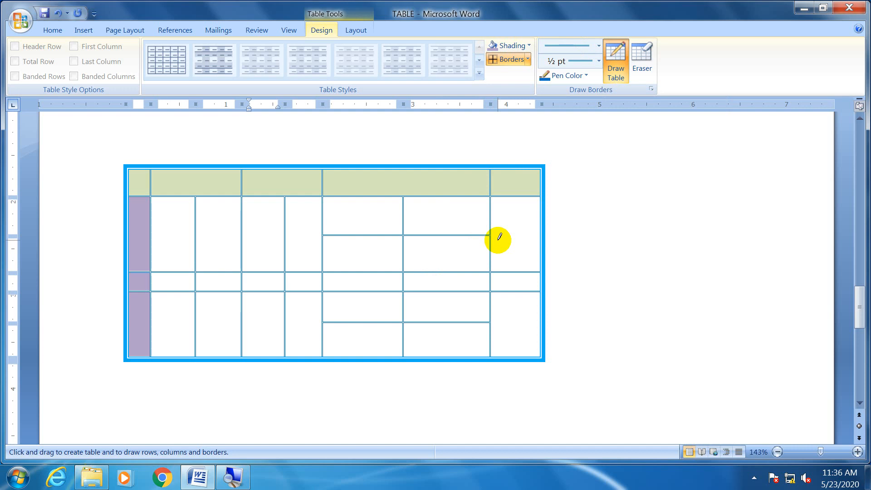
pyautogui.moveTo(487, 234); pyautogui.dragTo(531, 235)
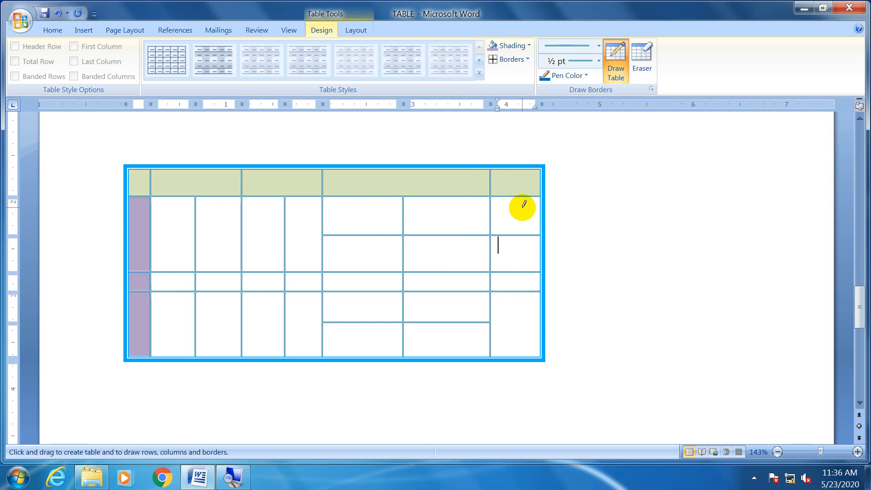
# Use the Eraser to remove the last two vertical dividers in the table's header row.
pyautogui.click(648, 71)
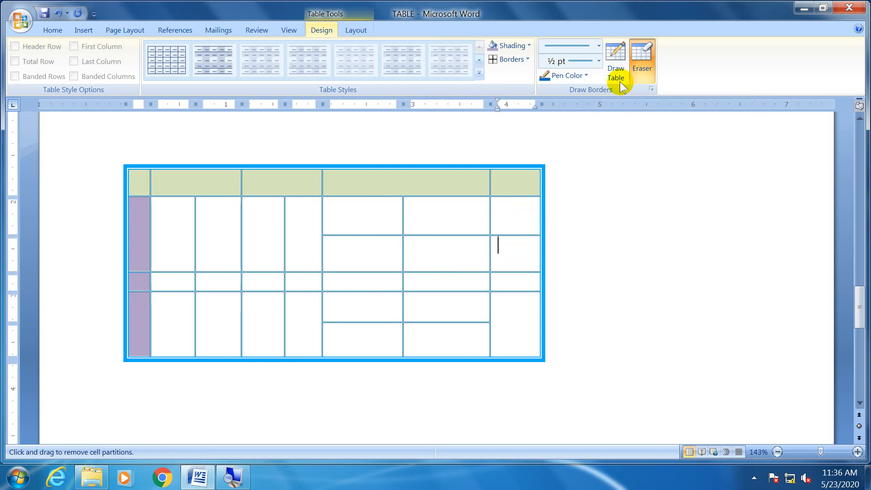
pyautogui.click(652, 59)
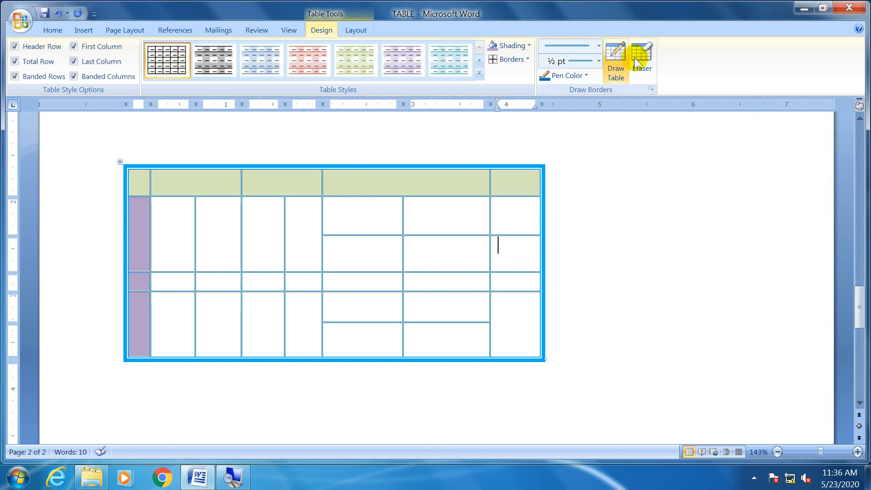
pyautogui.click(635, 64)
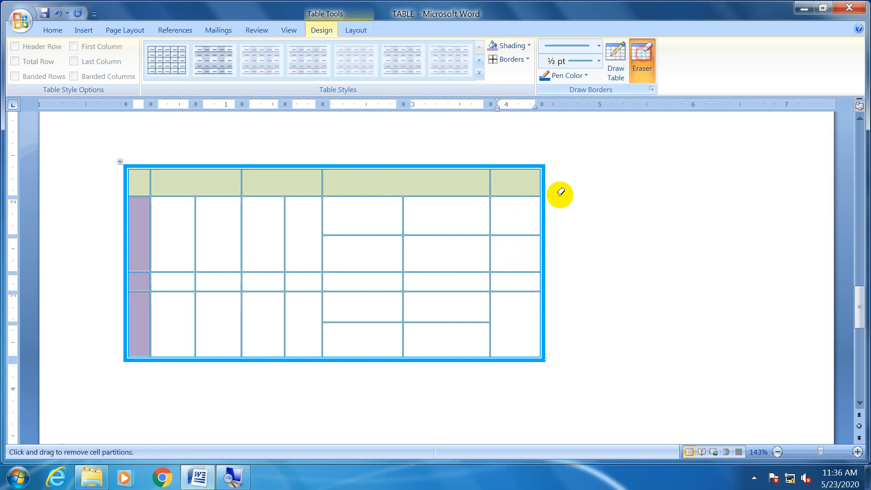
pyautogui.click(492, 176)
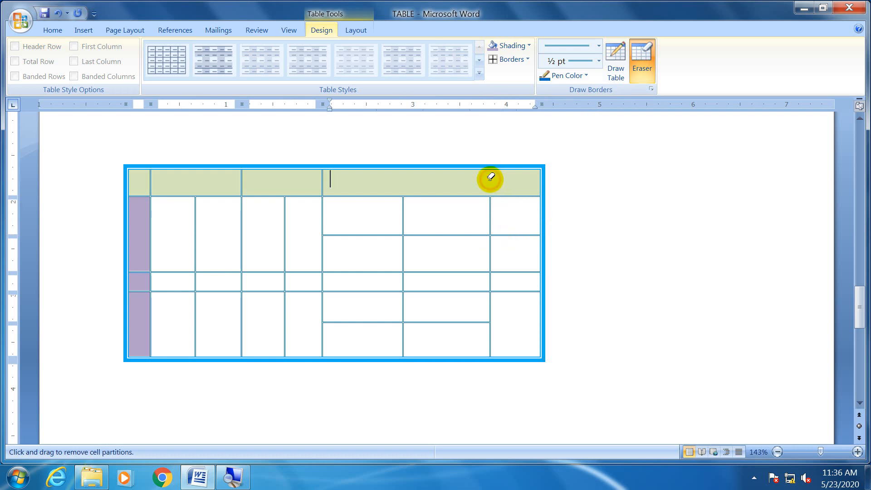
pyautogui.click(323, 177)
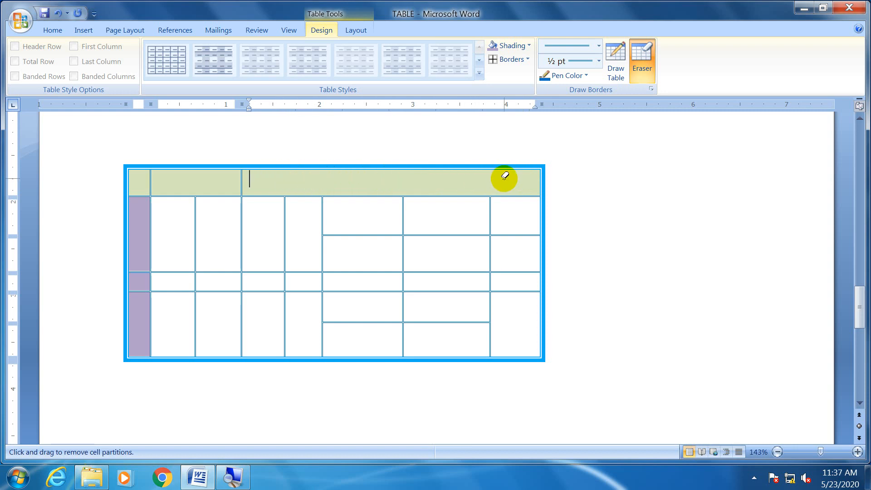
# Undo both header-row erasures and erase the same two dividers again.
pyautogui.hotkey('ctrl', 'z')
pyautogui.hotkey('ctrl', 'z')
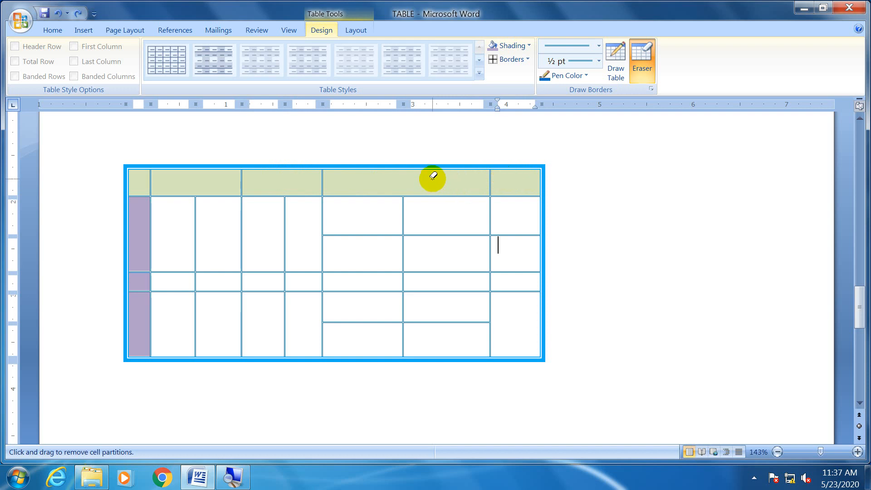
pyautogui.click(491, 175)
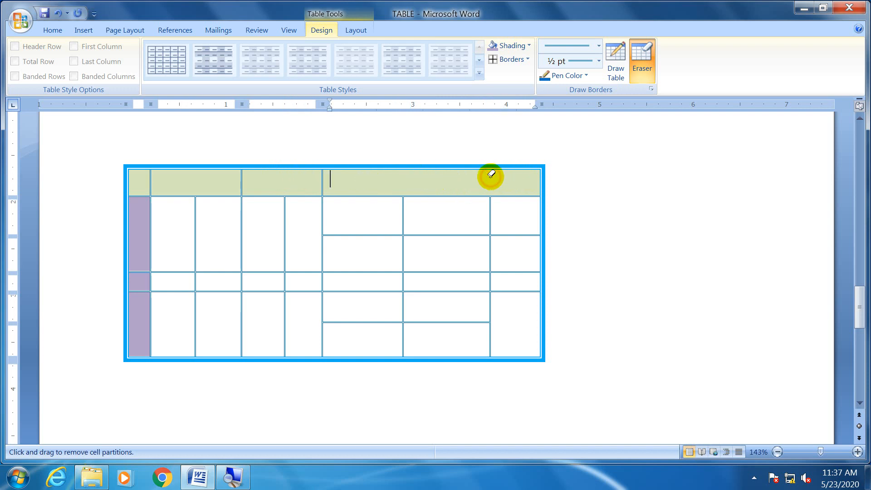
pyautogui.click(321, 177)
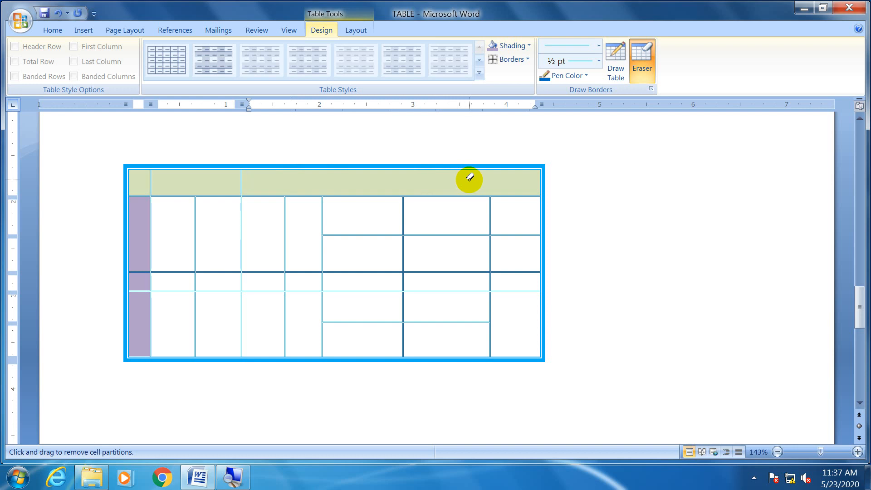
# Erase the vertical dividers that split the second and third header columns throughout the body rows below.
pyautogui.click(195, 230)
pyautogui.click(194, 283)
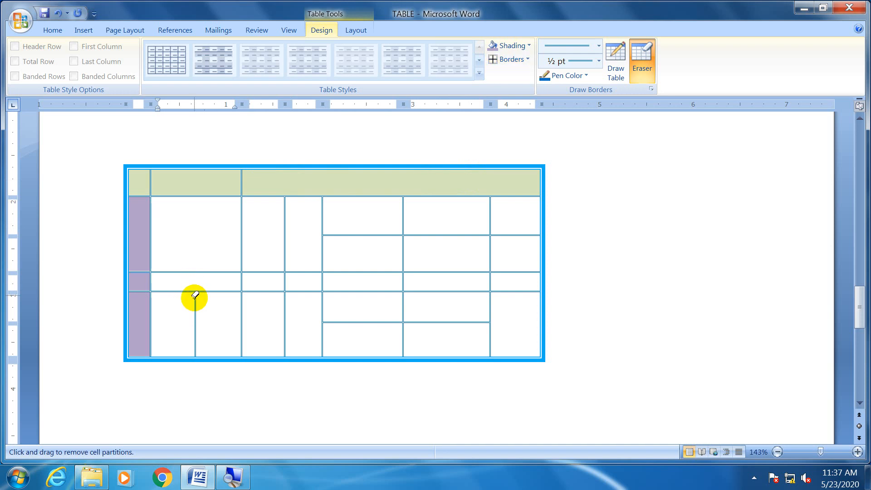
pyautogui.click(195, 297)
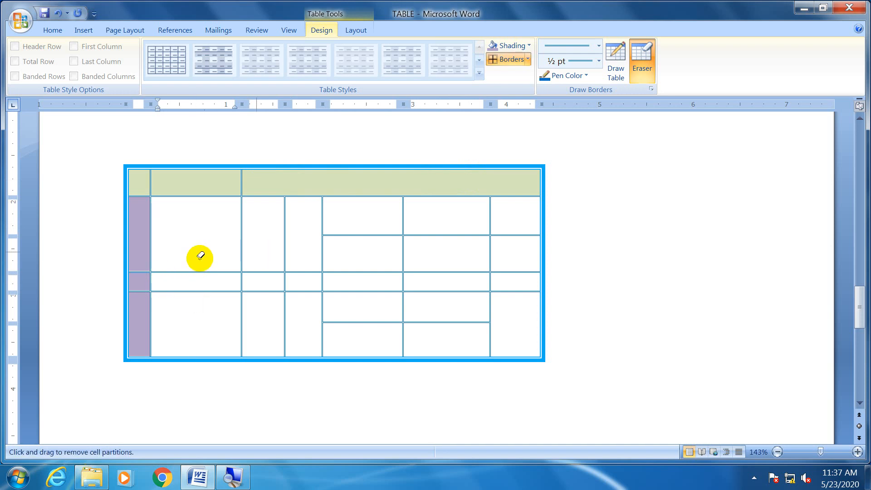
pyautogui.click(287, 224)
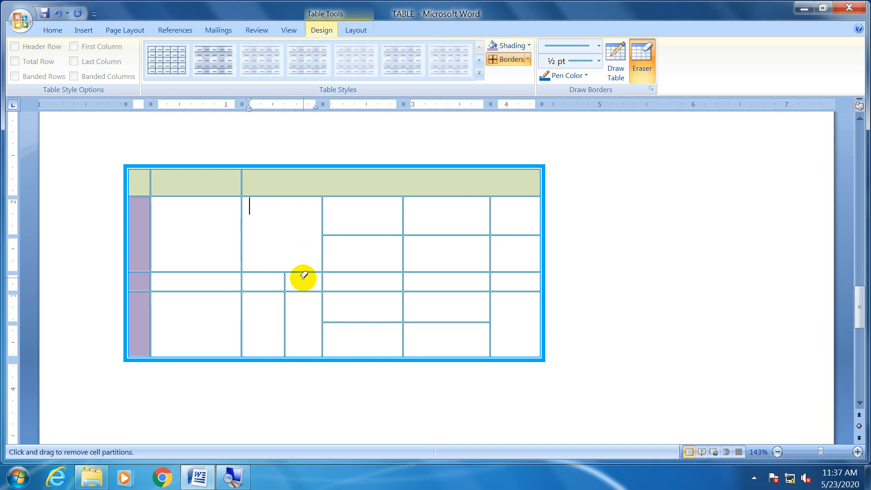
pyautogui.moveTo(285, 276); pyautogui.dragTo(284, 301)
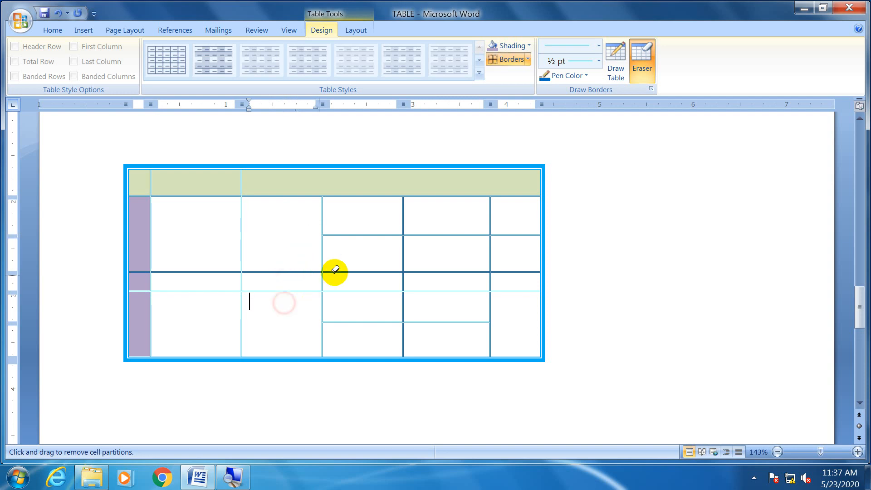
# Erase the vertical dividers in the upper body block's last columns, leaving two full-width cells beside the third column.
pyautogui.click(351, 236)
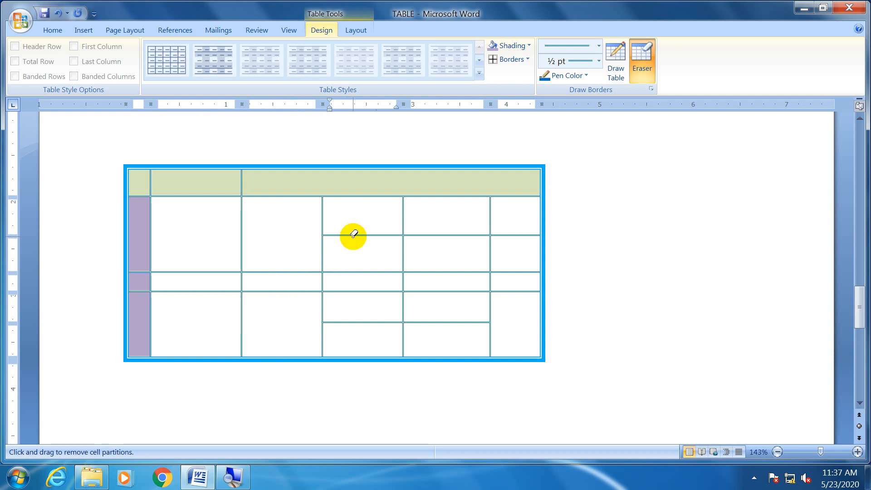
pyautogui.click(404, 220)
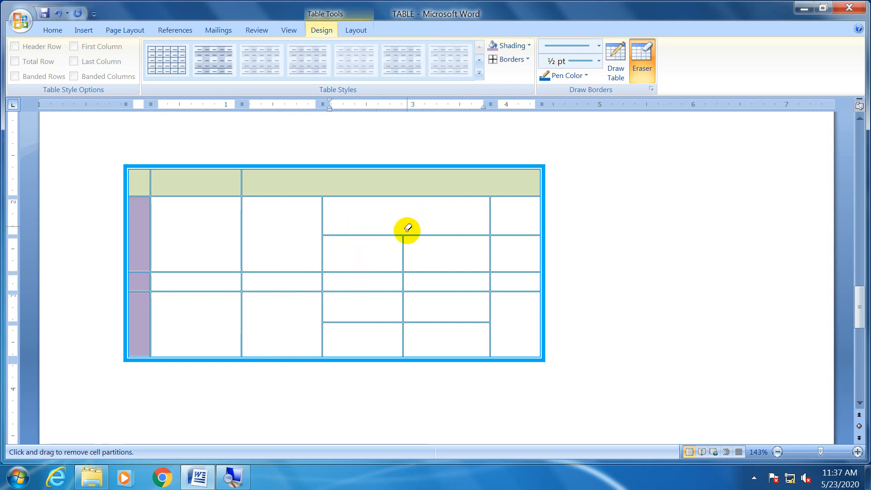
pyautogui.click(403, 241)
pyautogui.click(408, 233)
pyautogui.click(457, 233)
pyautogui.click(490, 228)
pyautogui.click(490, 246)
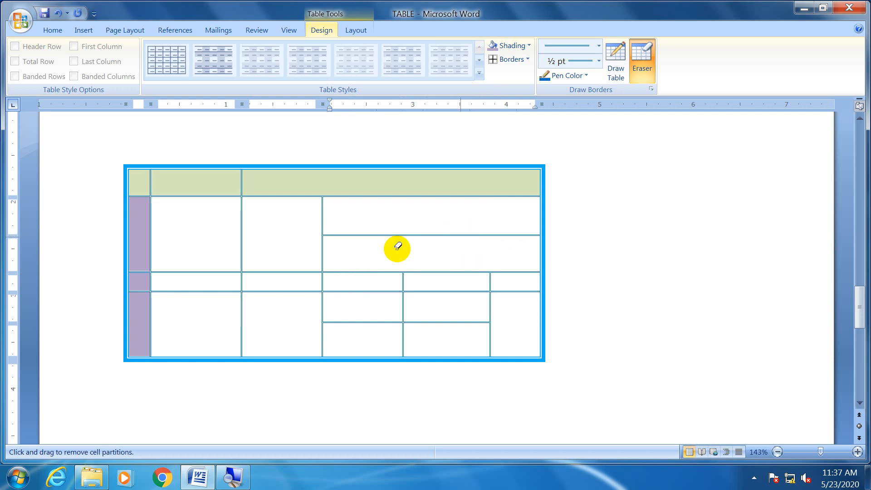
# Try erasing the inner dividers in the bottom row's last columns, including the vertical border beside the third column.
pyautogui.click(385, 320)
pyautogui.click(437, 321)
pyautogui.click(397, 323)
pyautogui.click(403, 307)
pyautogui.click(405, 331)
pyautogui.click(491, 304)
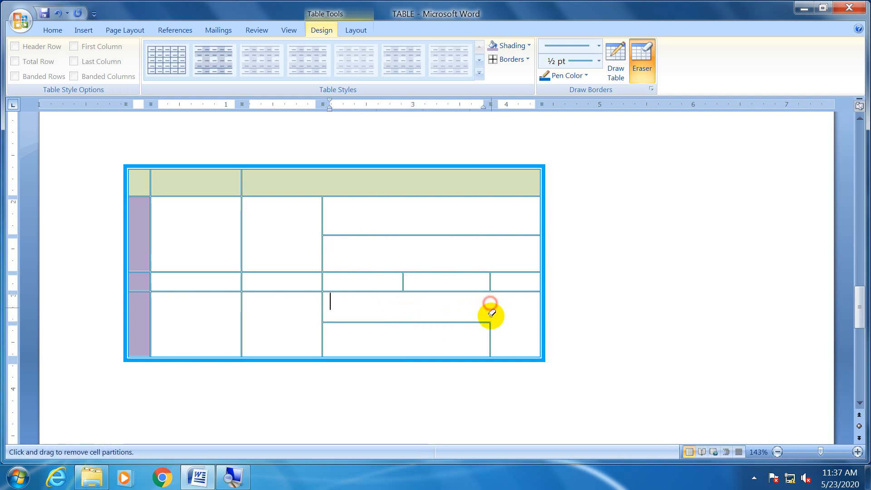
pyautogui.click(491, 331)
pyautogui.click(471, 322)
pyautogui.click(464, 323)
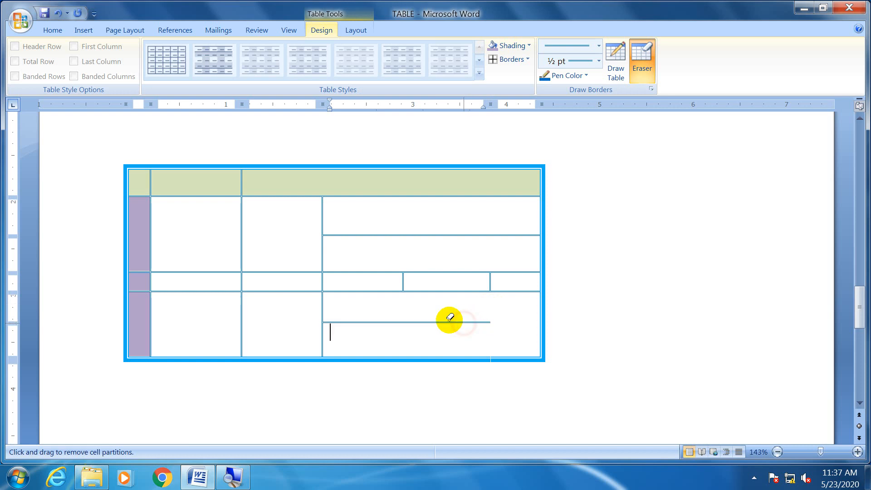
pyautogui.click(322, 302)
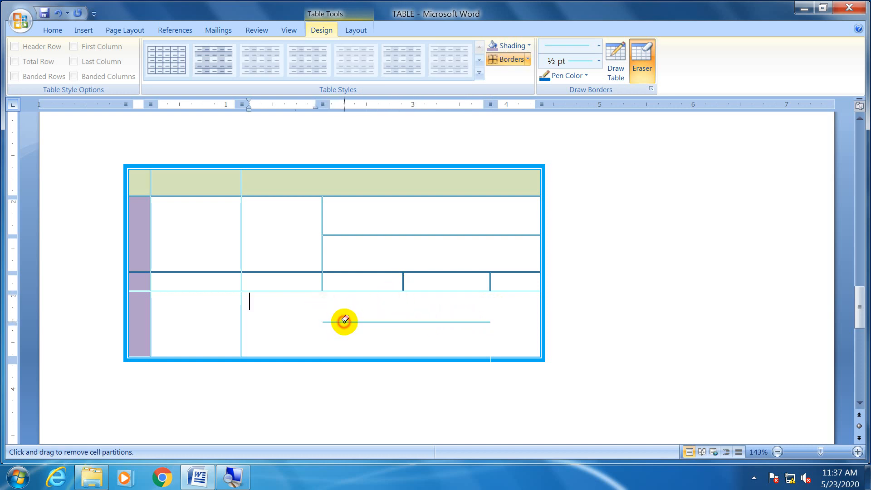
# Turn off the Eraser and undo the erasures made in the bottom row's last columns.
pyautogui.click(642, 58)
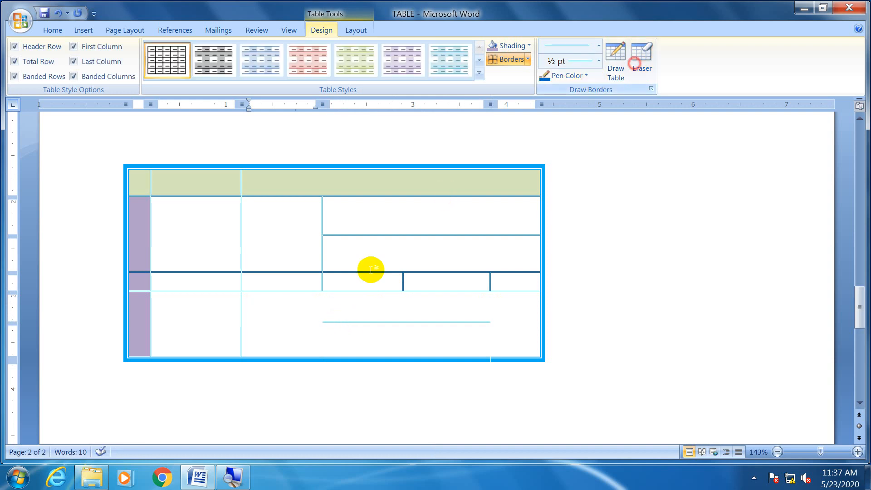
pyautogui.hotkey('ctrl', 'z')
pyautogui.hotkey('ctrl', 'z')
pyautogui.hotkey('ctrl', 'z')
pyautogui.click(337, 244)
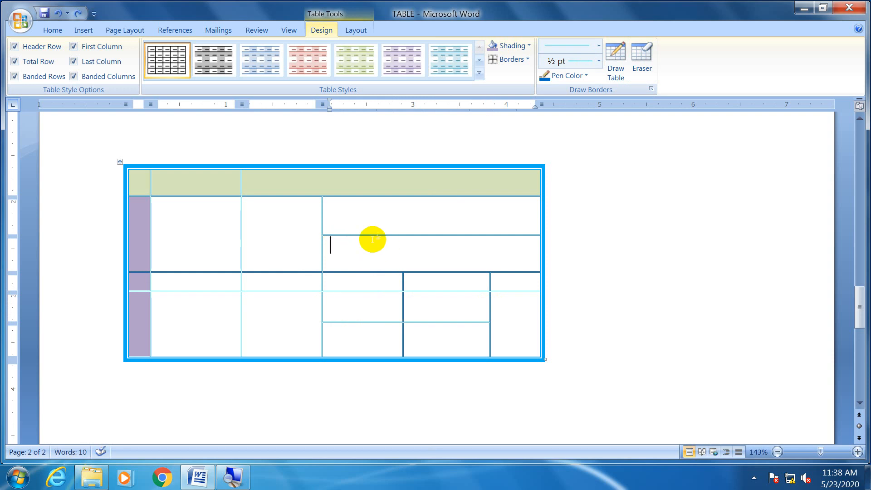
# Place the cursor in the first cell of the plain six-column table and view the layout options for selecting table parts.
pyautogui.click(350, 28)
pyautogui.scroll(3, 267, 255)
pyautogui.scroll(13, 267, 255)
pyautogui.scroll(-3, 266, 255)
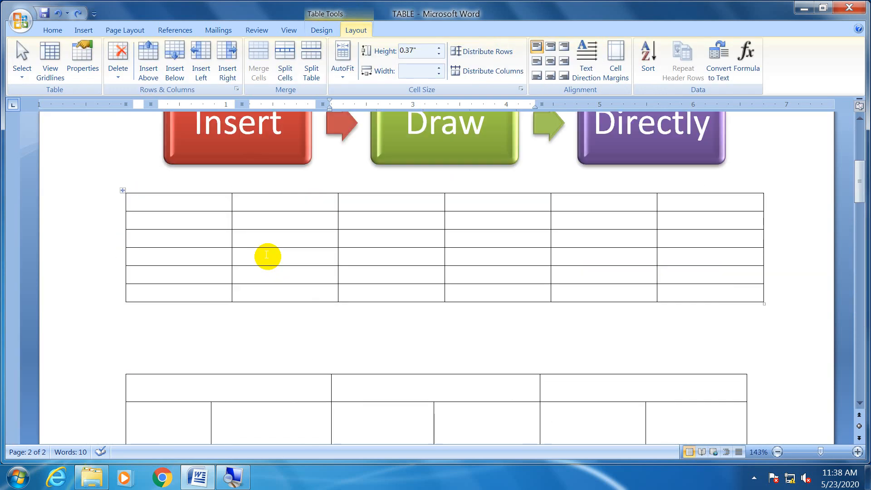
pyautogui.click(198, 200)
pyautogui.click(21, 70)
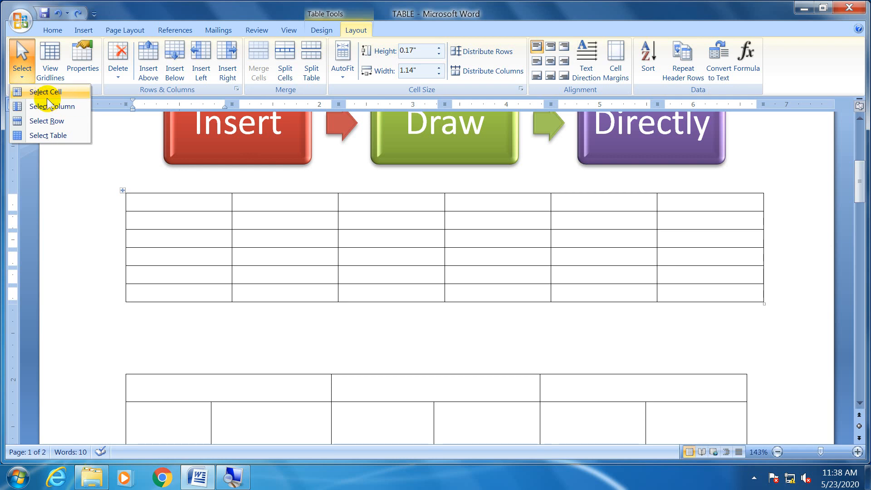
pyautogui.click(180, 207)
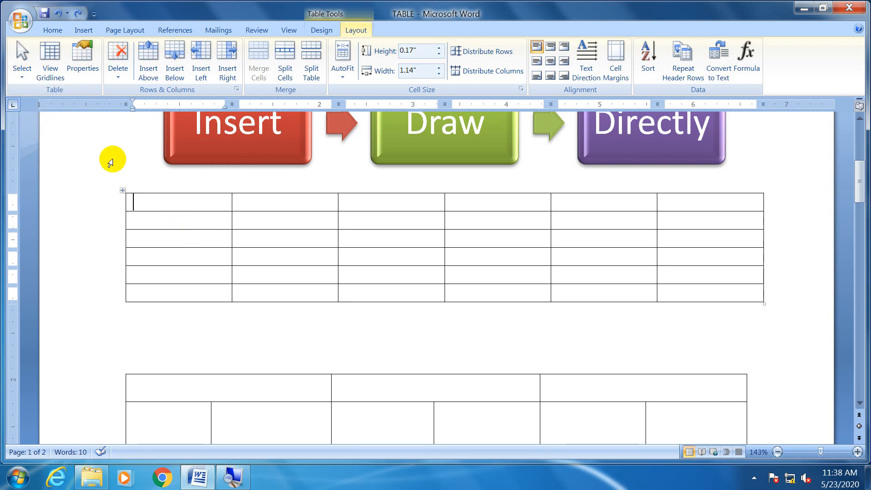
pyautogui.click(21, 78)
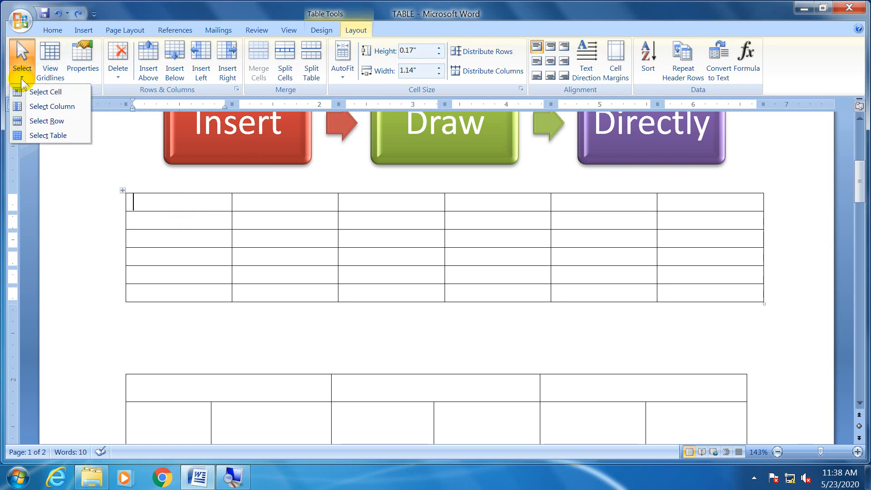
pyautogui.click(141, 204)
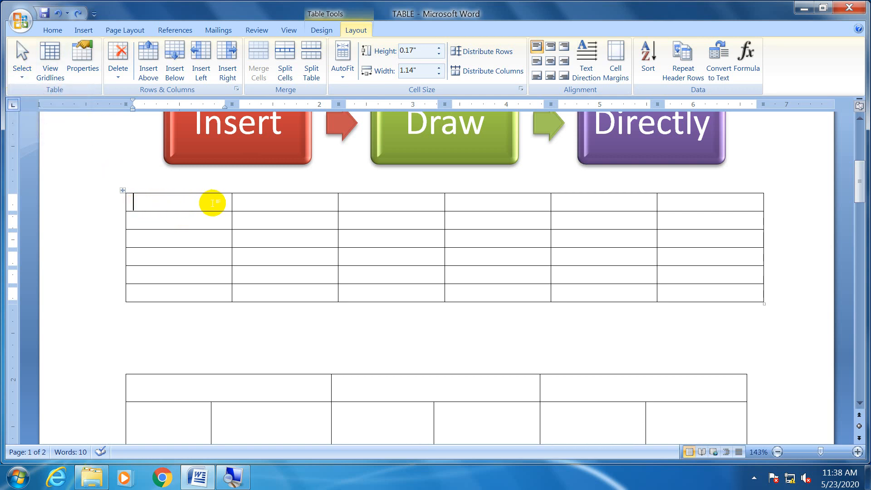
# Select the first cell of the plain six-column table, followed by its entire first column.
pyautogui.click(21, 75)
pyautogui.click(38, 93)
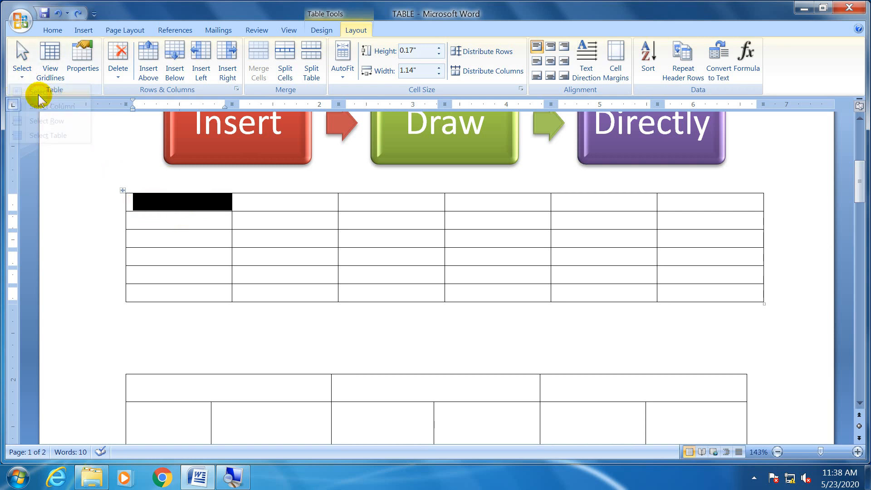
pyautogui.click(22, 73)
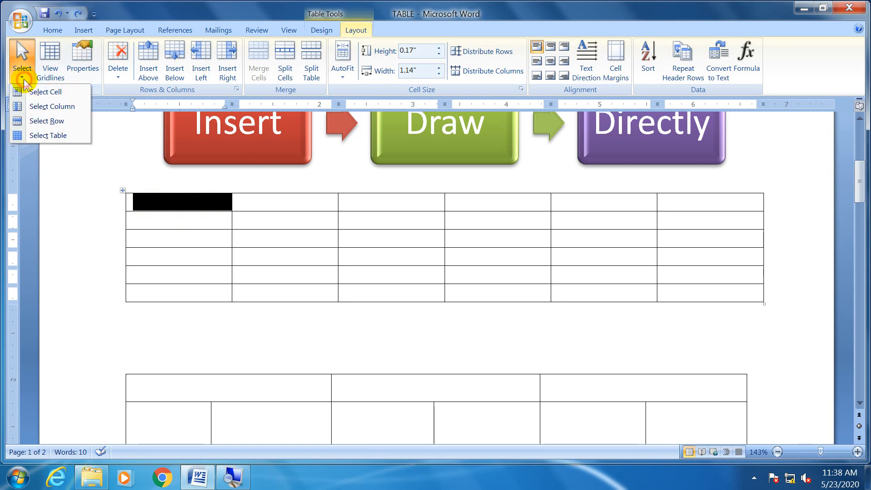
pyautogui.click(44, 109)
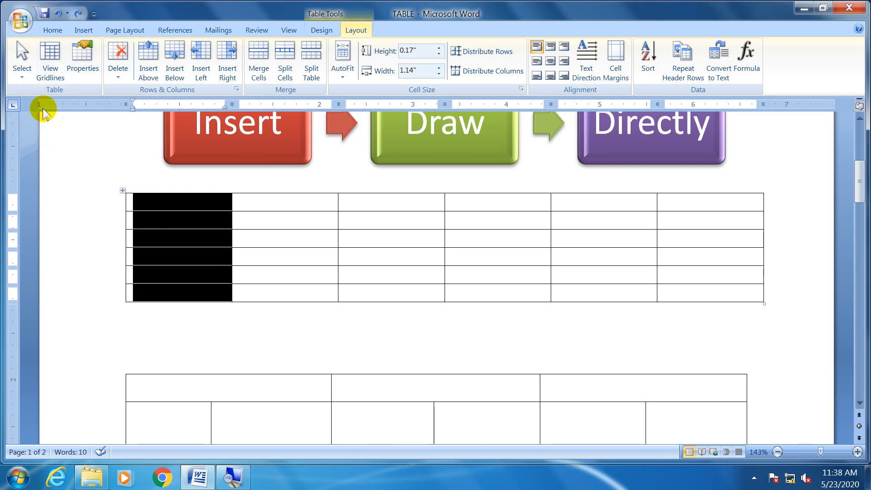
# Select the third row of the plain six-column table, followed by the whole table.
pyautogui.click(133, 239)
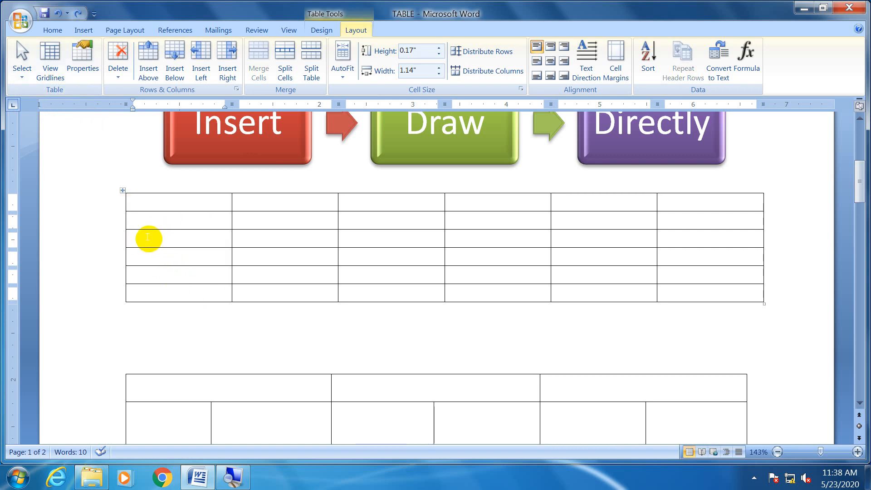
pyautogui.click(24, 80)
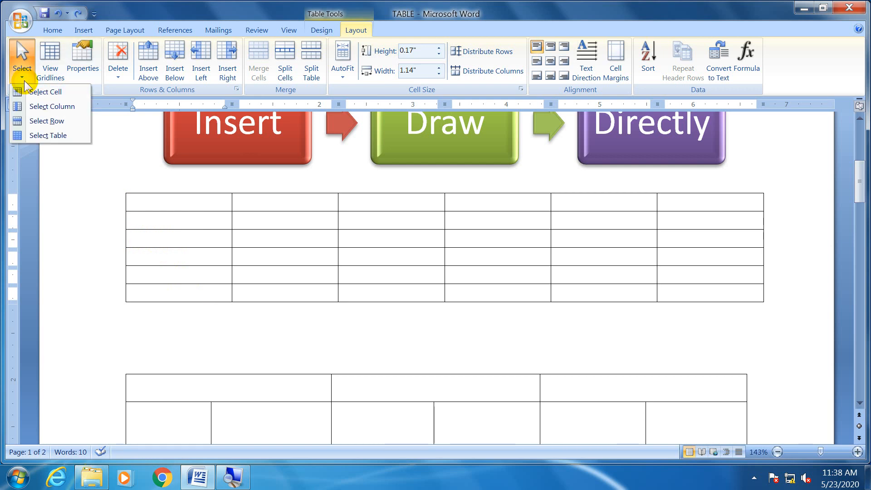
pyautogui.click(31, 121)
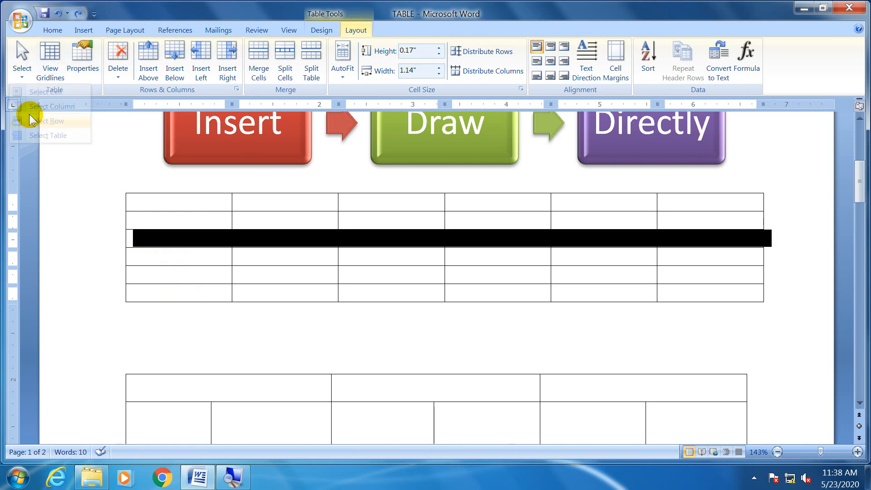
pyautogui.click(25, 80)
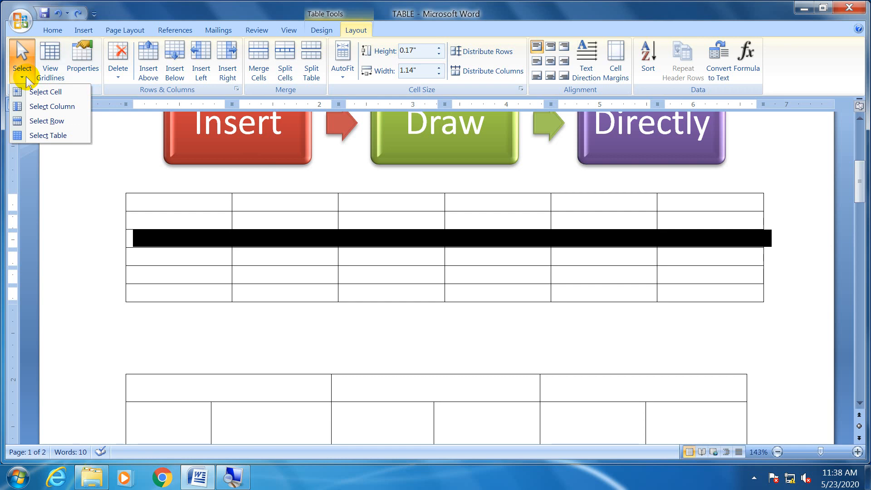
pyautogui.click(39, 136)
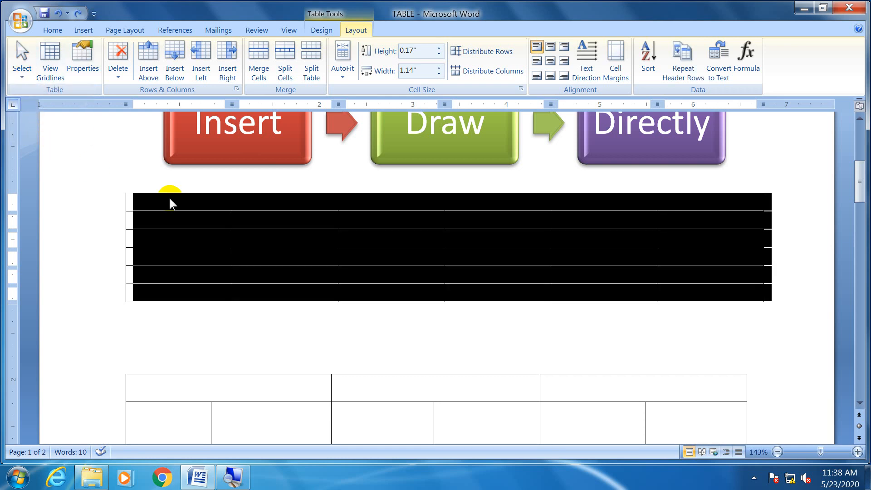
# Clear the table selection by placing the cursor in the first cell, and try the View Gridlines option.
pyautogui.click(181, 203)
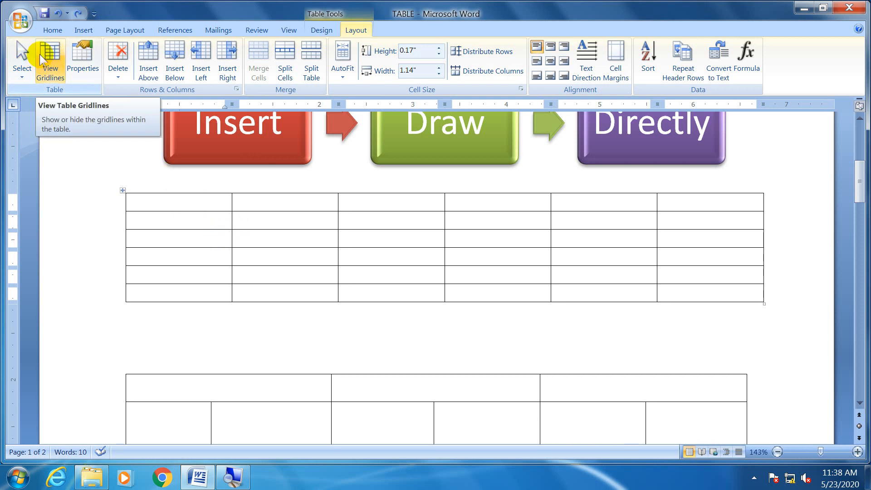
pyautogui.click(50, 64)
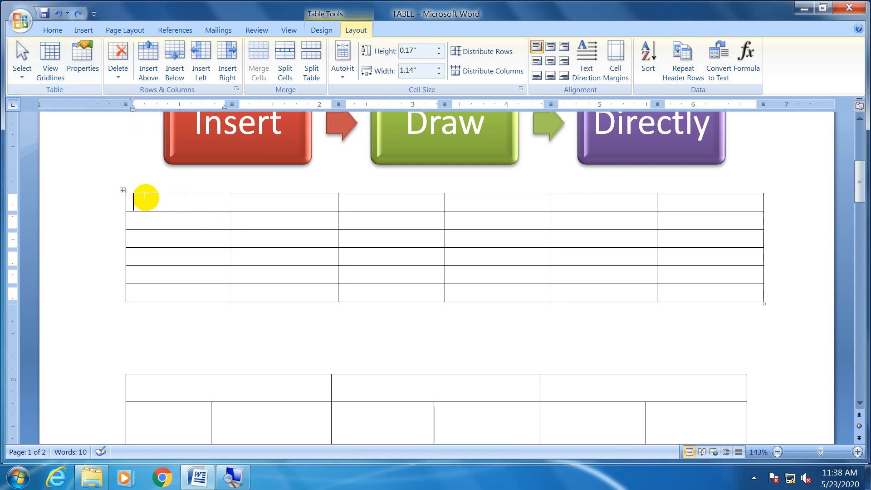
# Insert a table with two columns and four rows on the empty line below the drawn table.
pyautogui.scroll(-4, 122, 191)
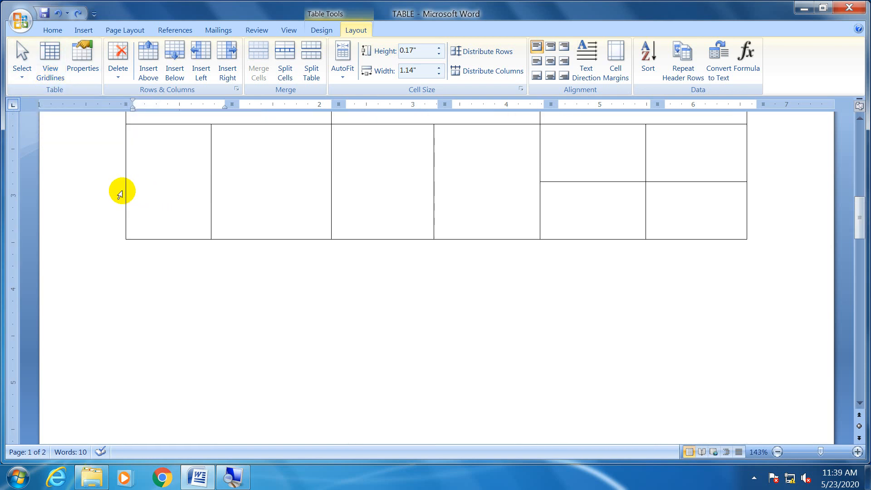
pyautogui.moveTo(128, 189)
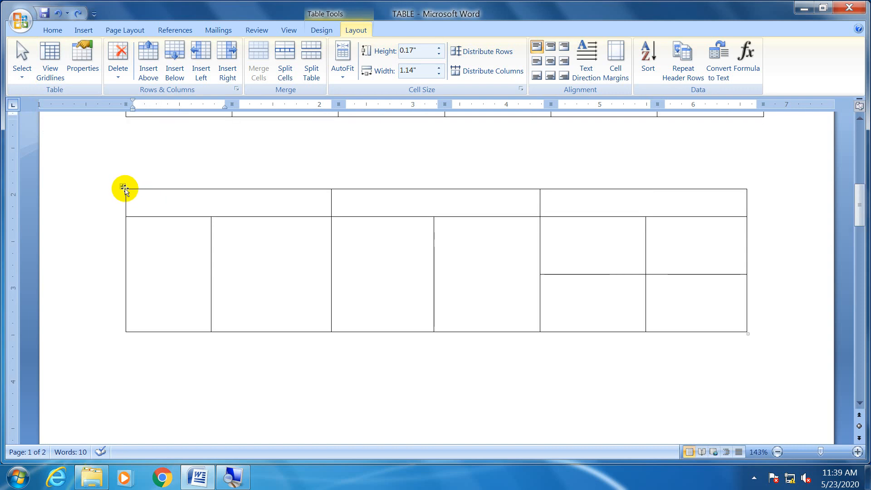
pyautogui.scroll(-3, 136, 350)
pyautogui.click(121, 333)
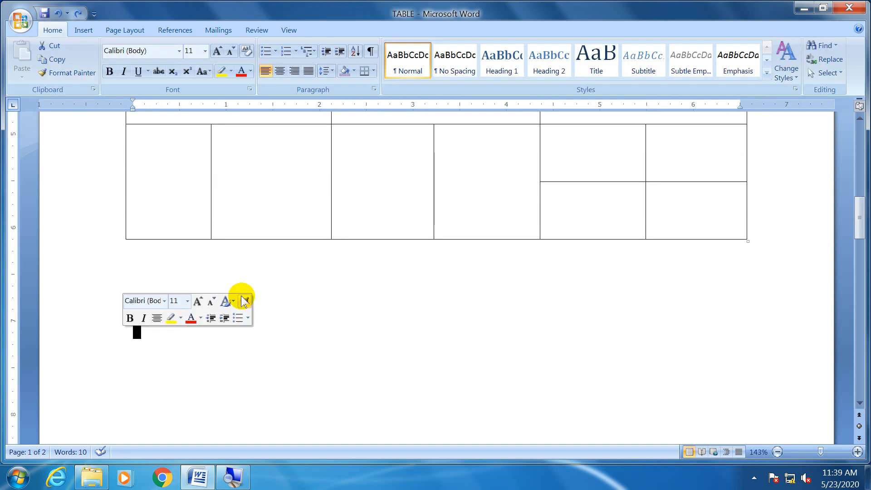
pyautogui.click(319, 285)
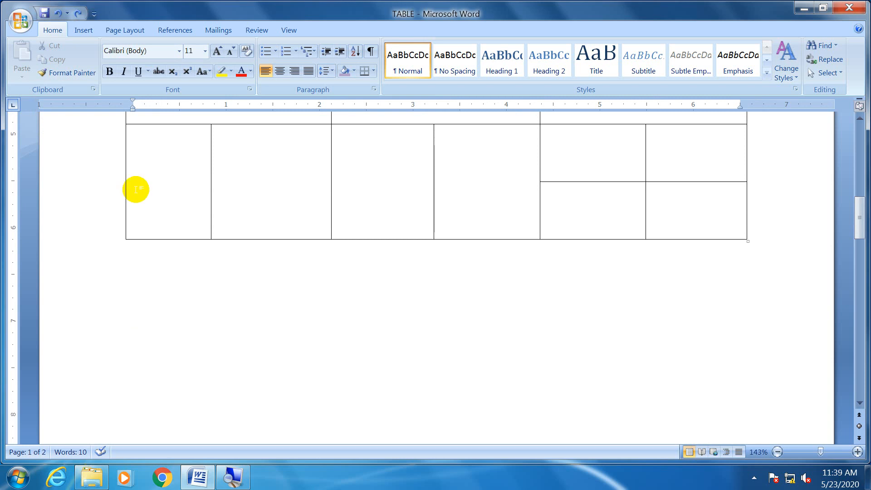
pyautogui.click(96, 32)
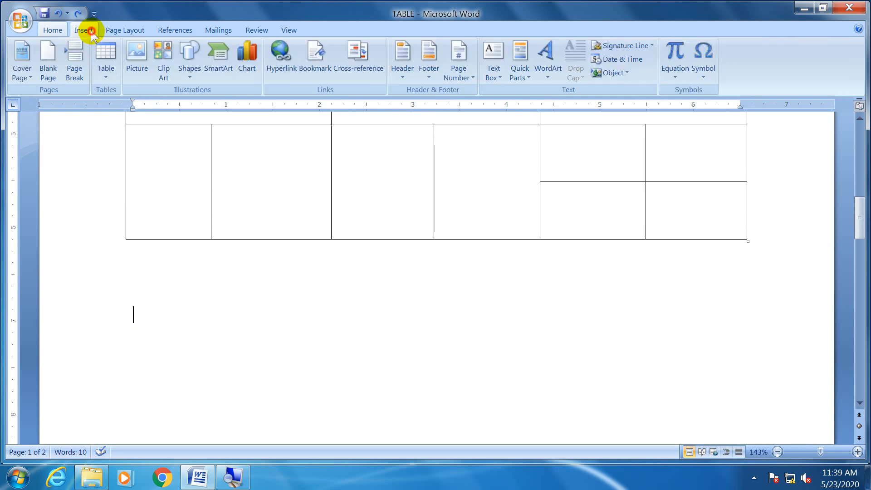
pyautogui.click(102, 72)
pyautogui.click(122, 159)
pyautogui.click(241, 315)
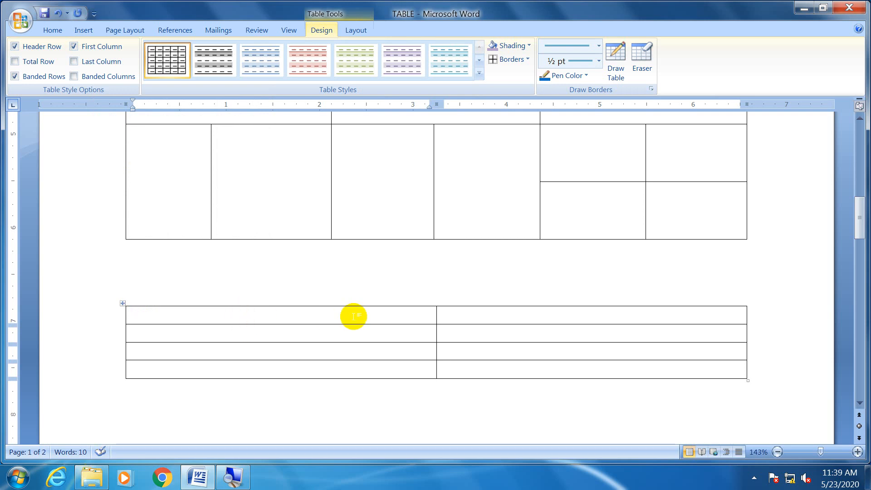
# Enter "What is computer?" in the first cell of the new two-column table.
pyautogui.write('W')
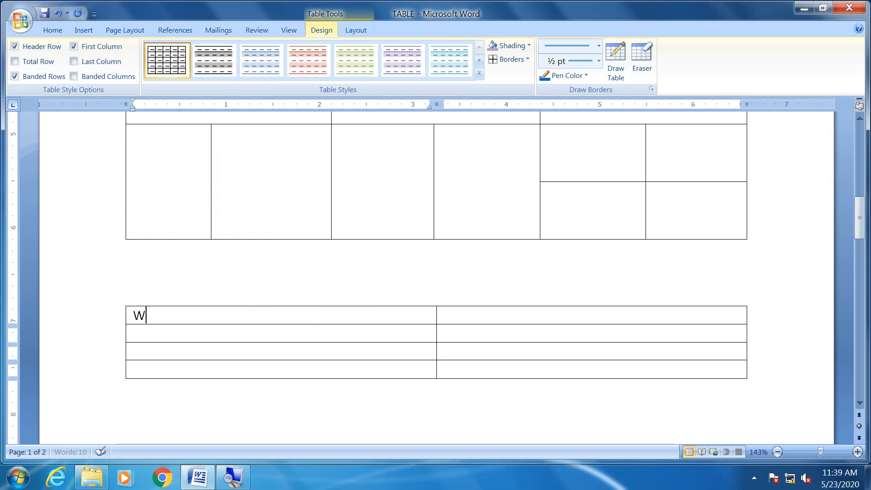
pyautogui.write('hat is comput')
pyautogui.press('BackSpace')
pyautogui.write('uter?')
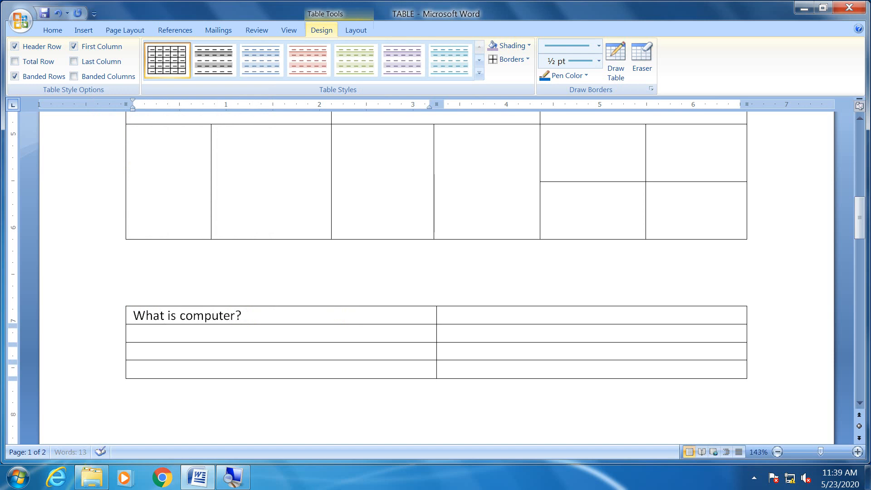
# Place the cursor in the empty second cell of the new table's first row.
pyautogui.click(498, 309)
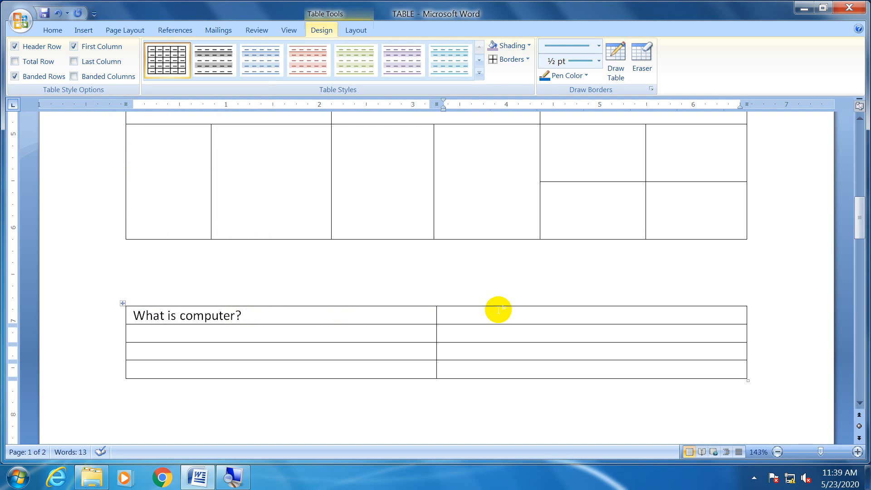
pyautogui.write('k')
pyautogui.press('BackSpace')
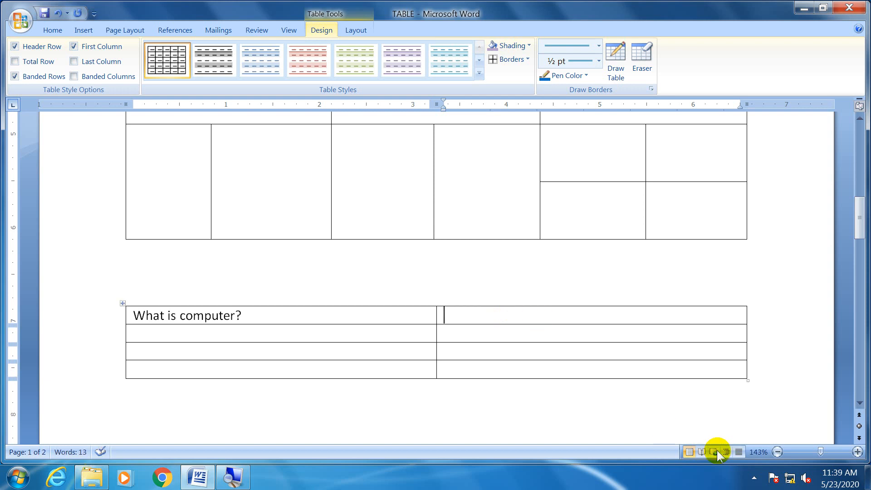
# Enter "Computer is an electronic device" in the cell beside "What is computer?".
pyautogui.click(755, 478)
pyautogui.click(755, 479)
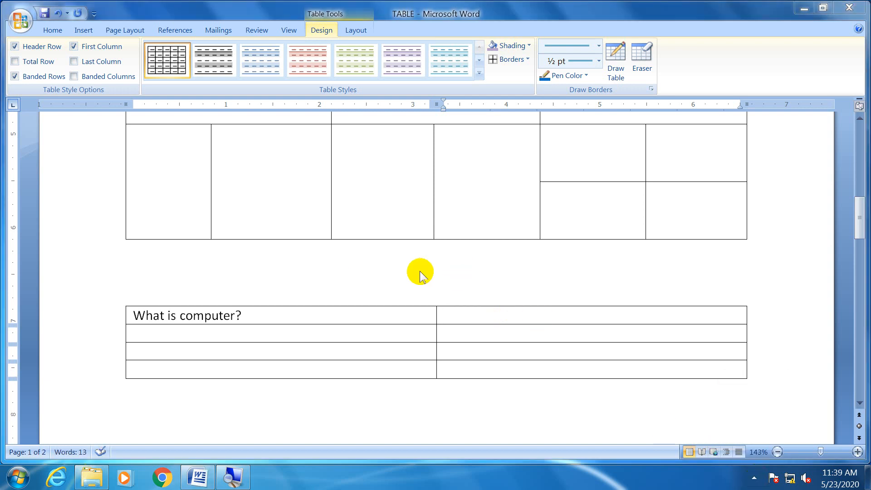
pyautogui.click(456, 315)
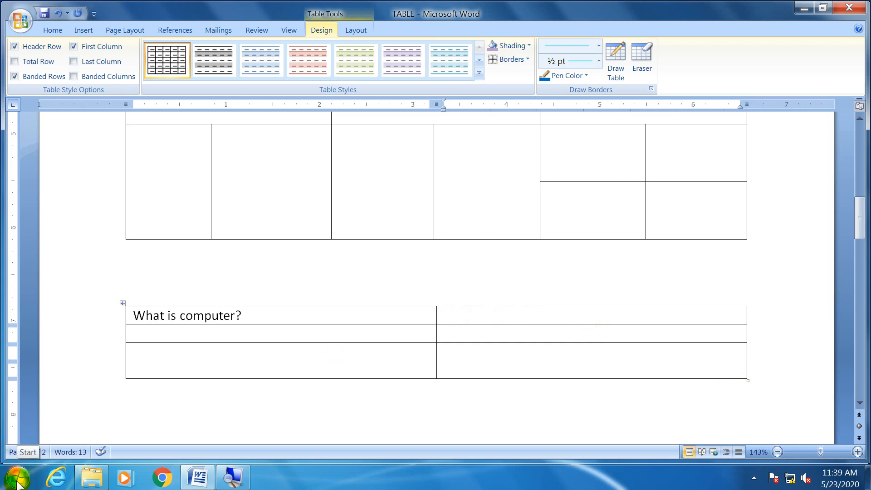
pyautogui.click(468, 320)
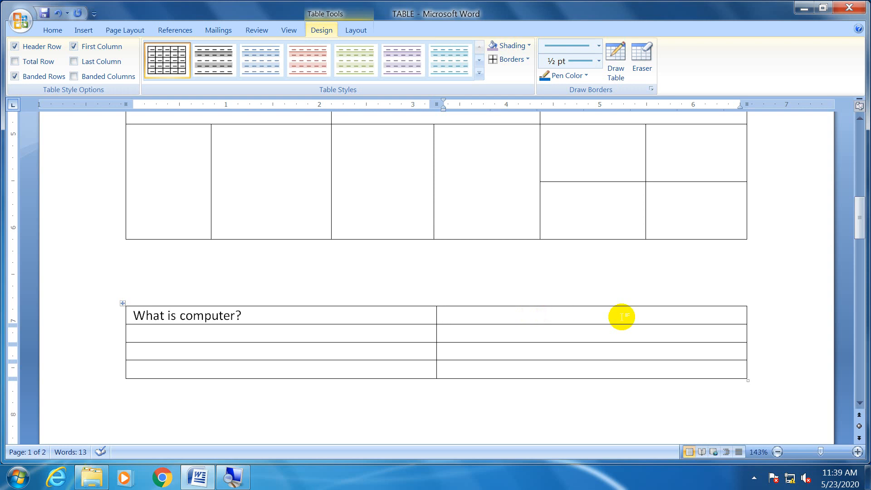
pyautogui.write('Computer ;is')
pyautogui.write('is an e')
pyautogui.write('c')
pyautogui.write('ter')
pyautogui.write('n')
pyautogui.write('ic device')
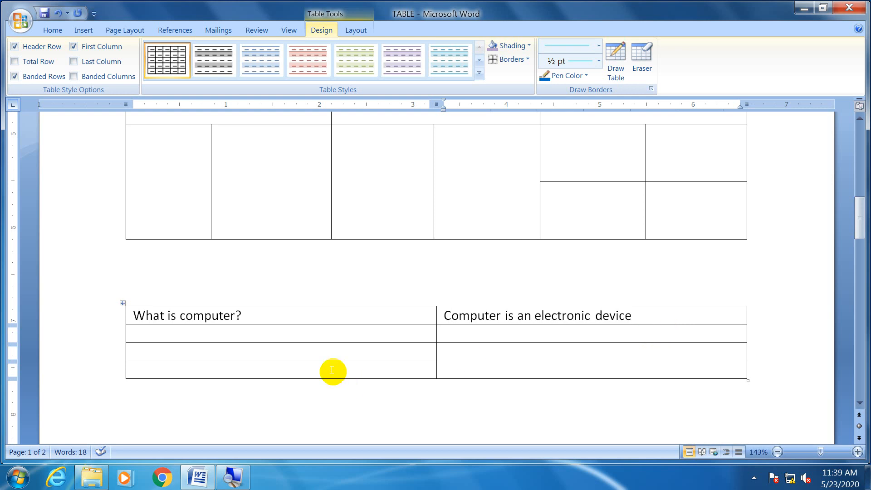
# Enter the question "What is software?" in the first cell of the table's second row.
pyautogui.click(335, 339)
pyautogui.write('Wa')
pyautogui.press('BackSpace')
pyautogui.write('hat is co')
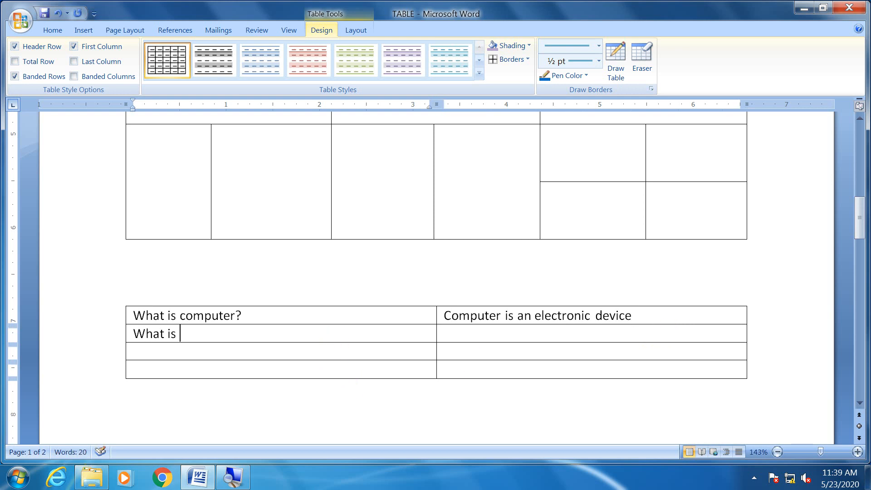
pyautogui.press('BackSpace')
pyautogui.press('BackSpace')
pyautogui.write('software?')
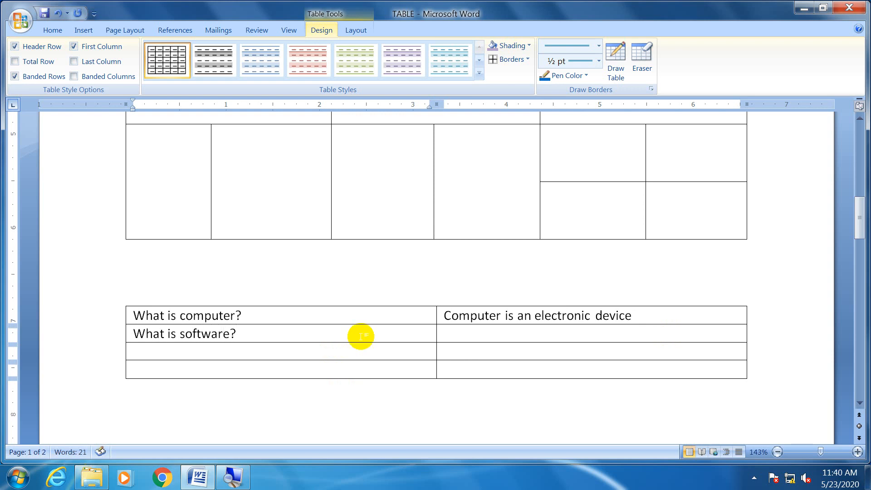
# Answer the second question with "Set of Programs are called software." and end the first answer with a period.
pyautogui.click(474, 338)
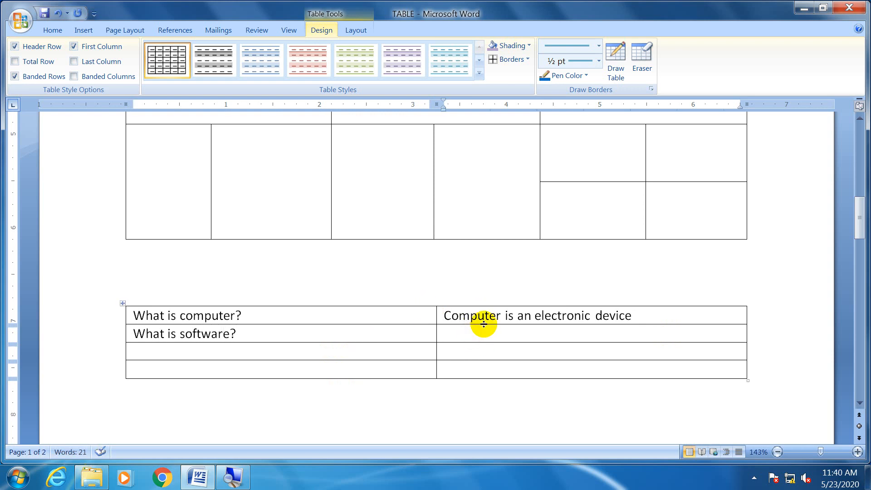
pyautogui.write('Set of Program')
pyautogui.press('BackSpace')
pyautogui.write('s are')
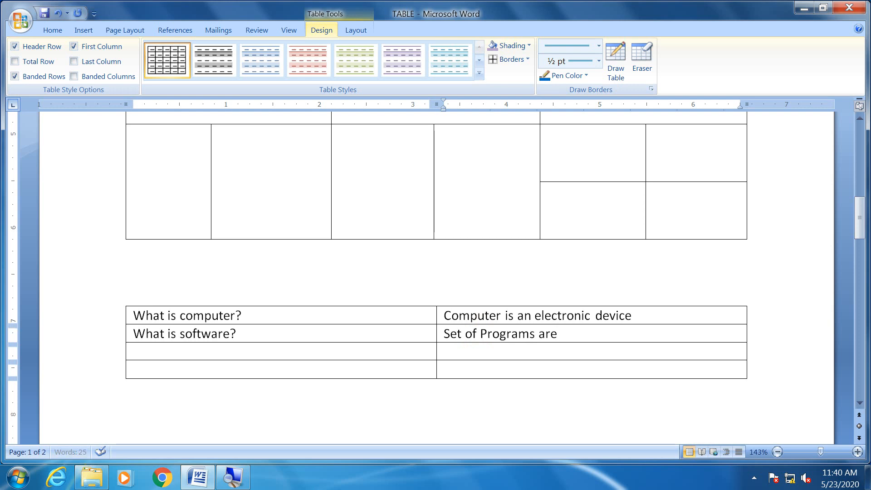
pyautogui.write(' cl')
pyautogui.press('BackSpace')
pyautogui.press('BackSpace')
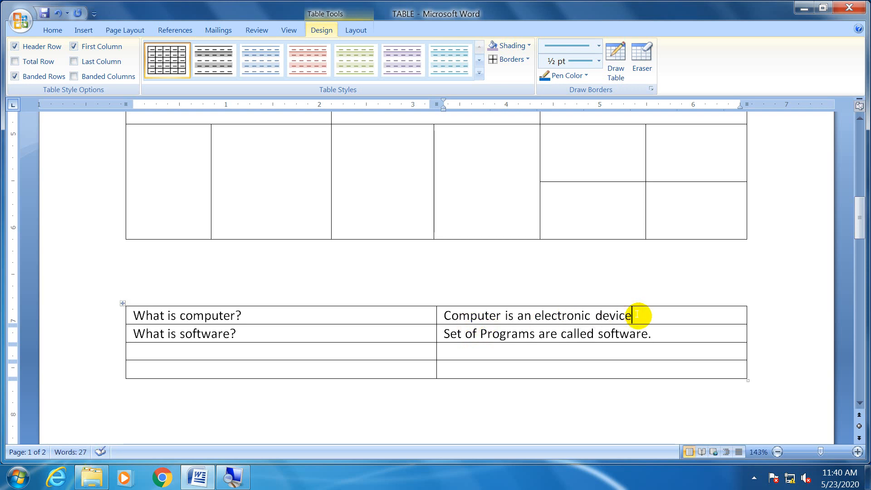
pyautogui.write('.')
pyautogui.click(410, 354)
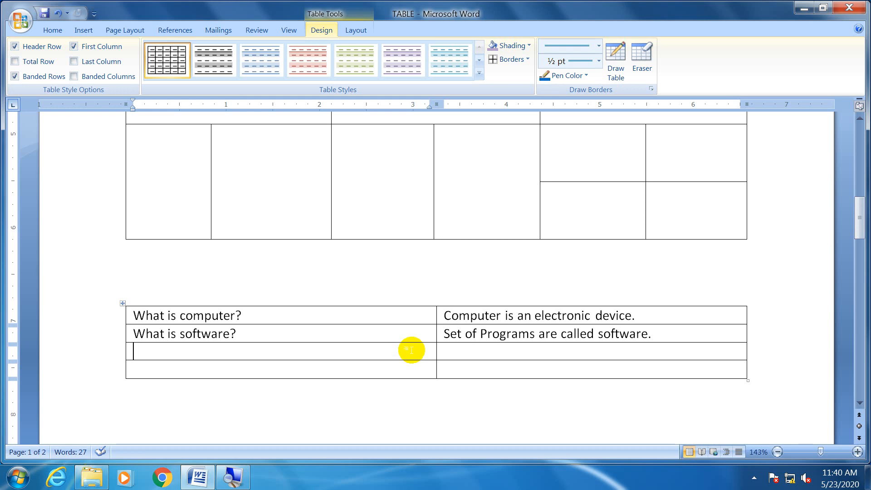
pyautogui.click(282, 352)
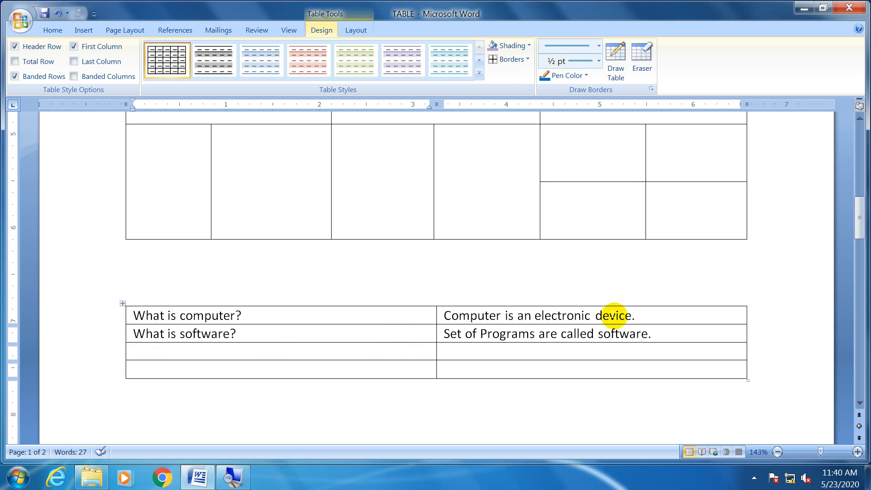
pyautogui.moveTo(263, 316); pyautogui.dragTo(258, 375)
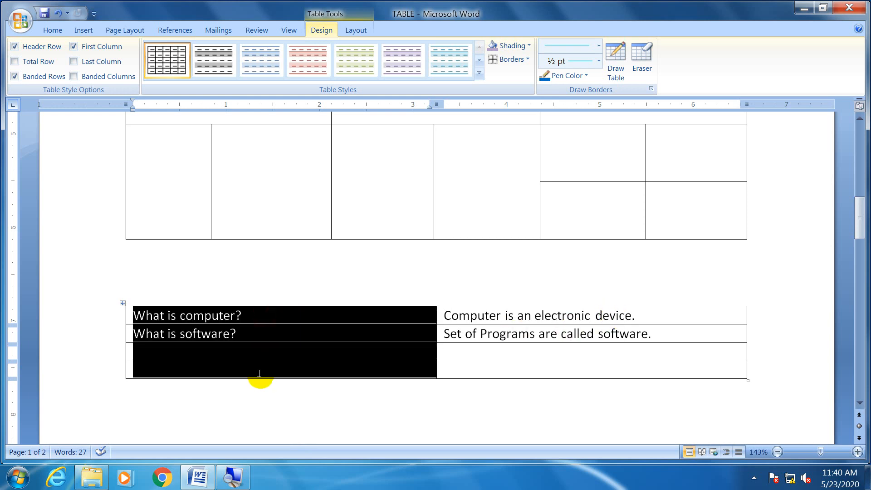
pyautogui.moveTo(573, 325); pyautogui.dragTo(580, 362)
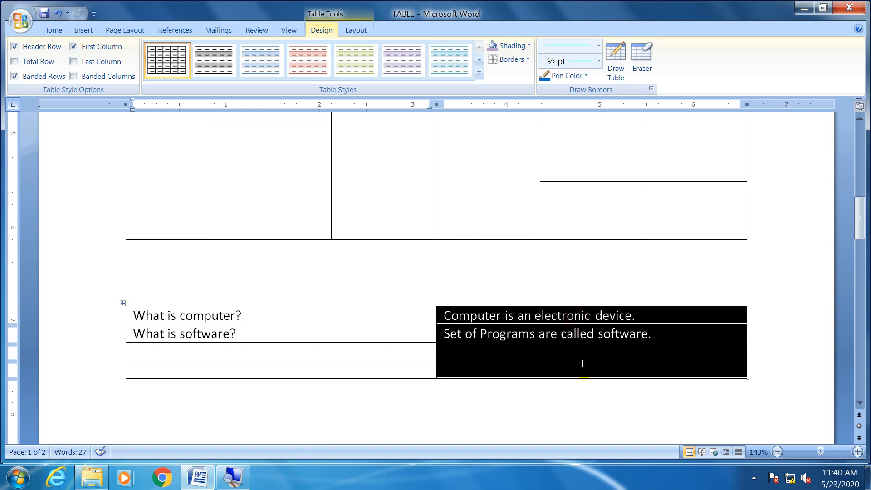
pyautogui.click(180, 315)
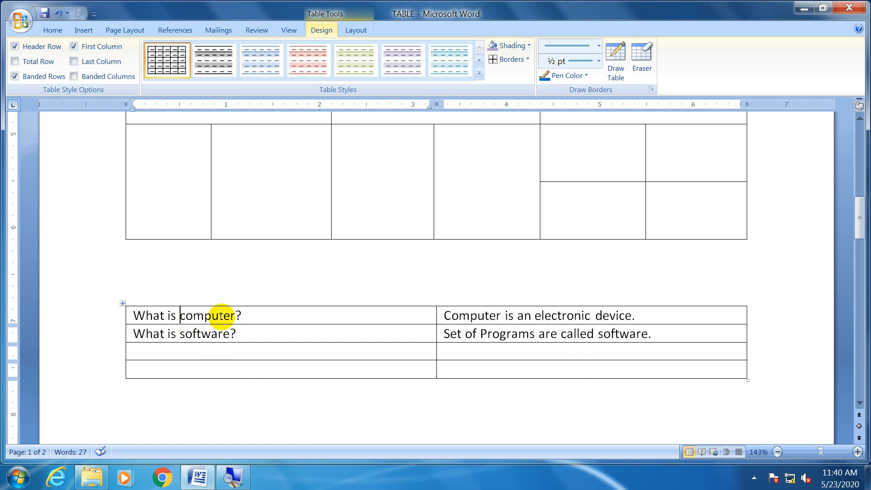
pyautogui.click(243, 315)
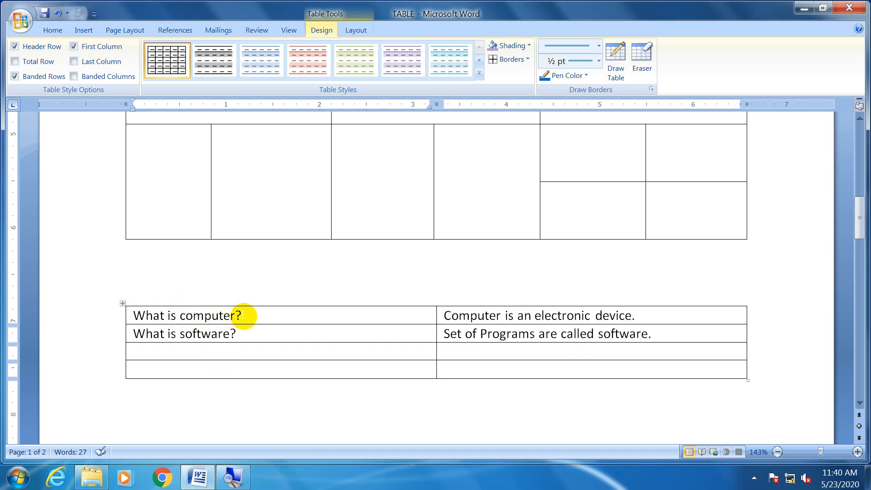
pyautogui.click(434, 320)
pyautogui.click(146, 316)
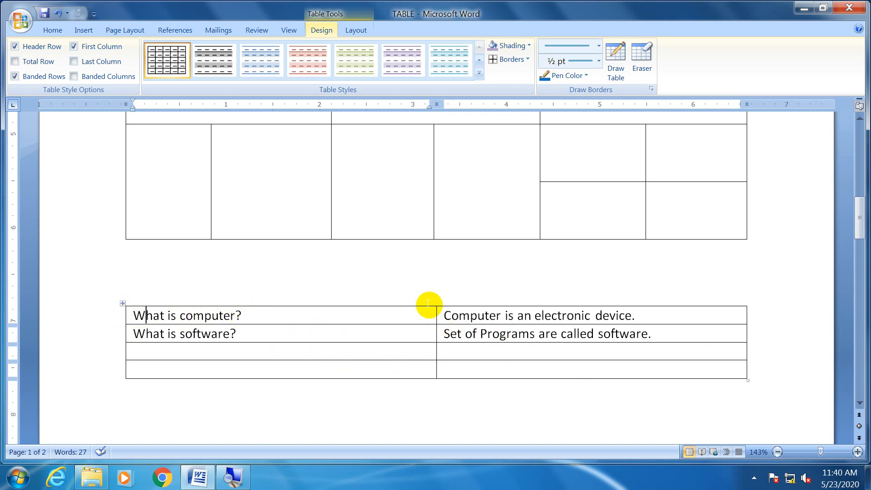
# Remove all borders from the whole question-and-answer table with the No Border option.
pyautogui.click(123, 303)
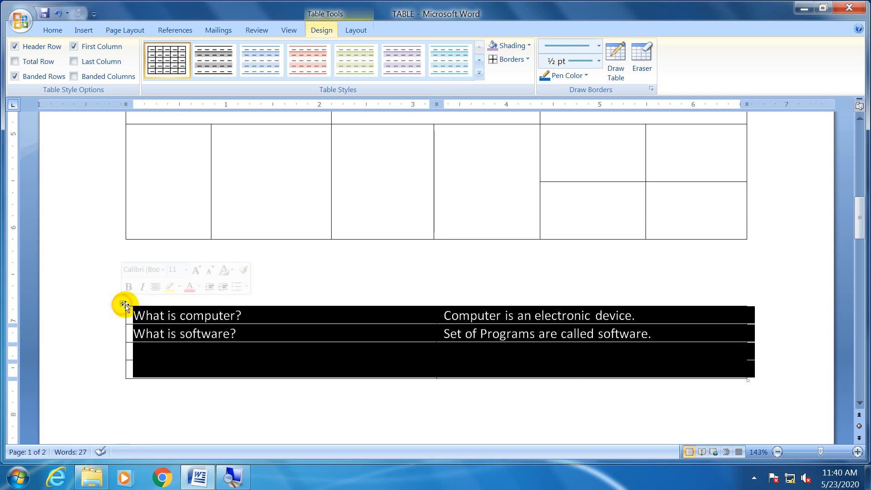
pyautogui.click(529, 58)
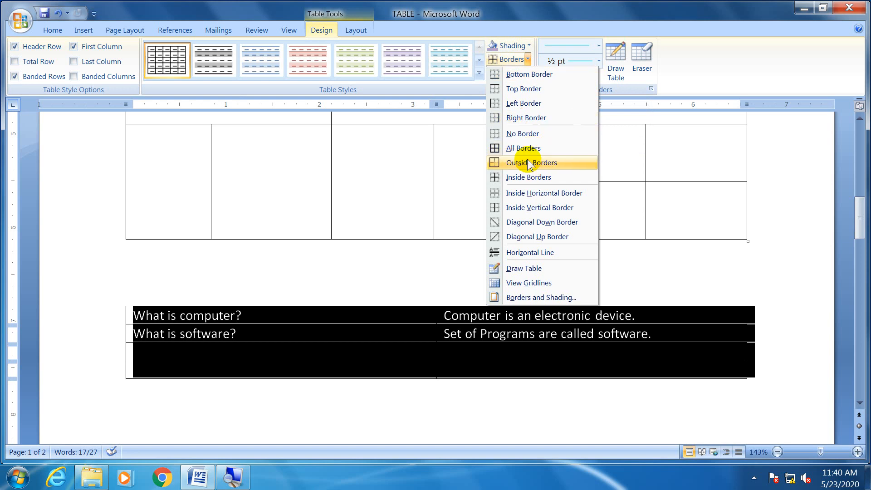
pyautogui.click(528, 134)
pyautogui.click(317, 338)
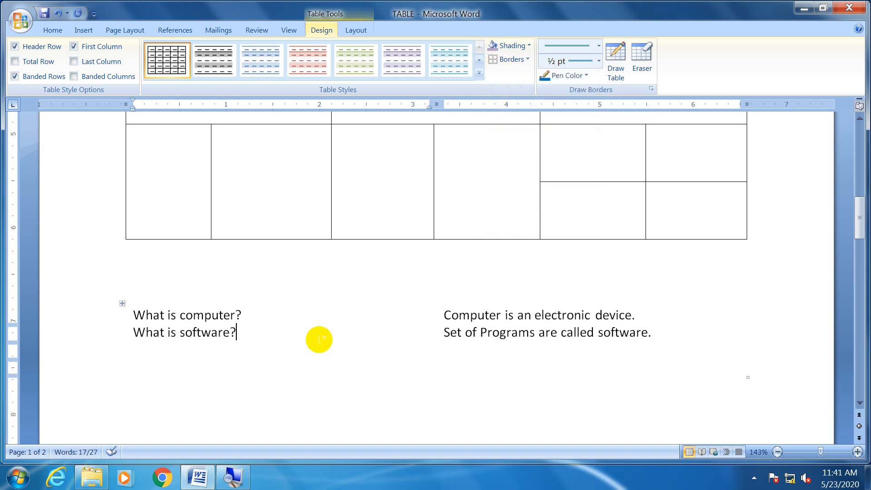
pyautogui.click(166, 355)
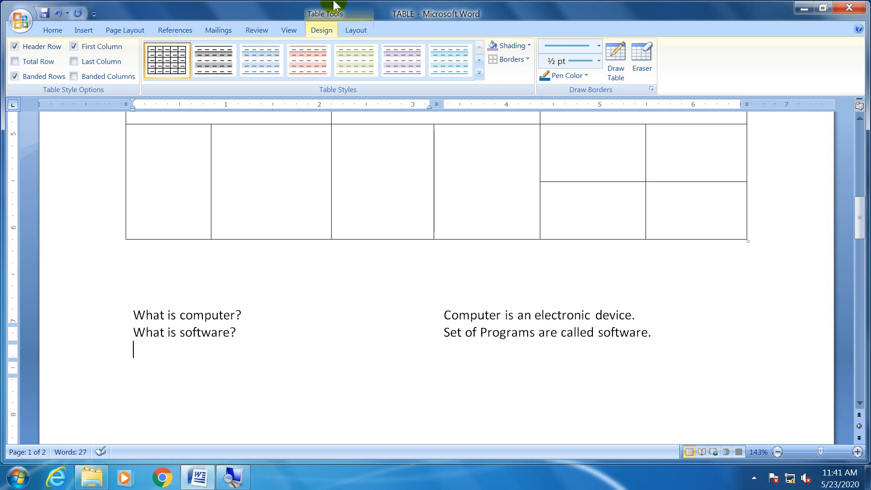
# Show the gridlines of the borderless question-and-answer table.
pyautogui.click(355, 27)
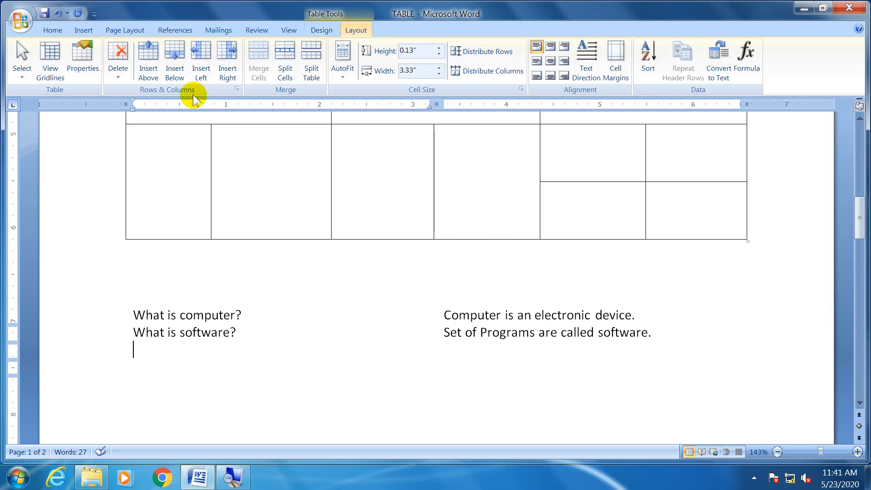
pyautogui.click(59, 63)
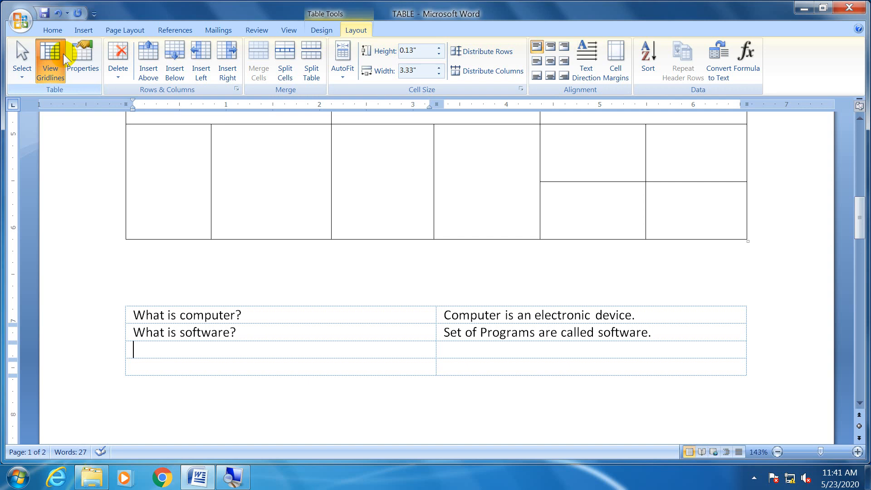
pyautogui.click(215, 350)
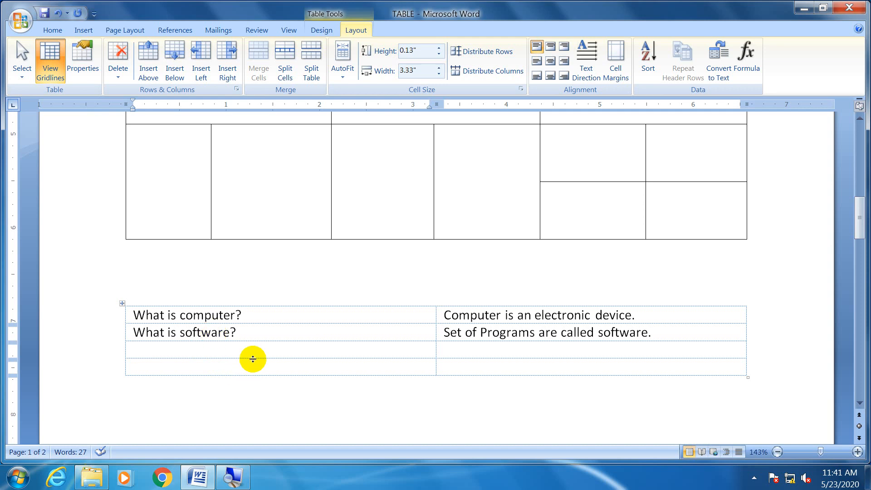
# Check the borderless table in the print preview at 100% zoom and return to editing.
pyautogui.hotkey('ctrl', 'F2')
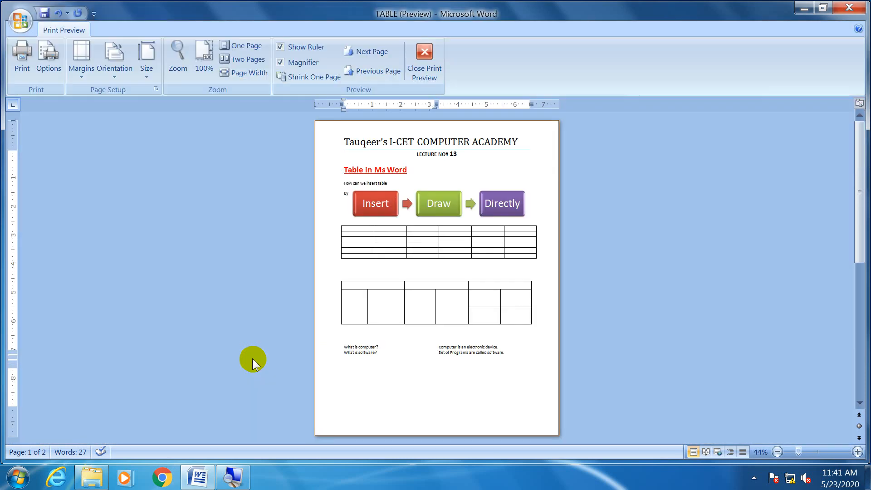
pyautogui.click(376, 364)
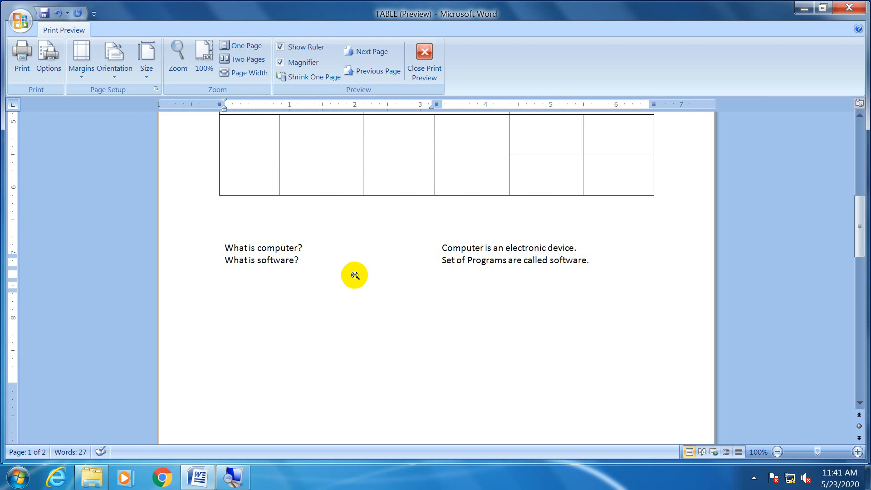
pyautogui.click(418, 69)
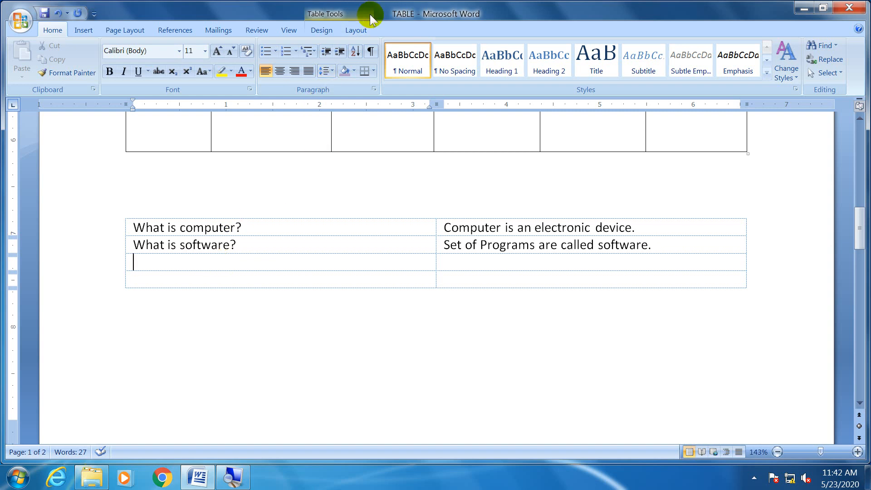
# Toggle the table gridlines off and on twice, leaving them shown.
pyautogui.click(356, 30)
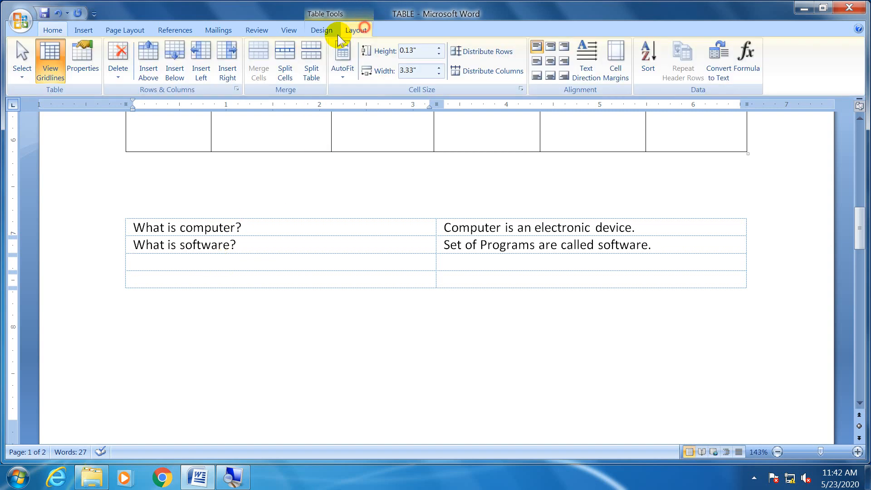
pyautogui.click(44, 78)
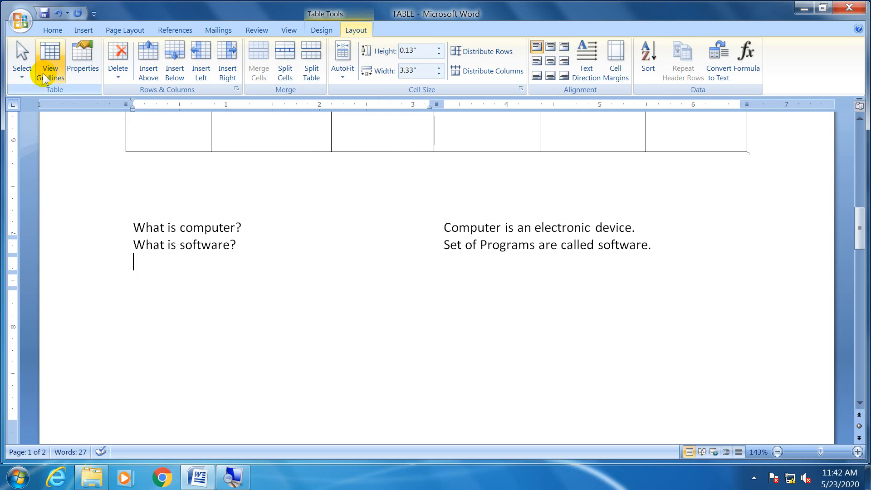
pyautogui.click(45, 78)
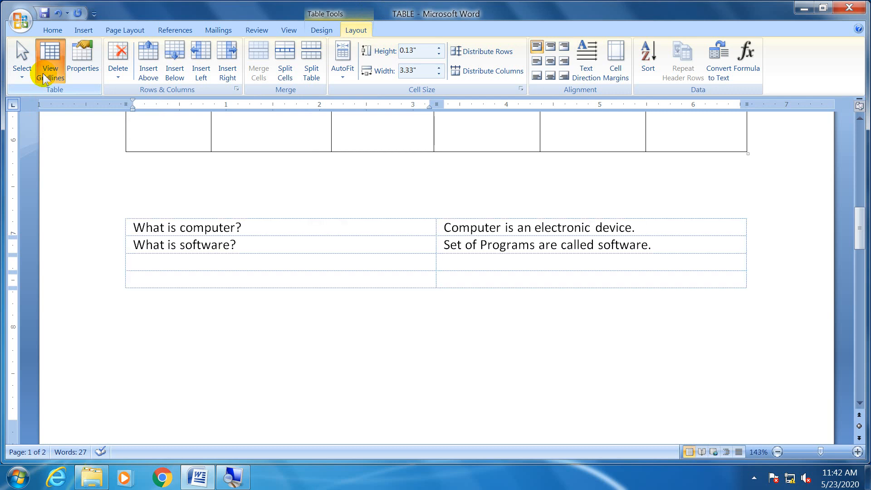
pyautogui.click(43, 73)
pyautogui.click(43, 72)
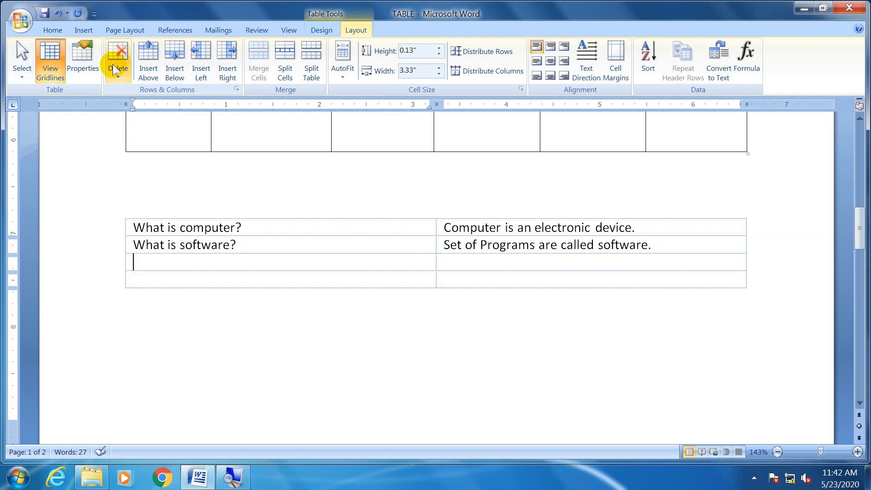
# Delete the empty third row of the question-and-answer table.
pyautogui.click(114, 76)
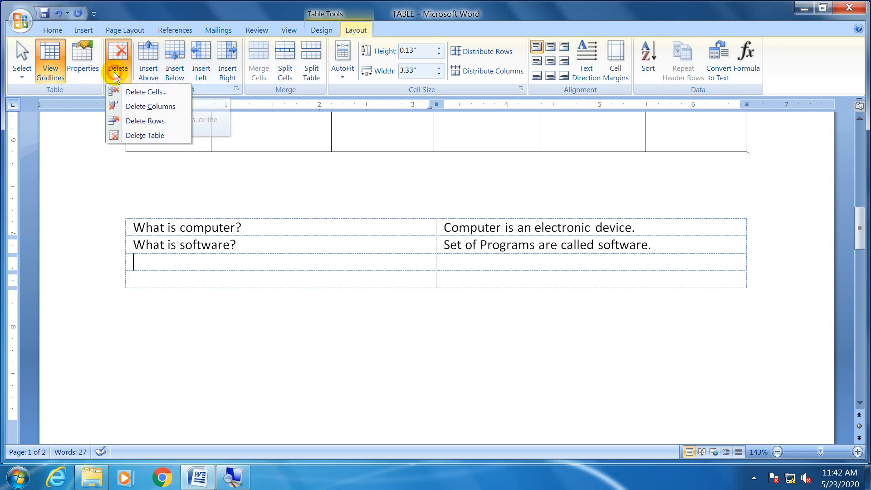
pyautogui.click(132, 121)
# Delete the last column of the bordered six-column table and undo that deletion.
pyautogui.scroll(4, 226, 269)
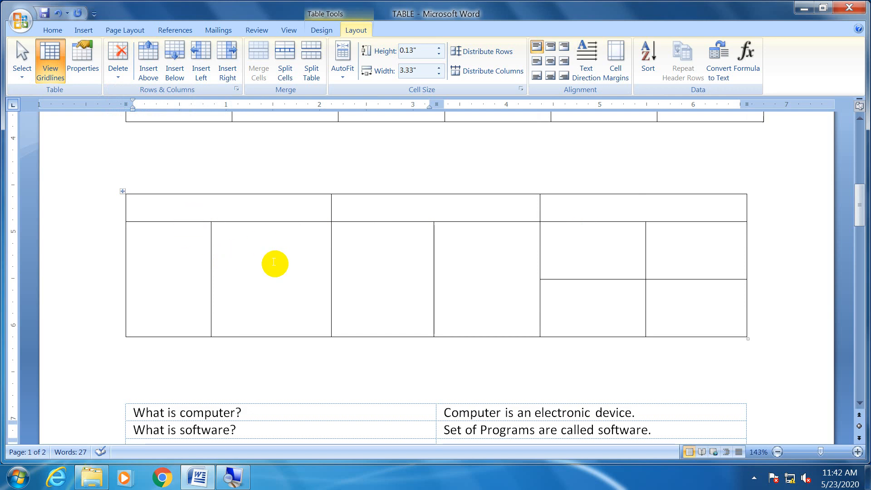
pyautogui.click(685, 254)
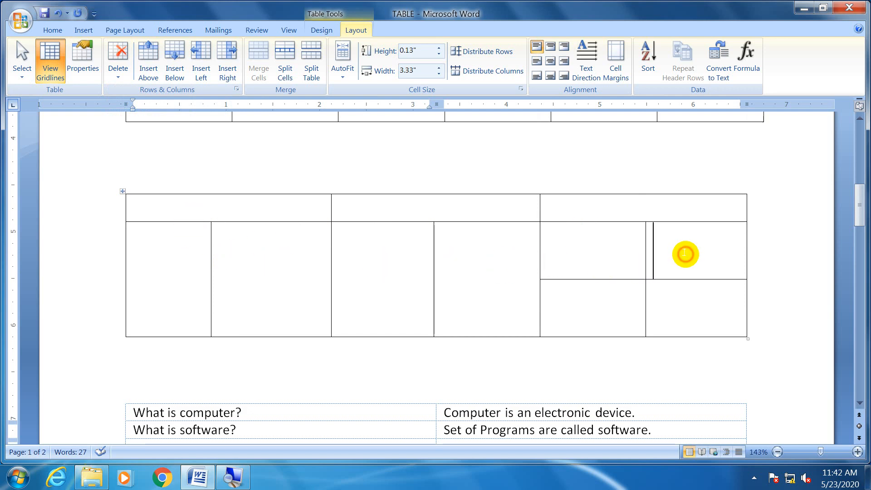
pyautogui.click(599, 212)
pyautogui.scroll(3, 411, 251)
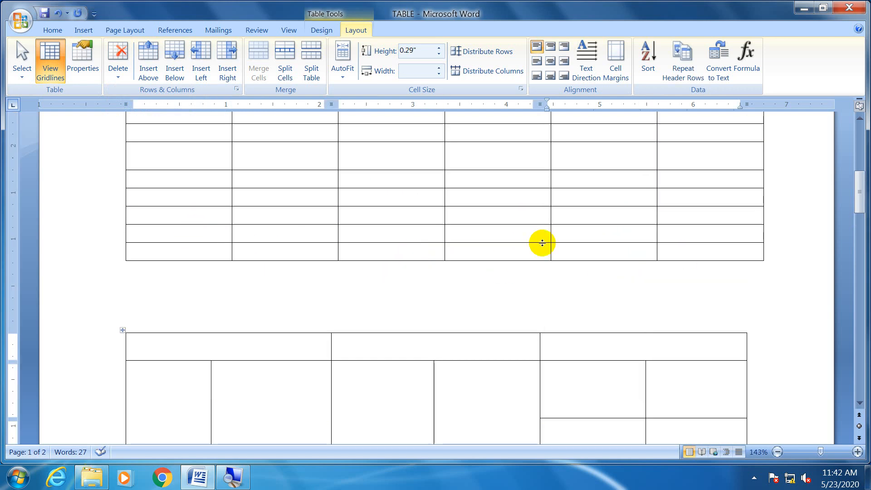
pyautogui.moveTo(714, 165); pyautogui.dragTo(708, 244)
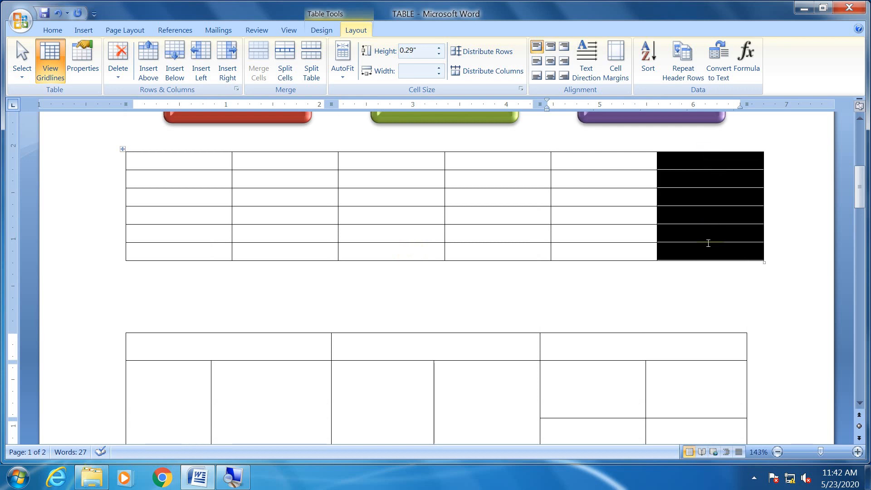
pyautogui.click(122, 59)
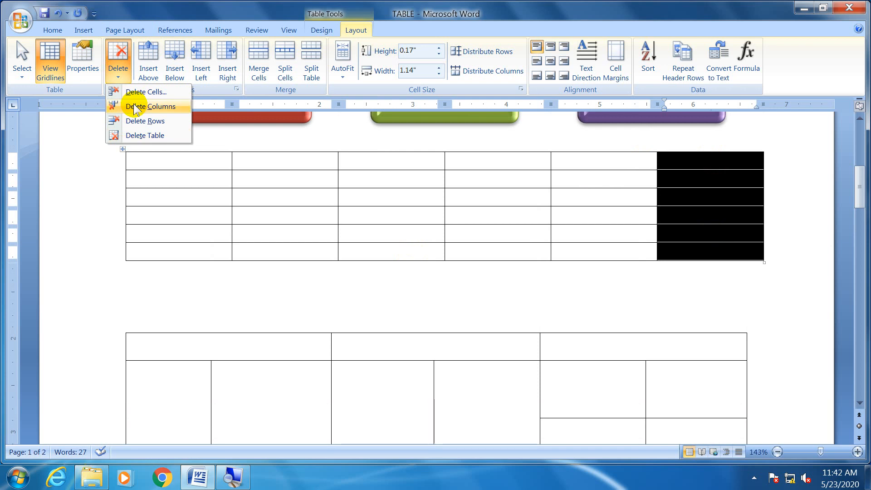
pyautogui.click(133, 105)
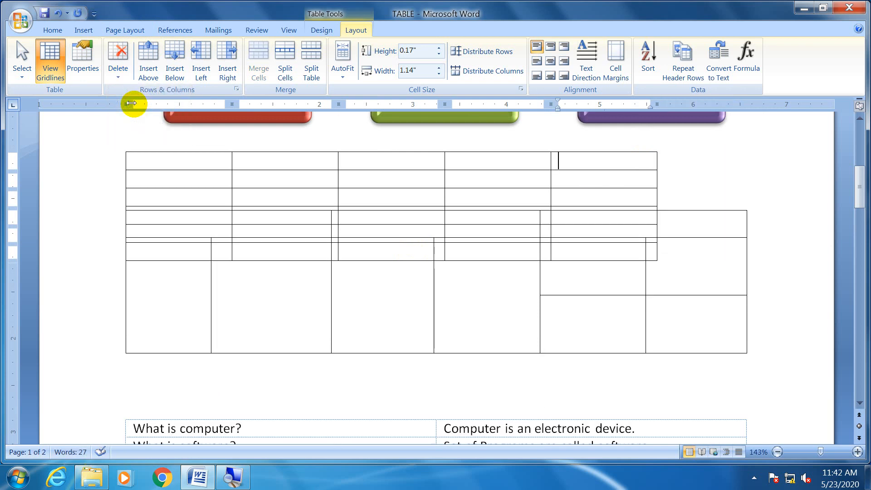
pyautogui.hotkey('ctrl', 'z')
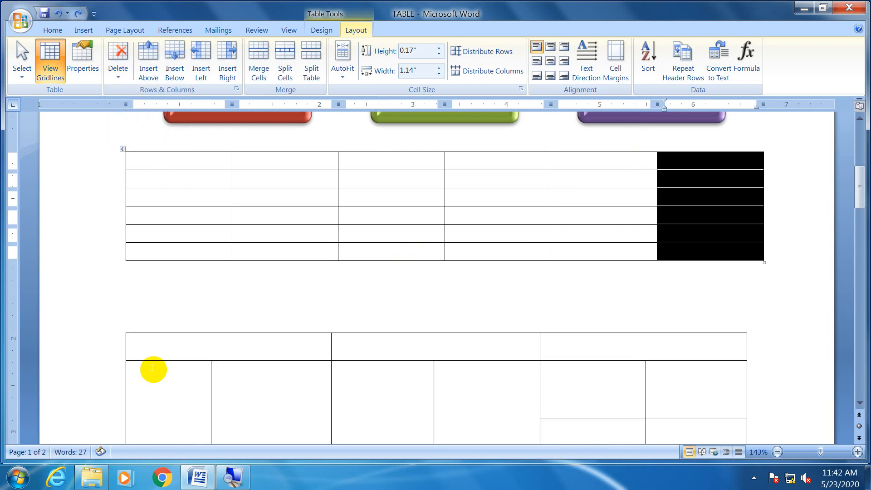
# Enter "fdlskjf" in the first cell of the table with merged cells and "dsfasdf" in the cell beneath it.
pyautogui.click(173, 350)
pyautogui.scroll(-2, 150, 318)
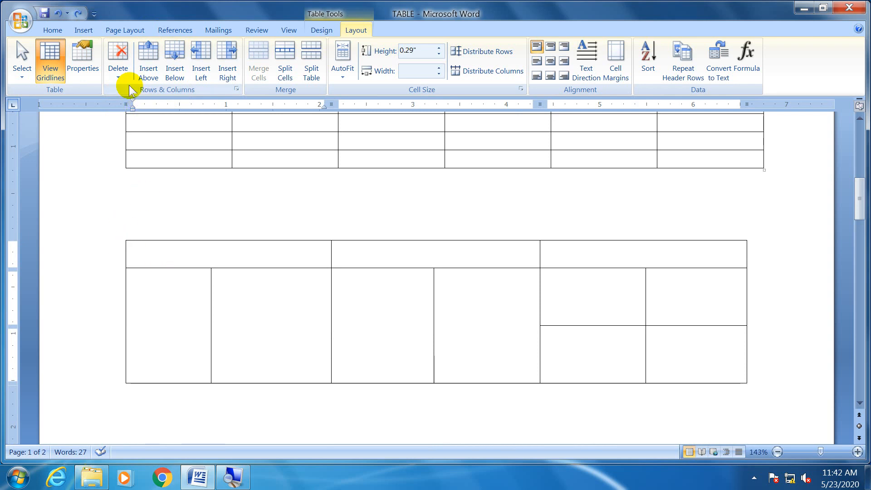
pyautogui.click(123, 238)
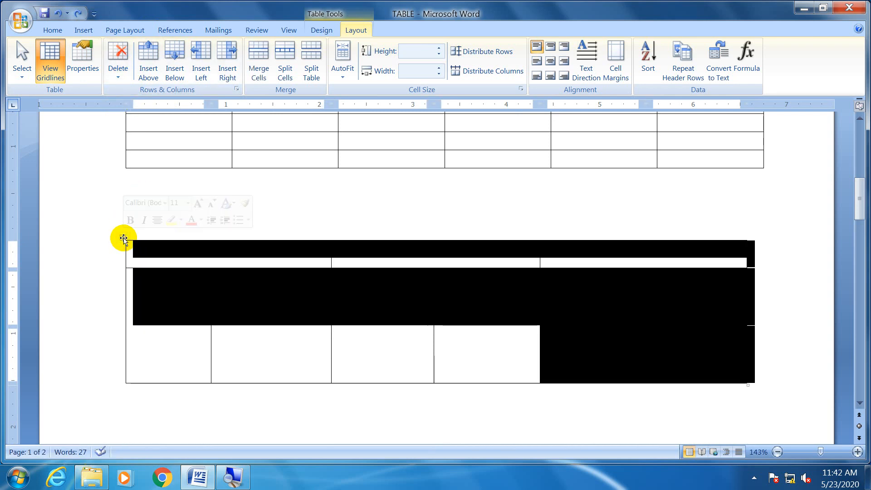
pyautogui.press('Left')
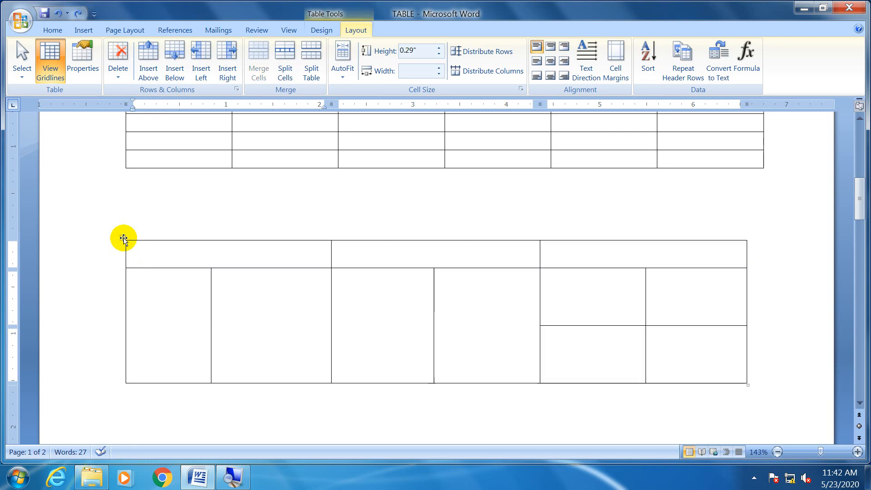
pyautogui.write('fdlskjf')
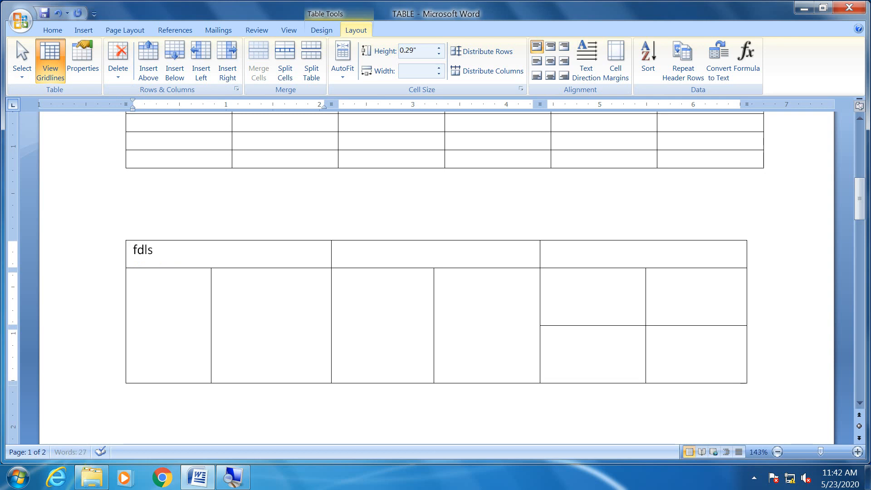
pyautogui.click(137, 291)
pyautogui.write('dsfasdf')
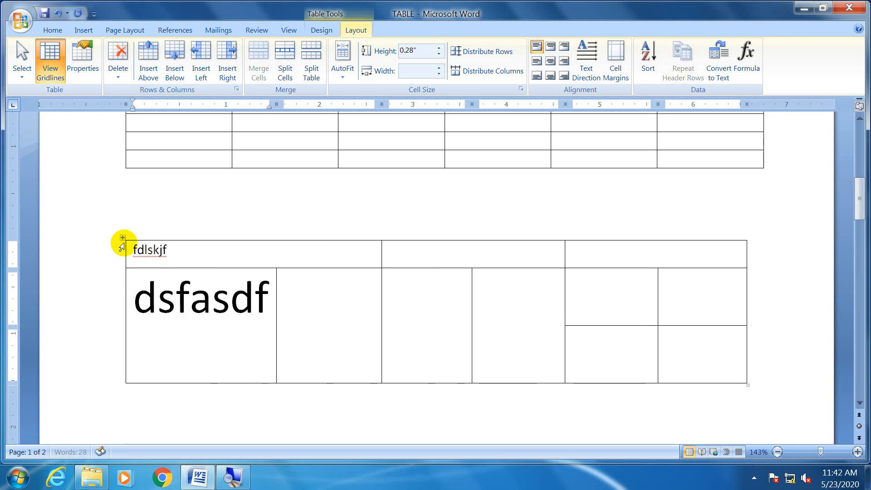
# Clear all text from the table with merged cells and delete the whole table.
pyautogui.click(123, 238)
pyautogui.press('Delete')
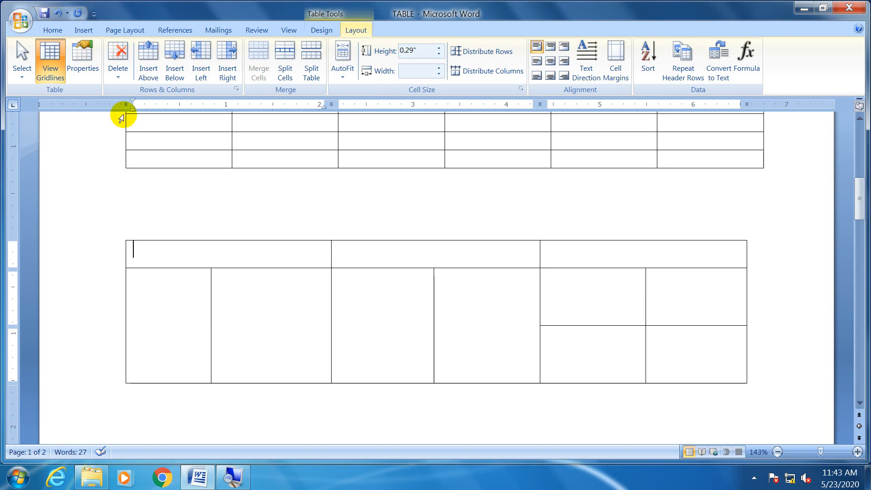
pyautogui.click(118, 80)
pyautogui.click(140, 134)
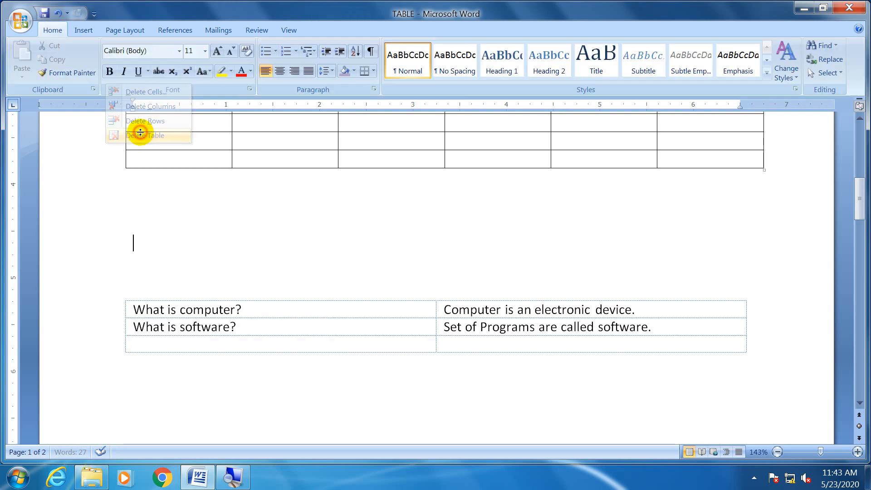
# Insert two empty rows above the "What is software?" row of the question-and-answer table.
pyautogui.click(175, 156)
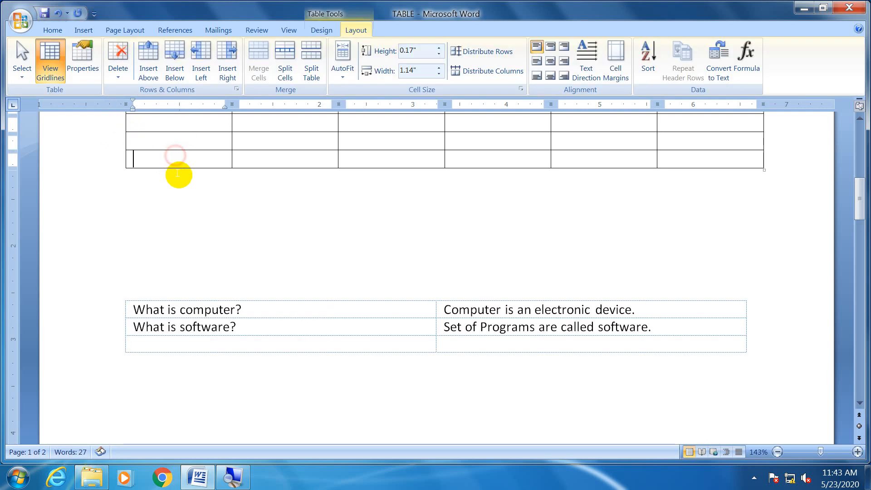
pyautogui.scroll(3, 178, 175)
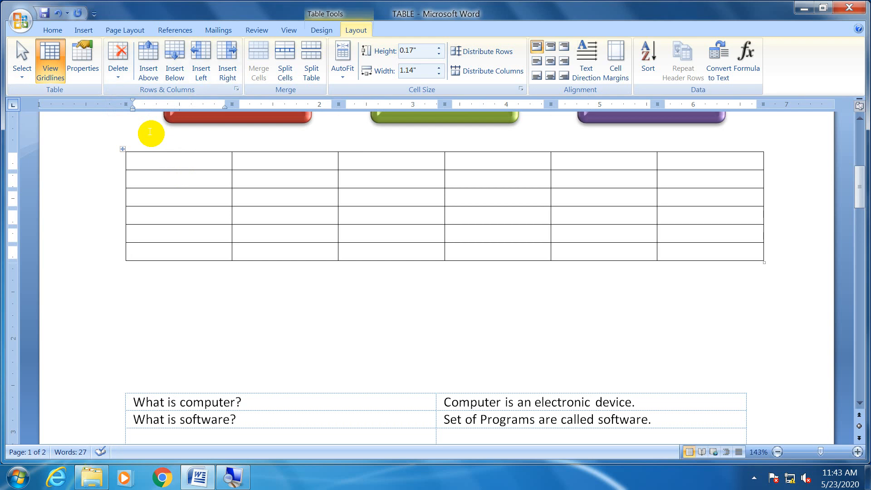
pyautogui.scroll(-6, 150, 132)
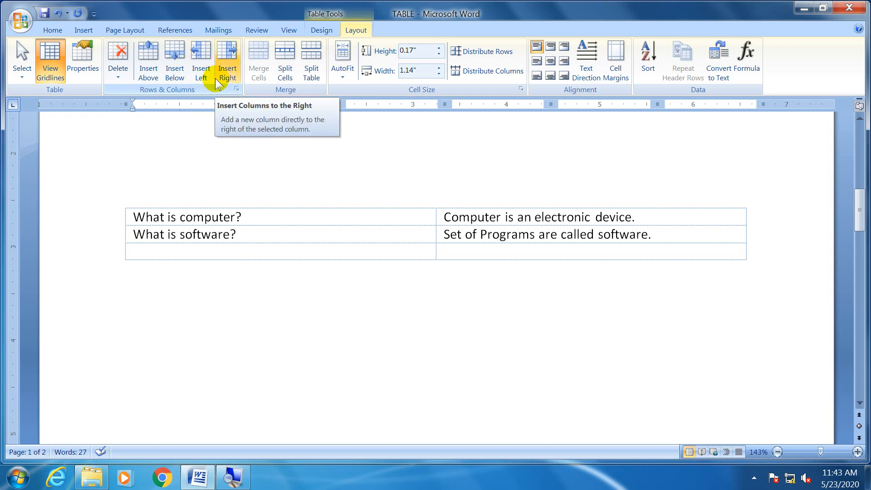
pyautogui.click(306, 238)
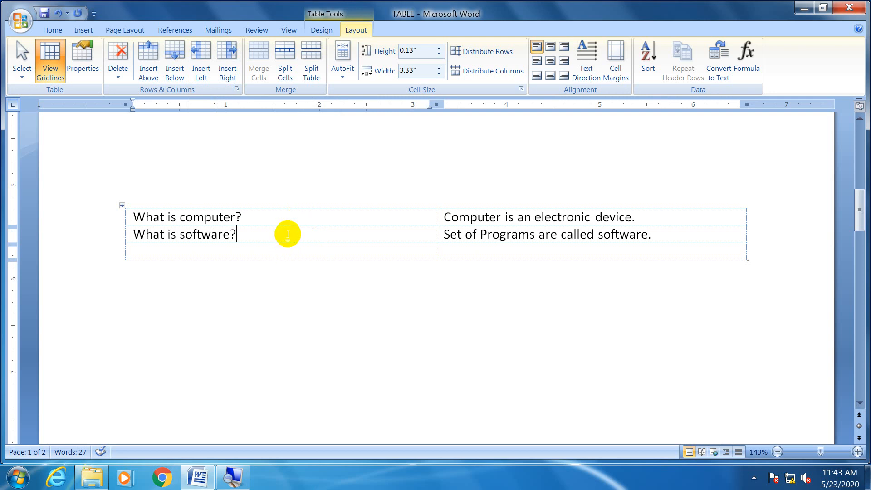
pyautogui.click(142, 56)
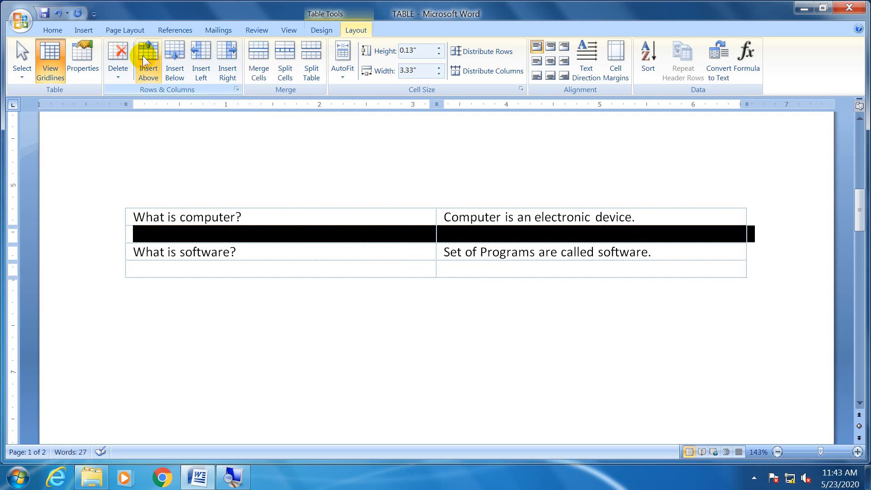
pyautogui.click(143, 55)
# Insert two empty rows below the "What is software?" row.
pyautogui.click(249, 273)
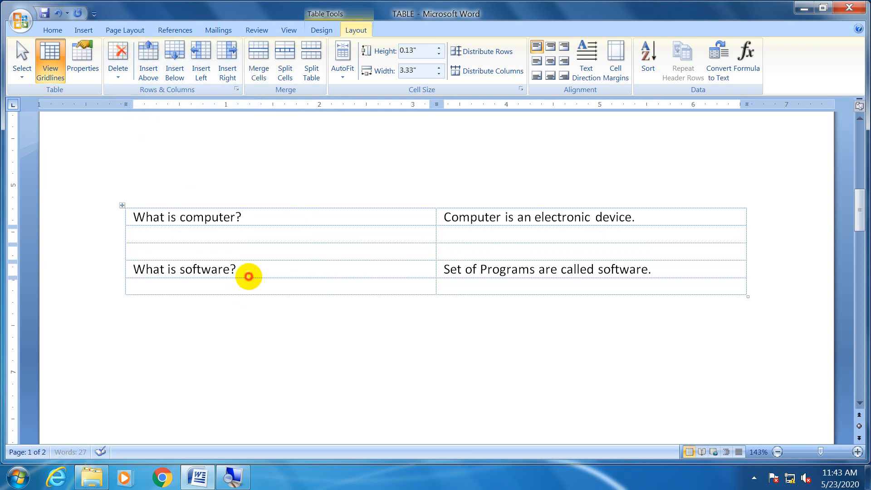
pyautogui.click(176, 62)
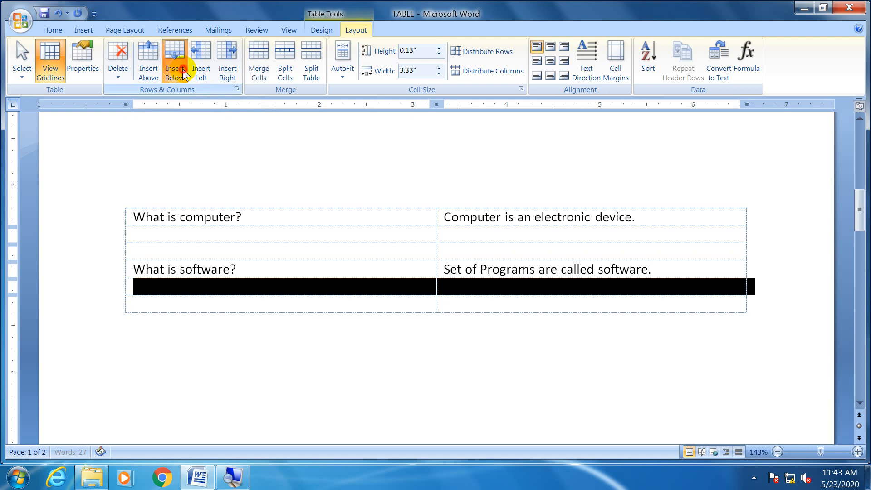
pyautogui.click(176, 61)
# Insert three rows at once above the three empty rows at the end of the question-and-answer table.
pyautogui.click(272, 254)
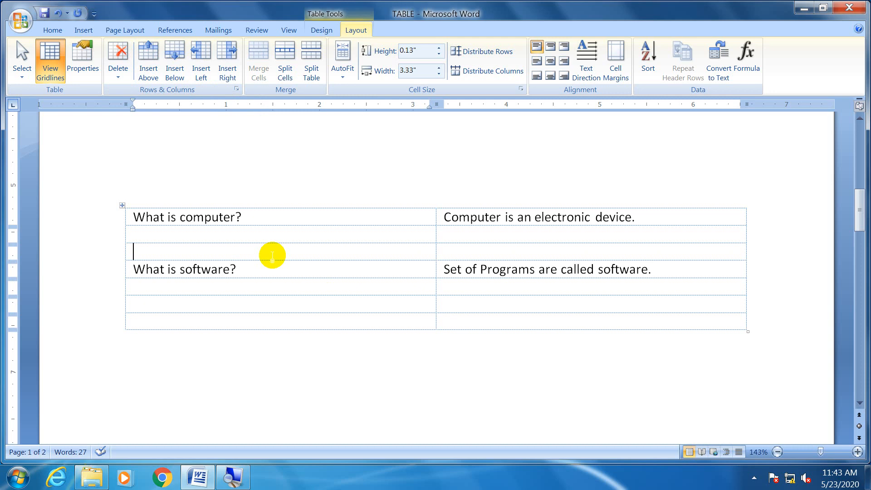
pyautogui.moveTo(256, 285); pyautogui.dragTo(254, 321)
pyautogui.click(149, 59)
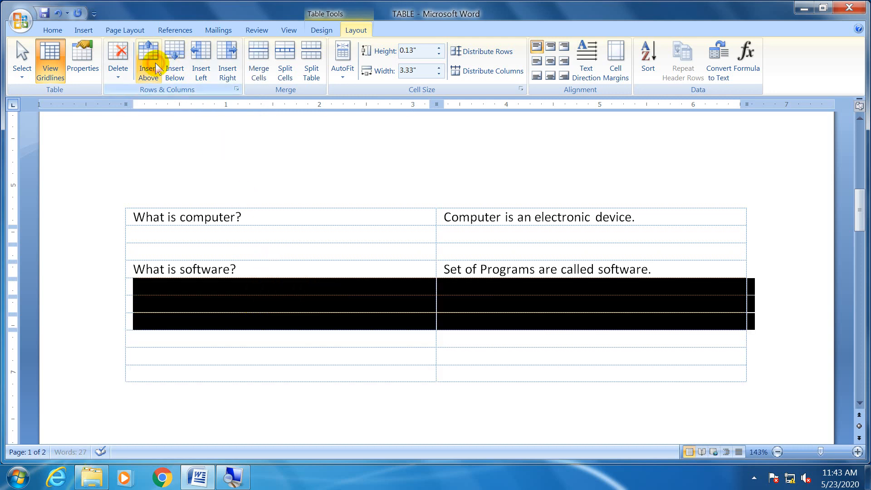
# Insert three rows below the first three empty rows under "What is software?", plus one more row directly below the third.
pyautogui.click(274, 318)
pyautogui.moveTo(193, 290); pyautogui.dragTo(192, 316)
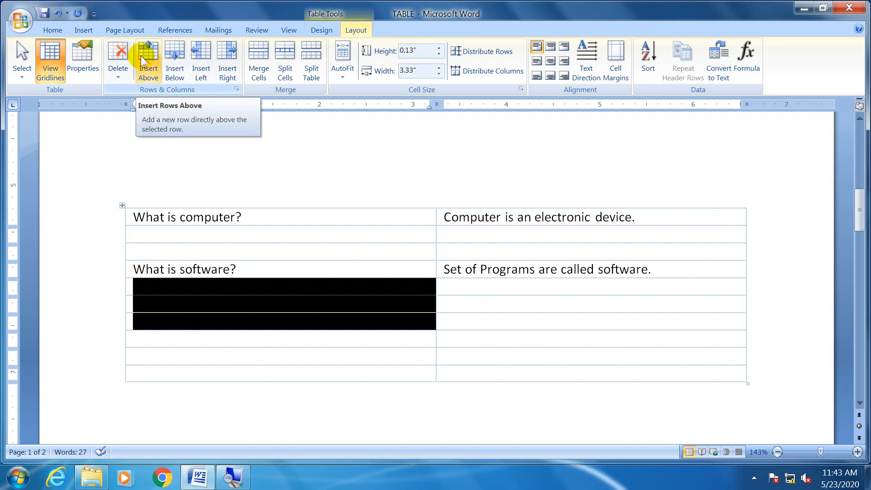
pyautogui.click(184, 57)
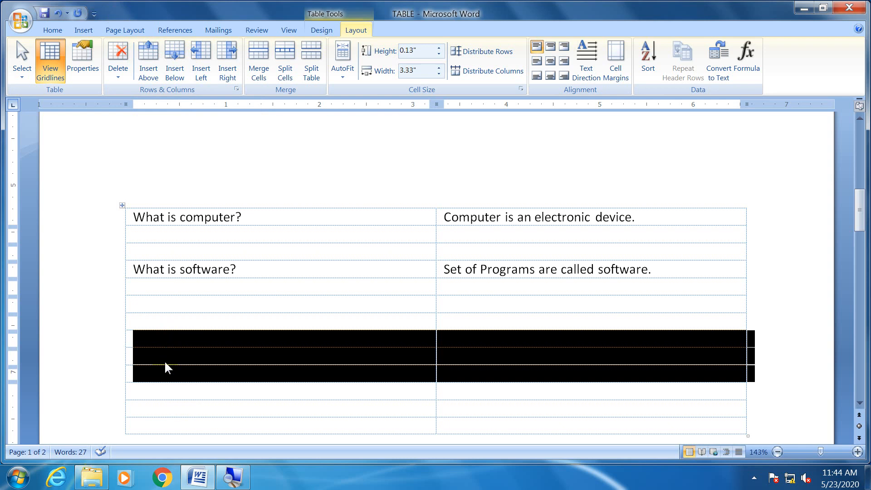
pyautogui.click(169, 320)
pyautogui.click(170, 50)
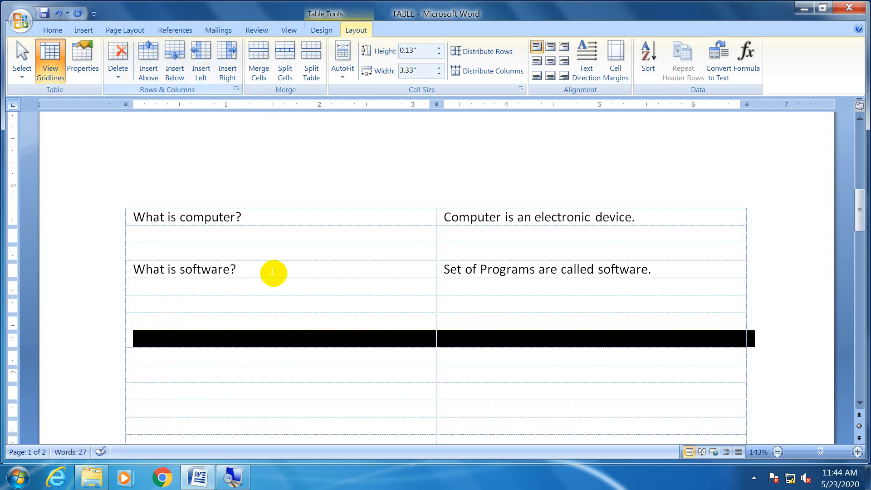
# Delete the last six empty rows of the question-and-answer table.
pyautogui.scroll(-3, 297, 307)
pyautogui.scroll(1, 298, 307)
pyautogui.click(201, 282)
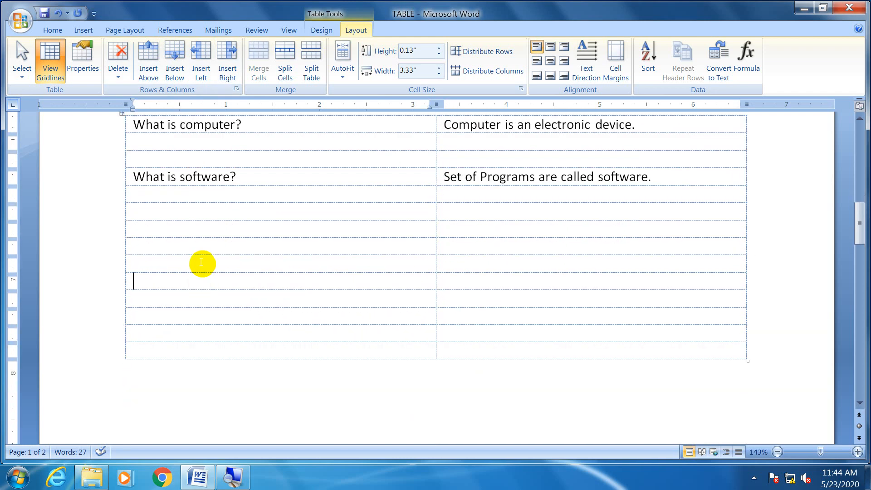
pyautogui.moveTo(179, 268); pyautogui.dragTo(181, 347)
pyautogui.click(118, 58)
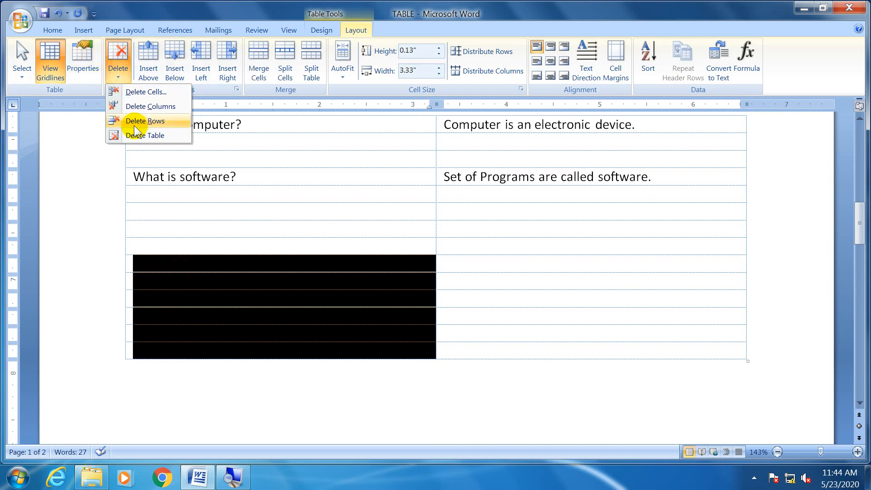
pyautogui.click(134, 121)
pyautogui.click(253, 207)
pyautogui.scroll(1, 269, 214)
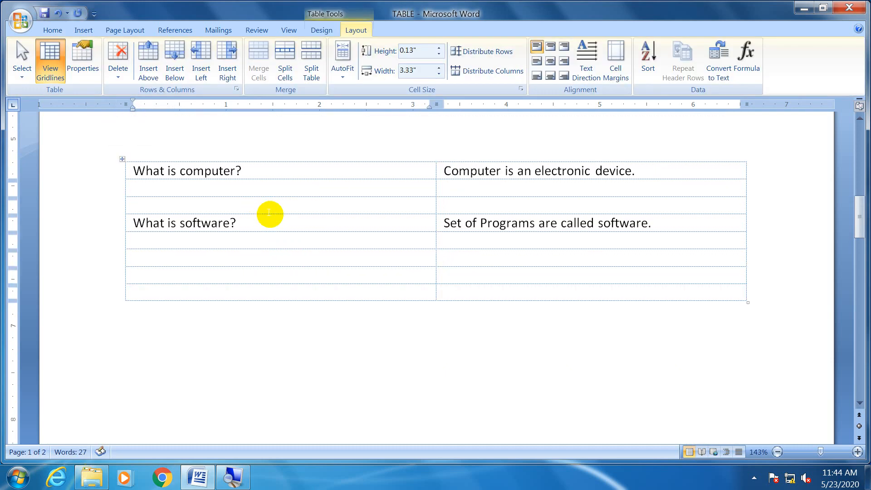
# In the red-header table on page 2, insert a column before the first column and another just after that new column.
pyautogui.scroll(1, 270, 214)
pyautogui.scroll(5, 321, 276)
pyautogui.scroll(-10, 322, 275)
pyautogui.scroll(-2, 322, 275)
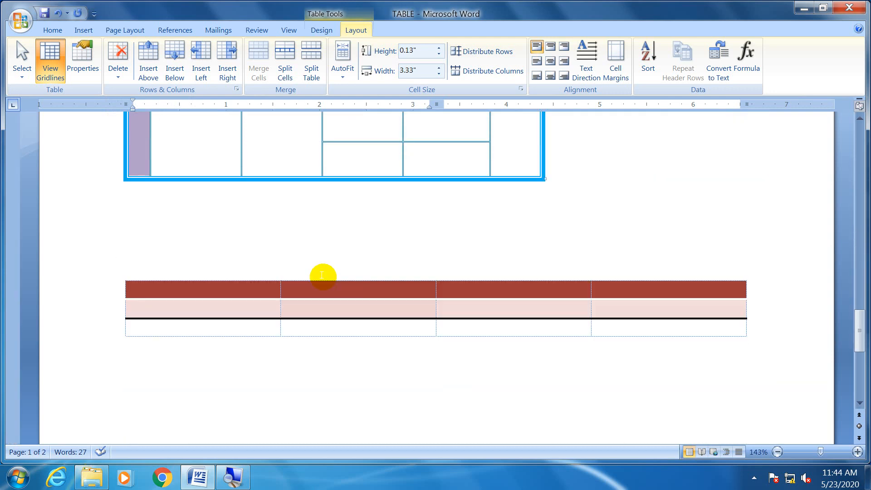
pyautogui.click(259, 309)
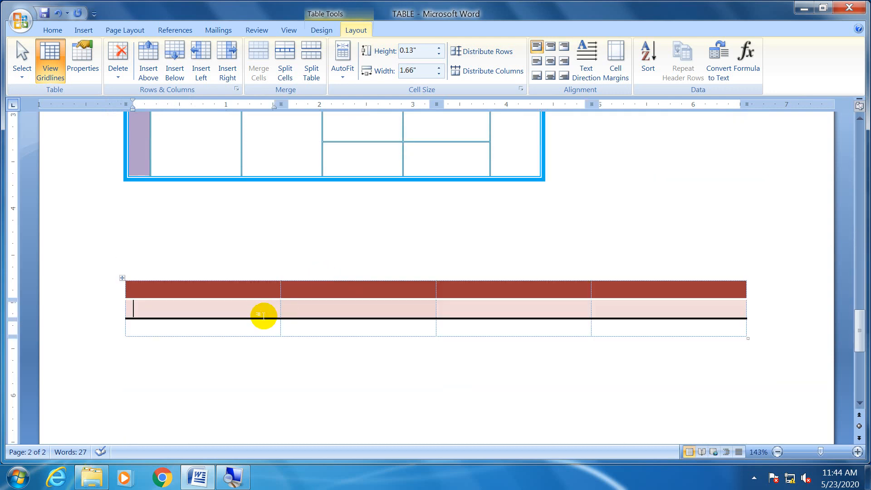
pyautogui.click(206, 73)
pyautogui.click(226, 74)
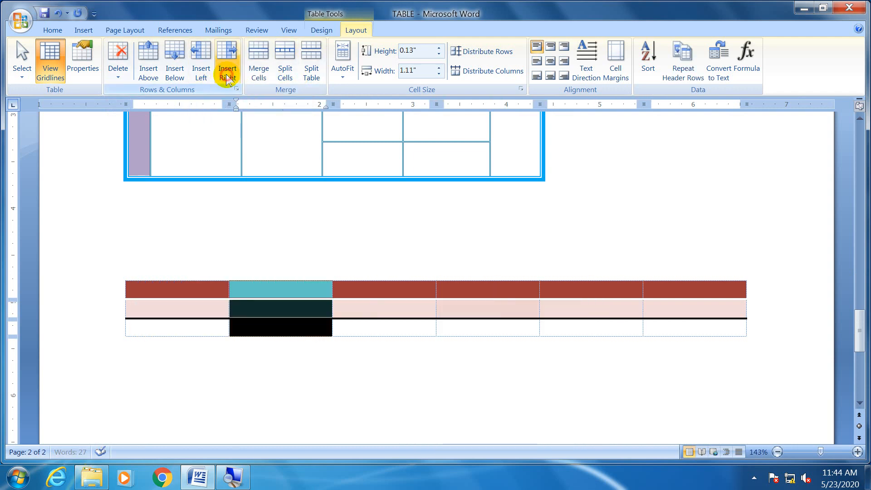
pyautogui.click(237, 281)
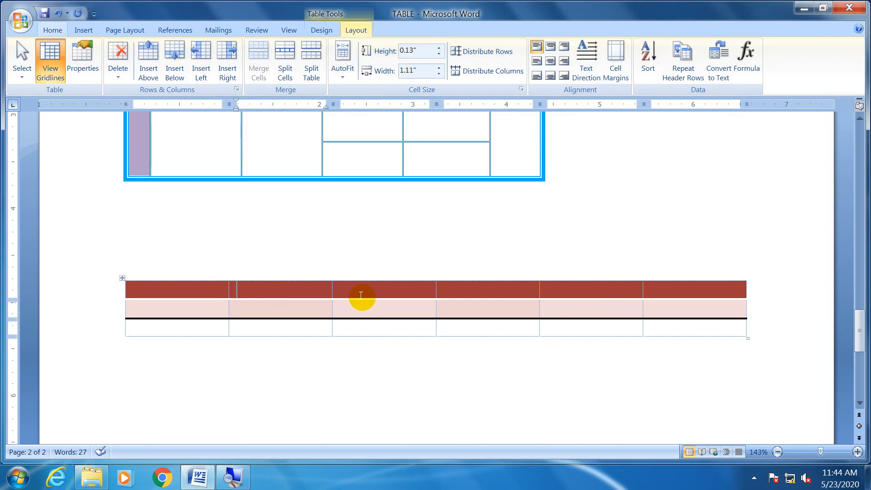
# Apply the plain black-lined grid table style to the whole red-header table on page 2.
pyautogui.click(121, 277)
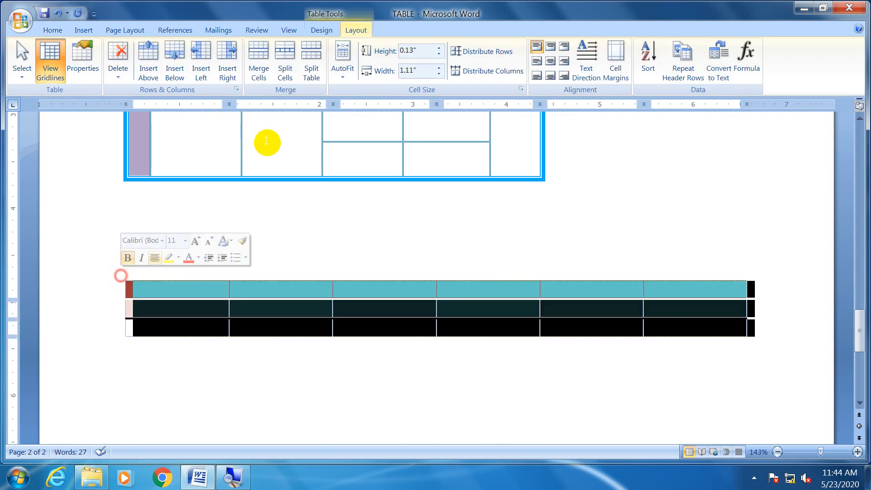
pyautogui.click(323, 30)
pyautogui.click(480, 73)
pyautogui.moveTo(482, 187); pyautogui.dragTo(486, 50)
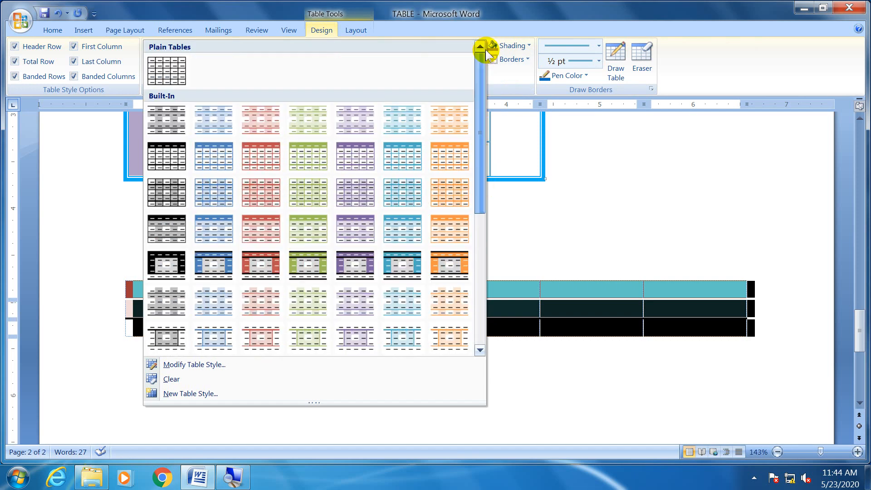
pyautogui.click(166, 67)
pyautogui.click(347, 325)
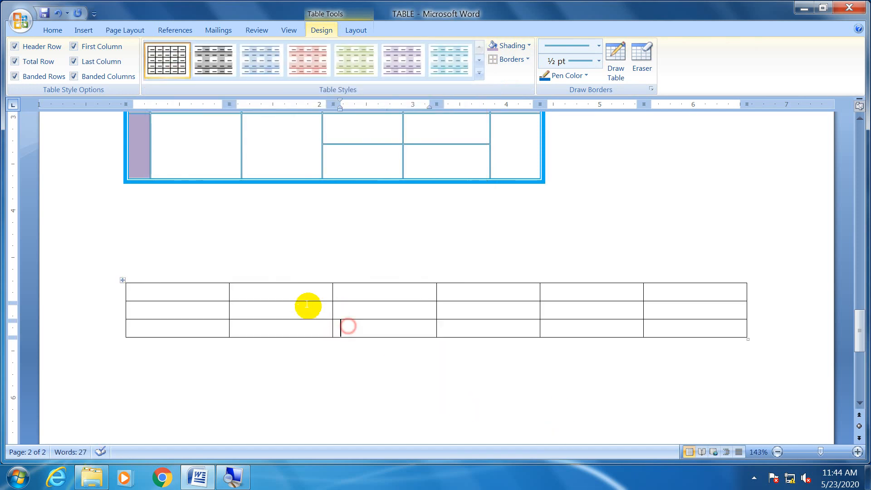
pyautogui.moveTo(210, 292); pyautogui.dragTo(712, 326)
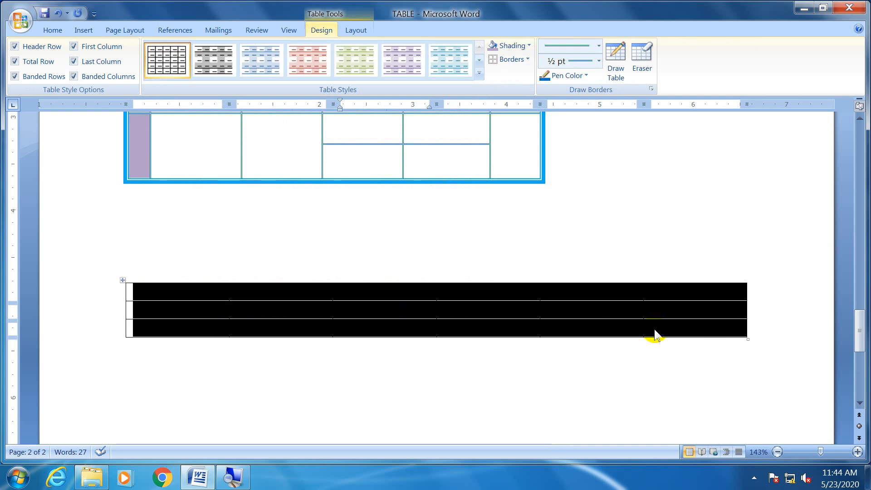
pyautogui.click(440, 310)
# Shade the third column of the plain grid table light purple.
pyautogui.click(404, 282)
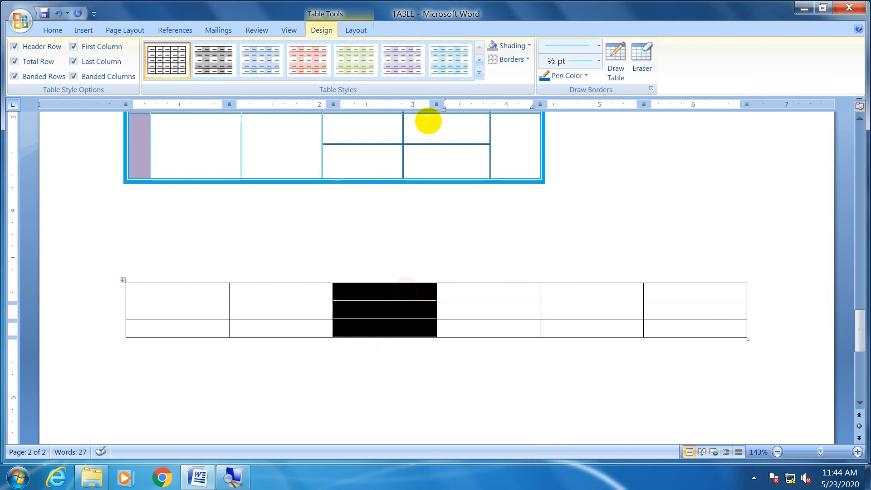
pyautogui.click(356, 30)
pyautogui.click(322, 30)
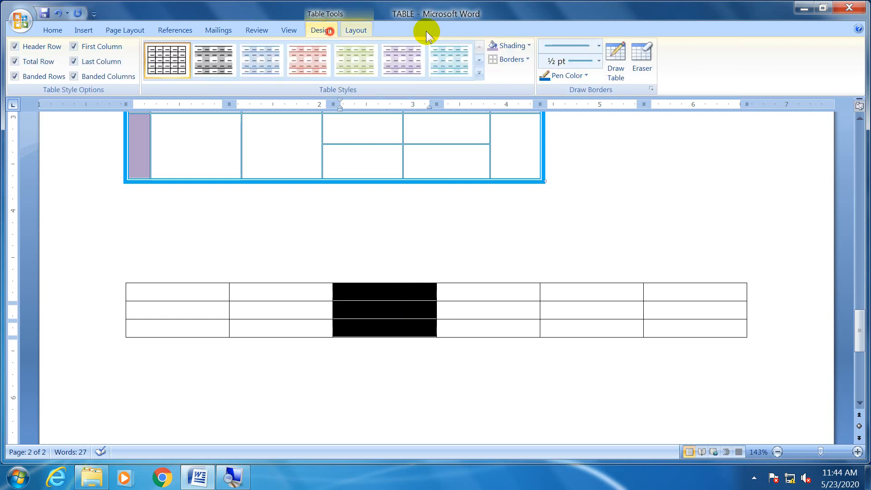
pyautogui.click(526, 46)
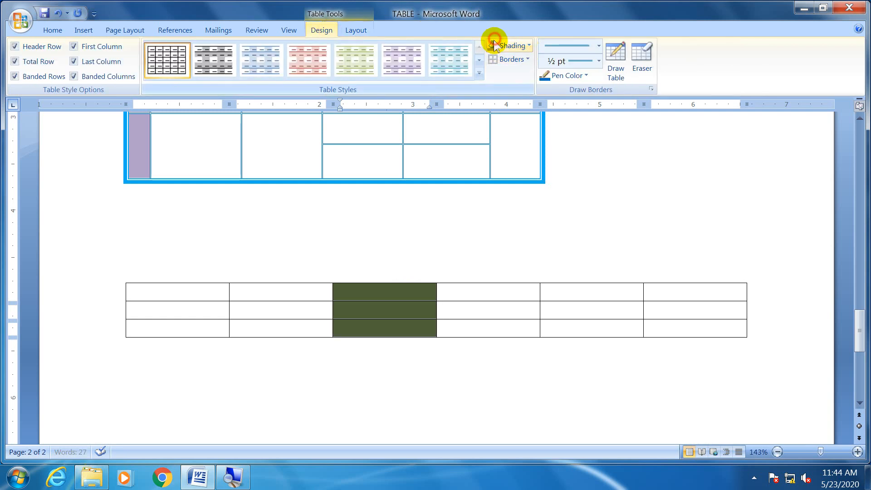
pyautogui.click(416, 305)
# Insert a new column directly before the second column of the table with the purple column.
pyautogui.moveTo(298, 295); pyautogui.dragTo(195, 295)
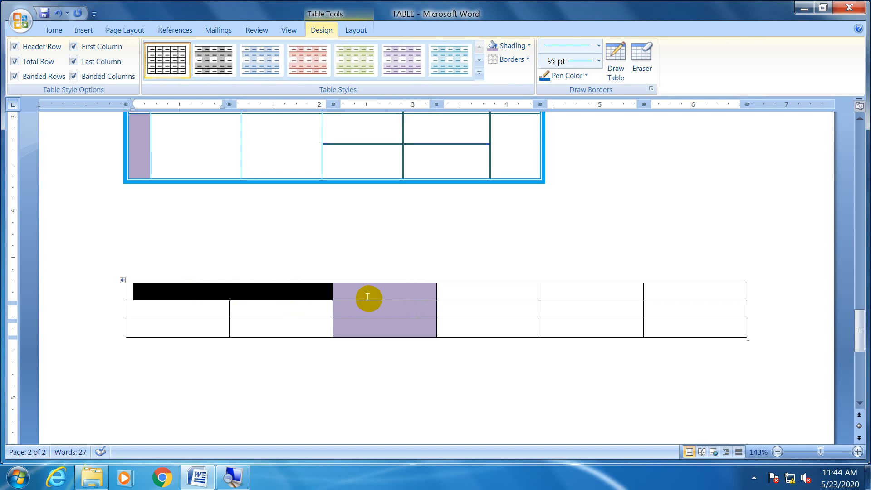
pyautogui.moveTo(508, 291); pyautogui.dragTo(715, 288)
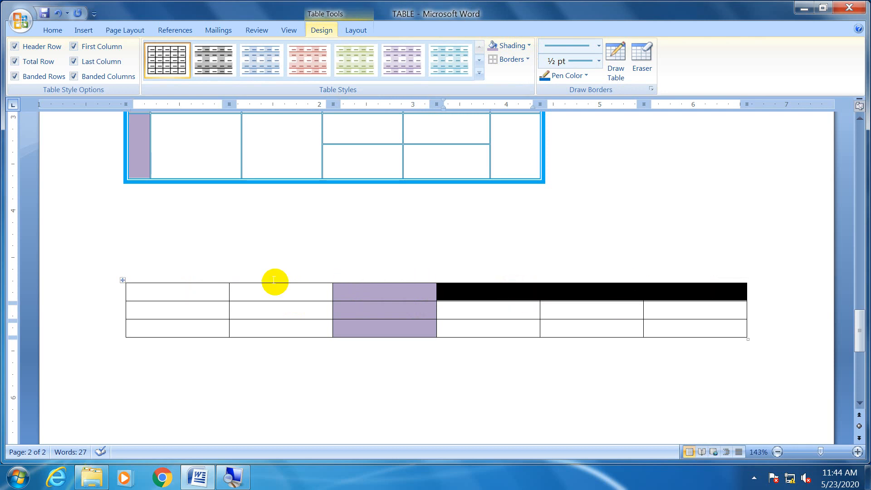
pyautogui.click(260, 289)
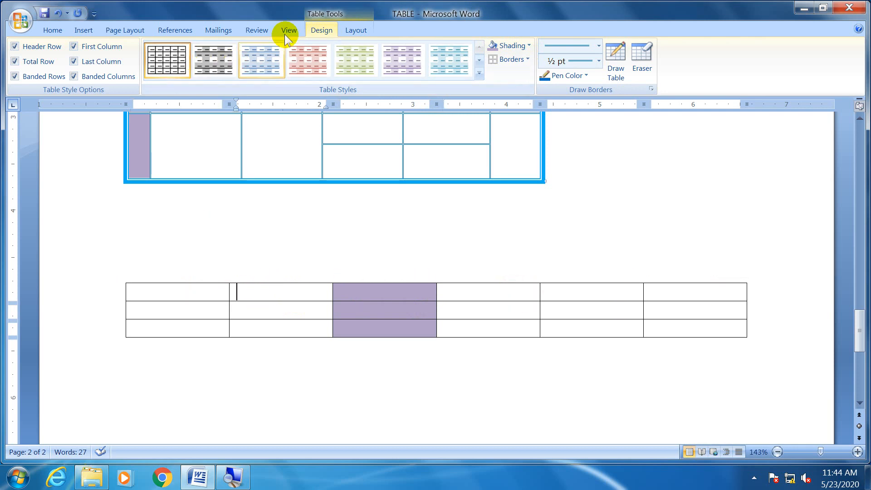
pyautogui.click(354, 29)
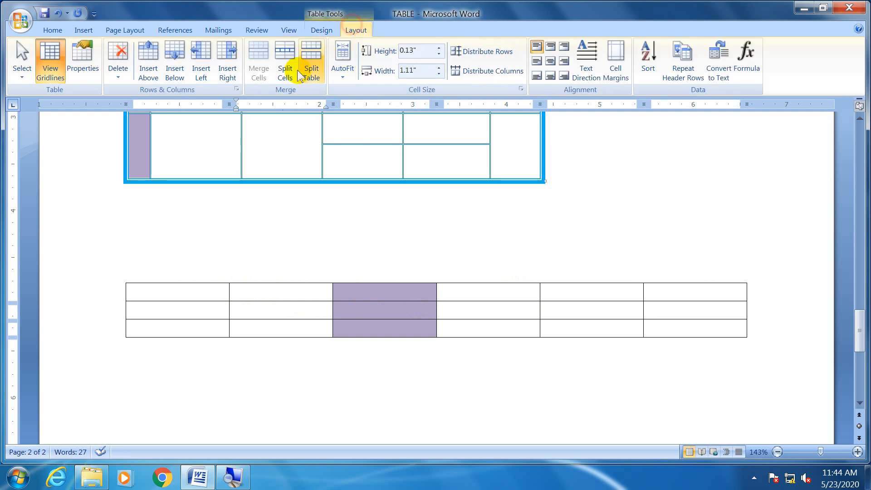
pyautogui.click(211, 72)
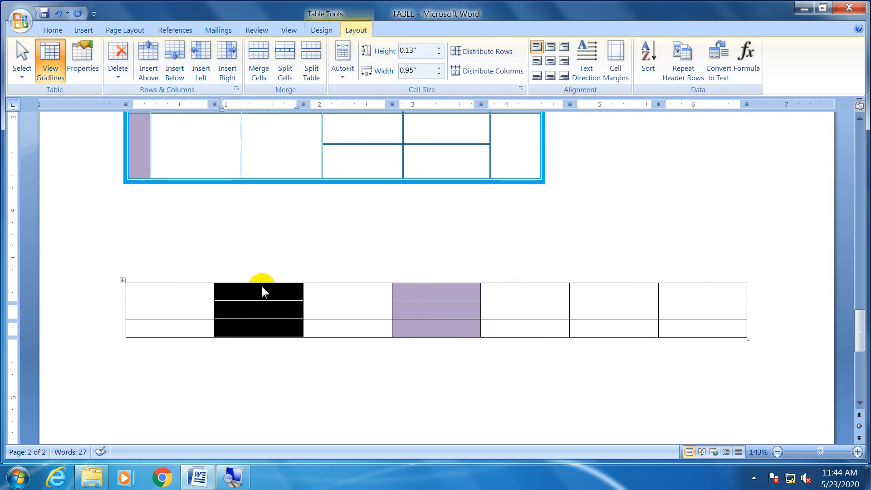
# Merge the three first-row cells that precede the purple column into one cell.
pyautogui.click(342, 294)
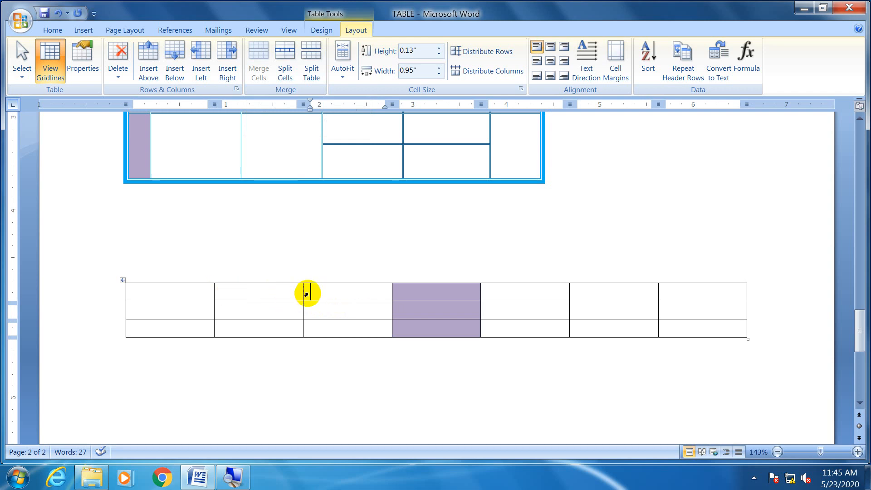
pyautogui.moveTo(311, 292); pyautogui.dragTo(181, 286)
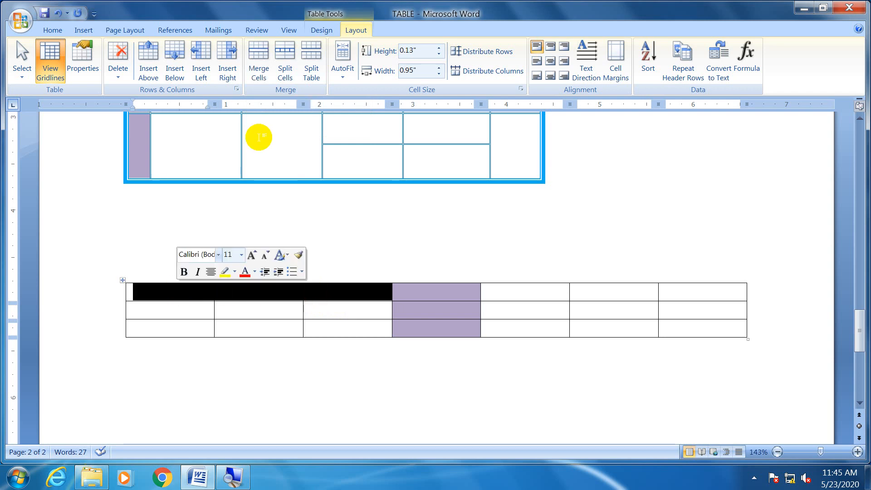
pyautogui.click(255, 65)
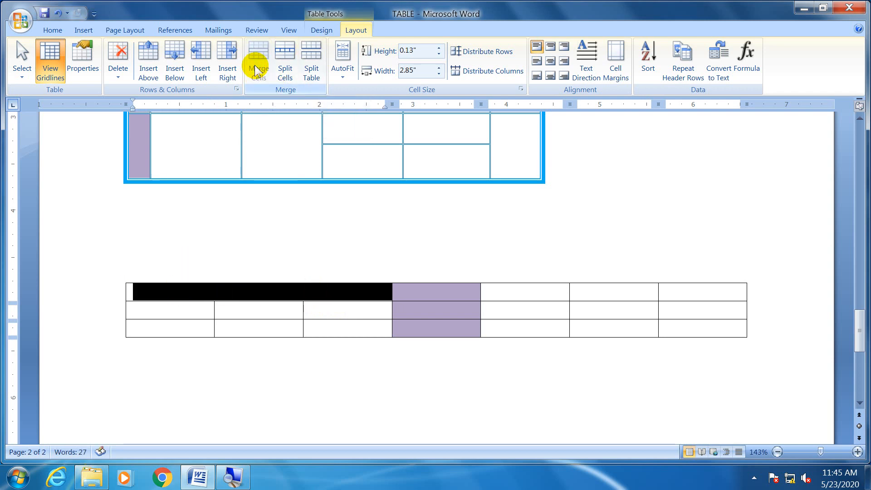
pyautogui.click(311, 292)
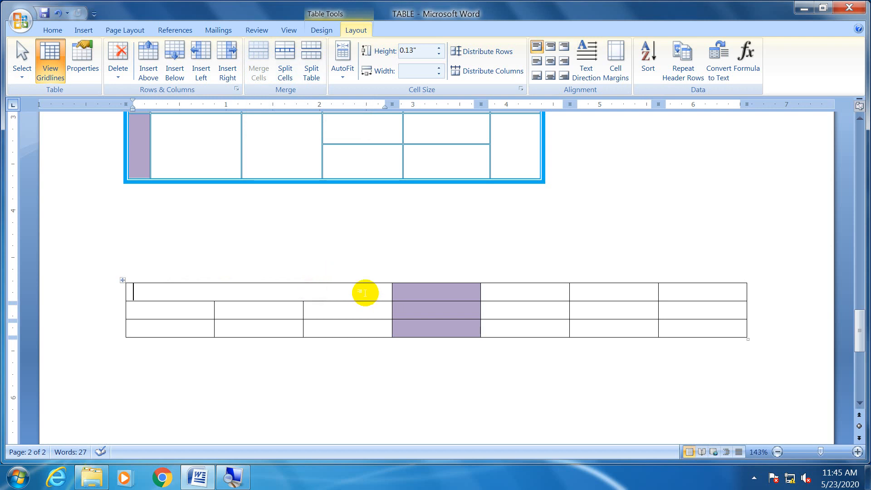
# Split the merged first-row cell into 5 columns and 1 row.
pyautogui.click(278, 68)
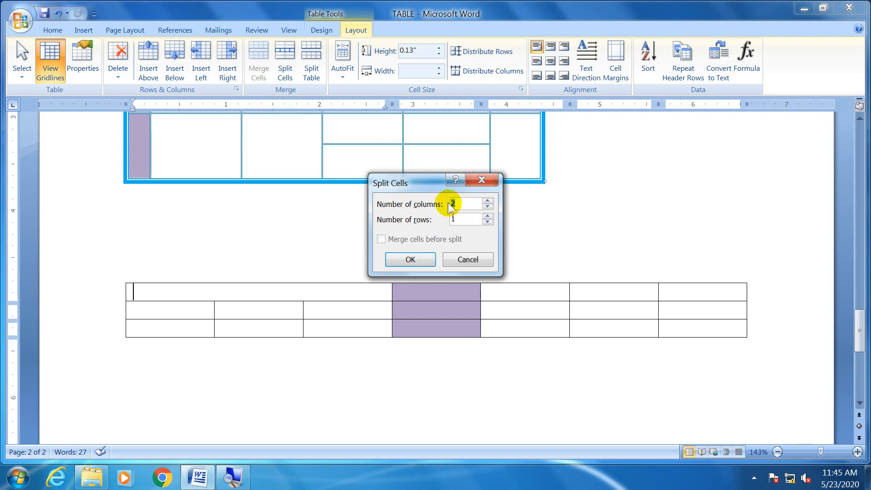
pyautogui.write('5')
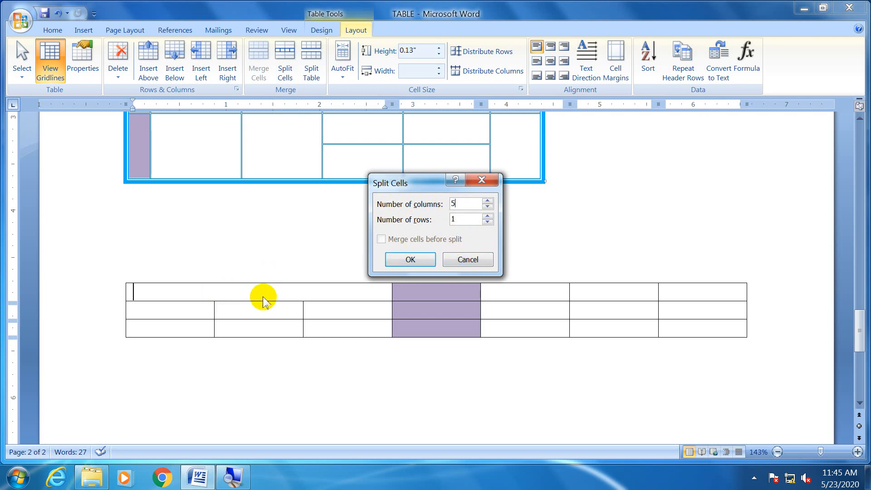
pyautogui.click(409, 260)
pyautogui.click(314, 293)
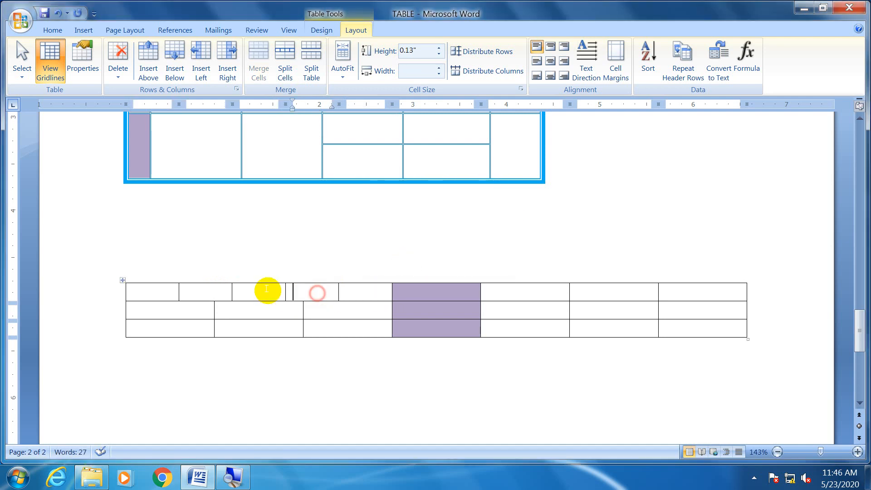
pyautogui.click(216, 293)
pyautogui.click(159, 288)
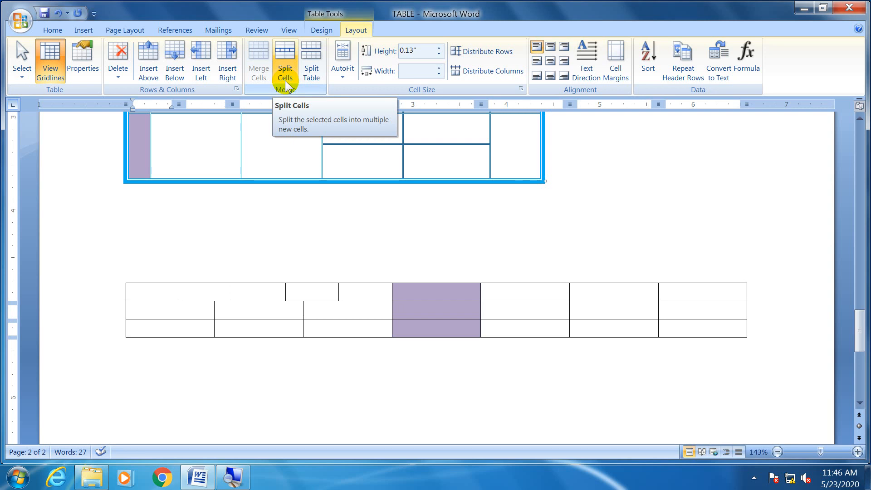
# Undo the cell split and the cell merge in the table's first row.
pyautogui.hotkey('ctrl', 'z')
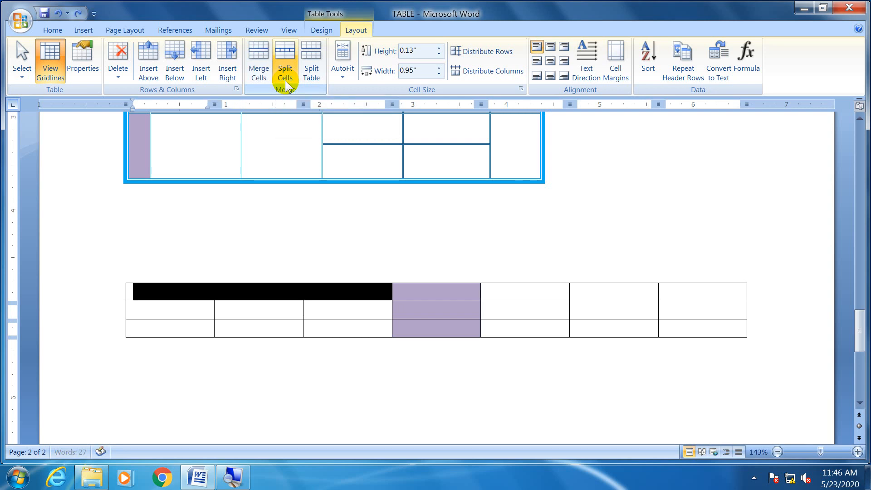
pyautogui.click(280, 303)
pyautogui.click(319, 293)
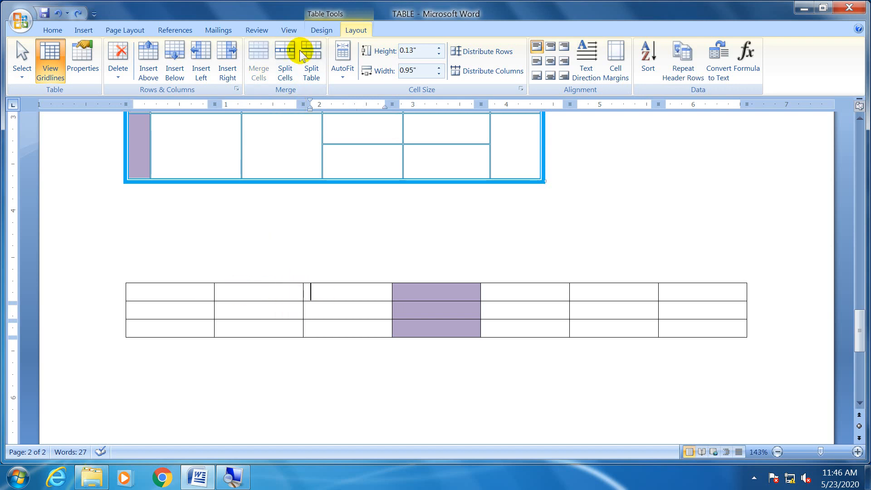
# Add five rows below the last row of the table with the purple column.
pyautogui.scroll(-4, 301, 287)
pyautogui.scroll(4, 295, 279)
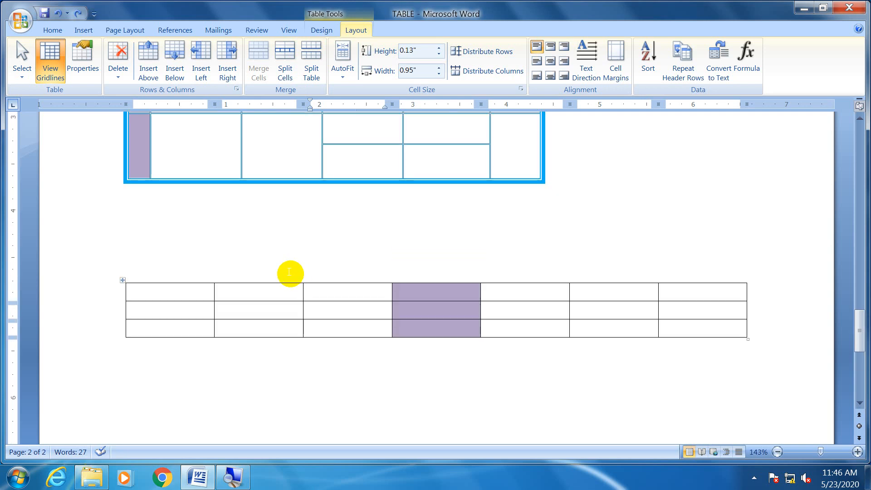
pyautogui.moveTo(167, 331); pyautogui.dragTo(625, 315)
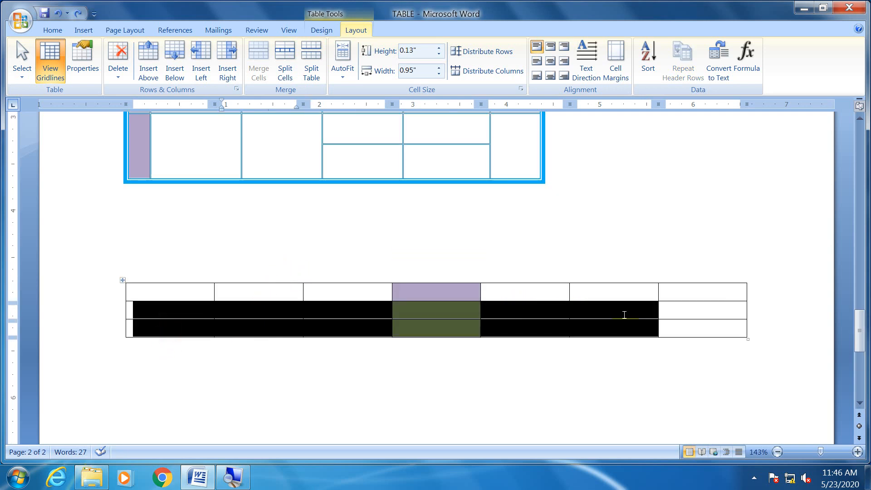
pyautogui.click(202, 333)
pyautogui.click(175, 71)
pyautogui.click(173, 69)
pyautogui.click(172, 69)
pyautogui.click(172, 69)
pyautogui.click(172, 70)
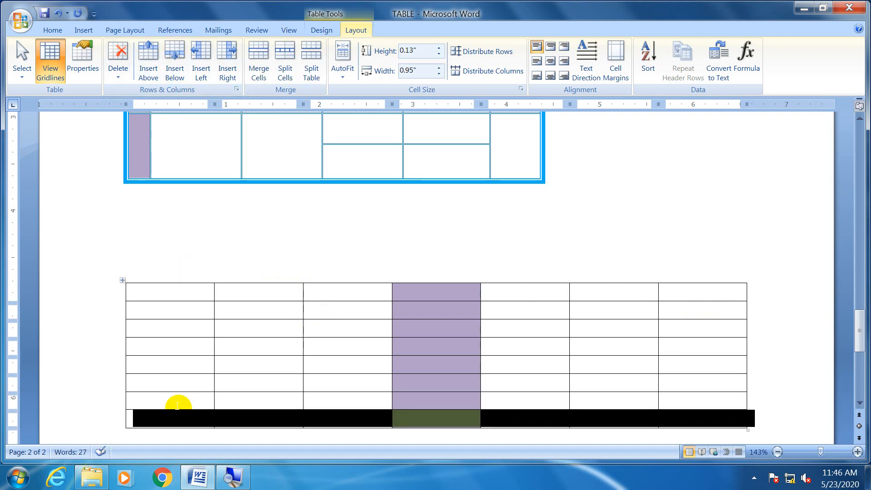
# Shade the entire fifth row of the table with the standard red colour.
pyautogui.moveTo(164, 363); pyautogui.dragTo(745, 356)
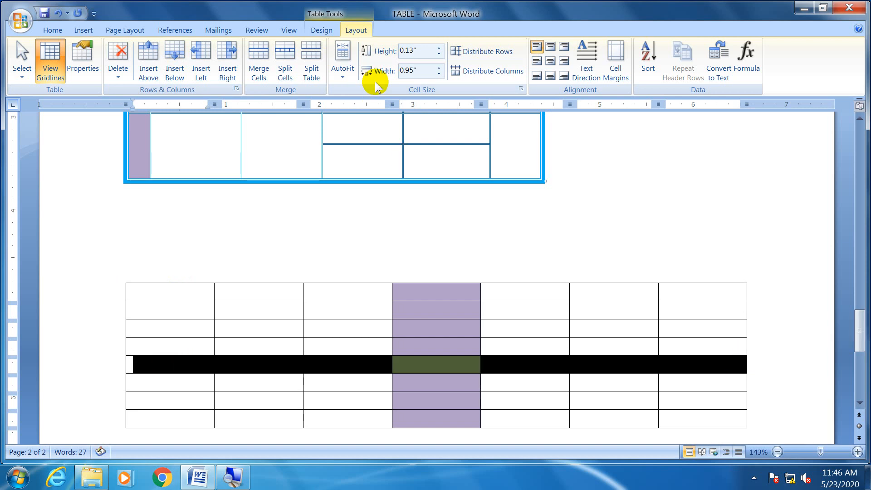
pyautogui.click(321, 29)
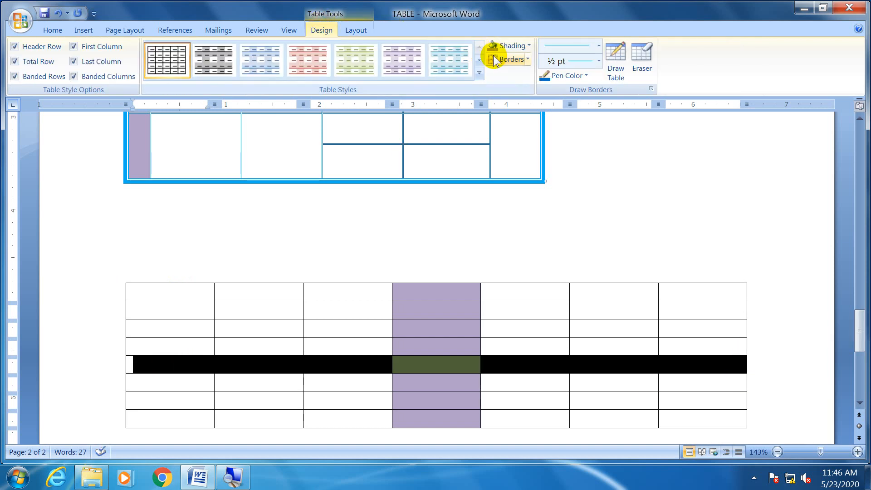
pyautogui.click(530, 46)
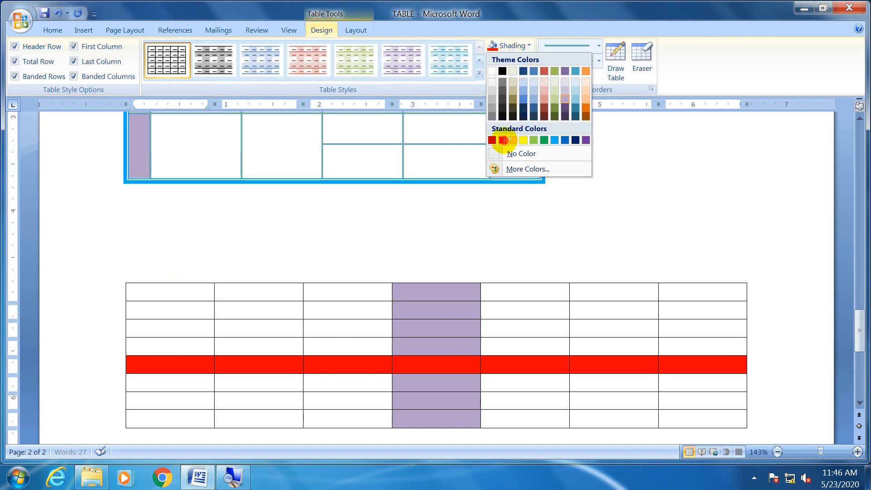
pyautogui.click(501, 140)
pyautogui.click(172, 371)
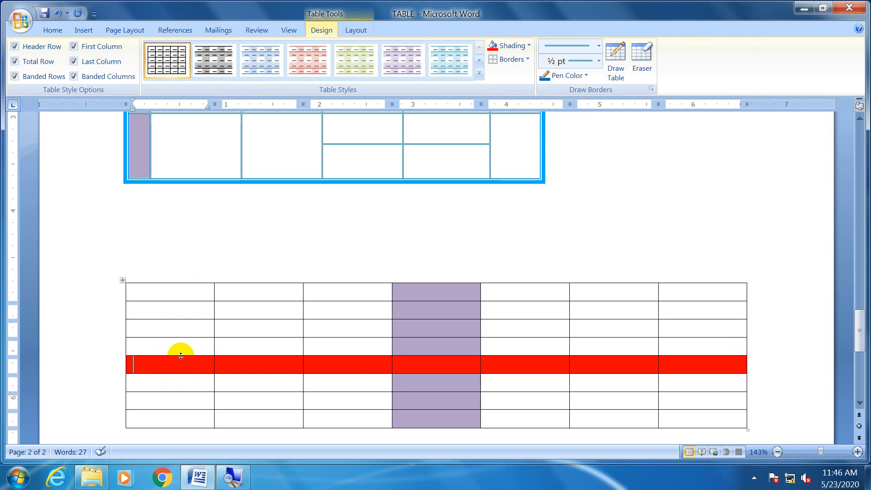
# Split the table in two at the red row, making that row the first row of the second table.
pyautogui.click(171, 291)
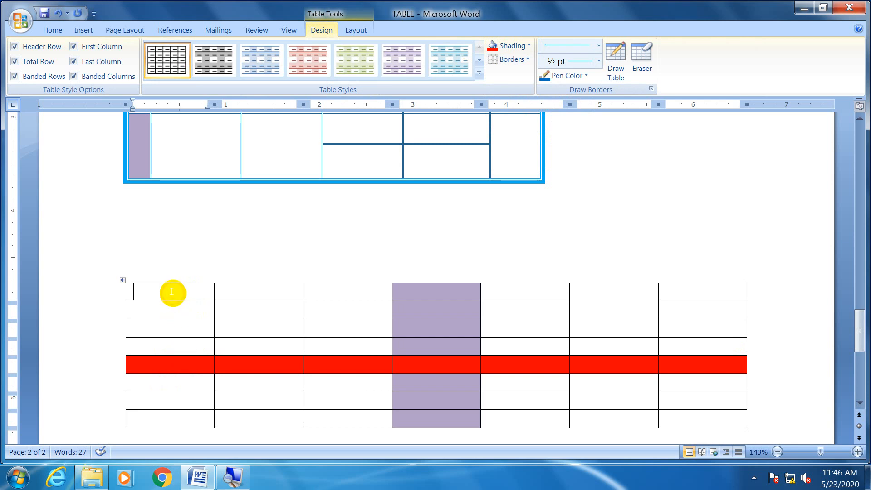
pyautogui.click(165, 368)
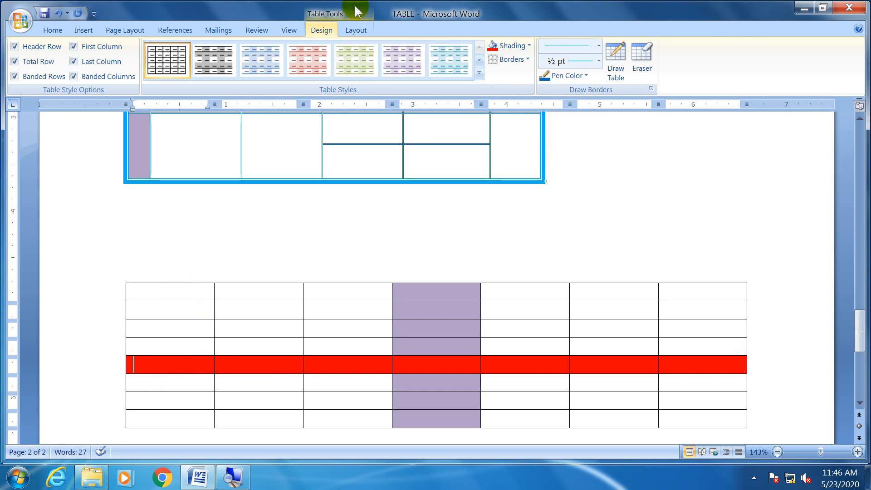
pyautogui.click(356, 29)
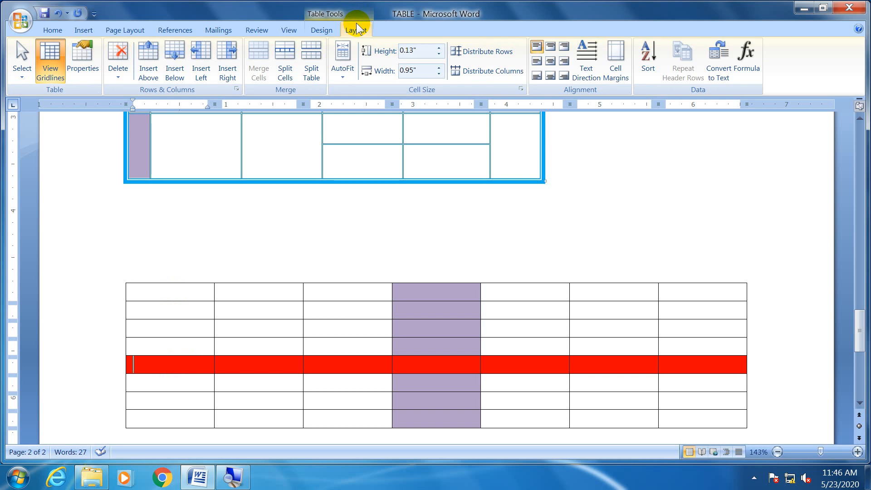
pyautogui.click(306, 68)
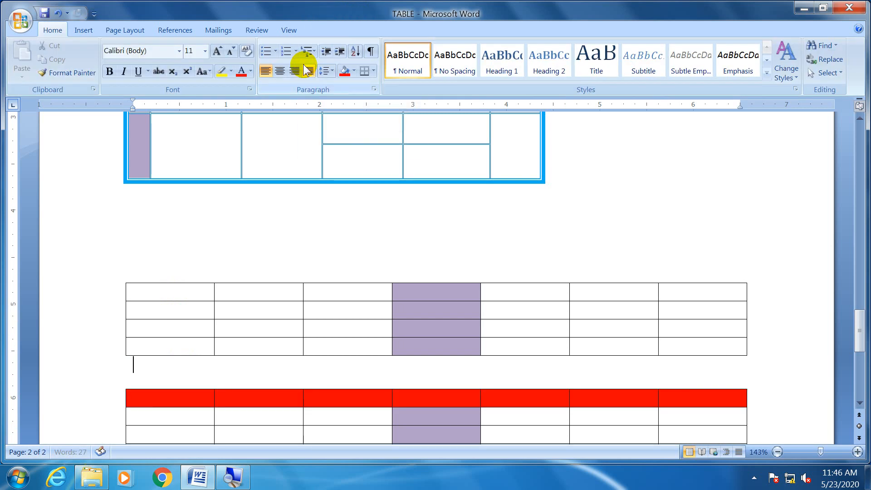
pyautogui.scroll(-3, 298, 379)
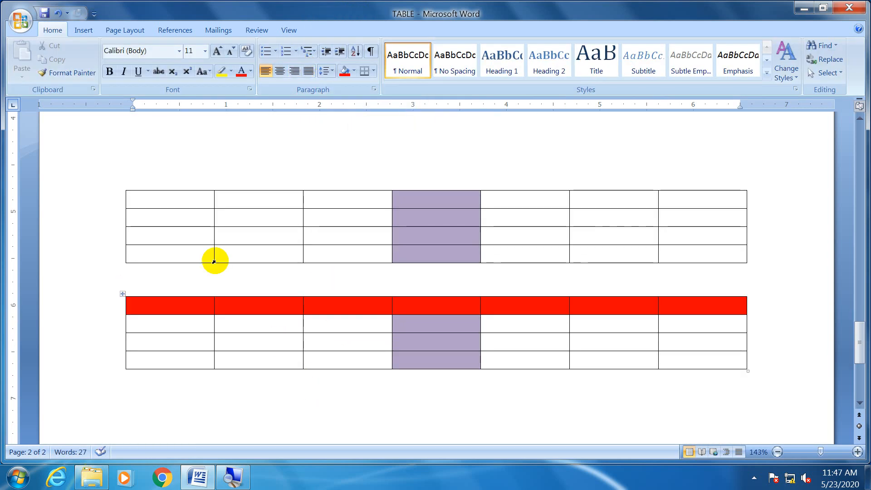
pyautogui.click(182, 204)
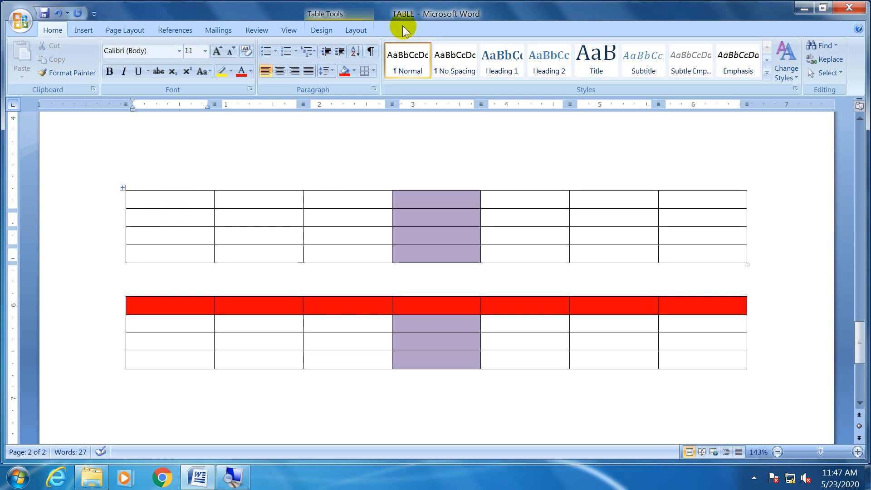
# Look through the AutoFit options available for the upper table.
pyautogui.click(356, 30)
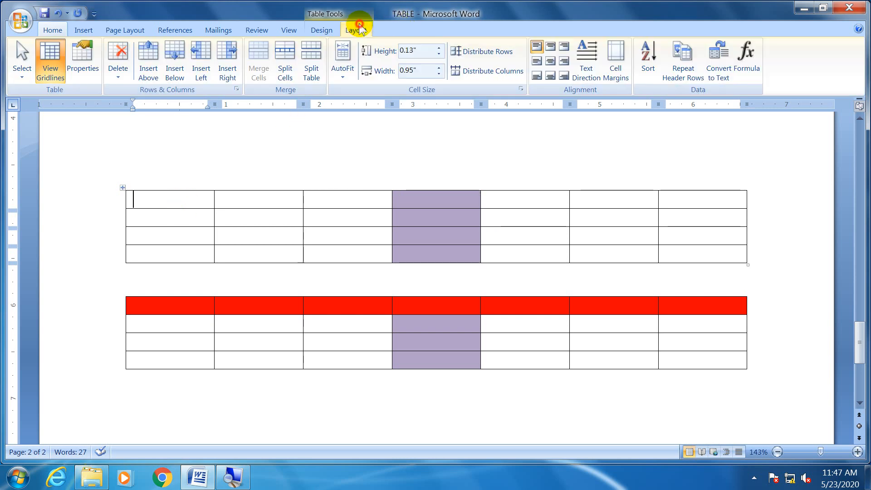
pyautogui.click(345, 80)
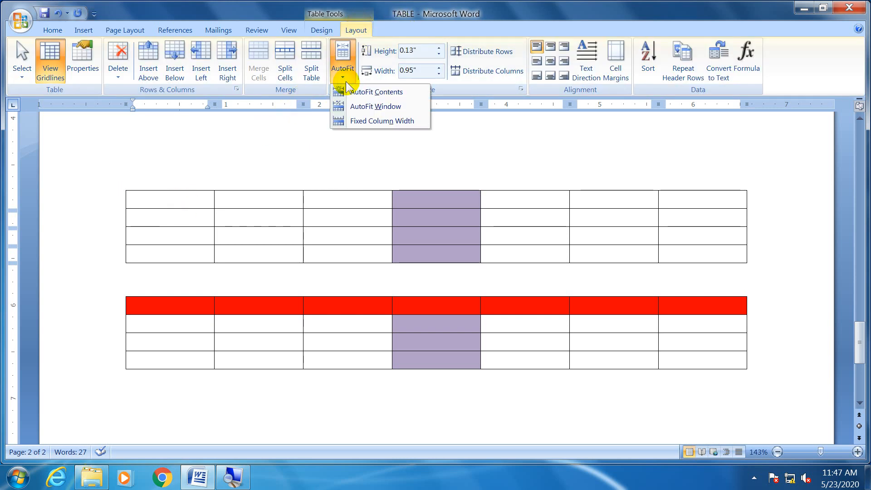
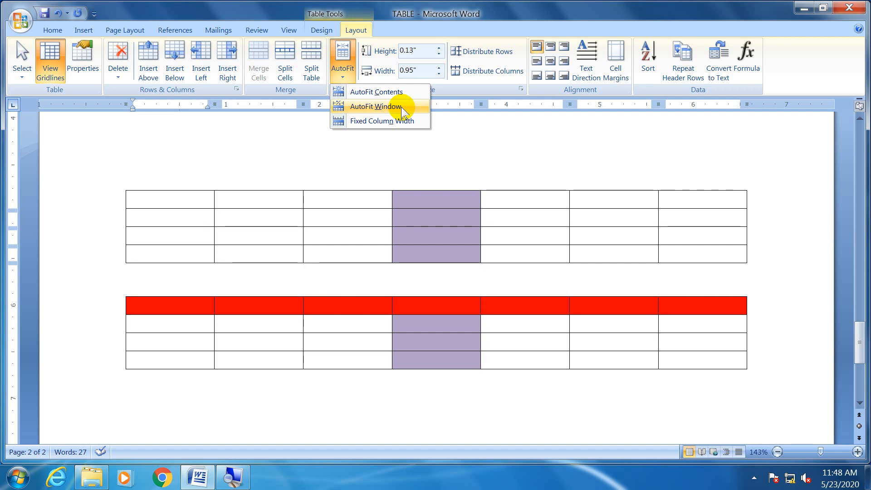
pyautogui.click(196, 201)
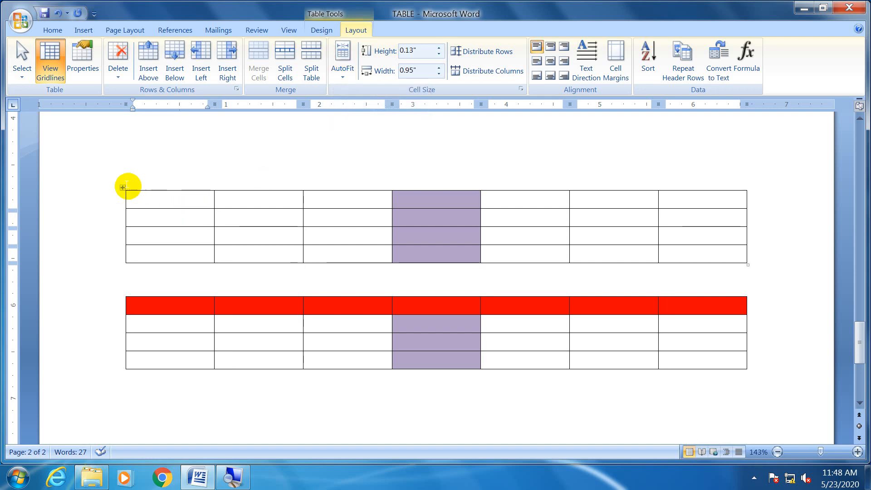
# Enter the headings Name, Subject and Marks in the first three cells of the upper table's first row.
pyautogui.click(167, 203)
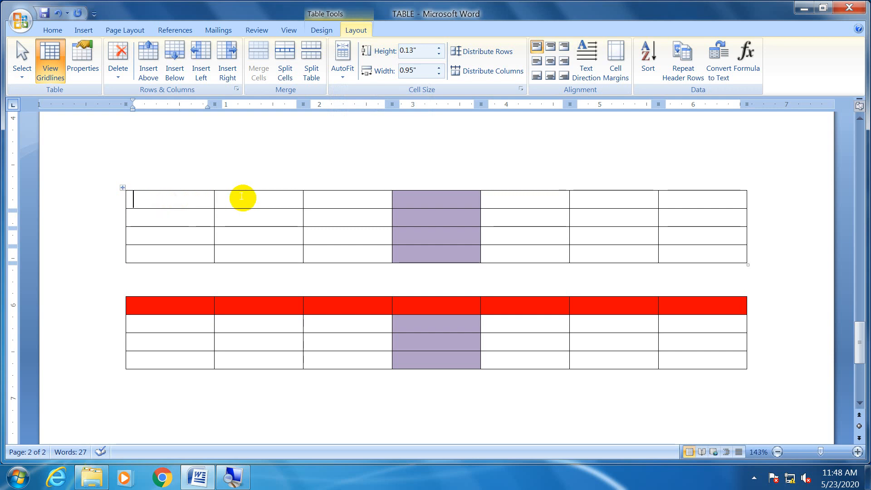
pyautogui.write('Name')
pyautogui.click(243, 198)
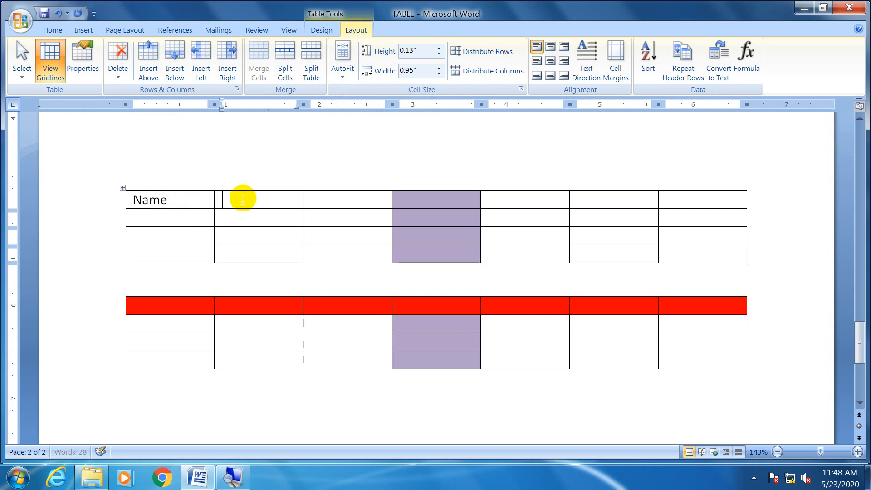
pyautogui.write('Subject')
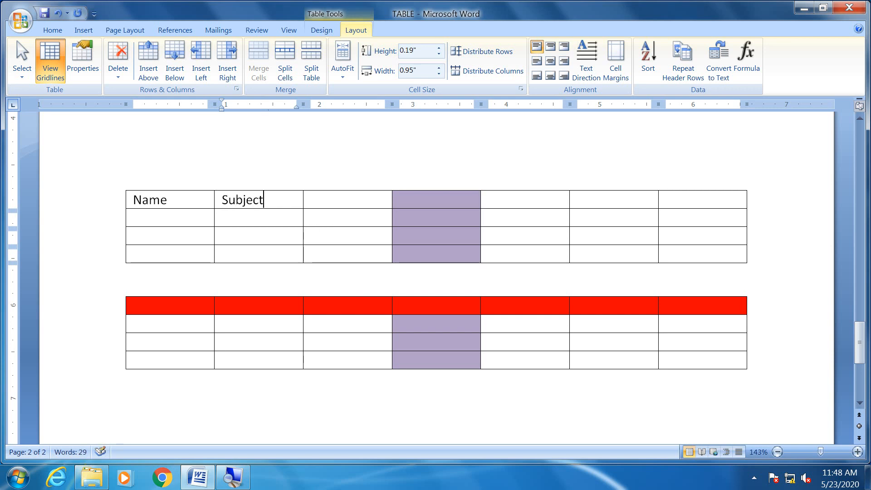
pyautogui.press('Tab')
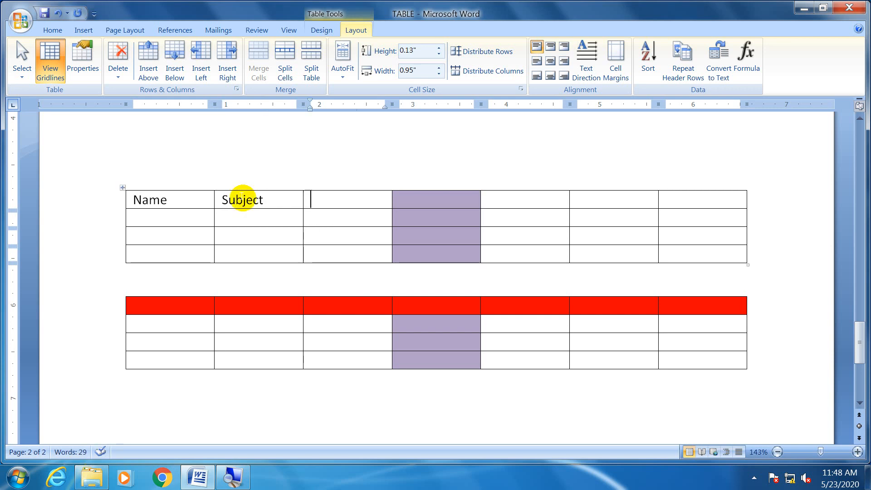
pyautogui.write('Marsk')
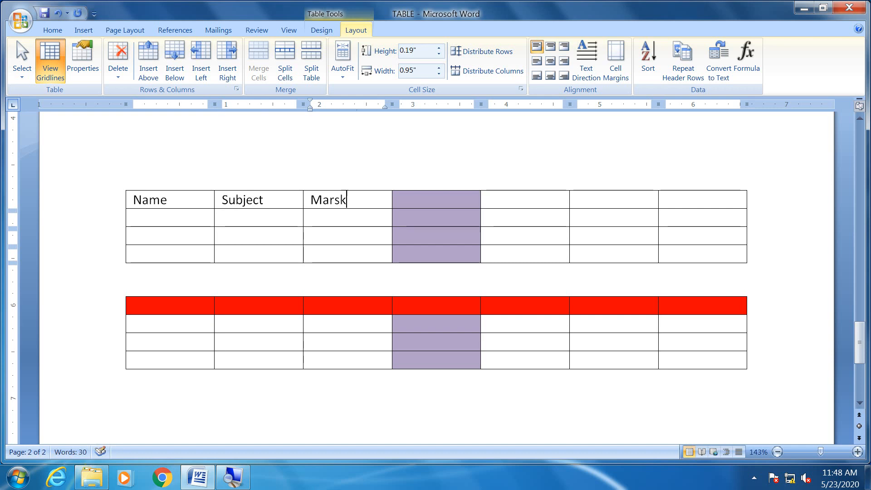
pyautogui.press('F12')
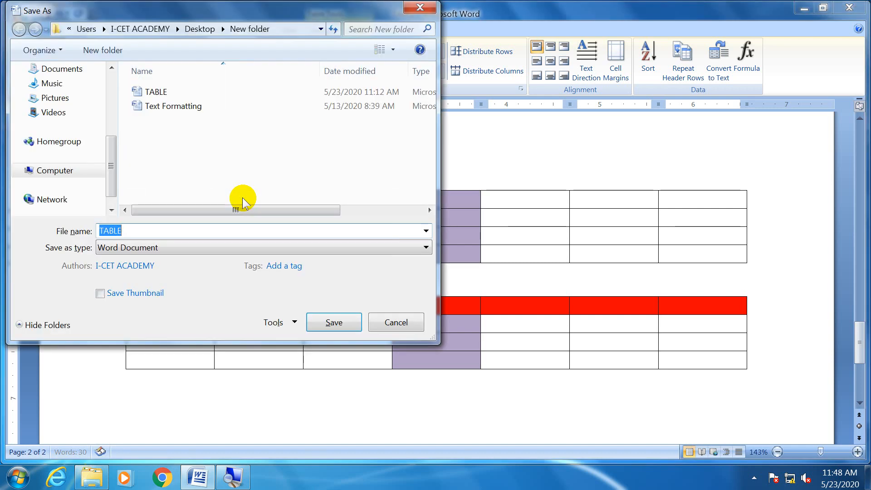
pyautogui.press('Return')
pyautogui.write('rs')
pyautogui.press('BackSpace')
pyautogui.write('ks')
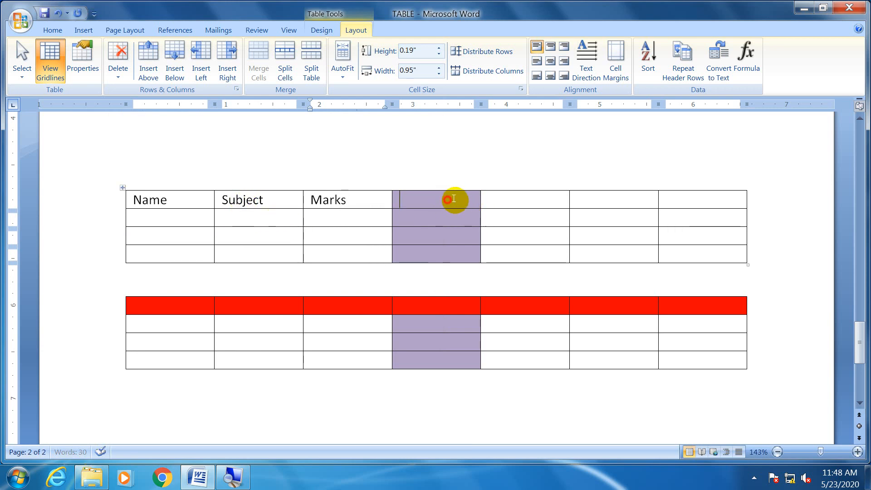
# Delete the four empty columns after the Marks column in the upper table.
pyautogui.moveTo(451, 199); pyautogui.dragTo(694, 262)
pyautogui.click(118, 64)
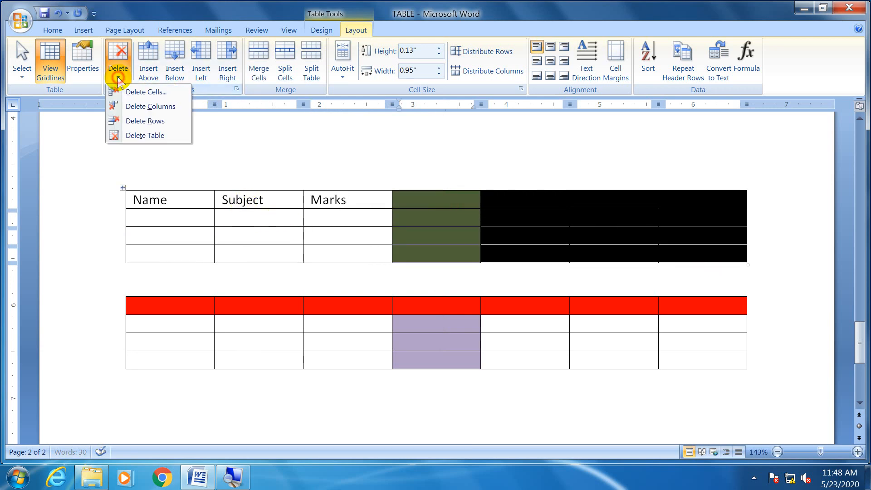
pyautogui.click(155, 107)
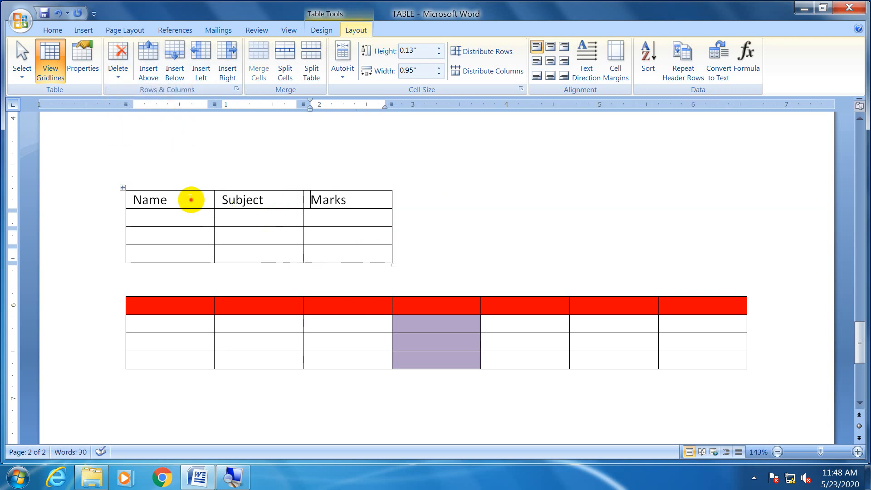
# Apply AutoFit Contents to the entire upper table.
pyautogui.click(123, 189)
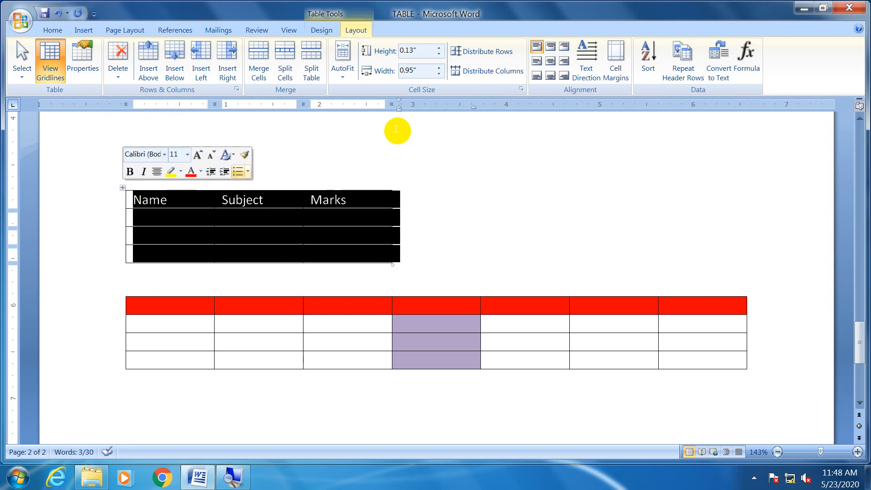
pyautogui.click(342, 78)
pyautogui.click(346, 93)
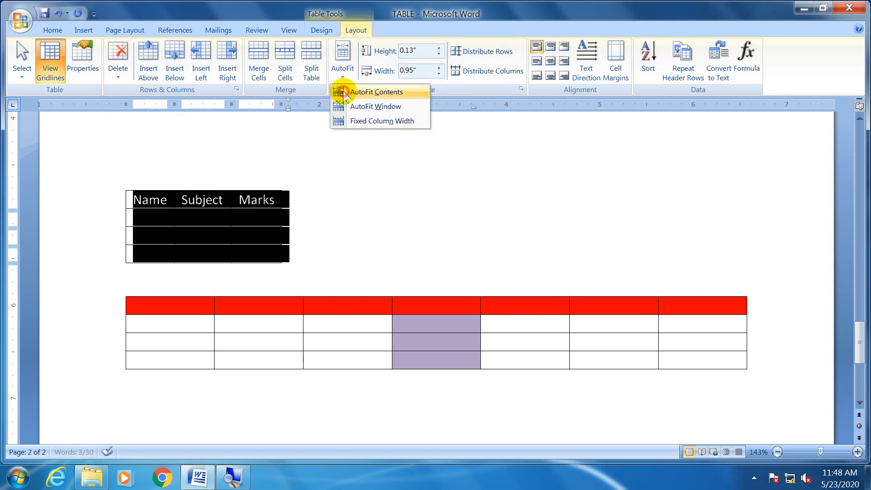
# Highlight the Name and Subject columns to examine how their widths fit the heading text.
pyautogui.click(177, 200)
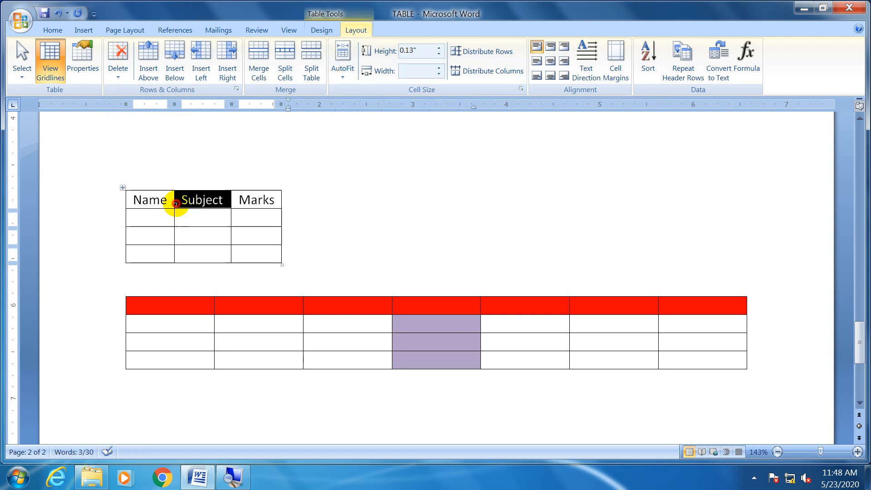
pyautogui.click(167, 200)
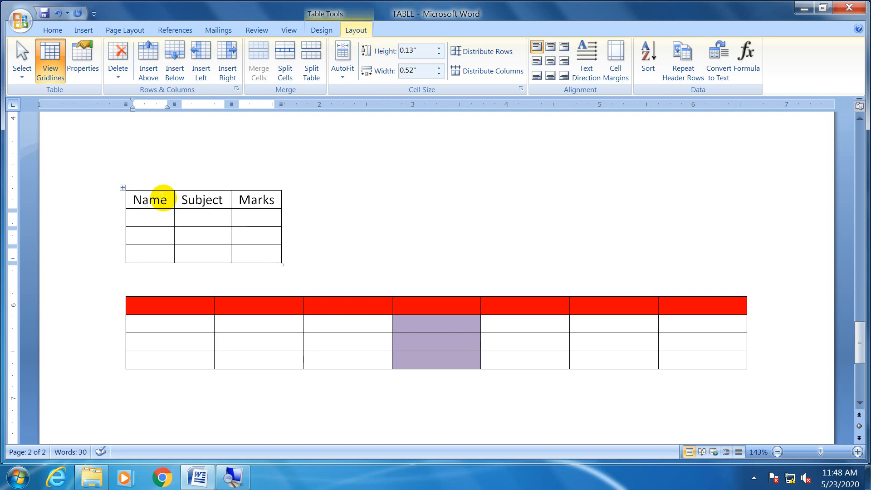
pyautogui.moveTo(163, 200); pyautogui.dragTo(163, 253)
pyautogui.click(224, 204)
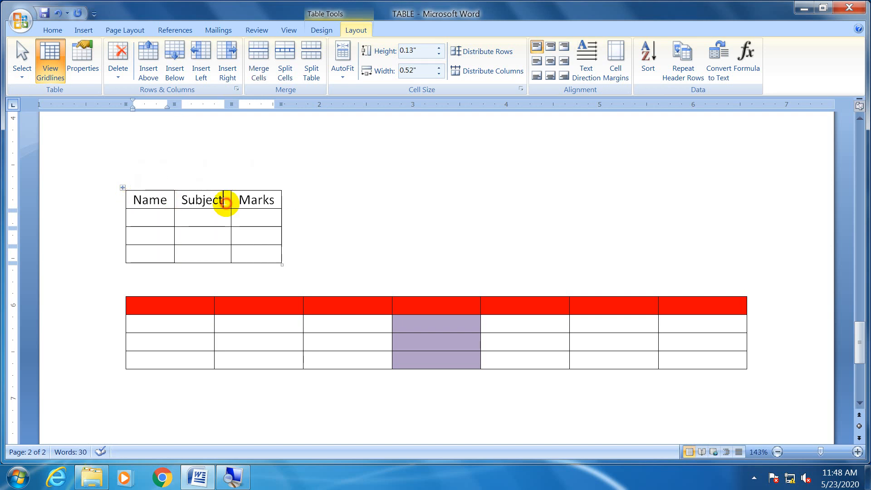
pyautogui.moveTo(228, 198); pyautogui.dragTo(220, 251)
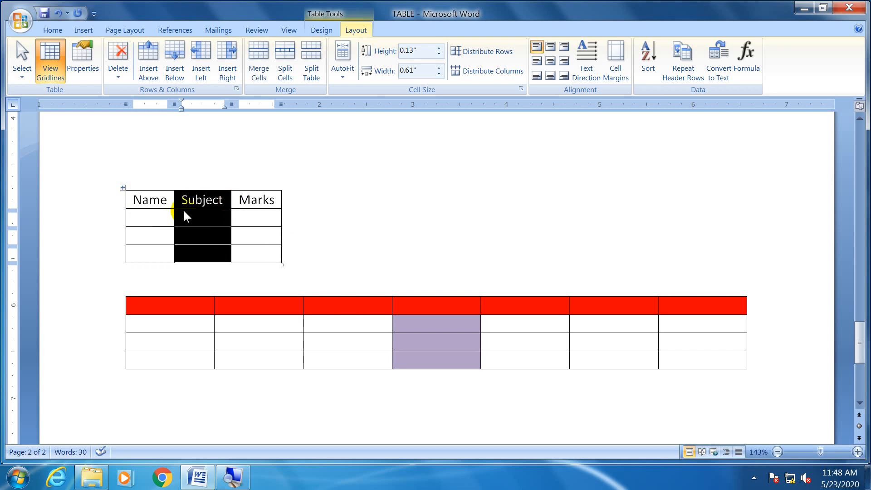
pyautogui.moveTo(132, 198); pyautogui.dragTo(172, 200)
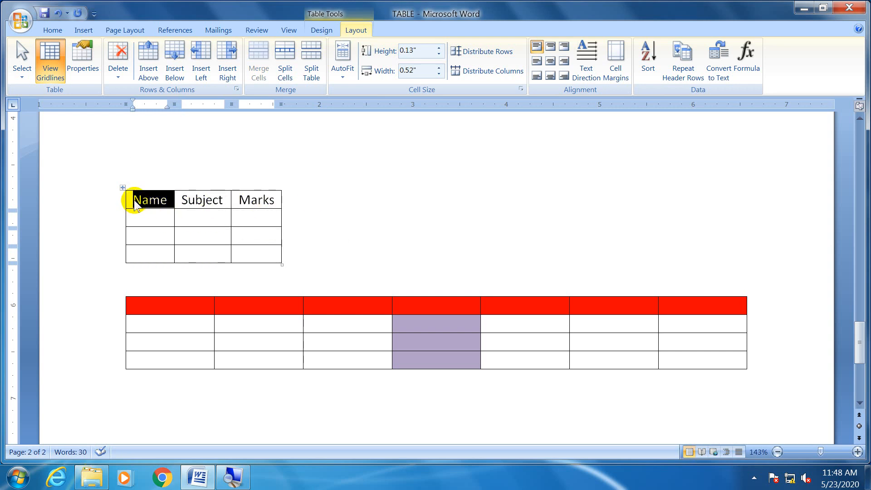
# Extend the Name heading in the upper table to read "Student First Name".
pyautogui.click(134, 200)
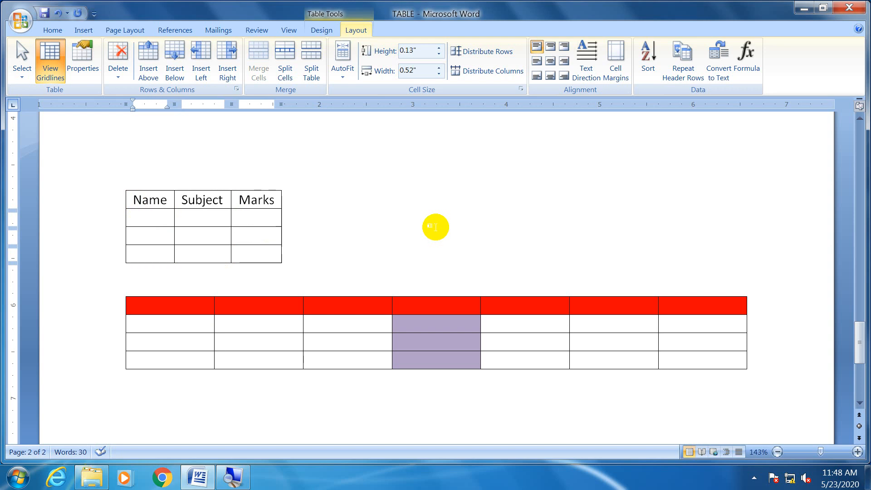
pyautogui.write('Student')
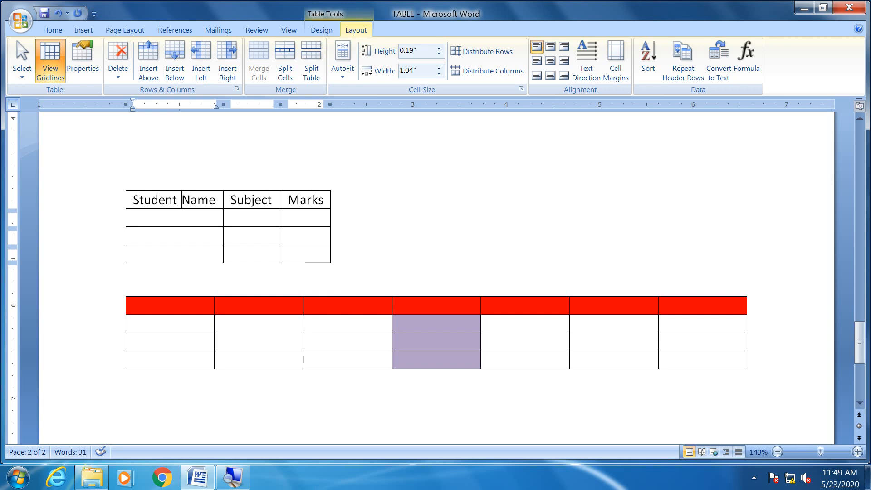
pyautogui.write('fir')
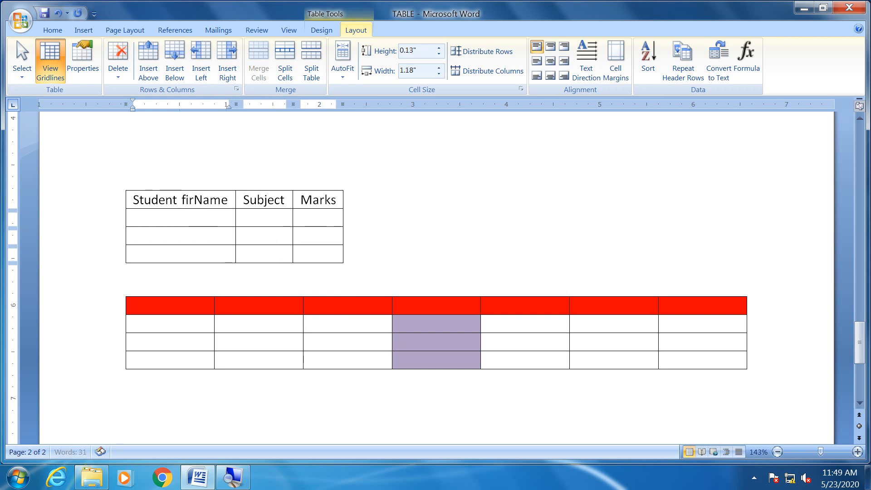
pyautogui.press('BackSpace')
pyautogui.press('BackSpace')
pyautogui.press('BackSpace')
pyautogui.write('First n')
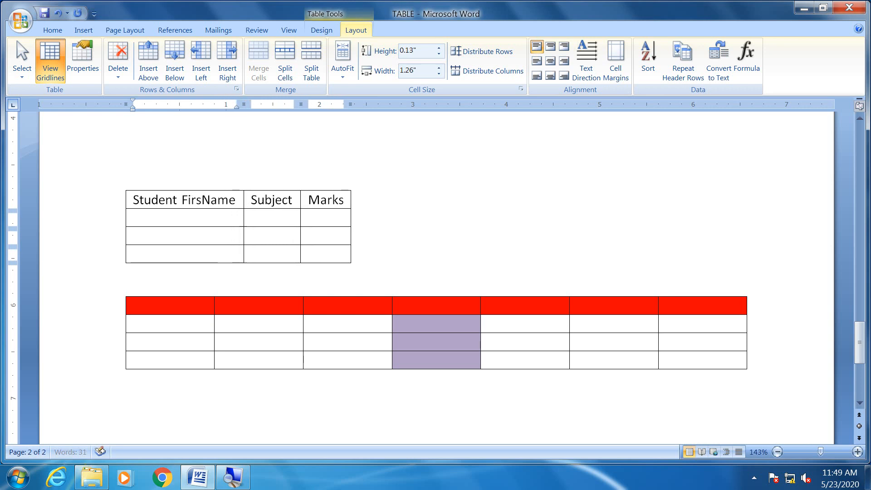
pyautogui.press('BackSpace')
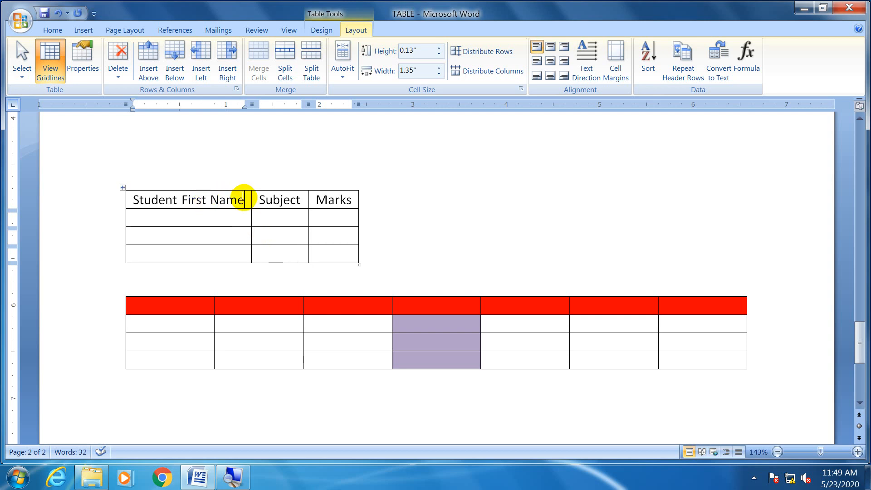
# Remove the words "First" and "Student" from the first heading, leaving only Name.
pyautogui.moveTo(207, 200); pyautogui.dragTo(180, 201)
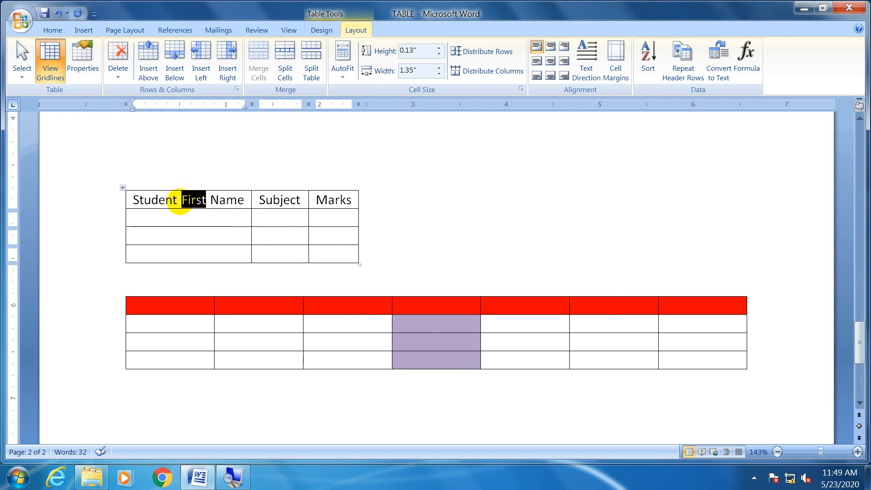
pyautogui.press('Delete')
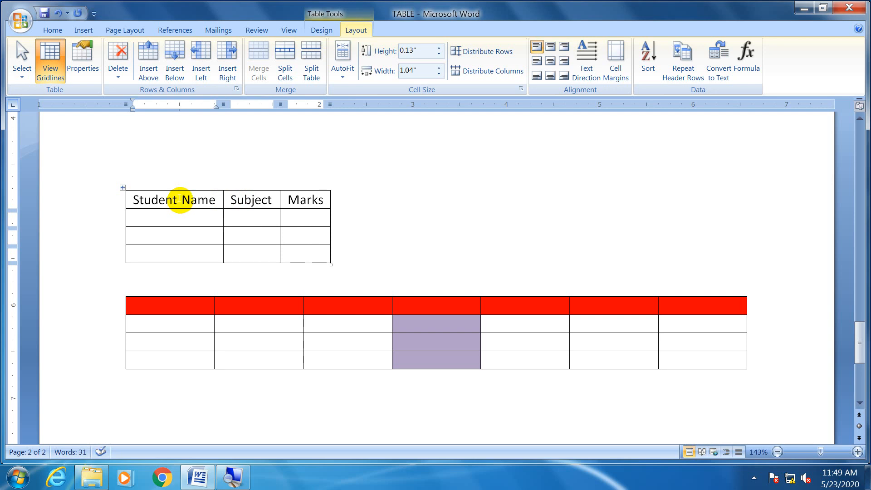
pyautogui.moveTo(180, 200); pyautogui.dragTo(126, 200)
pyautogui.press('Delete')
# Apply AutoFit Window to the entire upper table so it spans the page width.
pyautogui.click(122, 189)
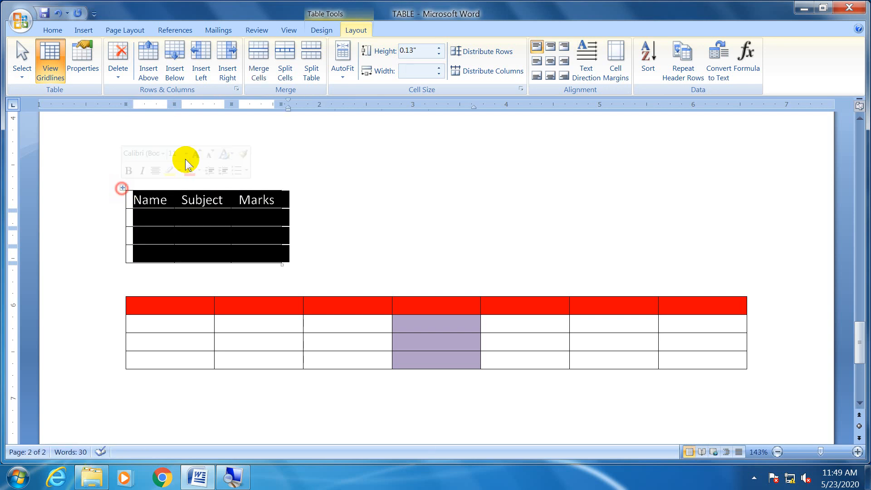
pyautogui.click(343, 68)
pyautogui.click(349, 107)
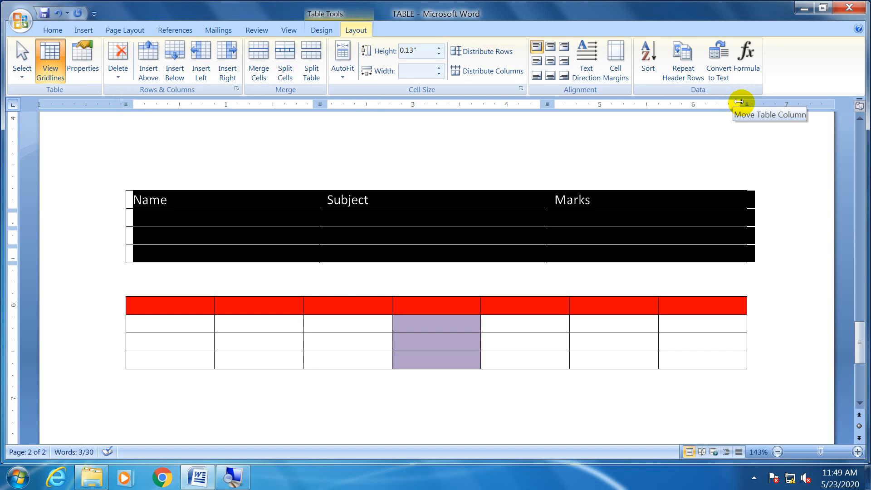
# Fit the upper table back to its contents and set it to Fixed Column Width.
pyautogui.click(344, 81)
pyautogui.click(346, 92)
pyautogui.click(343, 78)
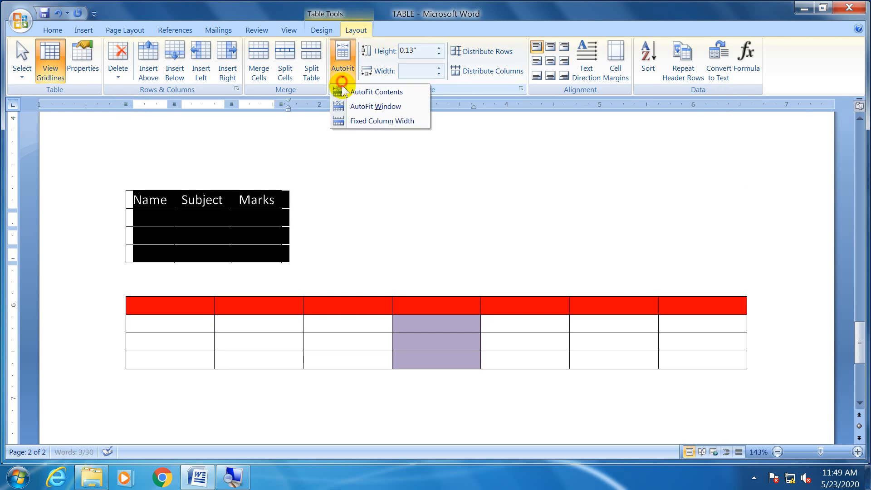
pyautogui.click(347, 122)
# Insert "Student First" before Name in the first heading of the fixed-width table.
pyautogui.click(159, 202)
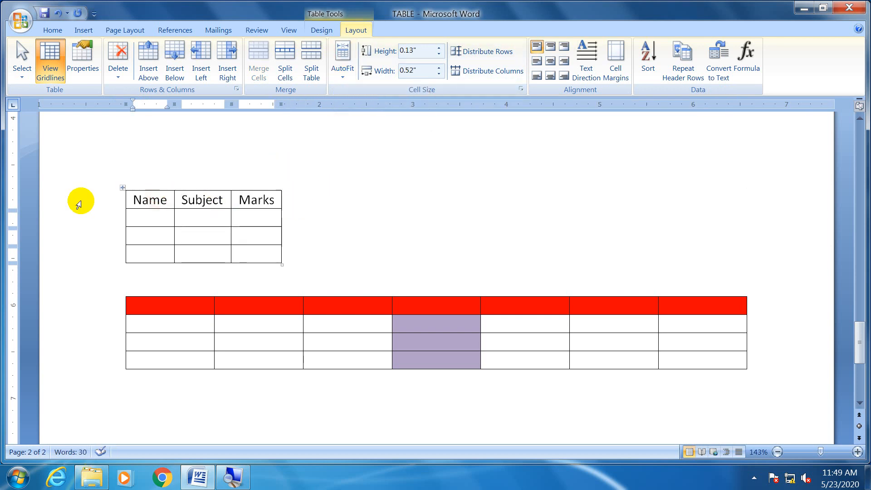
pyautogui.click(135, 205)
pyautogui.click(136, 203)
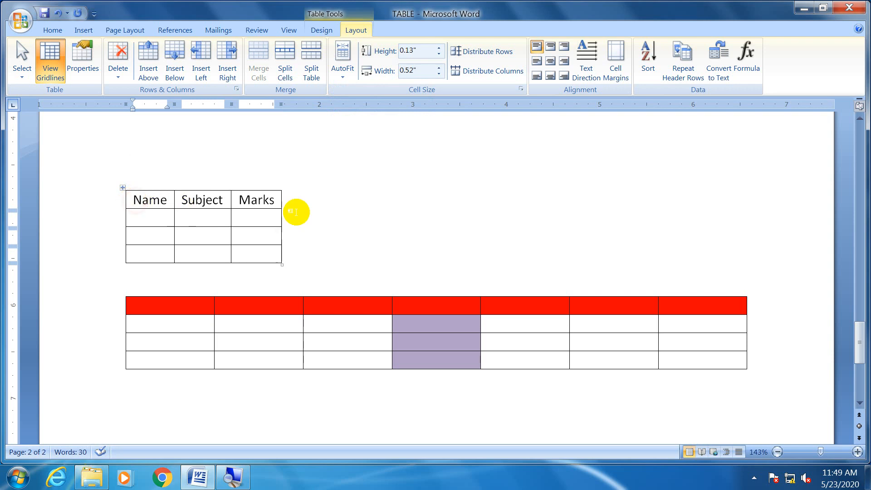
pyautogui.write('Studen')
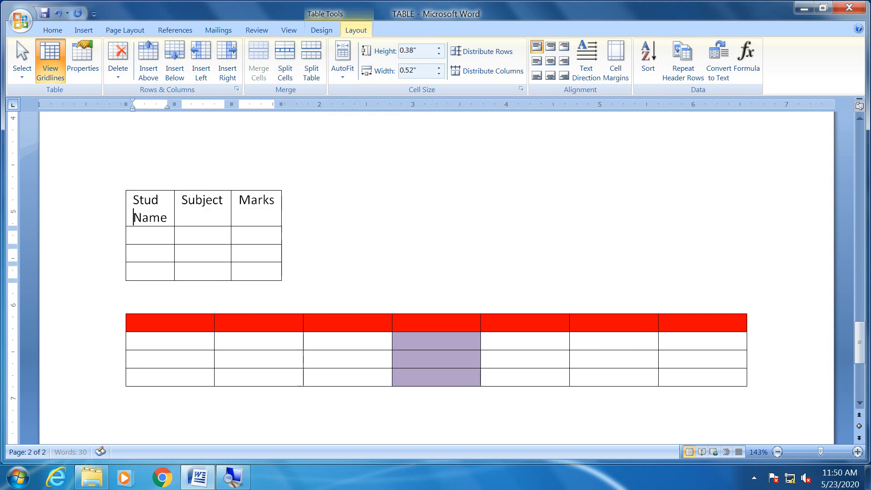
pyautogui.write('t Firs')
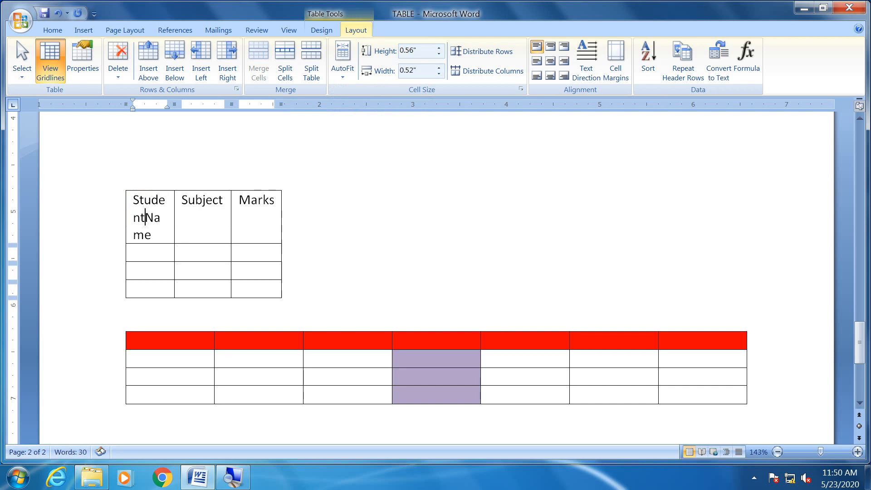
pyautogui.write('t')
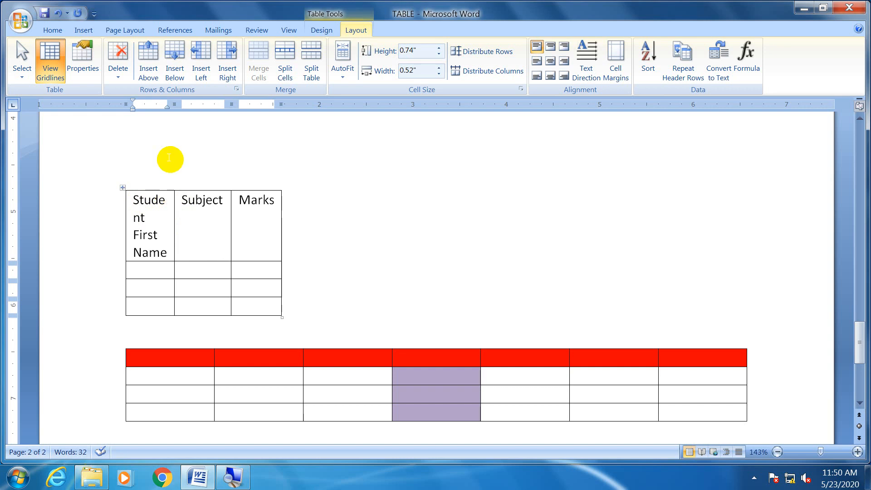
# Fit the entire upper table to its contents, switch it to AutoFit Window, and return it to AutoFit Contents.
pyautogui.click(122, 187)
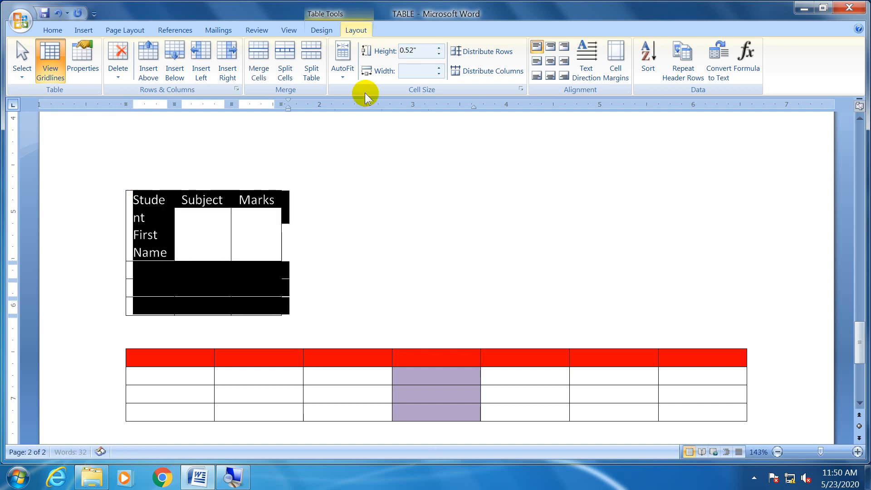
pyautogui.click(343, 71)
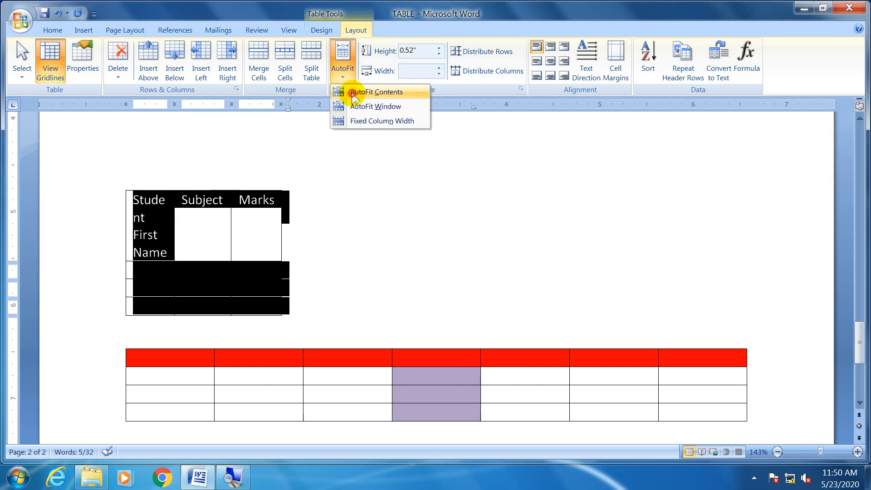
pyautogui.click(353, 93)
pyautogui.click(344, 83)
pyautogui.click(363, 106)
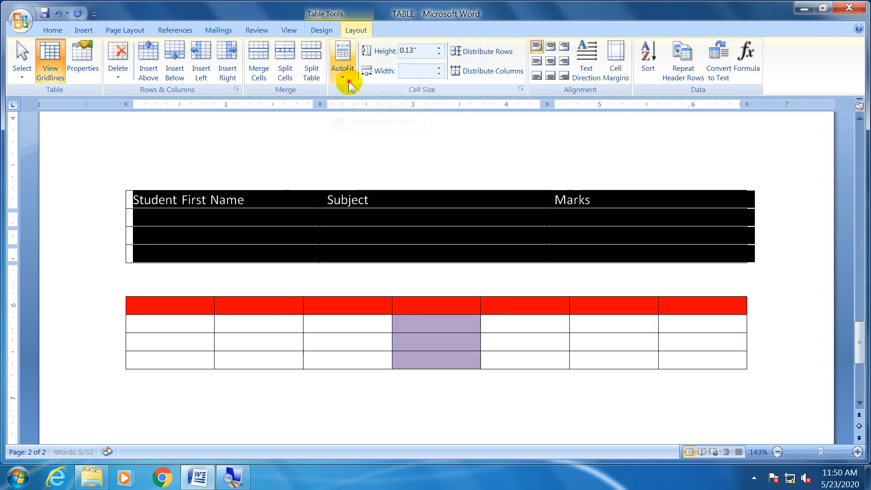
pyautogui.click(363, 92)
# Vary the width of the Student First Name column in both directions and leave it at 1.5 inches.
pyautogui.click(246, 200)
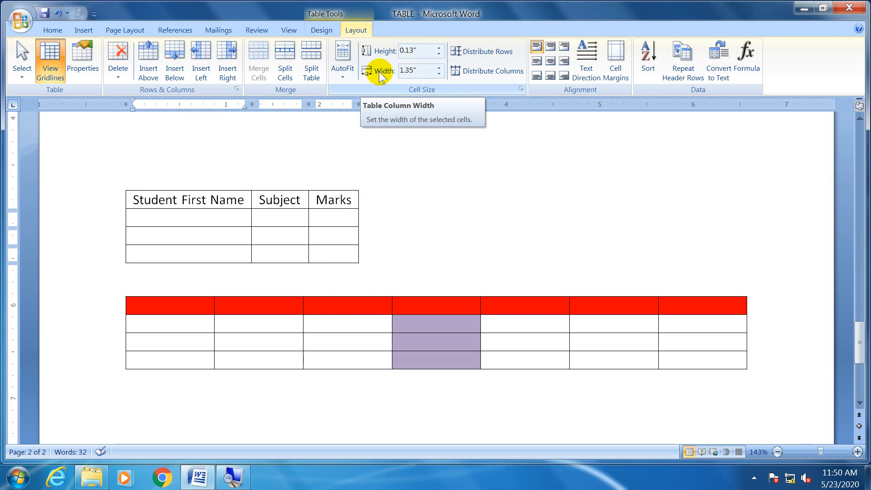
pyautogui.click(408, 71)
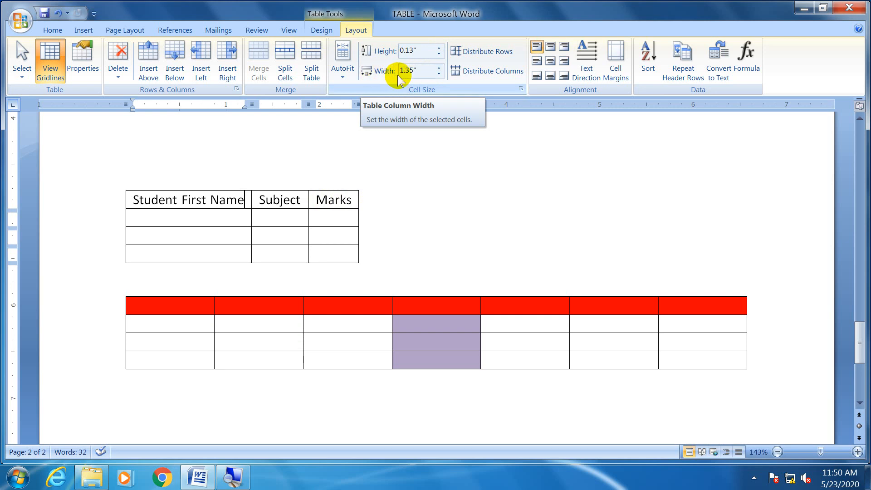
pyautogui.click(440, 68)
pyautogui.click(439, 68)
pyautogui.click(439, 68)
pyautogui.click(440, 68)
pyautogui.click(439, 76)
pyautogui.click(439, 75)
pyautogui.click(440, 75)
pyautogui.click(440, 75)
pyautogui.click(440, 76)
pyautogui.click(439, 76)
pyautogui.click(439, 75)
pyautogui.click(439, 76)
pyautogui.click(439, 76)
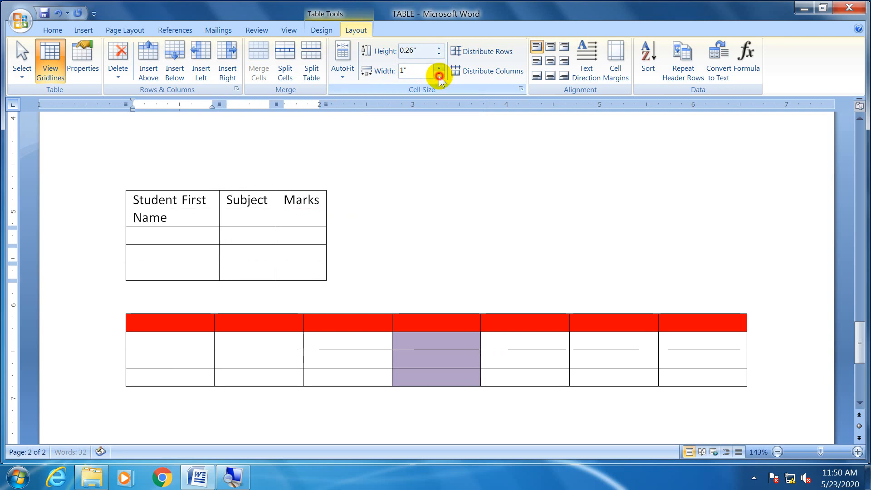
pyautogui.click(439, 76)
pyautogui.click(438, 69)
pyautogui.click(438, 69)
pyautogui.click(438, 69)
pyautogui.click(438, 69)
pyautogui.click(438, 69)
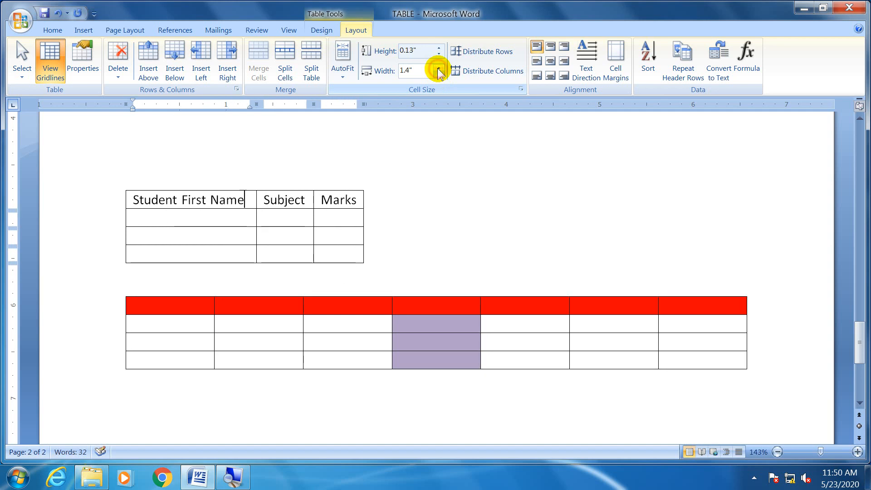
pyautogui.click(438, 69)
pyautogui.click(439, 69)
pyautogui.click(439, 75)
pyautogui.click(440, 75)
pyautogui.click(440, 75)
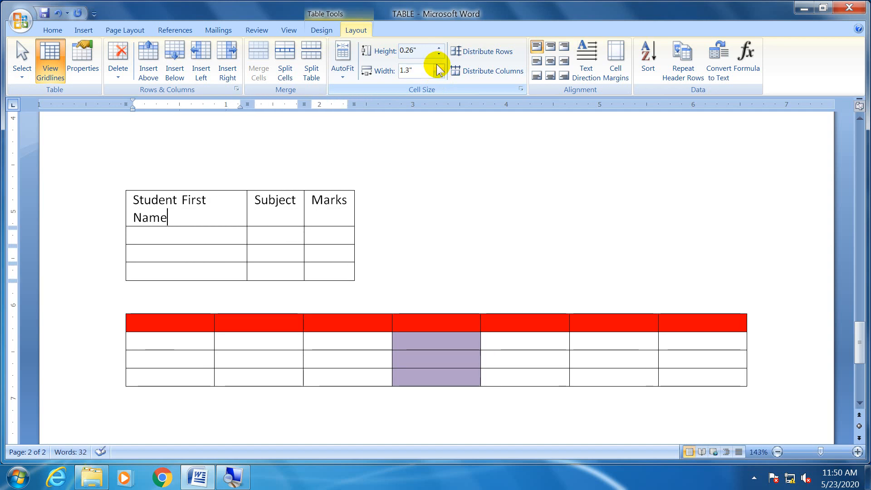
pyautogui.click(439, 68)
pyautogui.click(438, 68)
# Try to change the width of only the three heading cells in the upper table.
pyautogui.moveTo(131, 200); pyautogui.dragTo(341, 200)
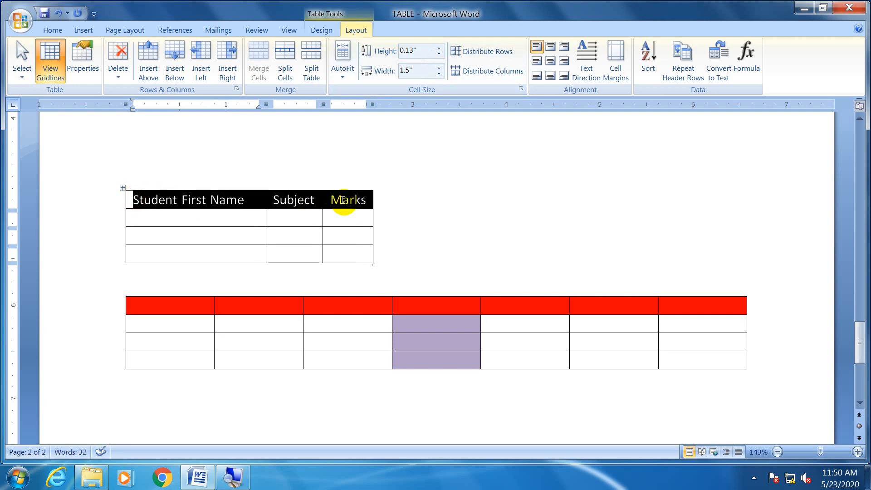
pyautogui.click(441, 71)
pyautogui.click(443, 70)
pyautogui.click(443, 71)
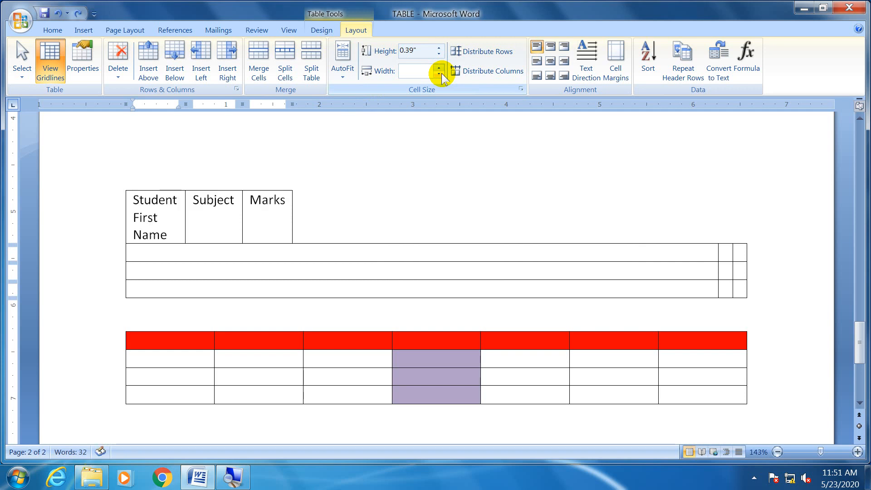
# Undo the width changes made to the heading cells and remove the stray text below them.
pyautogui.hotkey('ctrl', 'z')
pyautogui.click(412, 251)
pyautogui.write('zz')
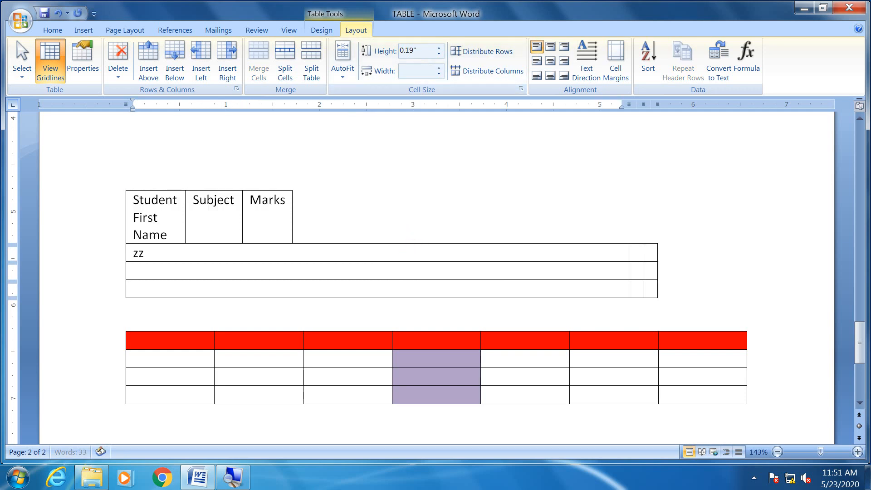
pyautogui.press('BackSpace')
pyautogui.hotkey('ctrl', 'z')
pyautogui.hotkey('ctrl', 'z')
pyautogui.hotkey('ctrl', 'z')
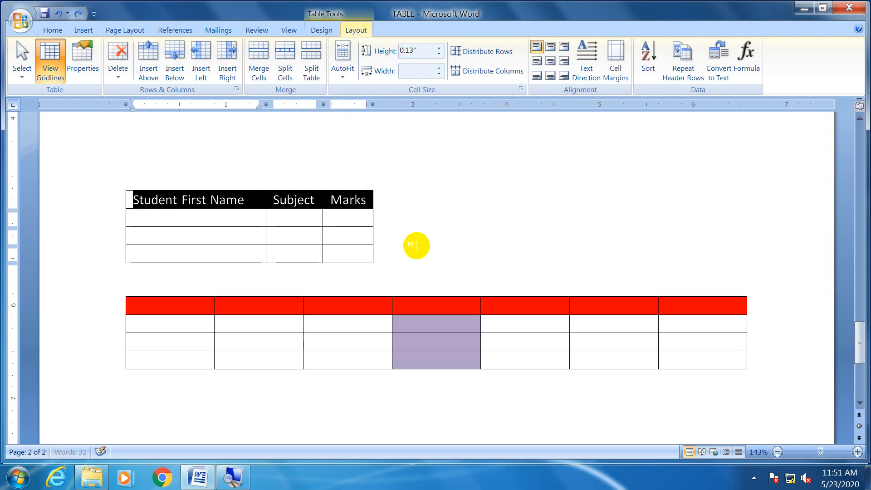
# Try to adjust the width of all the upper table's columns together.
pyautogui.click(136, 199)
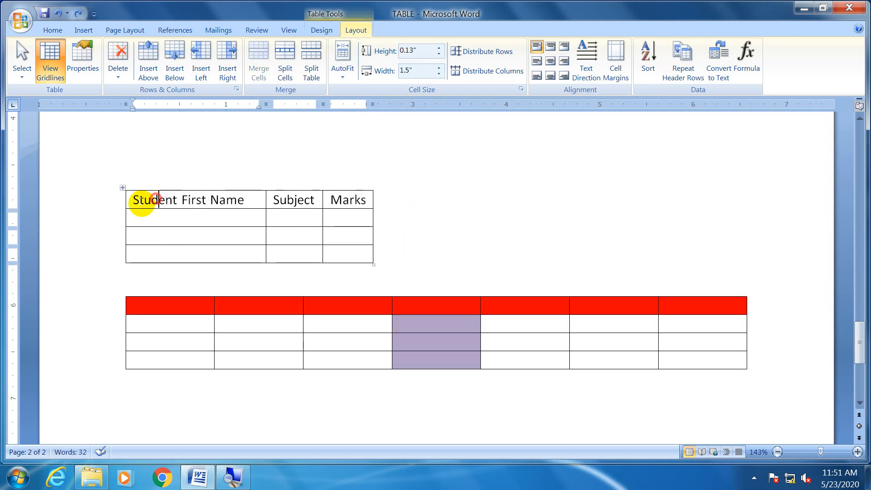
pyautogui.moveTo(131, 200); pyautogui.dragTo(341, 259)
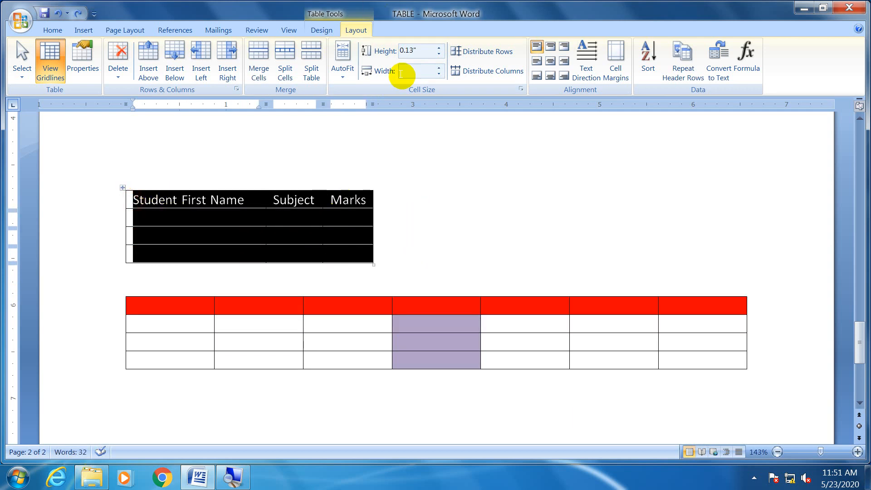
pyautogui.click(438, 74)
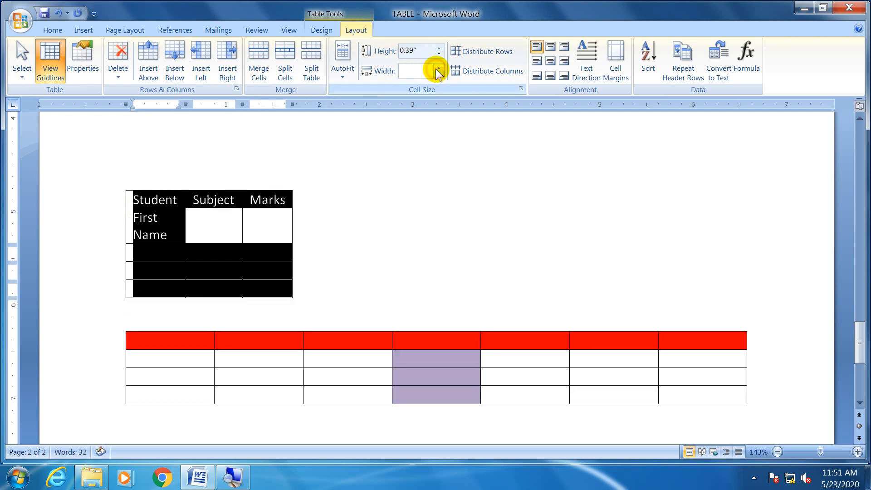
pyautogui.click(439, 75)
pyautogui.click(439, 69)
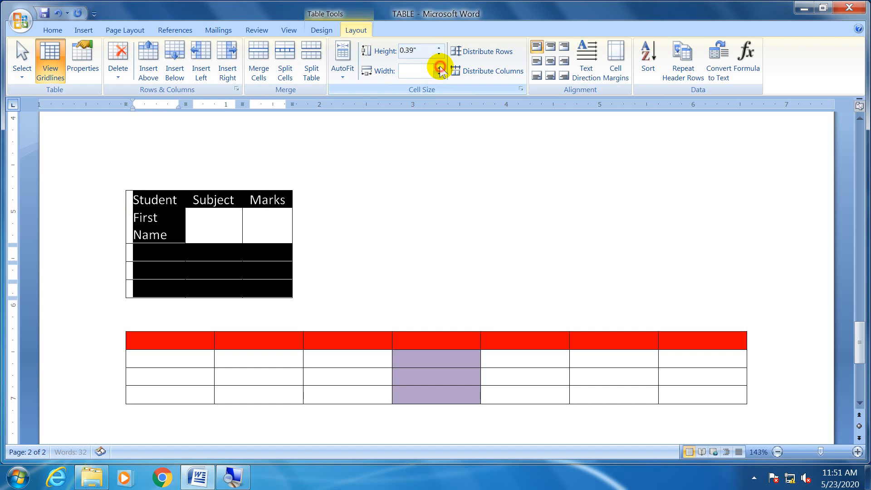
pyautogui.hotkey('ctrl', 'z')
pyautogui.click(211, 232)
pyautogui.hotkey('ctrl', 'z')
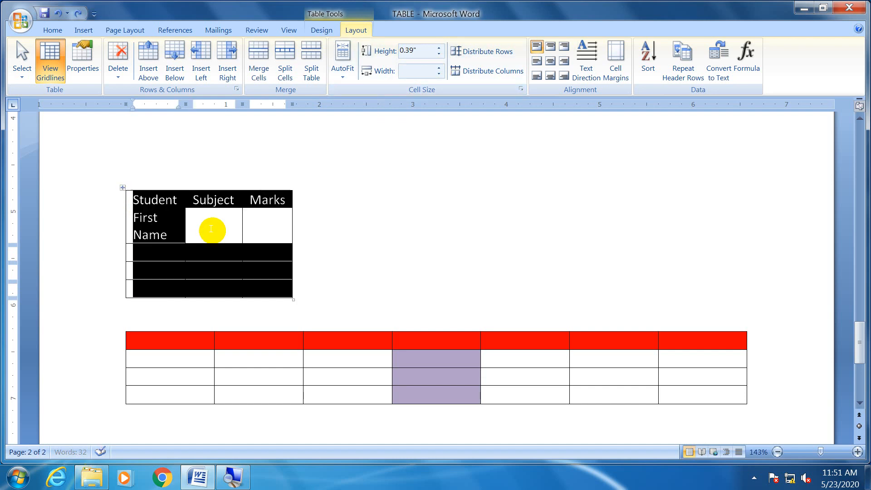
# Apply AutoFit Window to the upper table so it spans the page width.
pyautogui.click(353, 74)
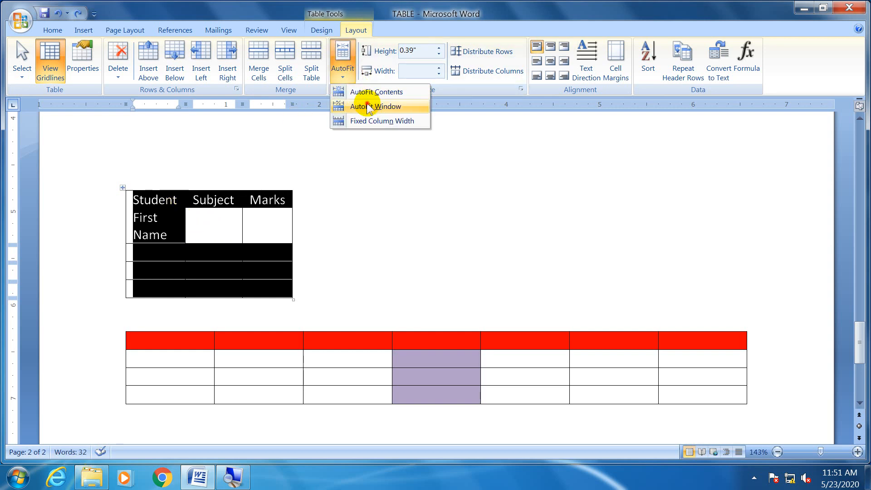
pyautogui.click(367, 104)
pyautogui.click(439, 69)
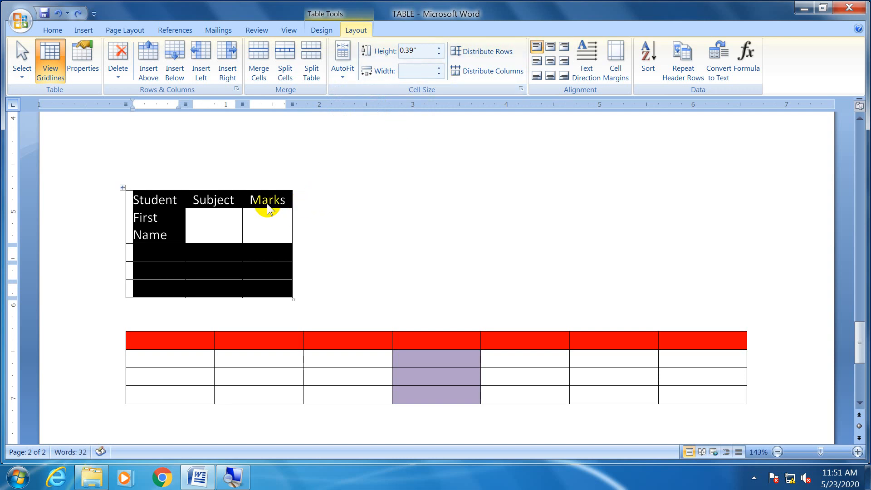
pyautogui.click(343, 66)
pyautogui.click(353, 107)
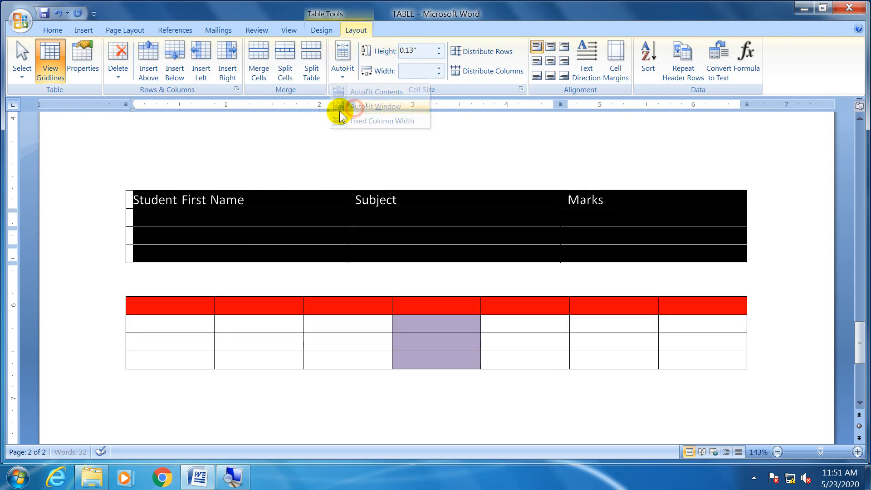
# Set the width of the Student First Name and Subject columns to 3.5 inches each.
pyautogui.click(324, 181)
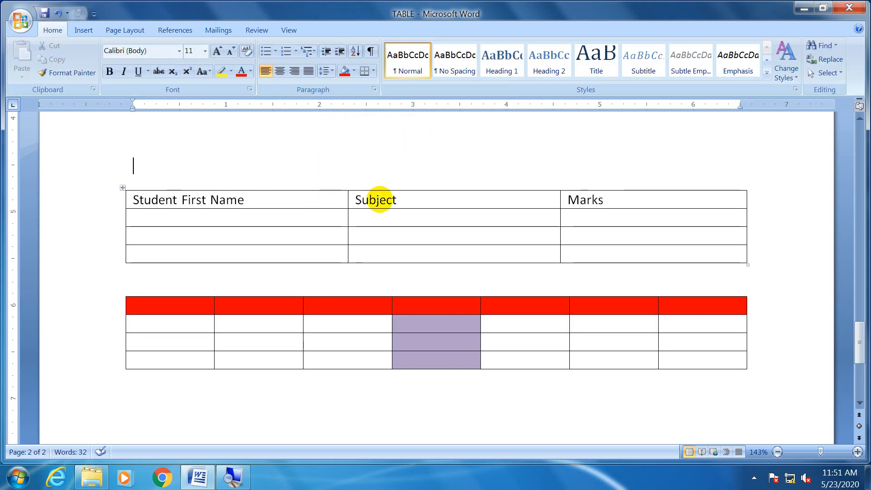
pyautogui.click(380, 200)
pyautogui.click(292, 203)
pyautogui.moveTo(342, 200); pyautogui.dragTo(401, 243)
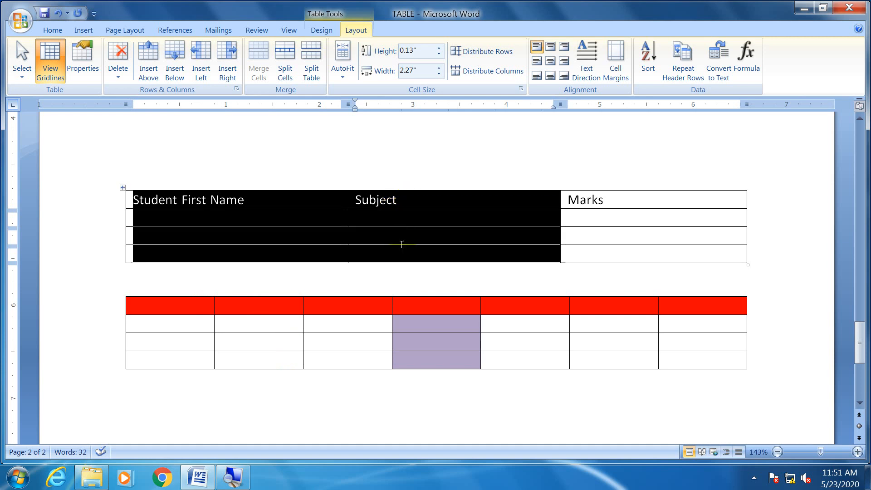
pyautogui.click(438, 69)
pyautogui.click(438, 69)
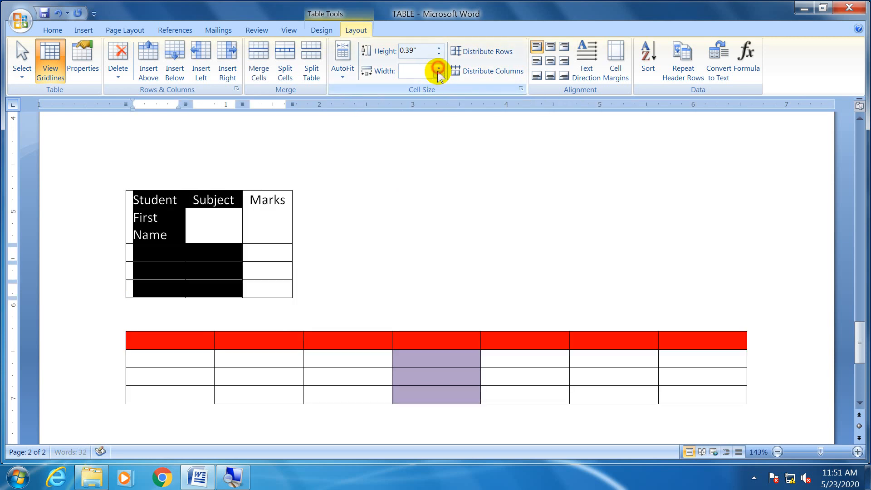
pyautogui.click(438, 75)
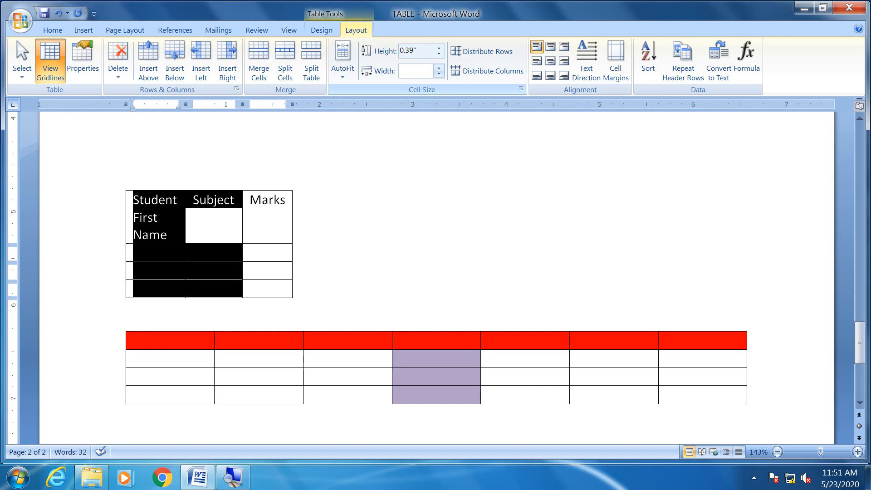
pyautogui.press('Return')
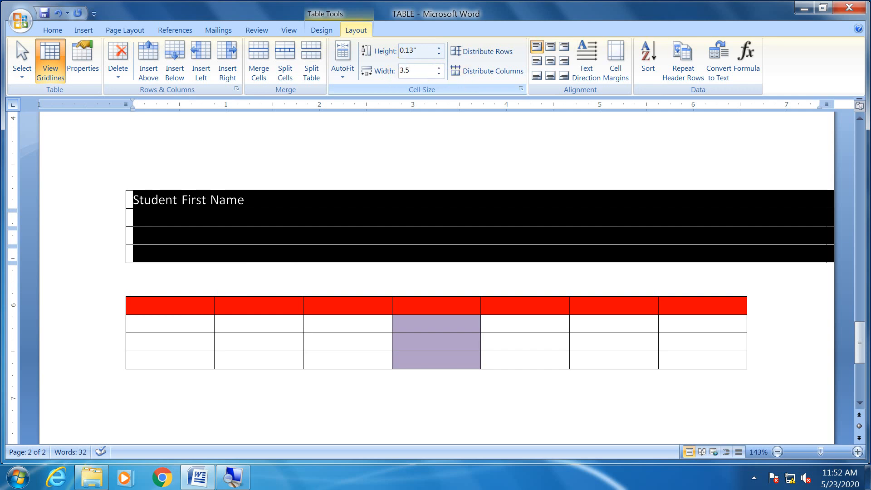
pyautogui.press('Return')
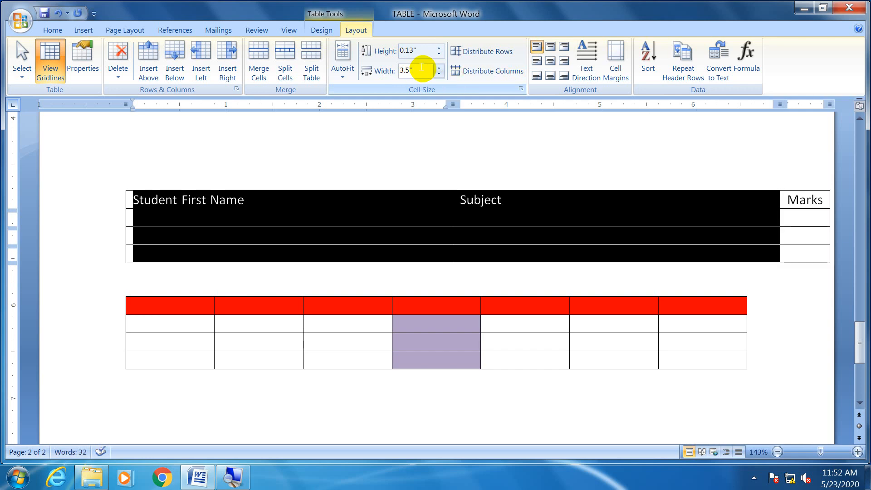
# Step the width of the Student First Name and Subject columns up and down, leaving both at 1.7 inches.
pyautogui.click(439, 67)
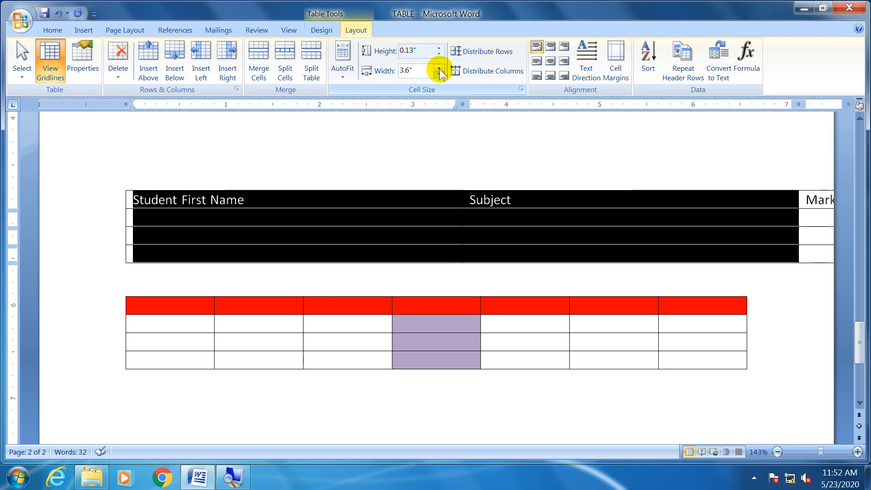
pyautogui.click(439, 68)
pyautogui.click(440, 68)
pyautogui.click(439, 68)
pyautogui.click(440, 68)
pyautogui.click(440, 68)
pyautogui.click(439, 69)
pyautogui.click(439, 68)
pyautogui.click(440, 68)
pyautogui.click(439, 68)
pyautogui.click(439, 68)
pyautogui.click(439, 74)
pyautogui.click(439, 74)
pyautogui.click(439, 74)
pyautogui.click(439, 74)
pyautogui.click(439, 74)
pyautogui.click(439, 74)
pyautogui.click(439, 74)
pyautogui.click(439, 74)
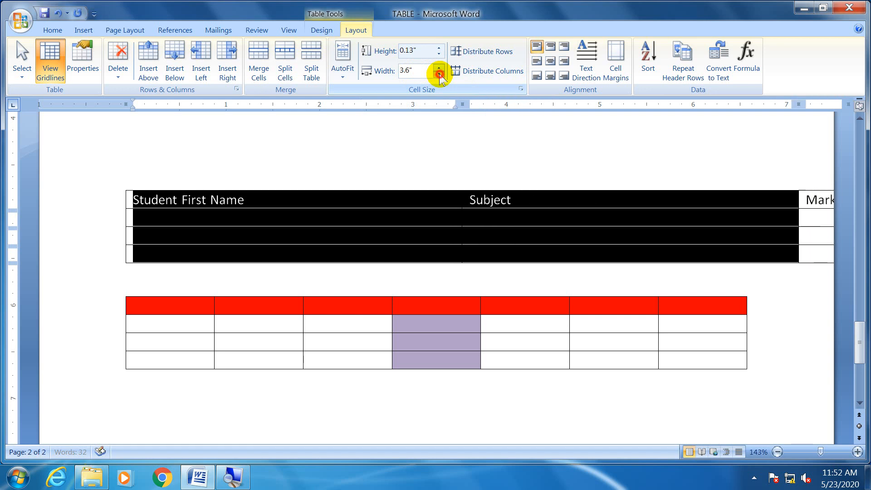
pyautogui.click(440, 74)
pyautogui.click(439, 74)
pyautogui.click(440, 74)
pyautogui.click(440, 74)
pyautogui.click(439, 74)
pyautogui.click(440, 74)
pyautogui.click(439, 74)
pyautogui.click(439, 74)
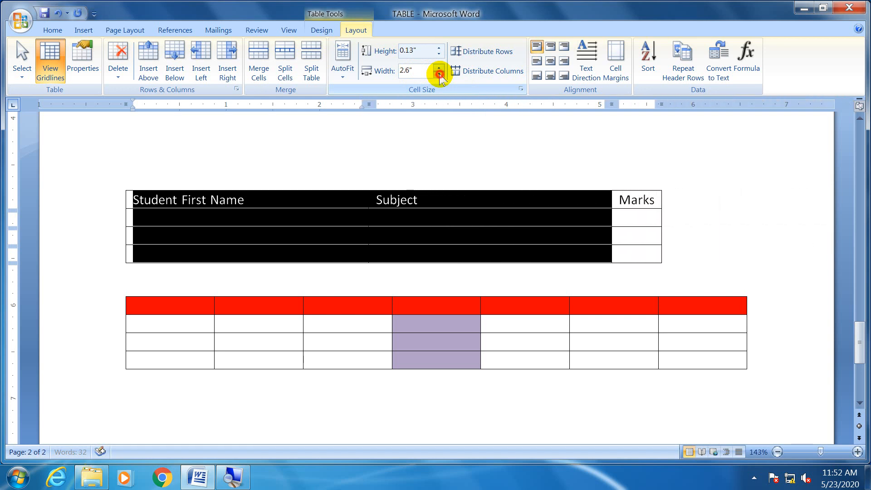
pyautogui.click(440, 74)
pyautogui.click(440, 74)
pyautogui.click(440, 74)
pyautogui.click(439, 74)
pyautogui.click(439, 74)
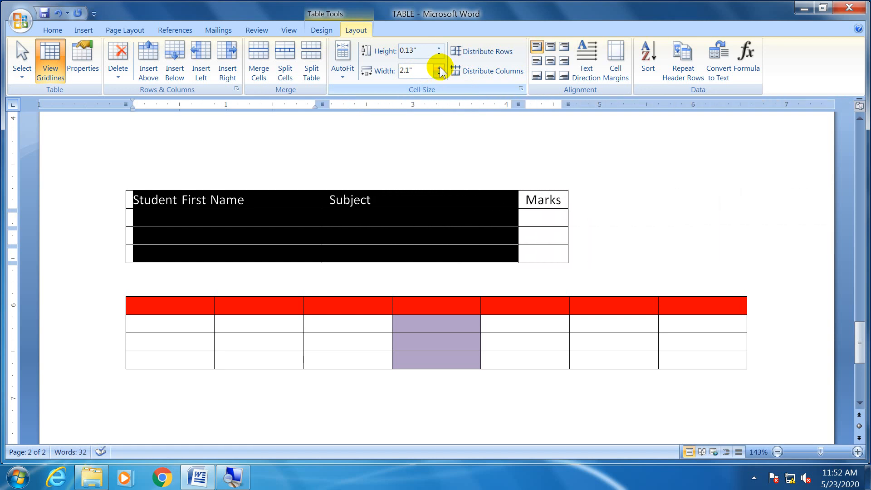
pyautogui.click(439, 68)
pyautogui.click(439, 68)
pyautogui.click(439, 68)
pyautogui.click(439, 67)
pyautogui.click(440, 67)
pyautogui.click(440, 74)
pyautogui.click(439, 74)
pyautogui.click(439, 74)
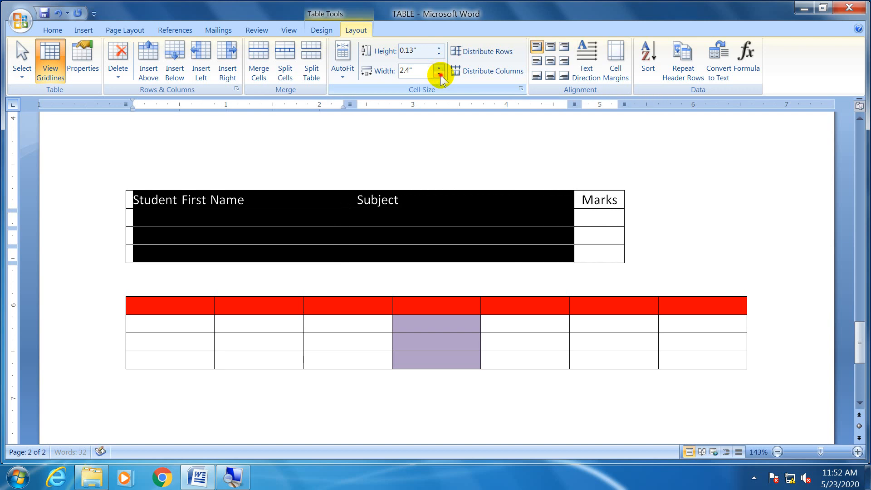
pyautogui.click(440, 74)
pyautogui.click(439, 75)
pyautogui.click(440, 74)
pyautogui.click(439, 74)
pyautogui.click(440, 75)
pyautogui.click(439, 74)
pyautogui.click(439, 74)
pyautogui.click(439, 74)
pyautogui.click(440, 75)
pyautogui.click(440, 68)
pyautogui.click(440, 68)
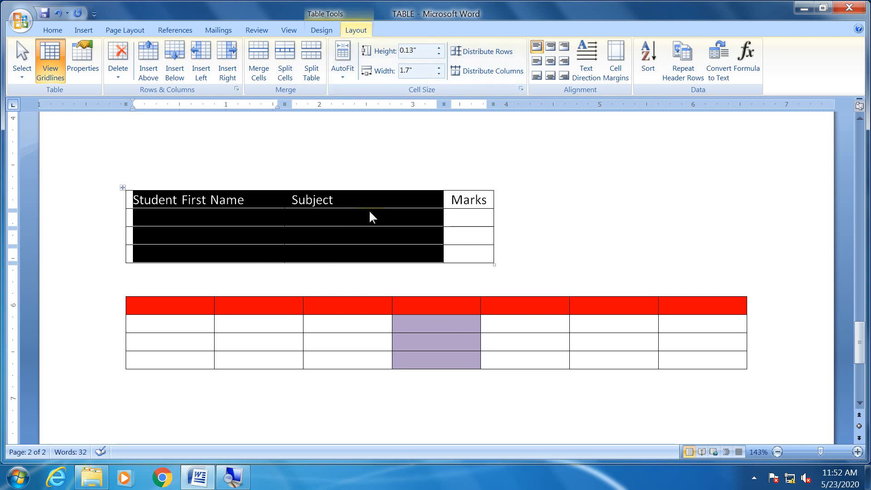
# Increase the height of the first blank row below the upper table's headings to 0.5 inches.
pyautogui.click(247, 232)
pyautogui.moveTo(251, 218); pyautogui.dragTo(252, 248)
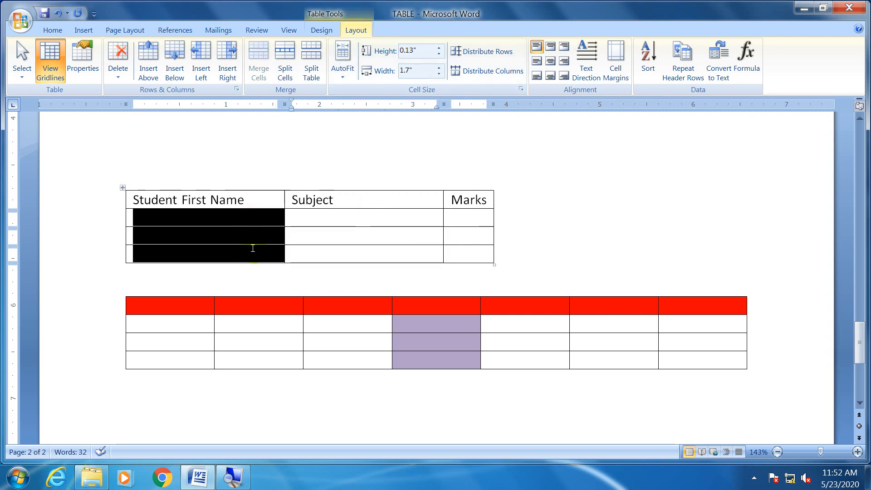
pyautogui.click(230, 215)
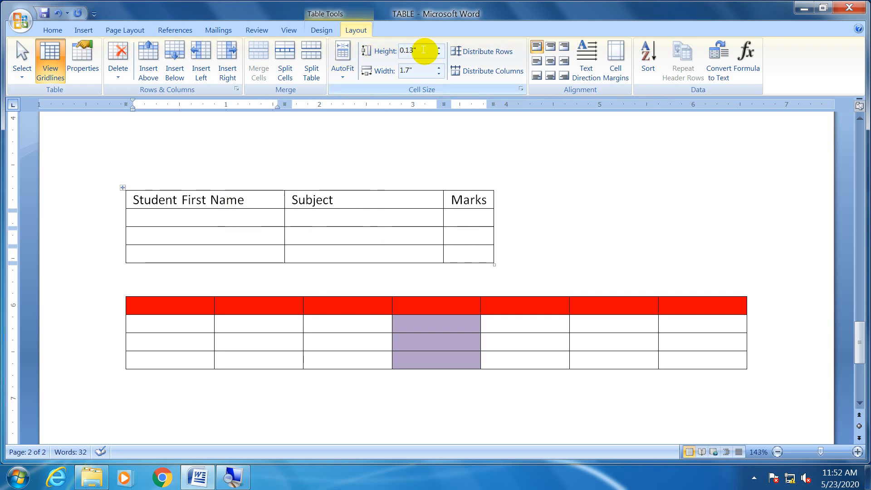
pyautogui.click(439, 47)
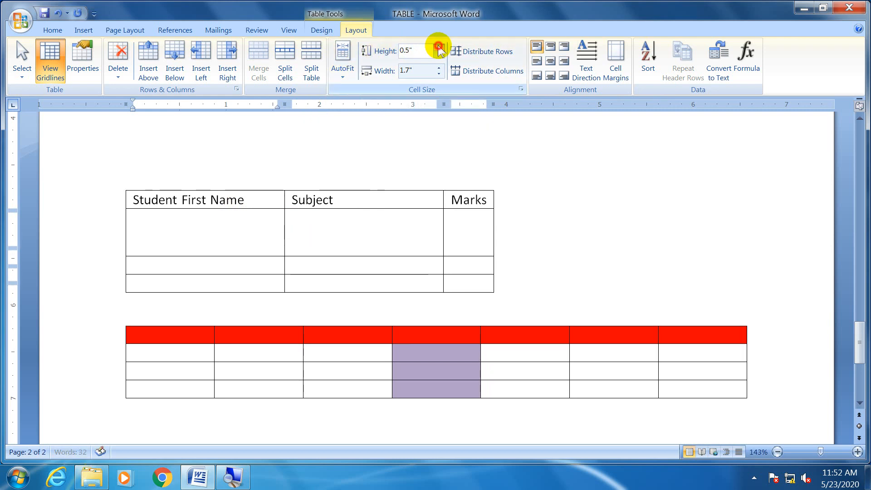
# Set the height of all three blank rows in the upper table to 0.3 inches.
pyautogui.click(438, 55)
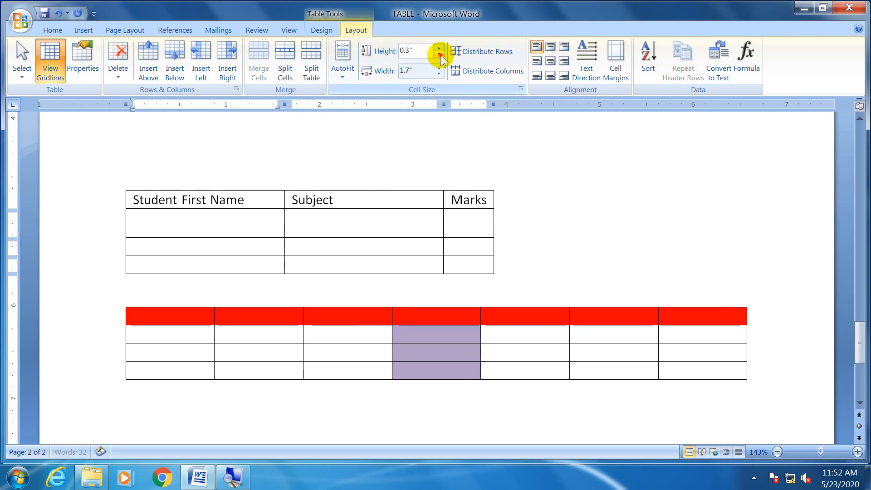
pyautogui.moveTo(187, 219); pyautogui.dragTo(191, 247)
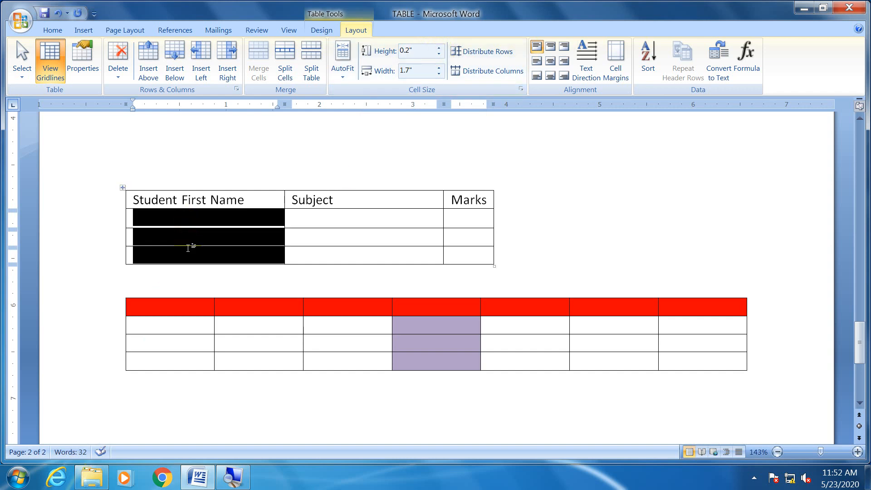
pyautogui.click(439, 47)
pyautogui.click(439, 48)
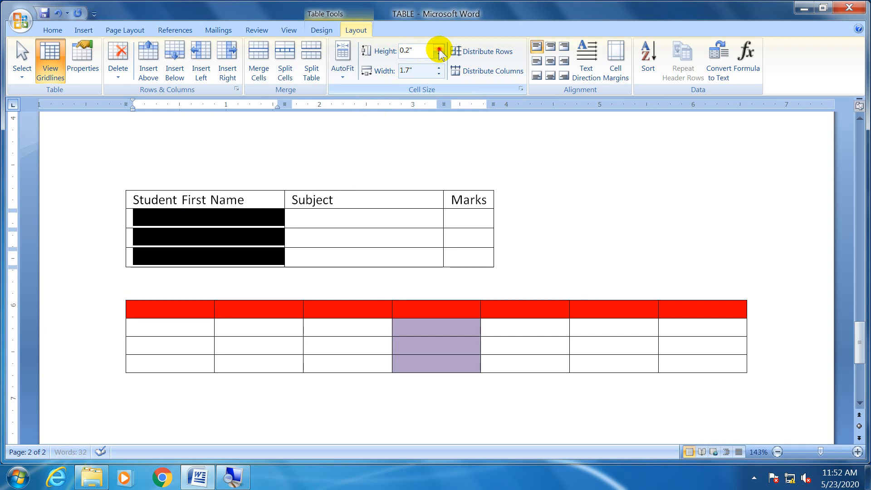
pyautogui.click(439, 48)
pyautogui.click(439, 48)
pyautogui.click(439, 48)
pyautogui.click(439, 48)
pyautogui.click(439, 53)
pyautogui.click(439, 54)
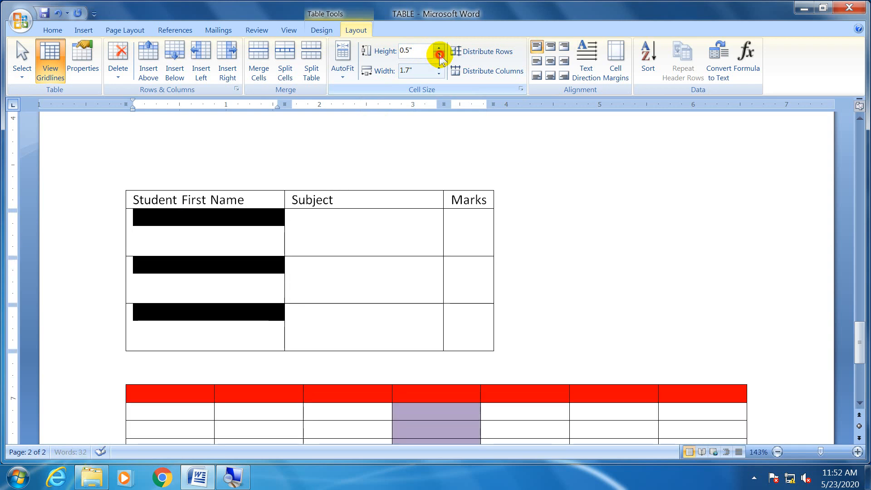
pyautogui.click(439, 53)
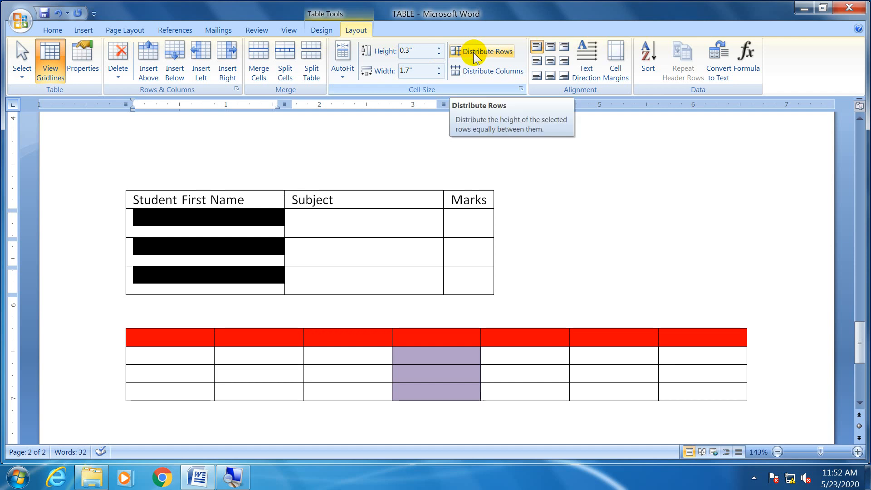
# Narrow the Student First Name column to about 1.39 inches and shift the border between Subject and Marks to widen Marks slightly.
pyautogui.moveTo(250, 209); pyautogui.dragTo(250, 210)
pyautogui.click(207, 200)
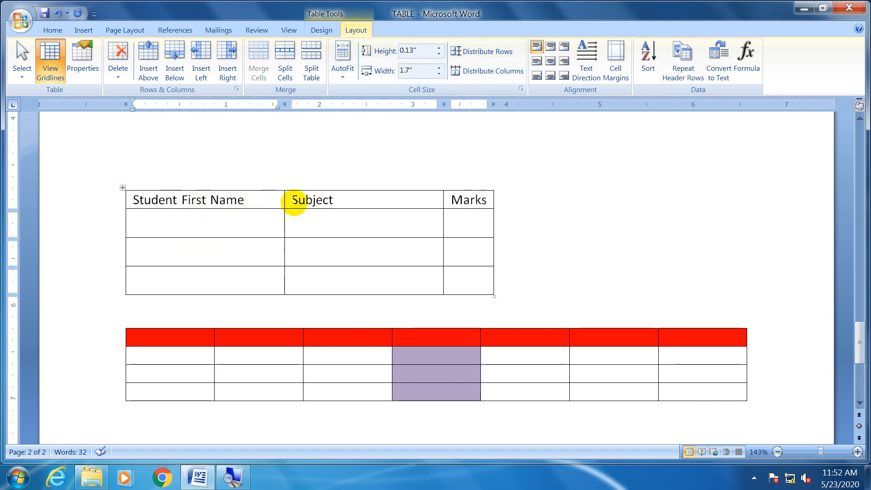
pyautogui.moveTo(283, 200); pyautogui.dragTo(256, 200)
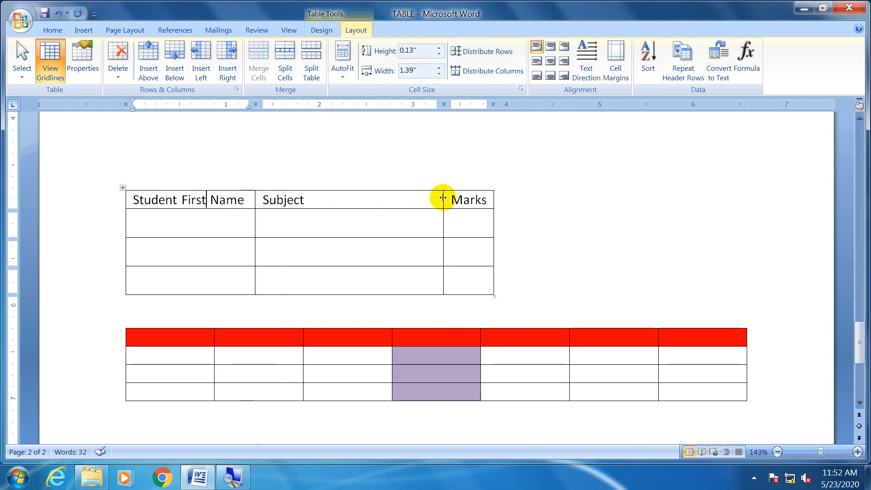
pyautogui.moveTo(443, 198); pyautogui.dragTo(431, 198)
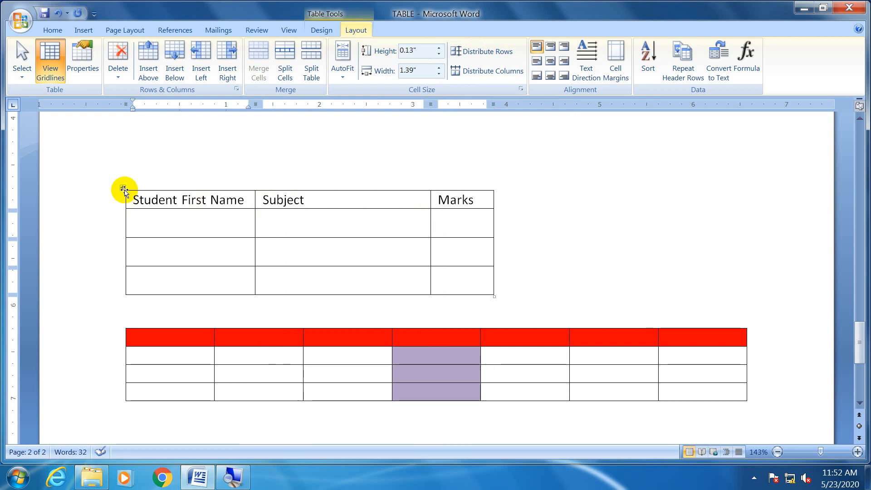
# Distribute the height of all rows in the upper table equally.
pyautogui.click(123, 188)
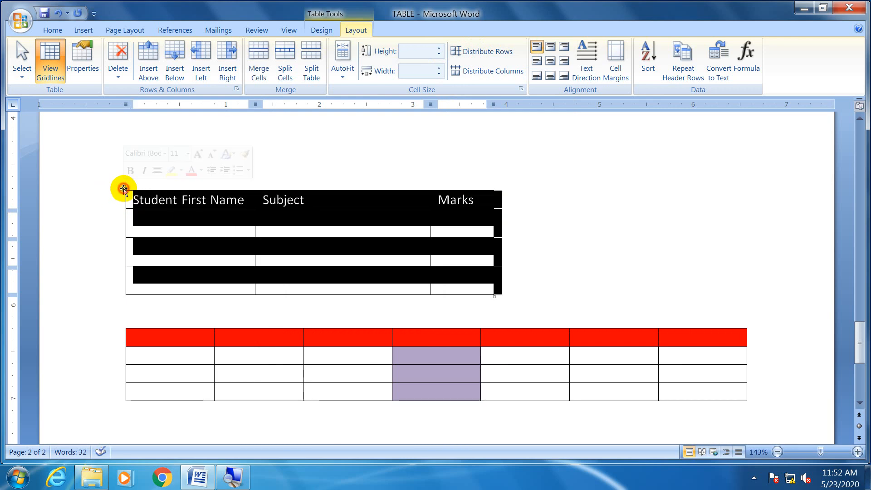
pyautogui.click(481, 54)
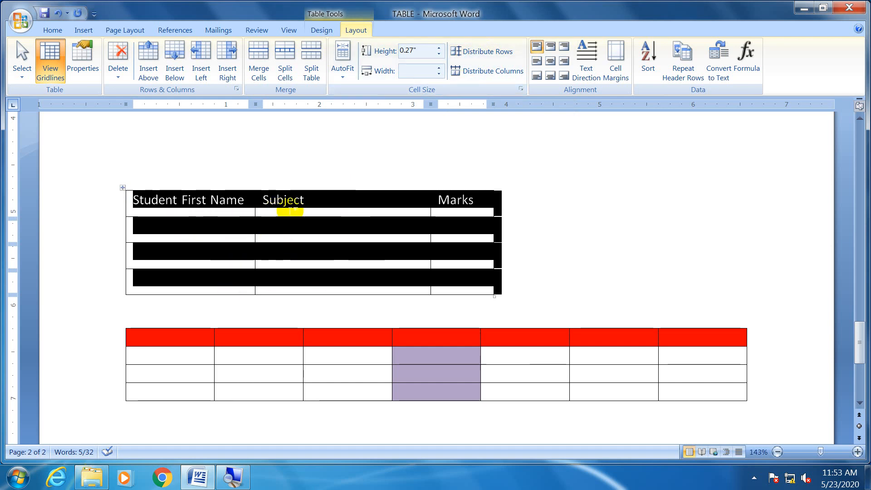
# Try to distribute the width of the upper table's columns equally.
pyautogui.click(468, 71)
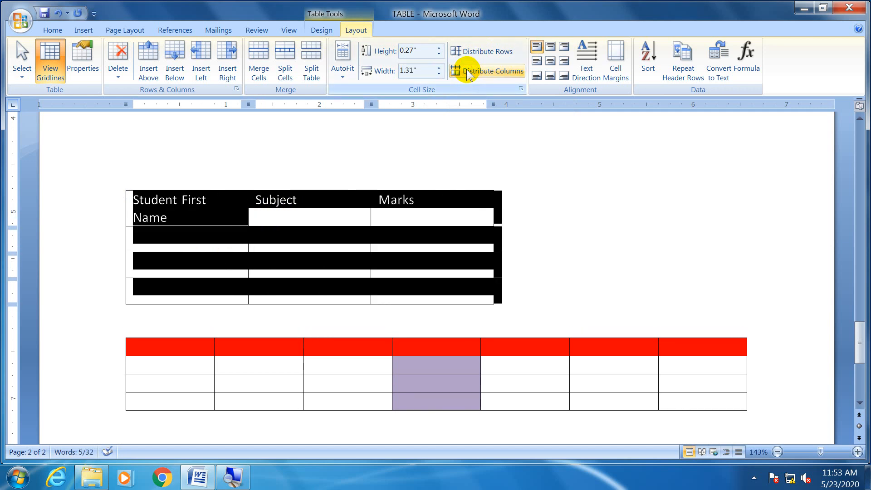
pyautogui.click(214, 208)
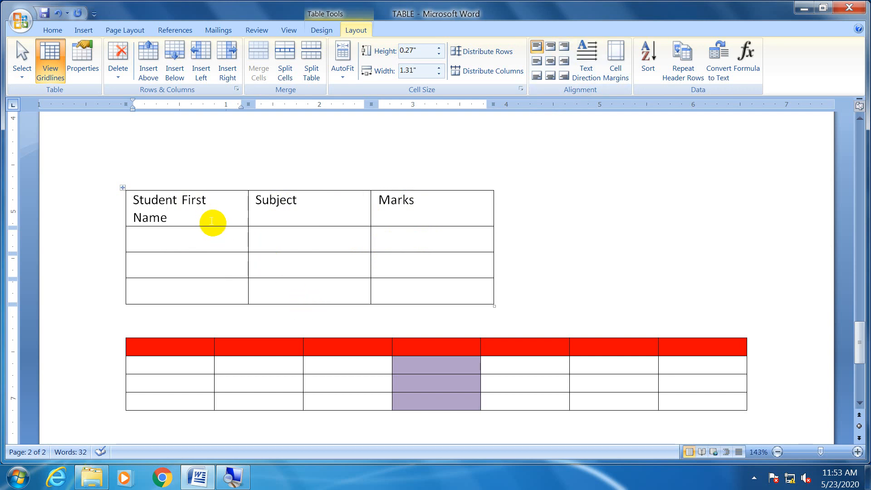
pyautogui.hotkey('ctrl', 'z')
# Increase the height of the upper table's heading row to 0.7 inches.
pyautogui.click(218, 215)
pyautogui.click(247, 202)
pyautogui.moveTo(247, 203); pyautogui.dragTo(457, 210)
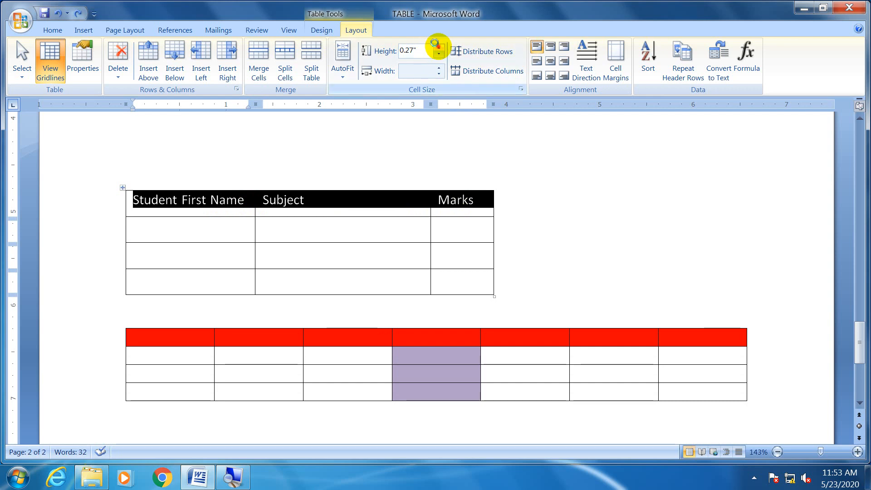
pyautogui.click(439, 47)
pyautogui.click(439, 47)
pyautogui.click(439, 47)
pyautogui.click(439, 48)
pyautogui.click(438, 47)
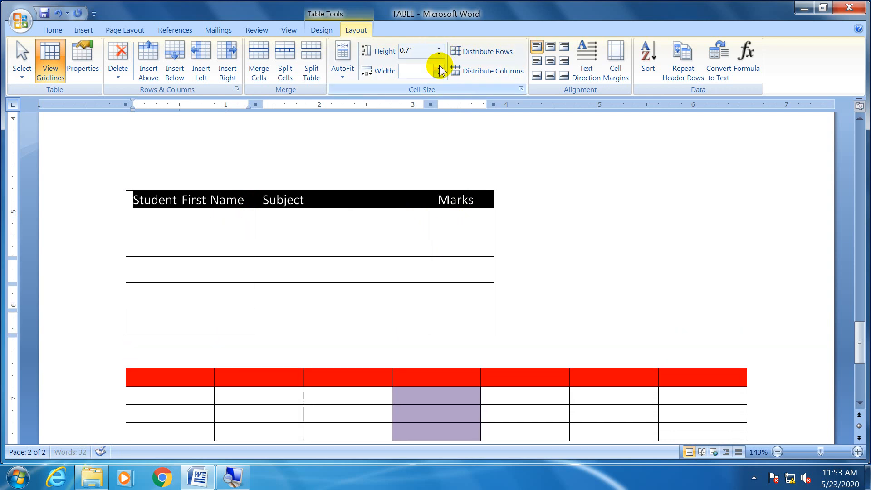
# Try to set the width of the heading row's cells to 4 inches.
pyautogui.click(439, 73)
pyautogui.hotkey('ctrl', 'z')
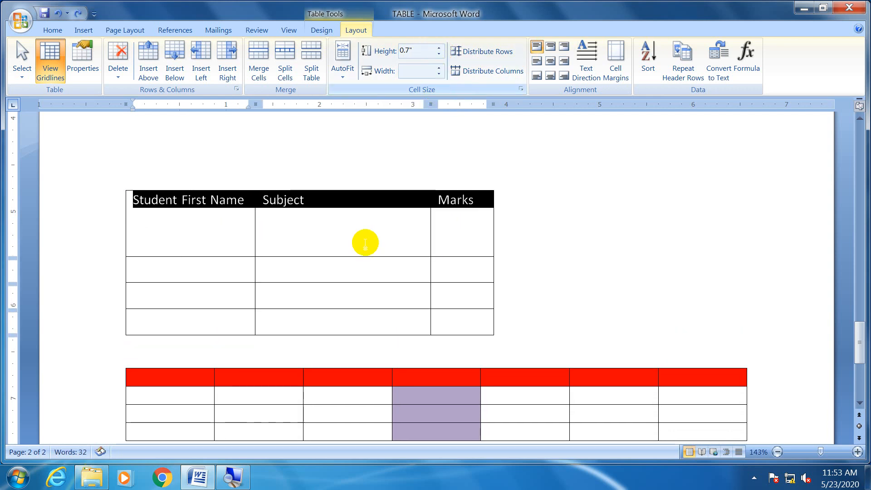
pyautogui.click(424, 69)
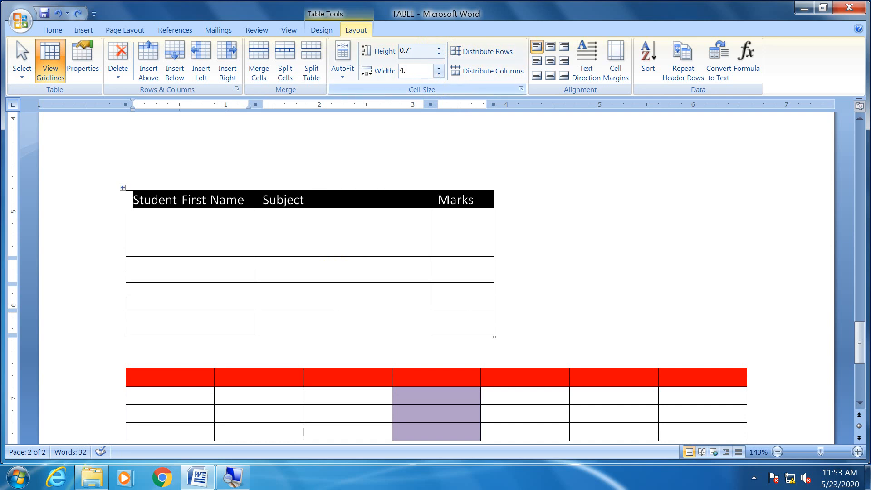
pyautogui.write('4.')
pyautogui.press('Return')
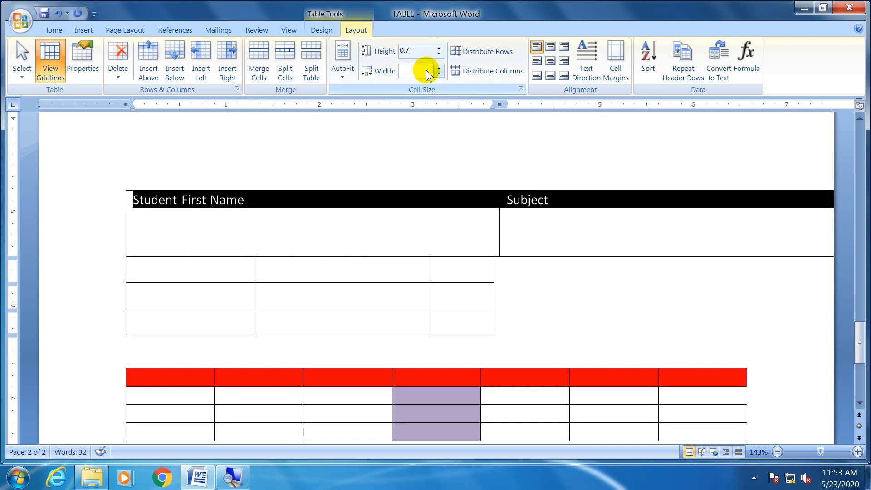
pyautogui.hotkey('ctrl', 'z')
# Enlarge the whole upper table proportionally until it is as wide as the lower table.
pyautogui.click(213, 237)
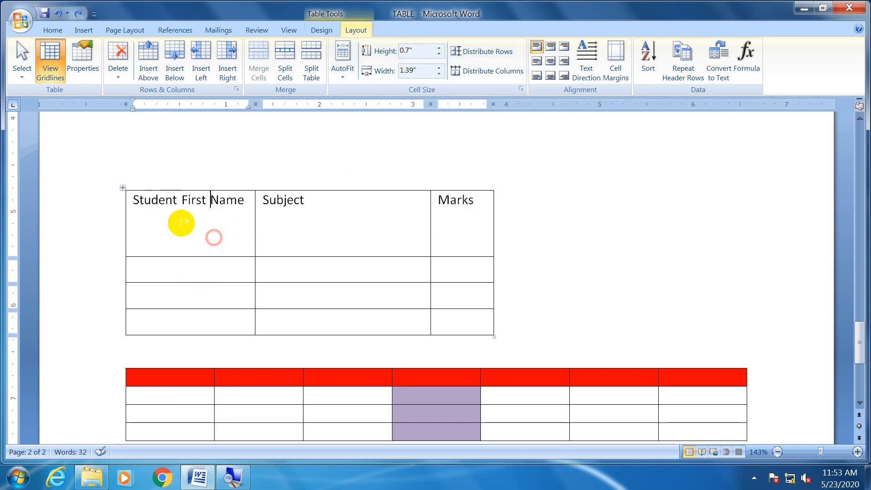
pyautogui.moveTo(130, 203); pyautogui.dragTo(754, 345)
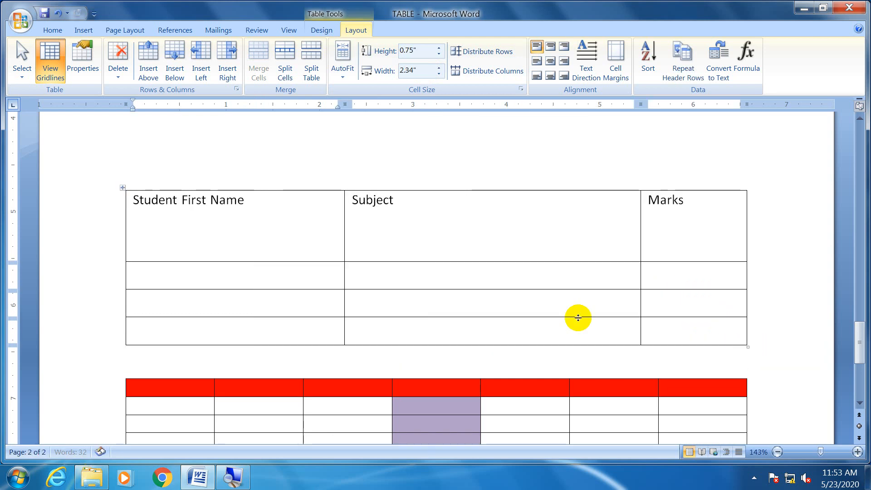
# Cycle the Student First Name heading through the top left, top center and top right cell alignments.
pyautogui.click(287, 200)
pyautogui.moveTo(254, 198); pyautogui.dragTo(139, 201)
pyautogui.click(256, 204)
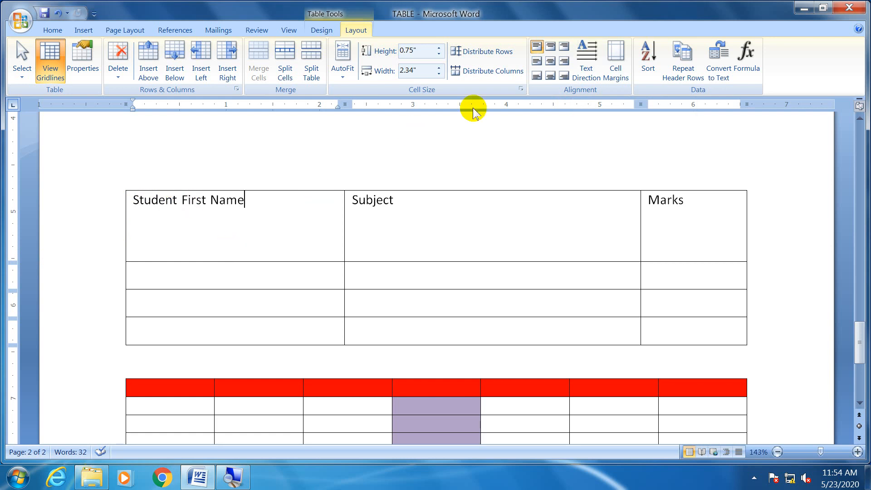
pyautogui.click(537, 47)
pyautogui.click(552, 47)
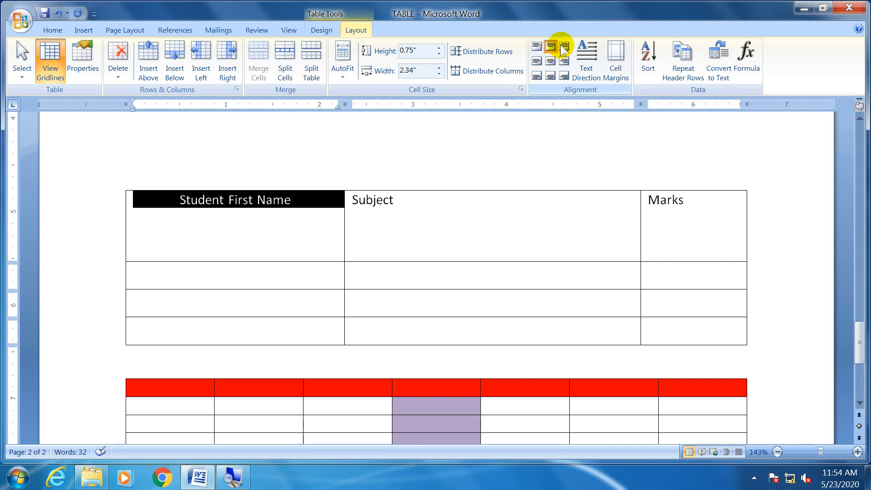
pyautogui.click(563, 47)
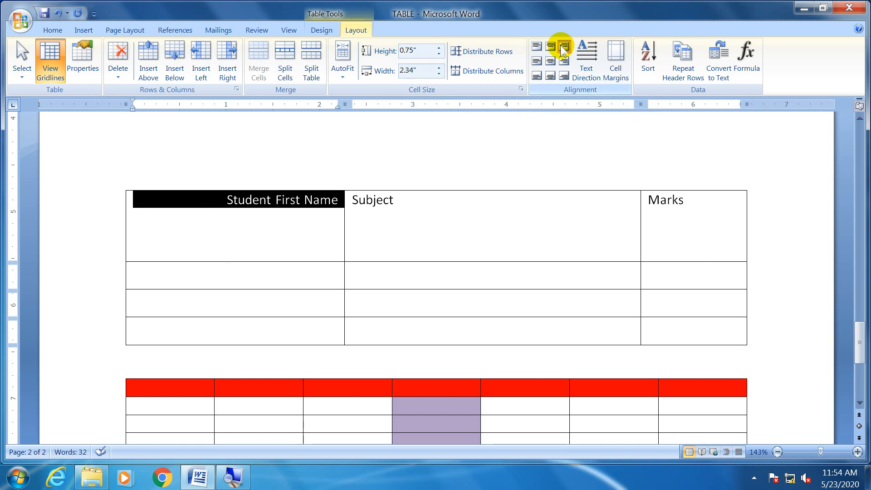
pyautogui.click(538, 46)
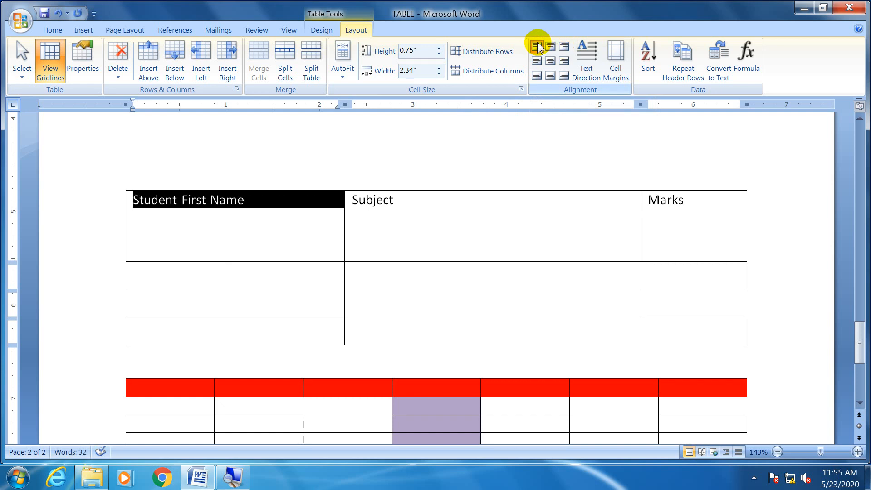
pyautogui.click(551, 46)
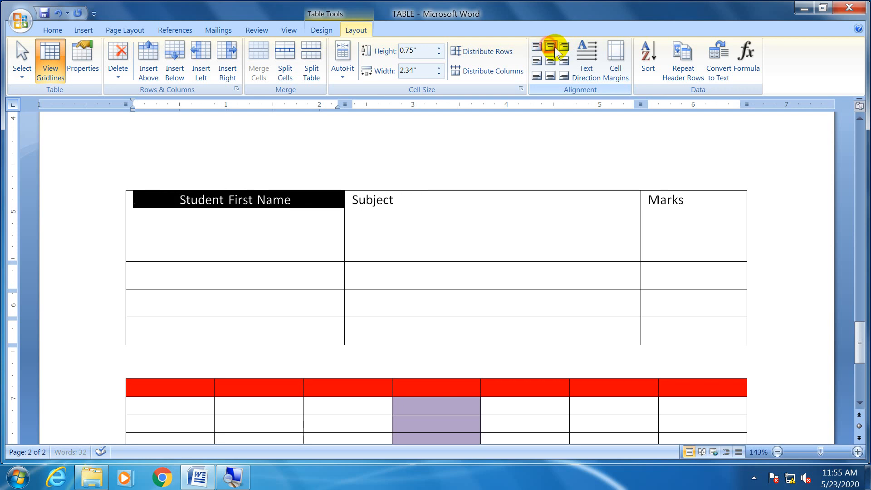
pyautogui.click(562, 51)
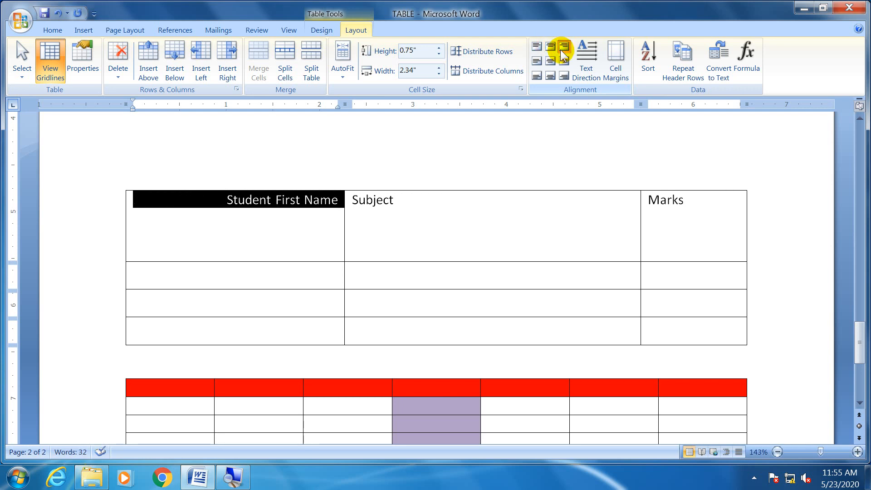
# Try the middle and bottom cell alignments on the Student First Name heading, settling on Align Center.
pyautogui.click(537, 60)
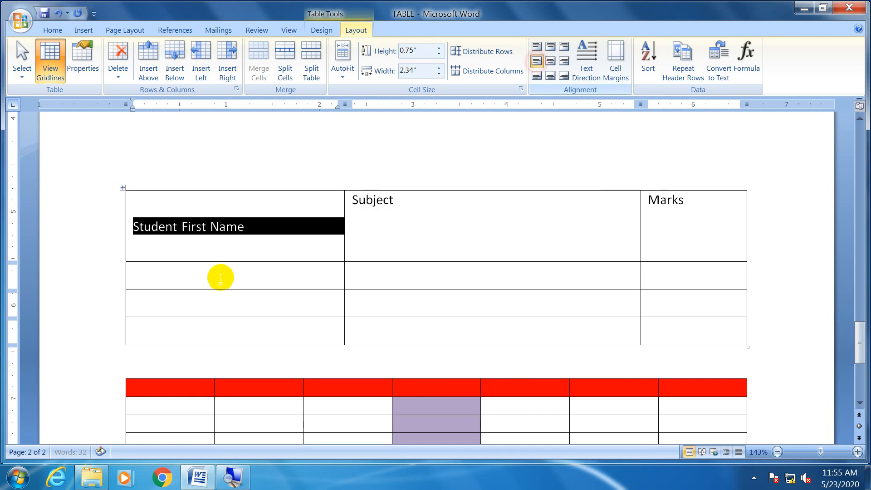
pyautogui.moveTo(123, 190)
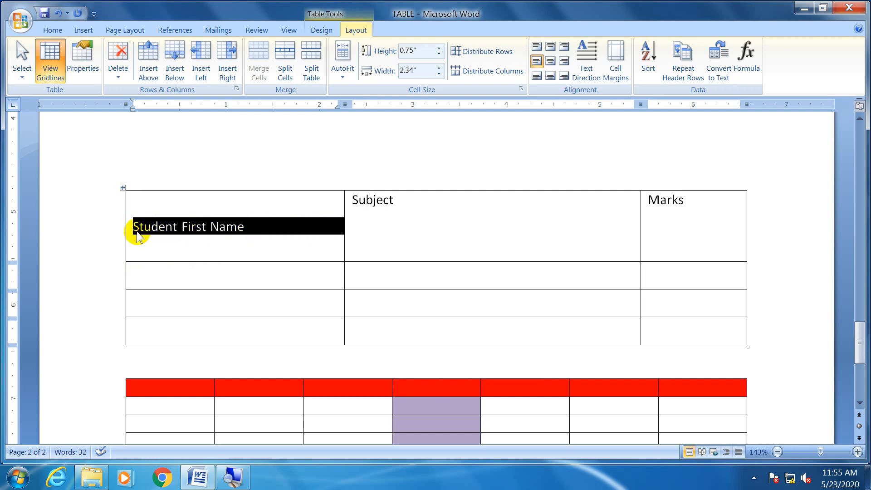
pyautogui.click(550, 61)
pyautogui.click(564, 61)
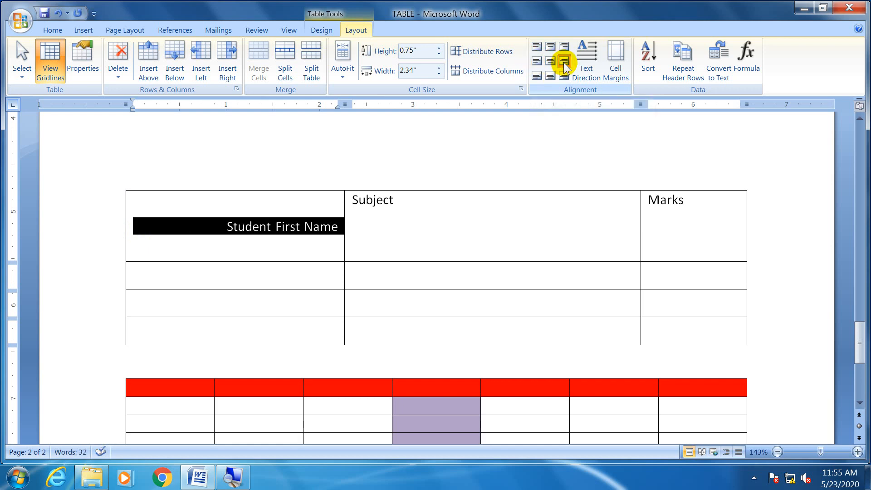
pyautogui.click(541, 77)
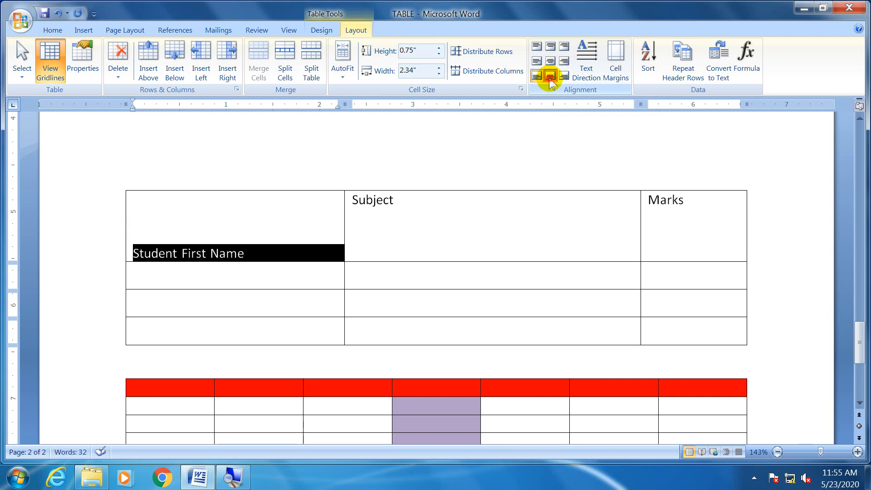
pyautogui.click(550, 75)
pyautogui.click(564, 76)
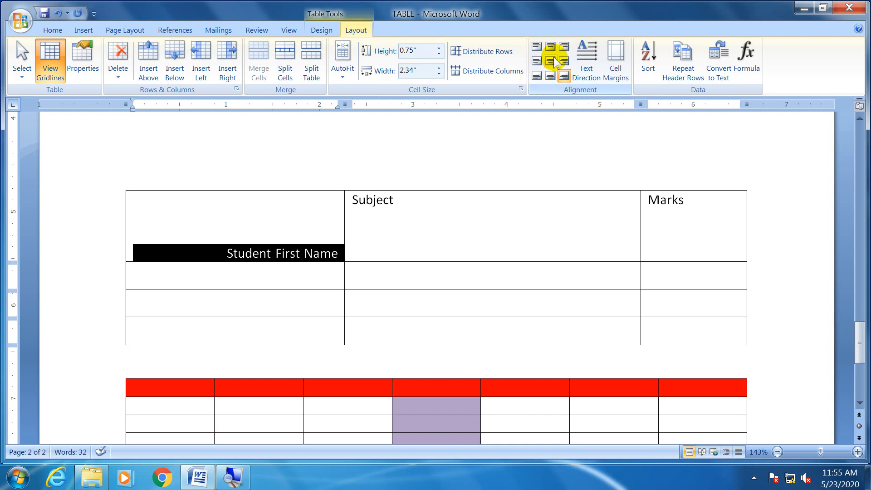
pyautogui.click(551, 60)
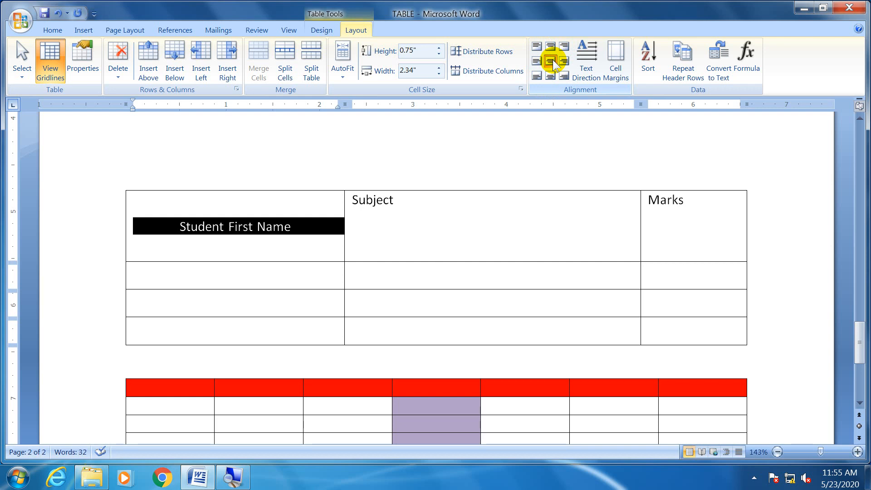
# Cycle the text direction of the Subject heading, leaving it vertical and reading from bottom to top.
pyautogui.moveTo(408, 200); pyautogui.dragTo(347, 200)
pyautogui.click(579, 74)
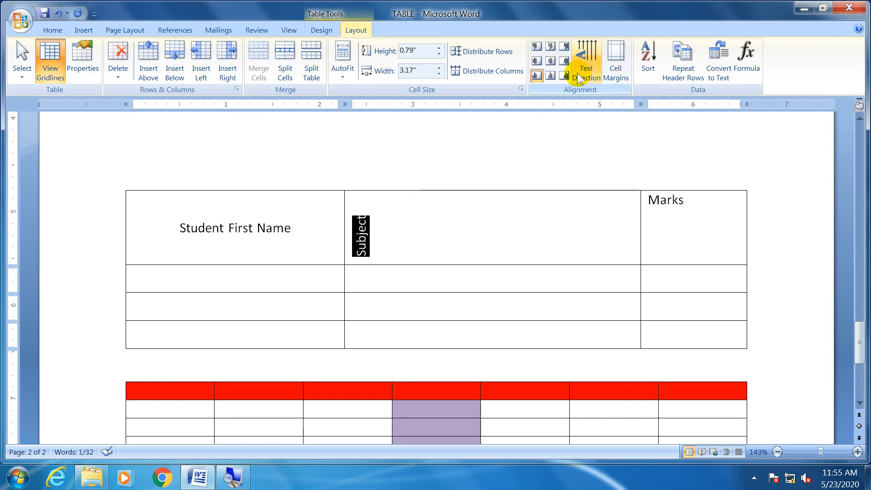
pyautogui.click(578, 72)
pyautogui.click(577, 73)
pyautogui.click(577, 72)
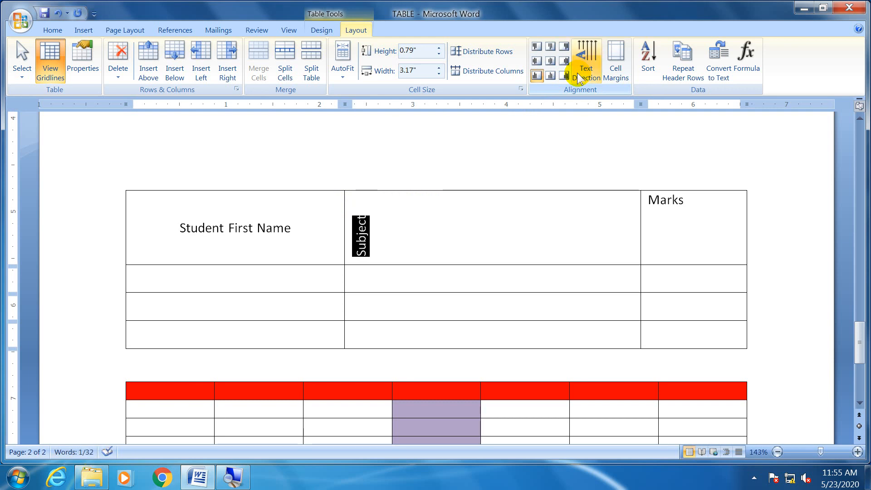
pyautogui.click(648, 75)
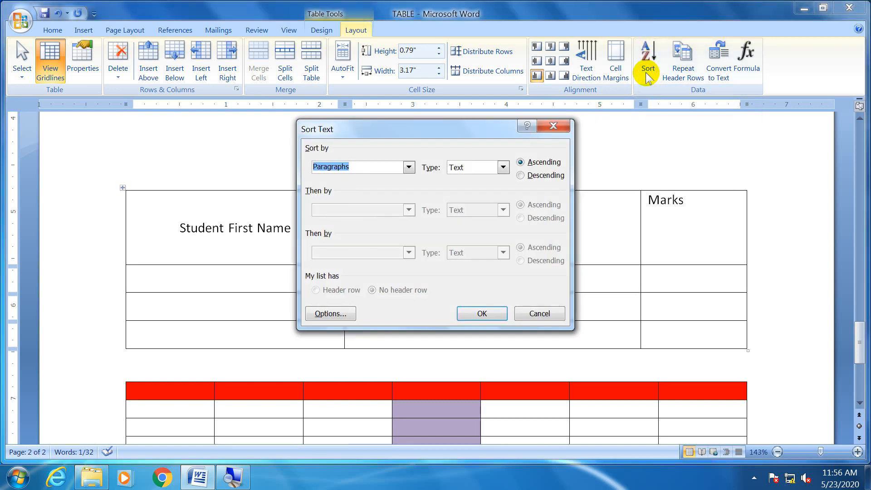
pyautogui.click(522, 164)
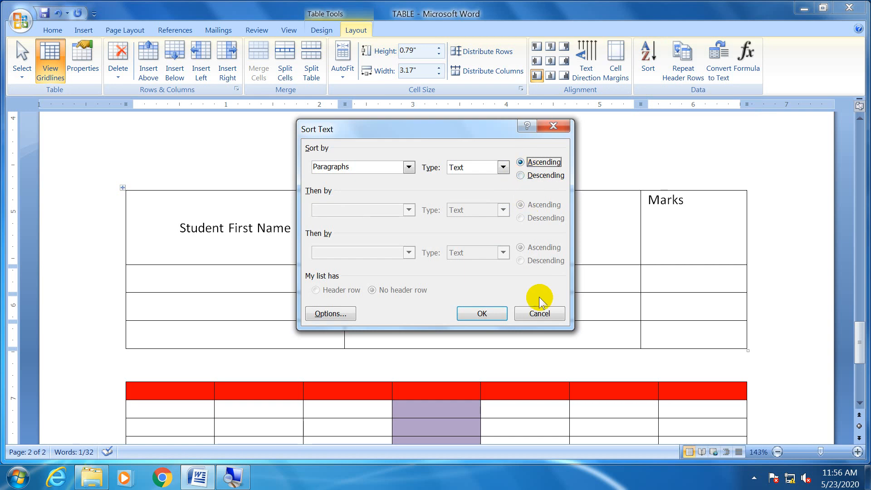
pyautogui.click(539, 314)
# Enter three students' first names in the empty rows under the Student First Name heading.
pyautogui.click(228, 288)
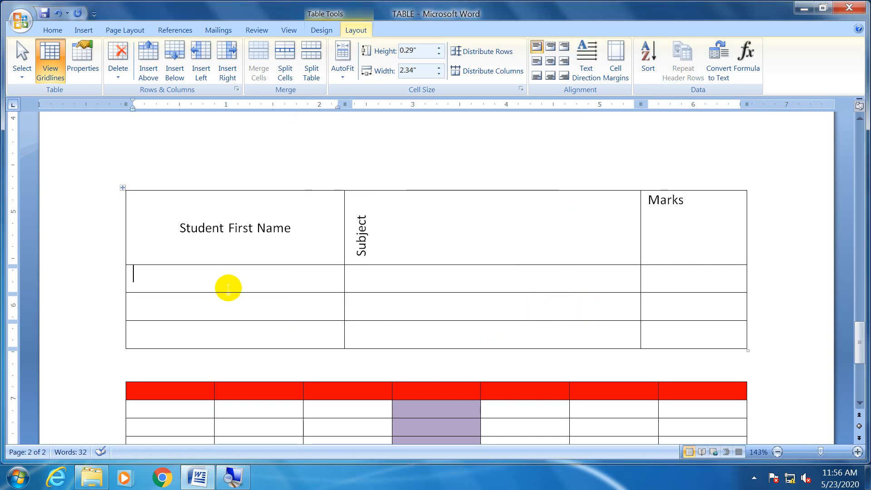
pyautogui.write('asad')
pyautogui.press('Down')
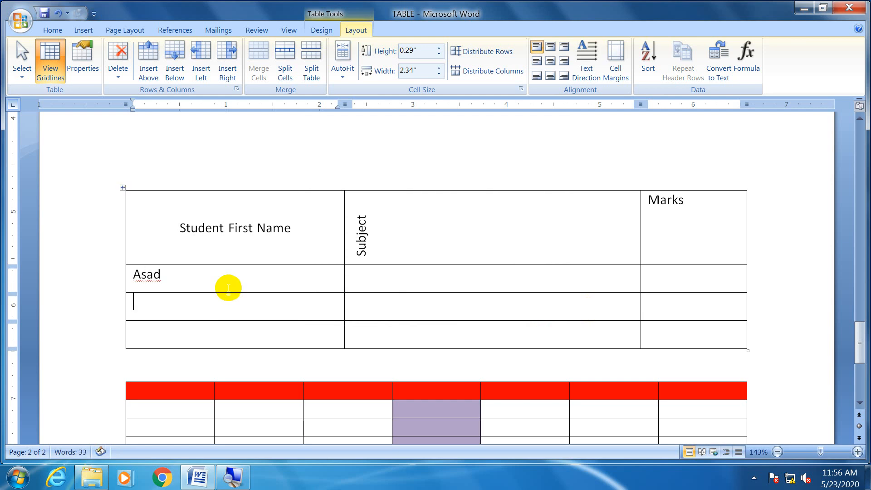
pyautogui.write('uzma')
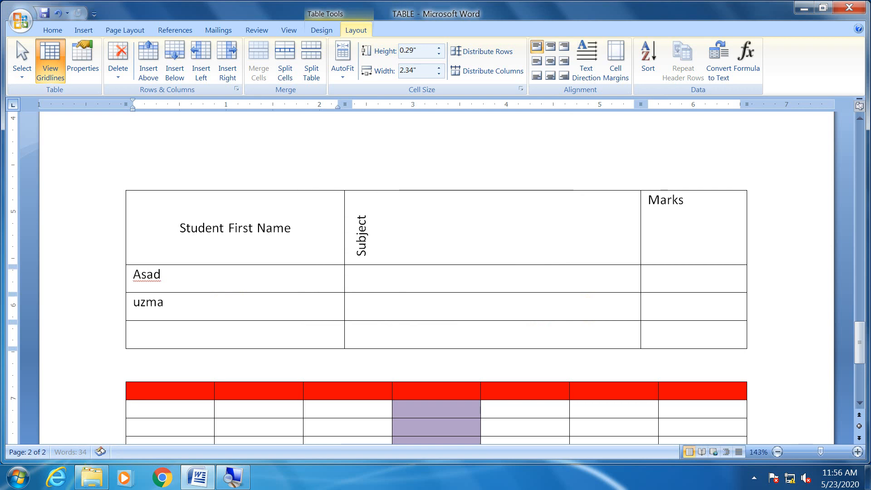
pyautogui.press('Down')
pyautogui.write('fiza')
# Fill the Subject column beside the three names with 100, 150 and 102 from the first row down.
pyautogui.click(357, 275)
pyautogui.write('100')
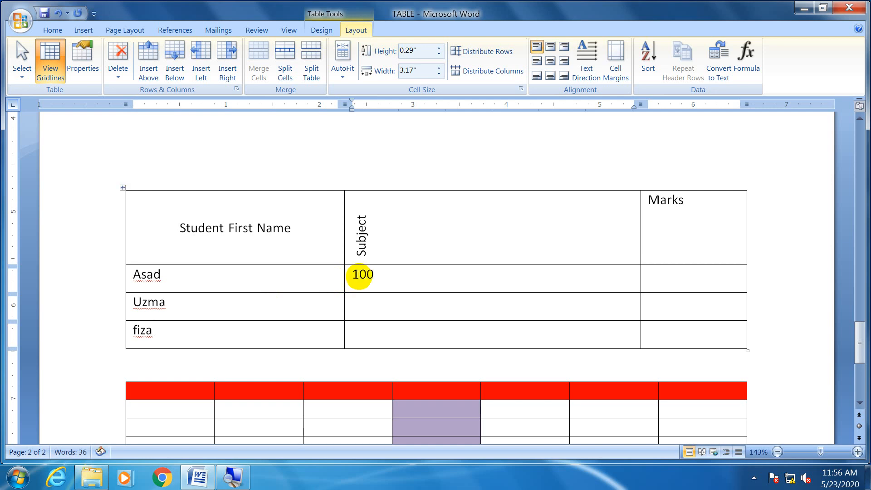
pyautogui.write('150')
pyautogui.press('Down')
pyautogui.write('102')
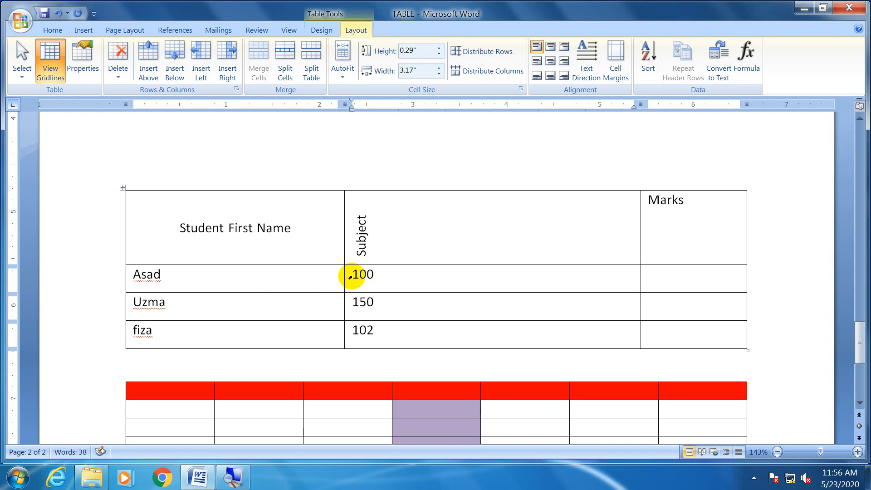
# Sort the three student rows by Column 1 as text in ascending order, without a header row.
pyautogui.moveTo(165, 274); pyautogui.dragTo(175, 330)
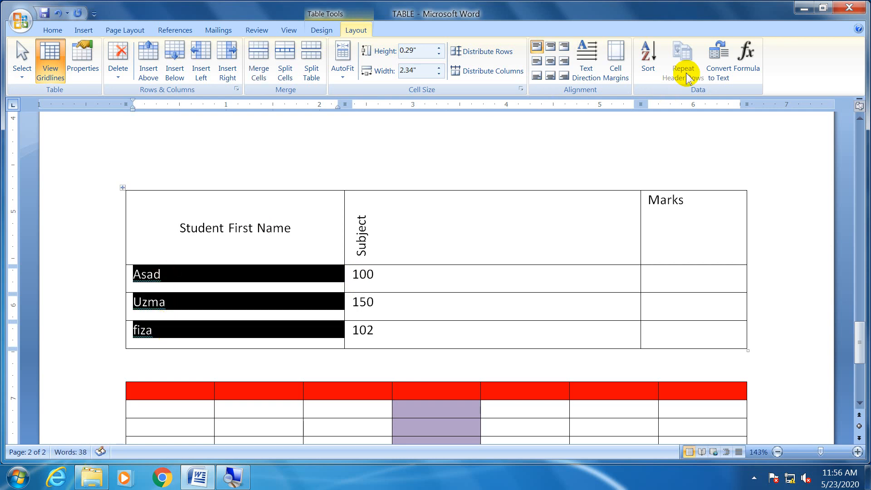
pyautogui.click(648, 73)
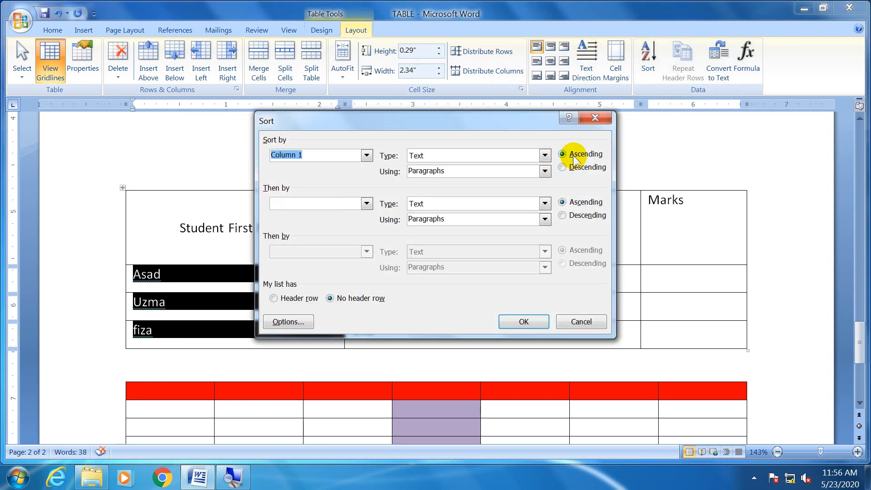
pyautogui.click(543, 325)
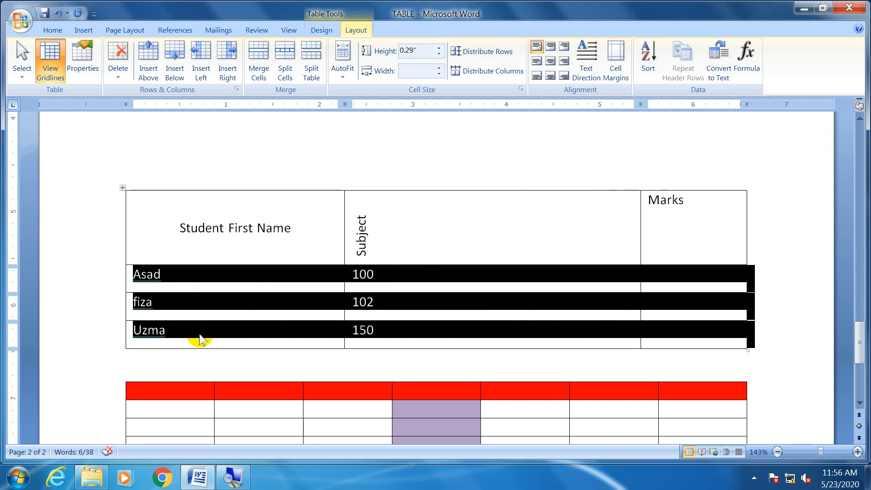
pyautogui.click(191, 279)
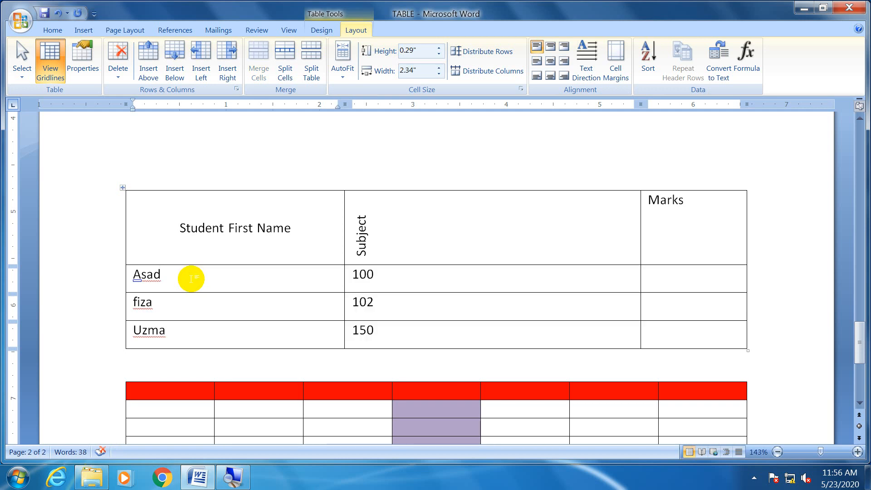
pyautogui.moveTo(170, 274); pyautogui.dragTo(126, 277)
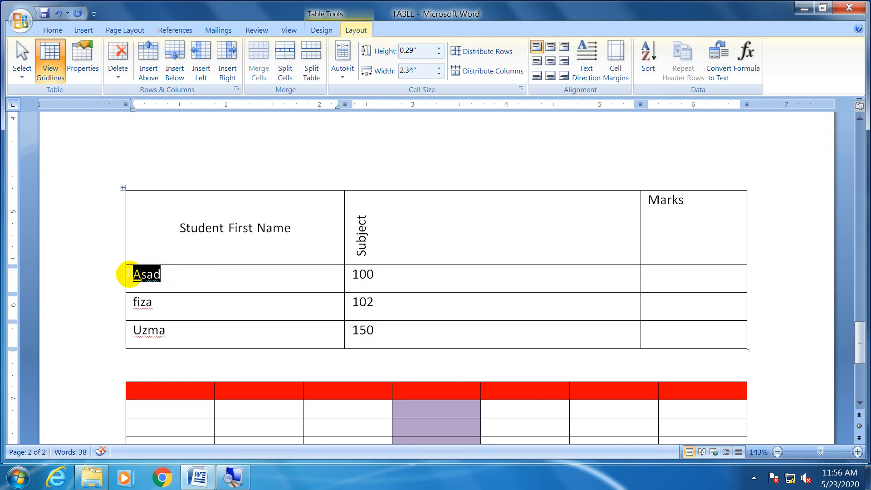
pyautogui.doubleClick(368, 274)
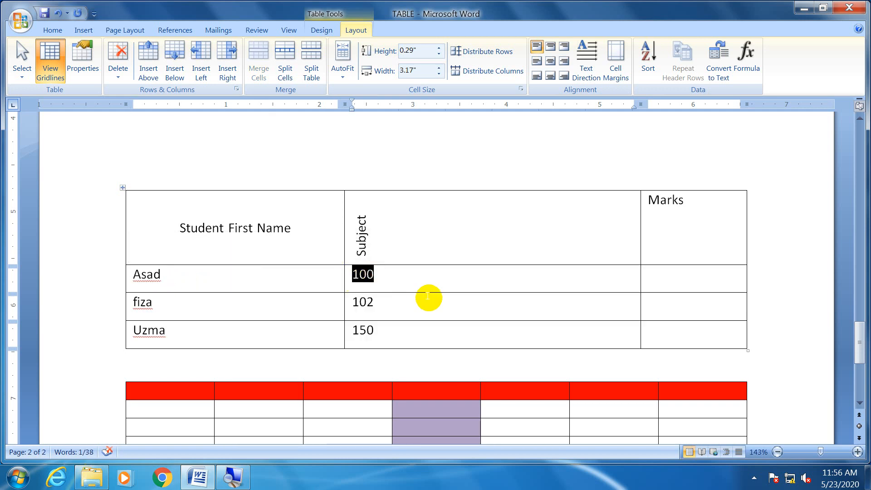
# Sort the three student rows by Column 1 as text in descending order.
pyautogui.moveTo(195, 273); pyautogui.dragTo(195, 326)
pyautogui.click(648, 59)
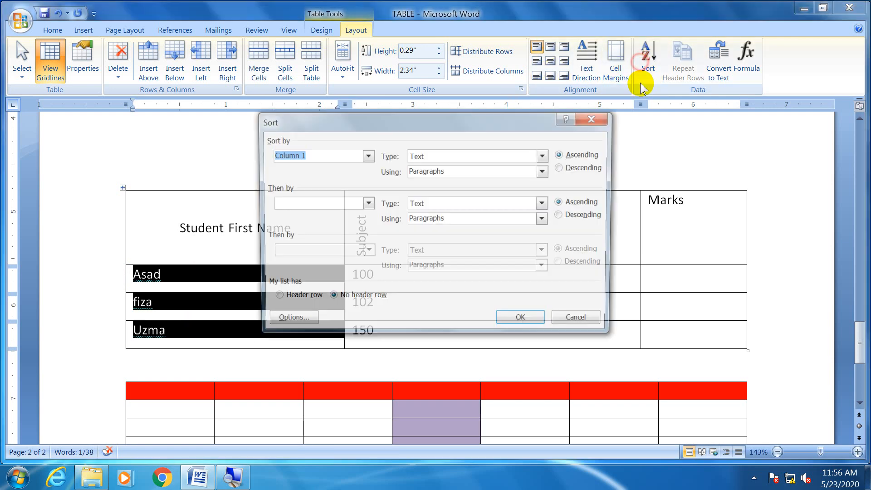
pyautogui.click(562, 169)
pyautogui.click(524, 321)
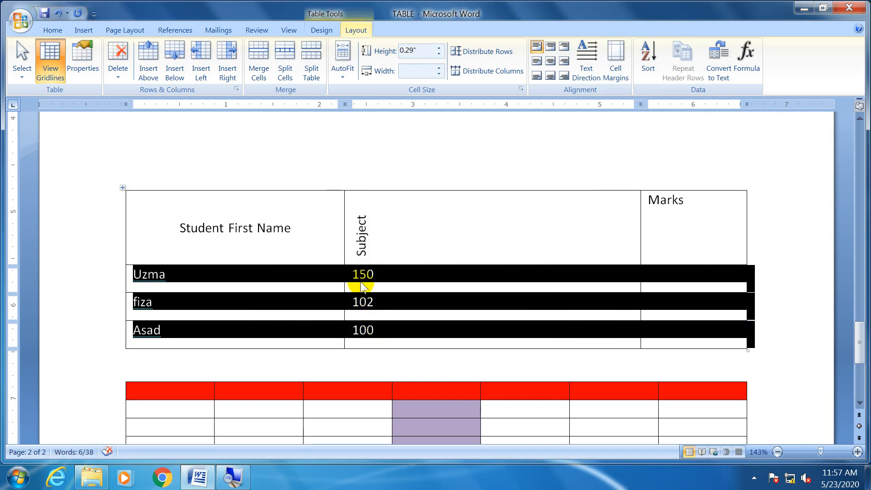
pyautogui.click(408, 284)
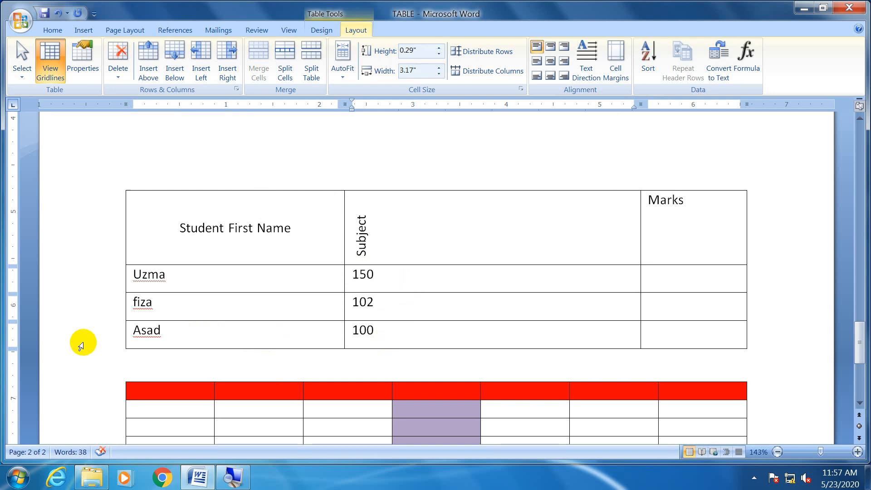
pyautogui.moveTo(183, 286); pyautogui.dragTo(185, 334)
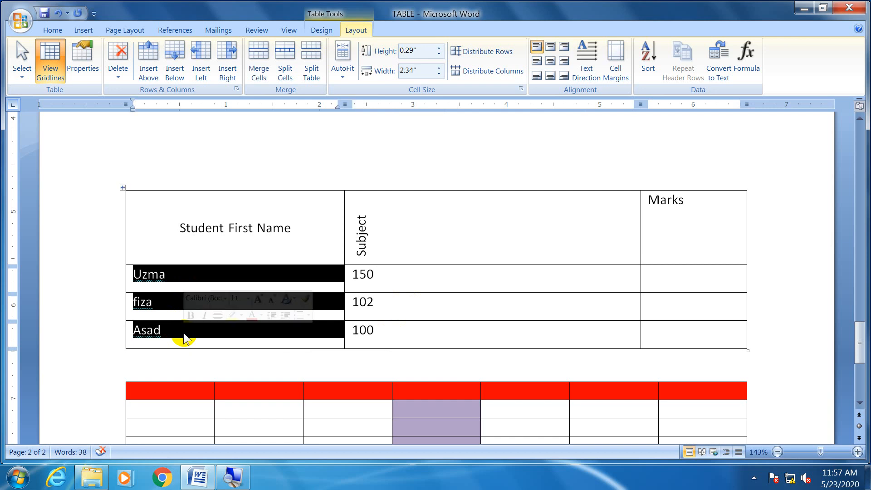
pyautogui.click(172, 327)
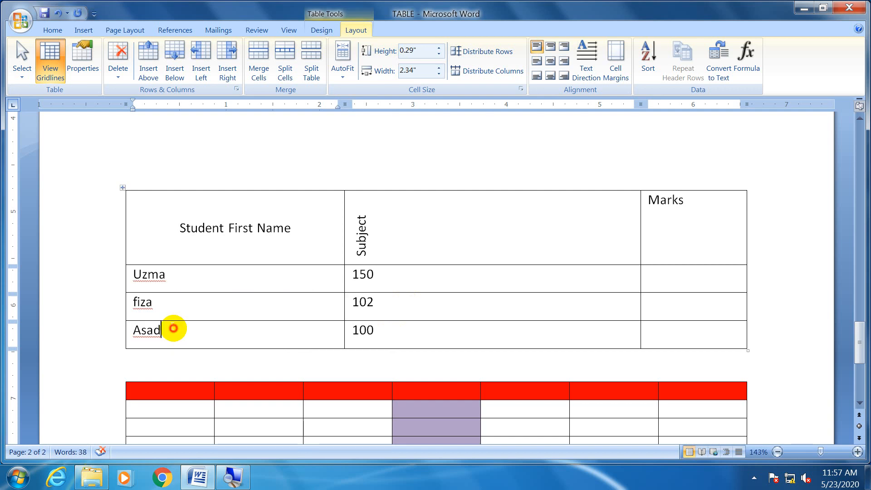
pyautogui.moveTo(172, 327); pyautogui.dragTo(132, 331)
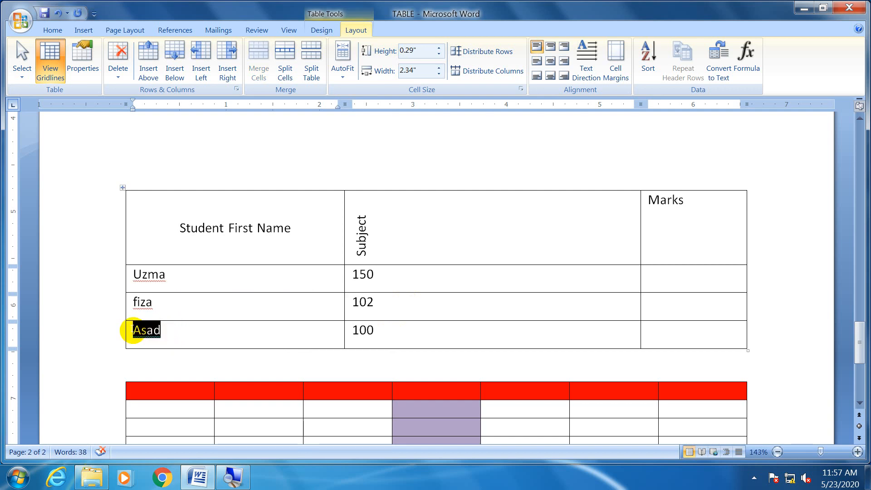
pyautogui.moveTo(136, 331); pyautogui.dragTo(649, 342)
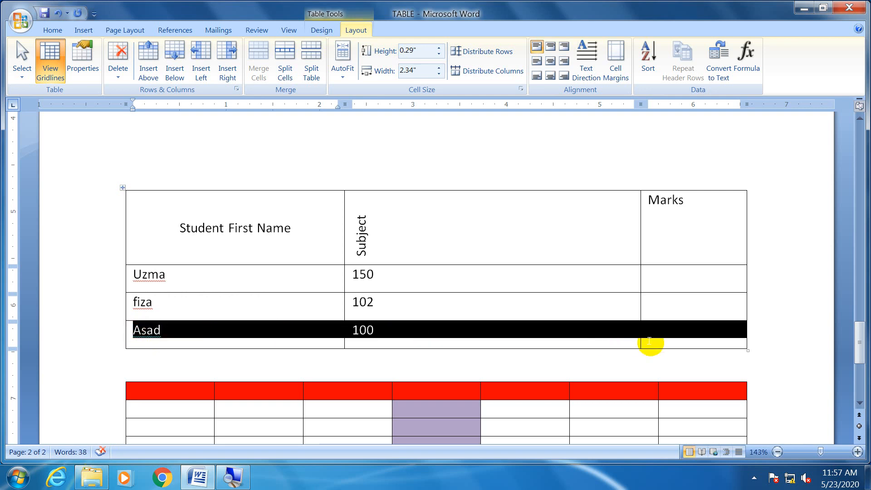
# Sort the three student rows by the numbers in Column 2 in ascending order, without a header row.
pyautogui.moveTo(442, 282); pyautogui.dragTo(445, 329)
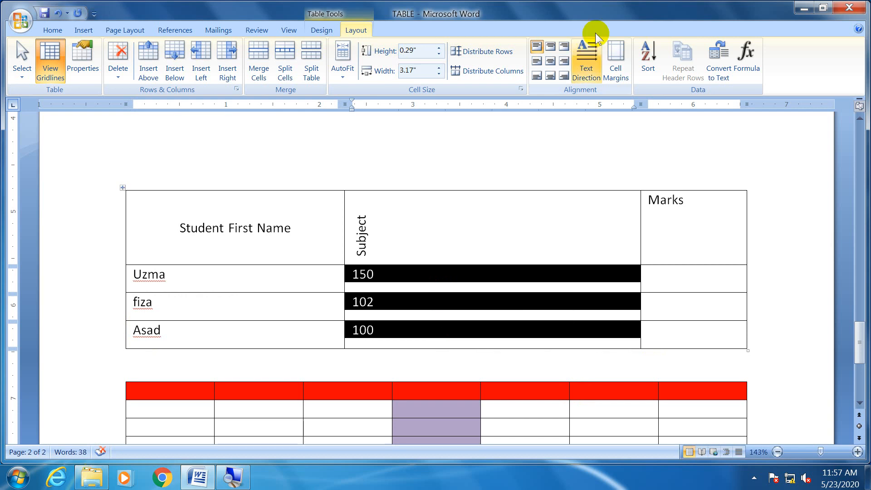
pyautogui.click(661, 72)
pyautogui.click(563, 154)
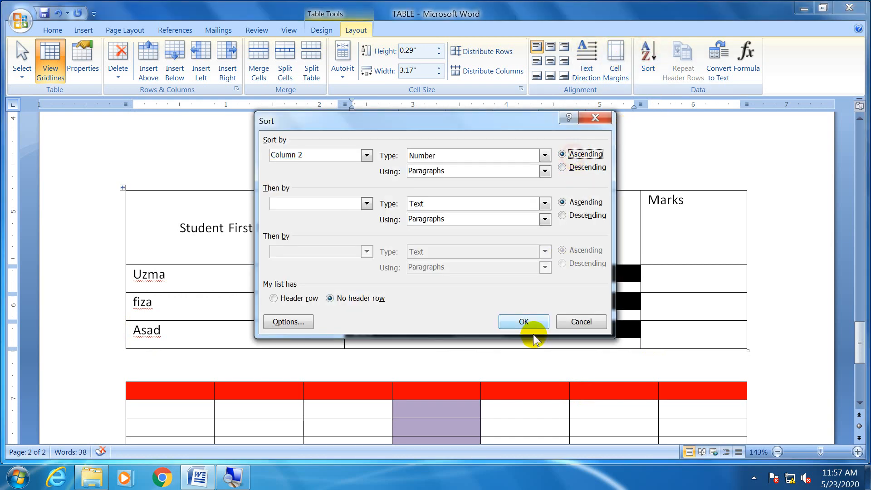
pyautogui.click(531, 318)
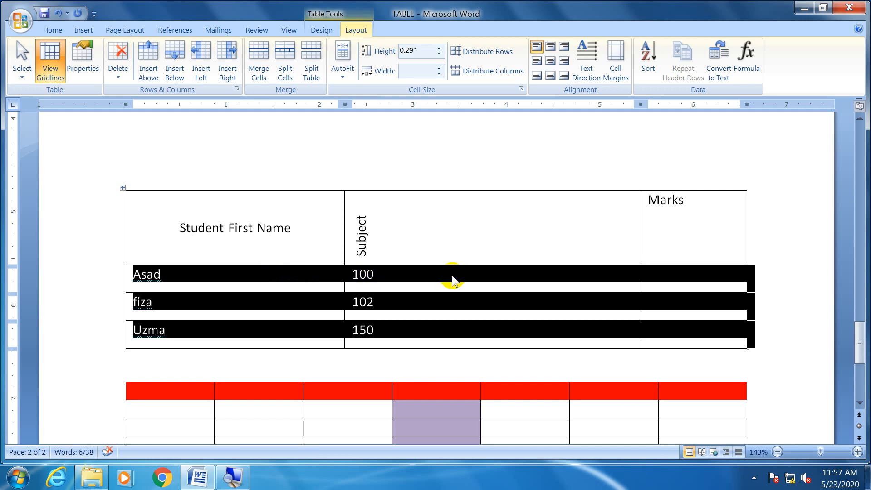
pyautogui.click(471, 279)
pyautogui.scroll(10, 471, 278)
pyautogui.scroll(10, 472, 278)
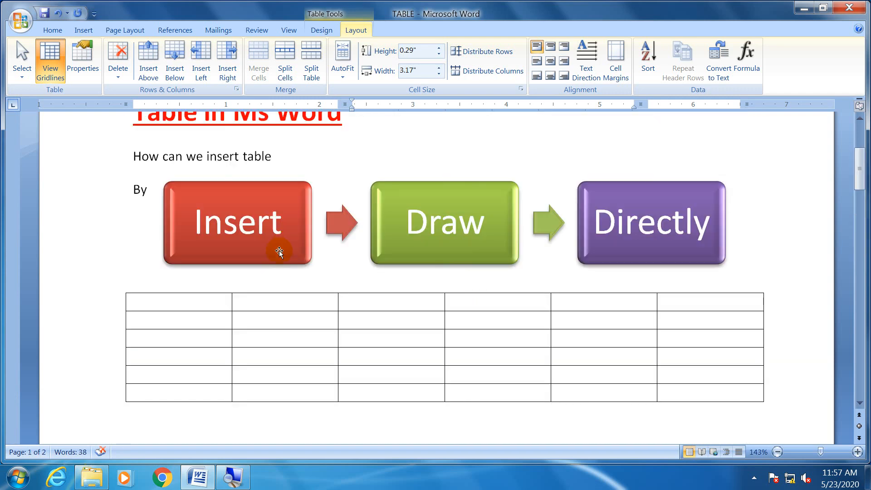
pyautogui.click(221, 303)
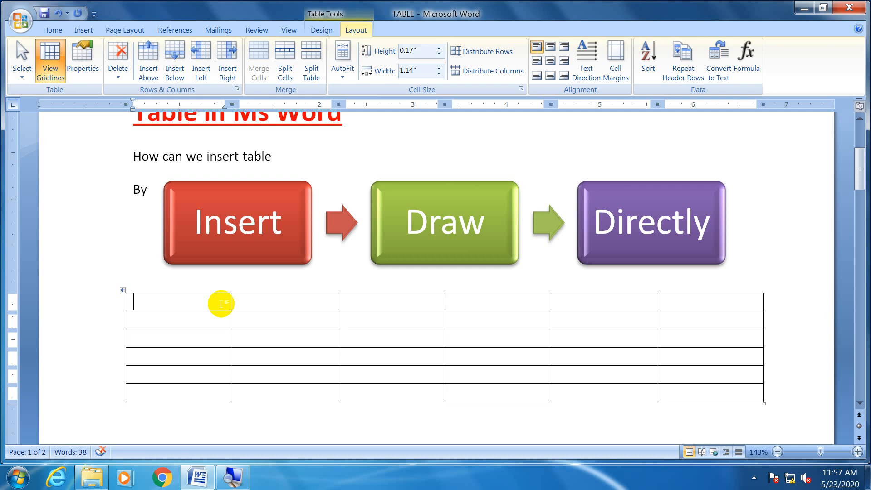
pyautogui.scroll(4, 221, 303)
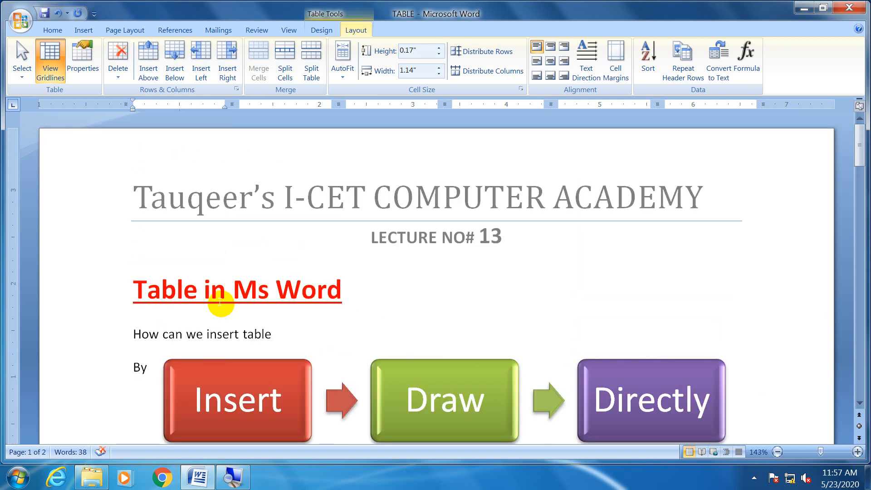
pyautogui.scroll(-2, 219, 295)
pyautogui.scroll(1, 224, 306)
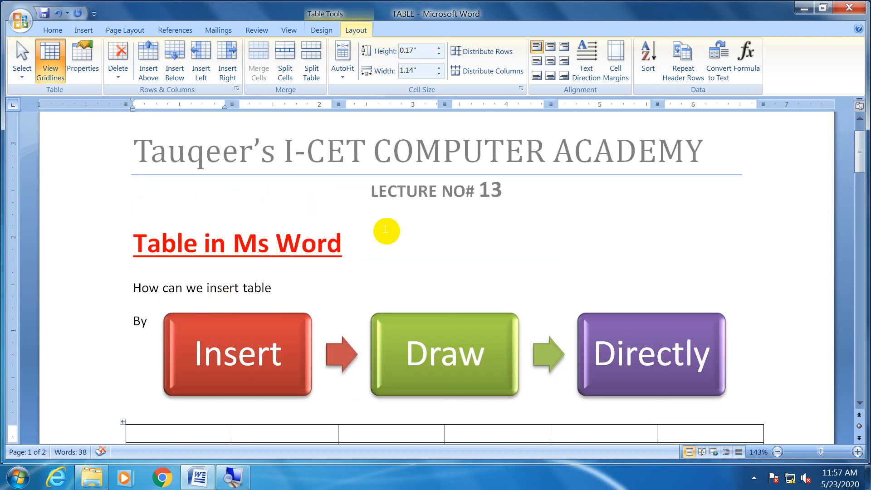